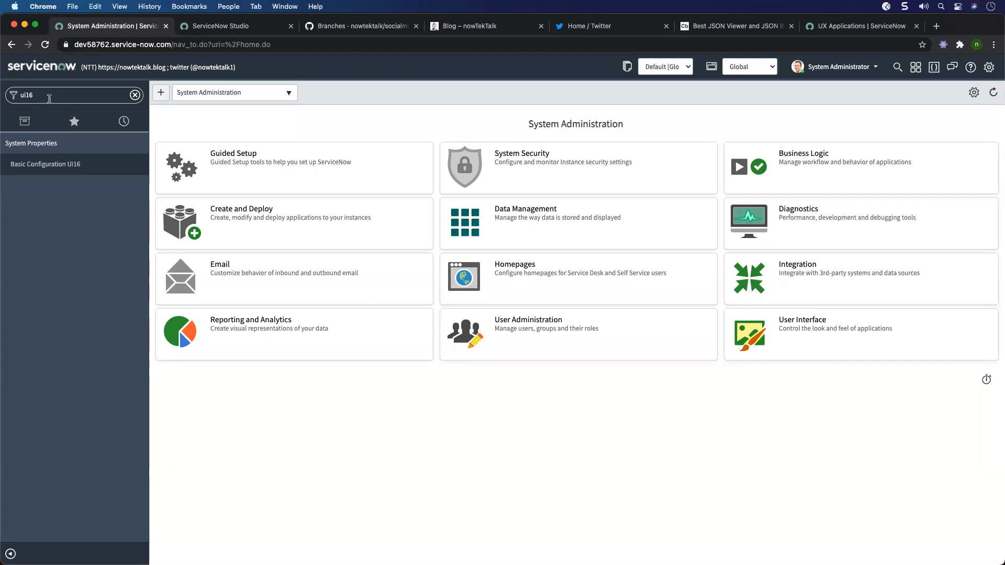
Find the Social Media Management application with the filter "social" and start a new Monitor record.
left_click(19, 95)
double_click(20, 94)
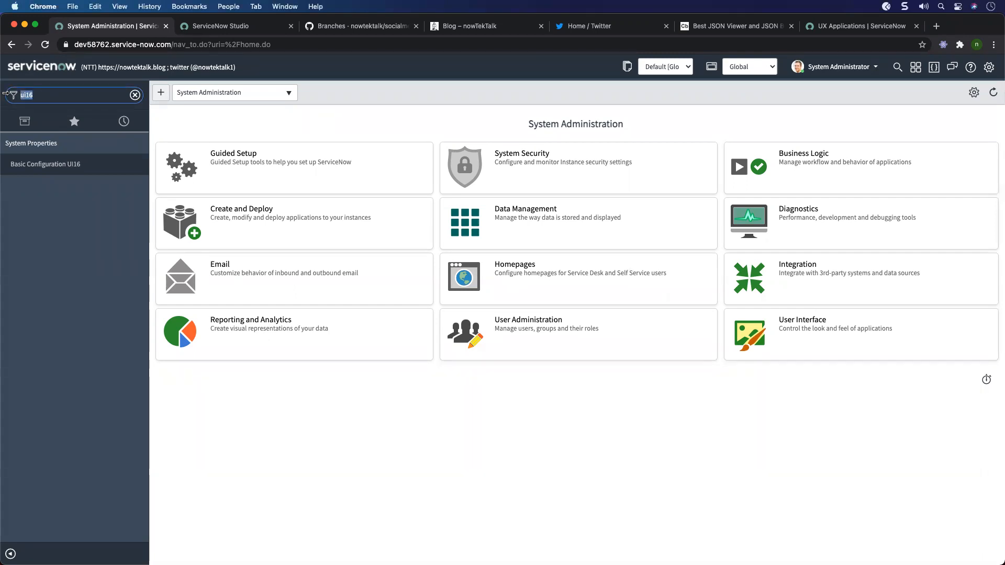
type("social")
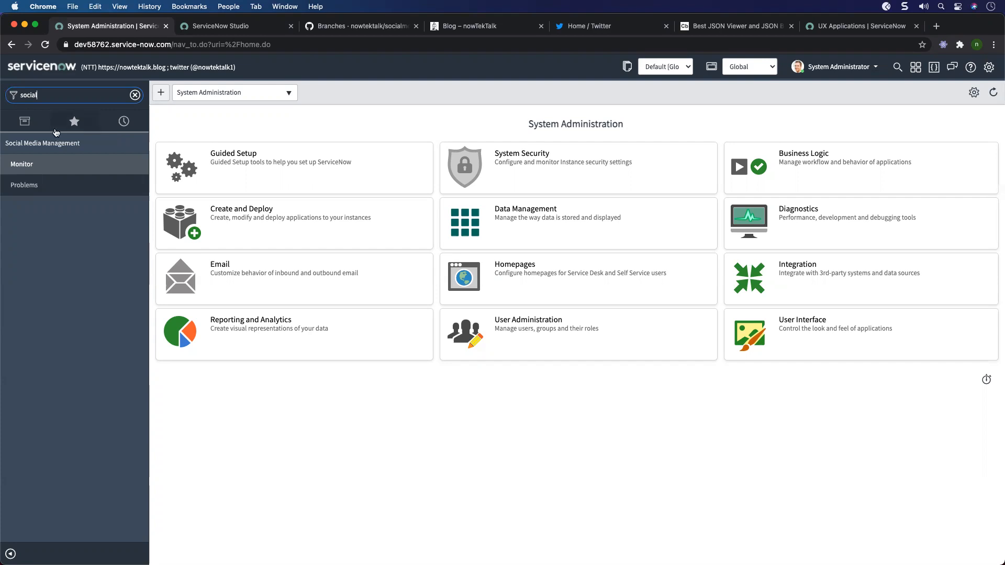
left_click(79, 95)
left_click(30, 165)
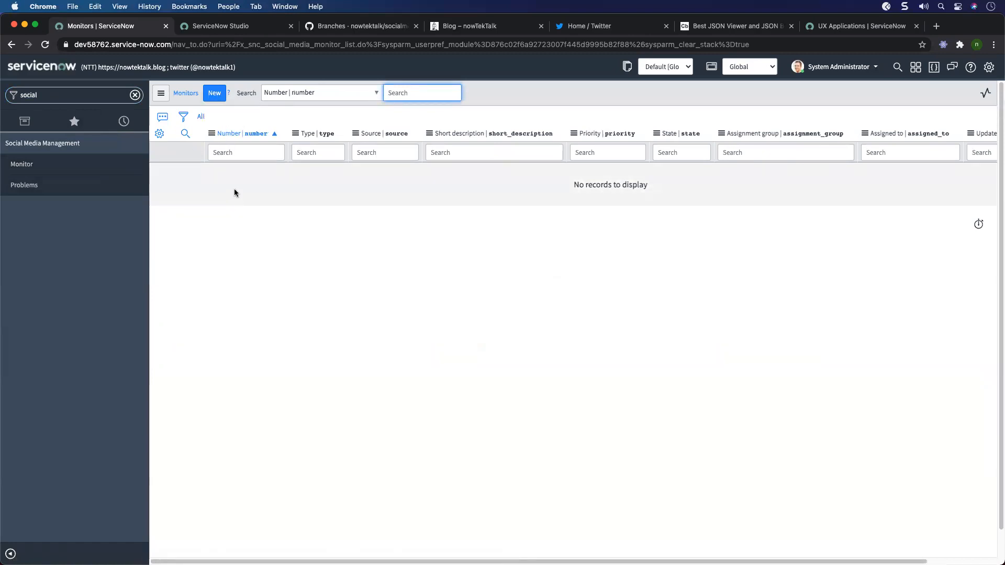
left_click(219, 100)
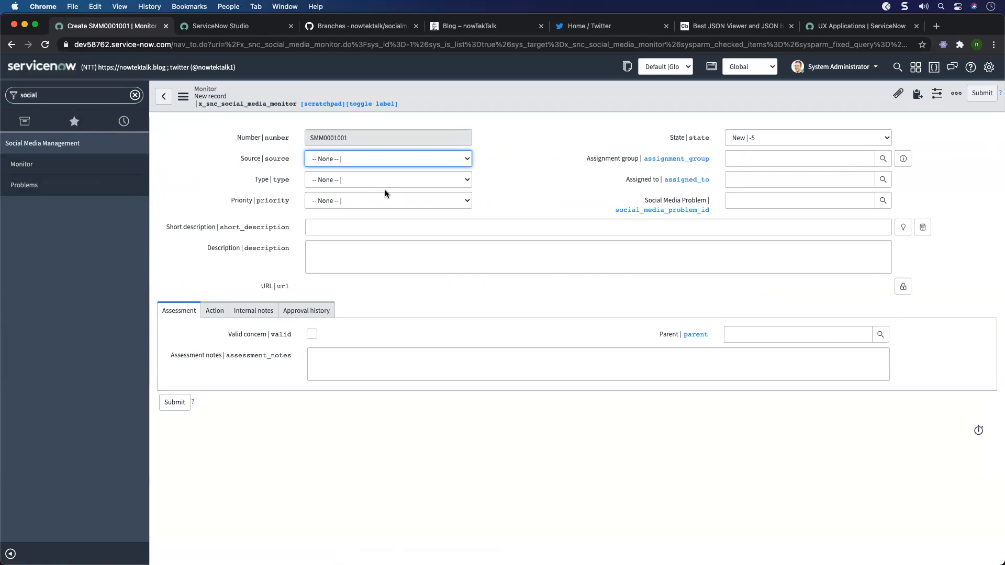
Set the monitor's source to Facebook and enter "test" as both the short description and the description.
left_click(382, 161)
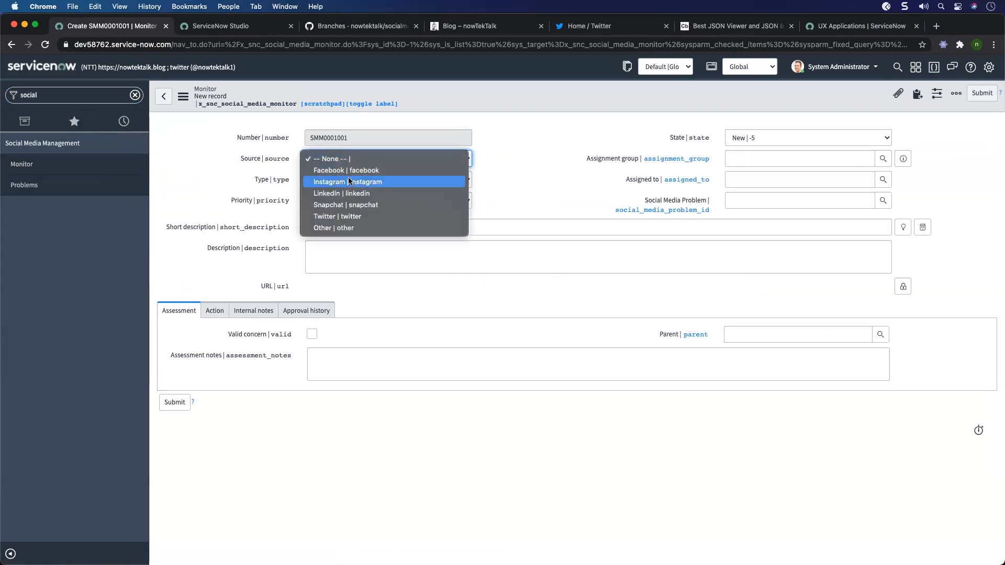
left_click(345, 170)
left_click(330, 228)
type("test")
left_click(318, 248)
type("test")
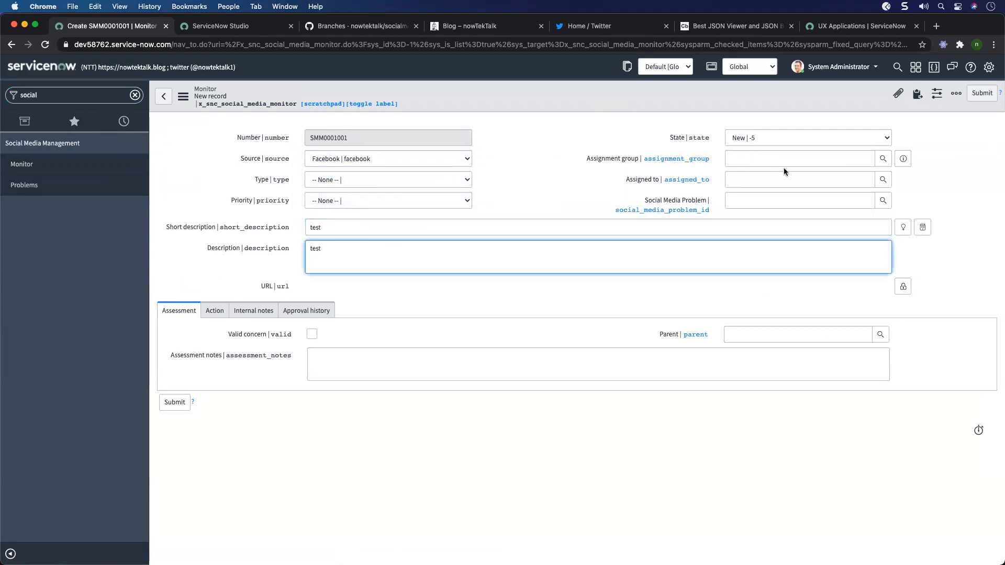
Set the monitor's type to Positive and its priority to 3 - Less than 10 users.
left_click(388, 182)
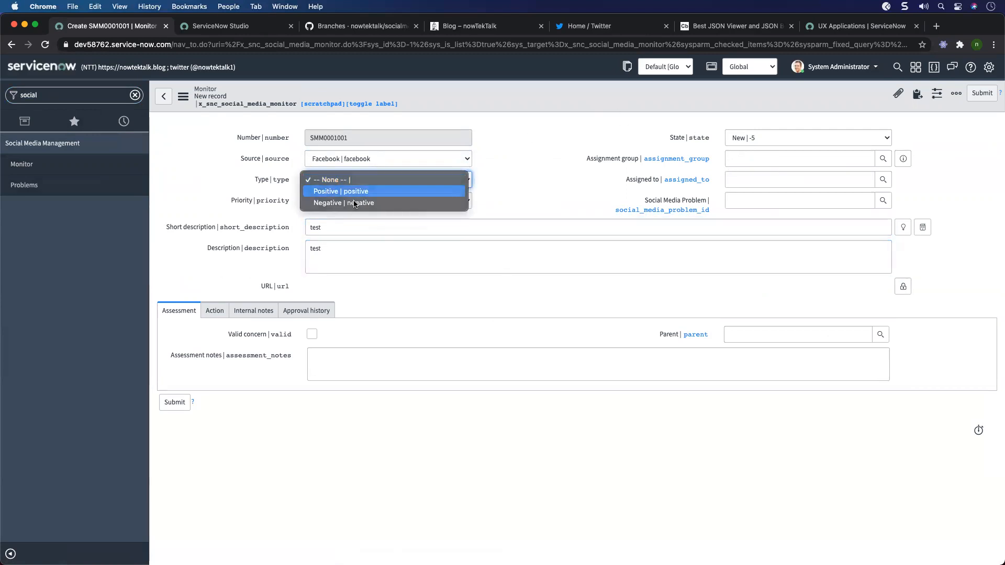
left_click(367, 191)
left_click(358, 203)
left_click(345, 189)
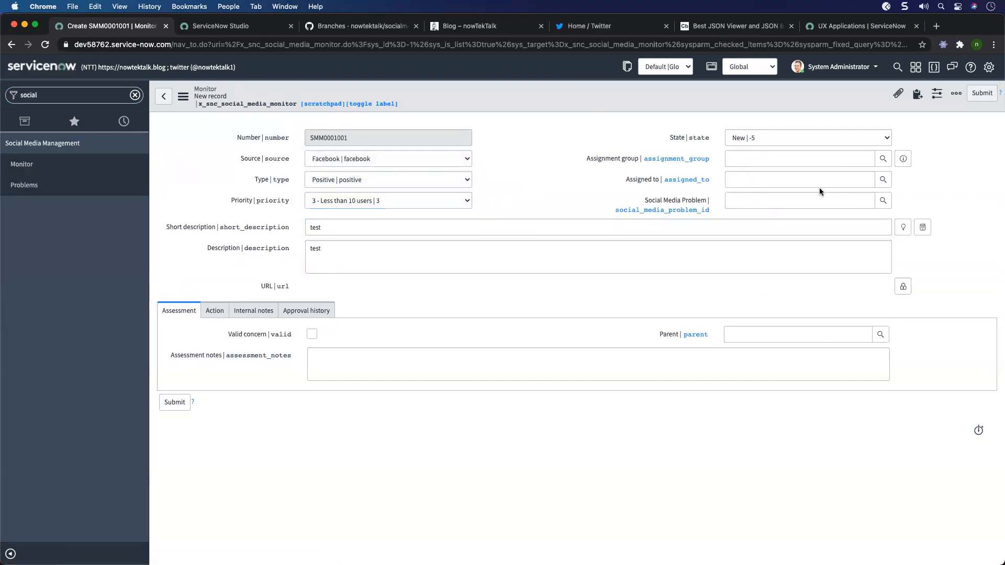
Assign the monitor to the Analytics Settings Managers group and save the record.
left_click(883, 158)
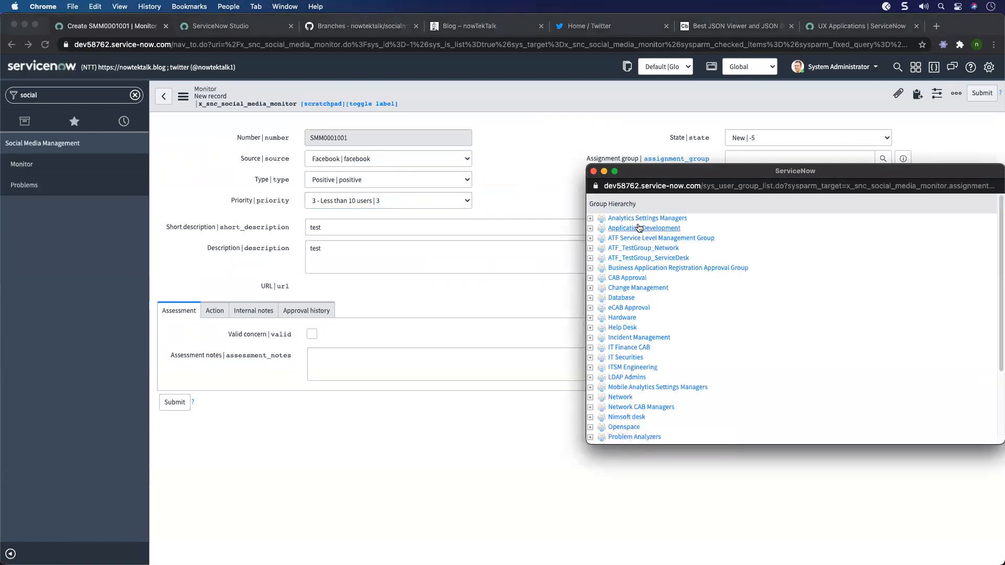
left_click(639, 219)
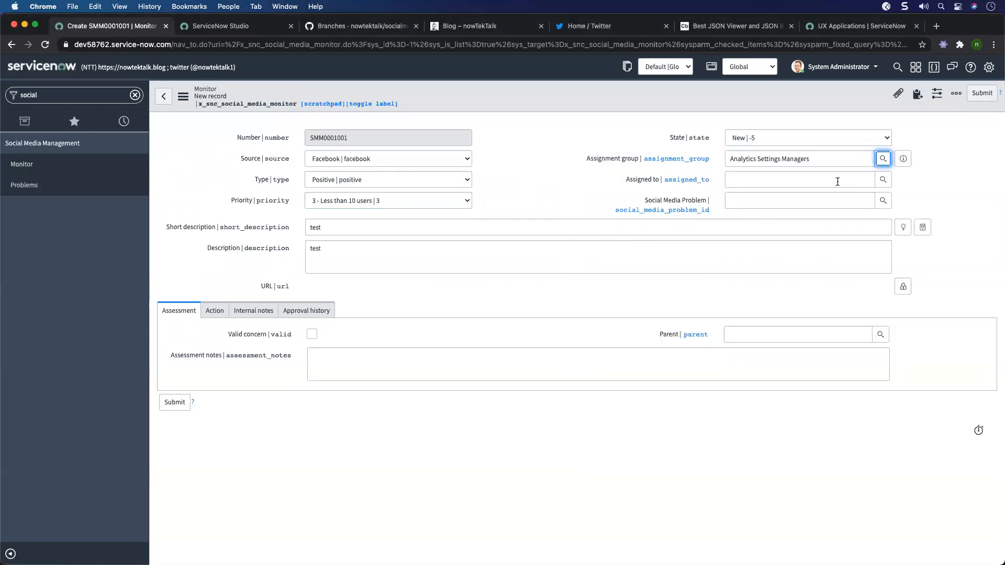
right_click(622, 94)
left_click(652, 101)
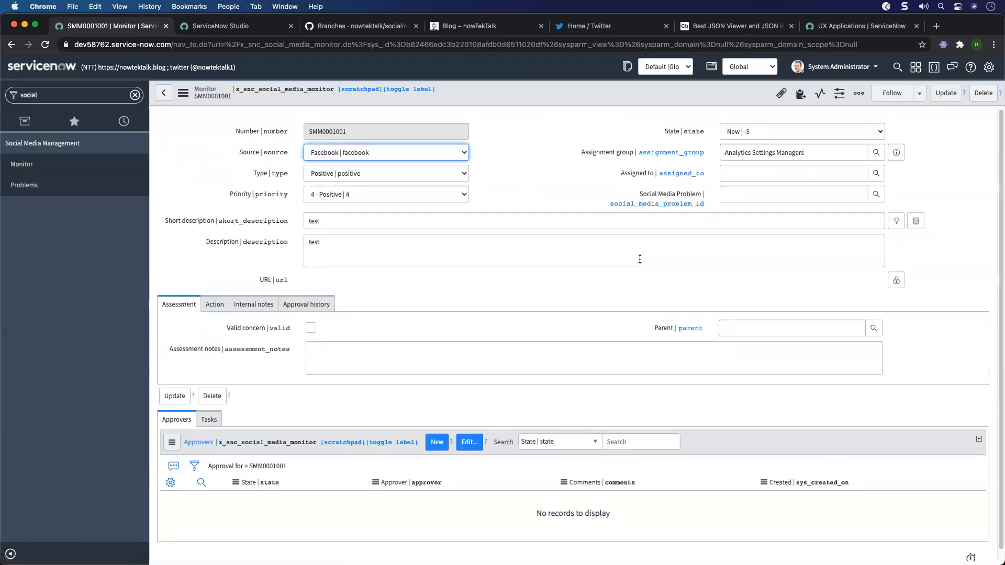
Filter the navigator for "exper" and open the Now Experience Framework's Experiences list, leaving the monitor form.
left_click(68, 94)
type("exper")
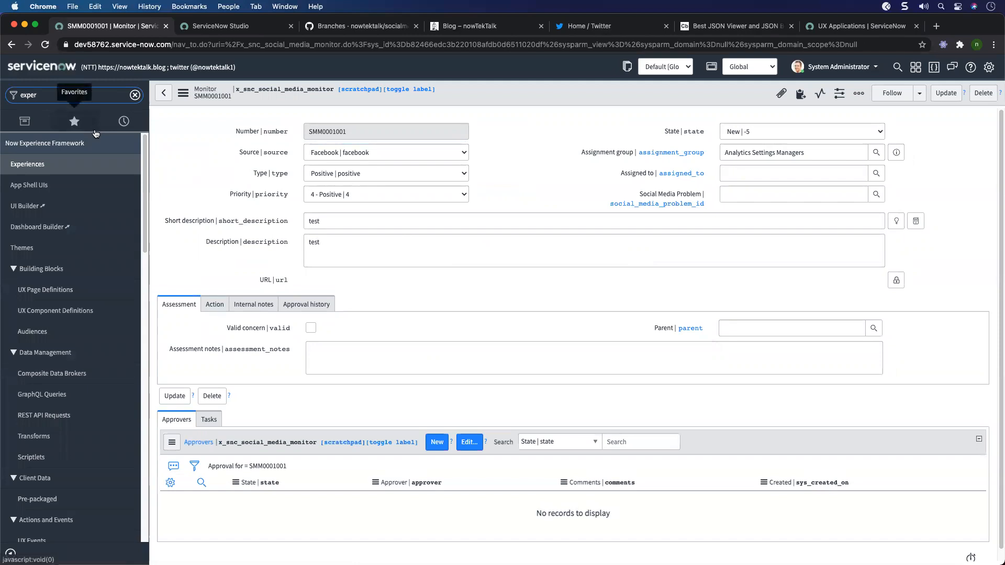
left_click(37, 171)
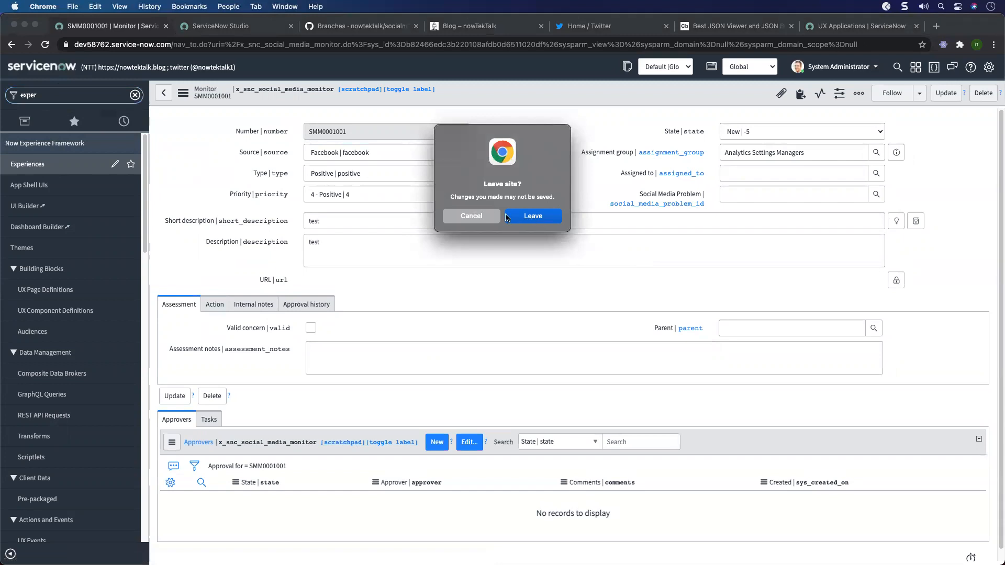
left_click(515, 216)
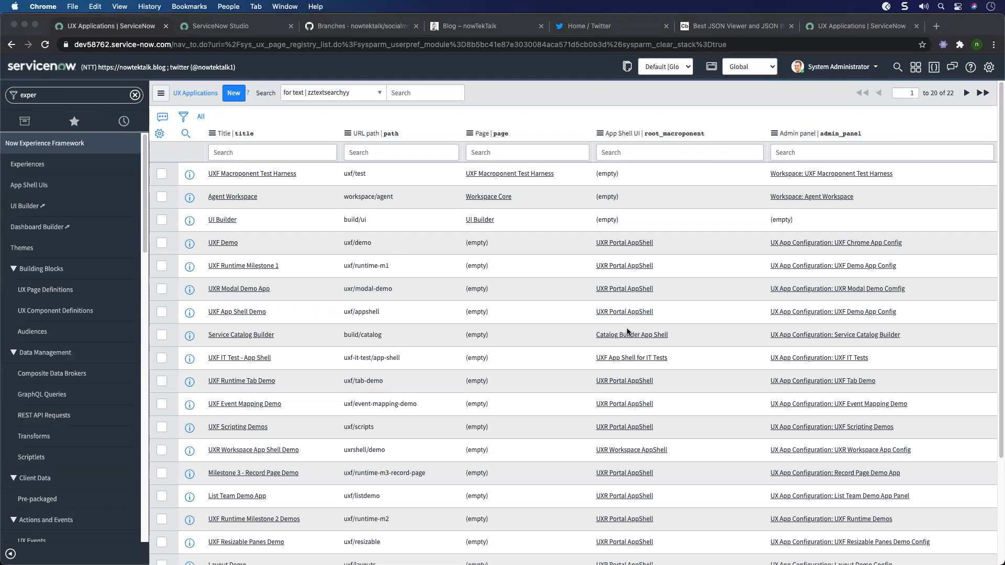
Compare the App Shell UI entries of the UX Applications on the other instance with those on this one.
left_click(836, 28)
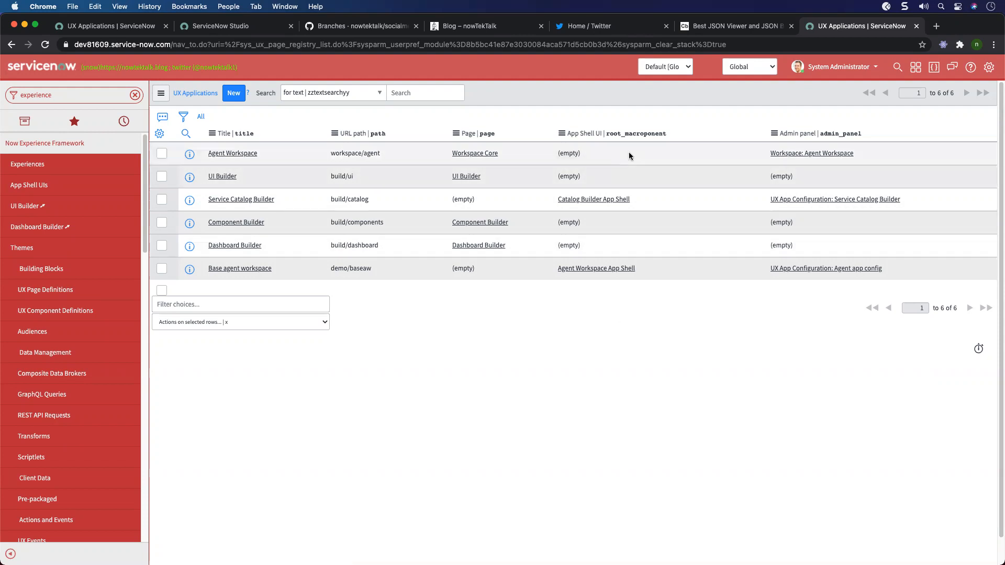
left_click(132, 27)
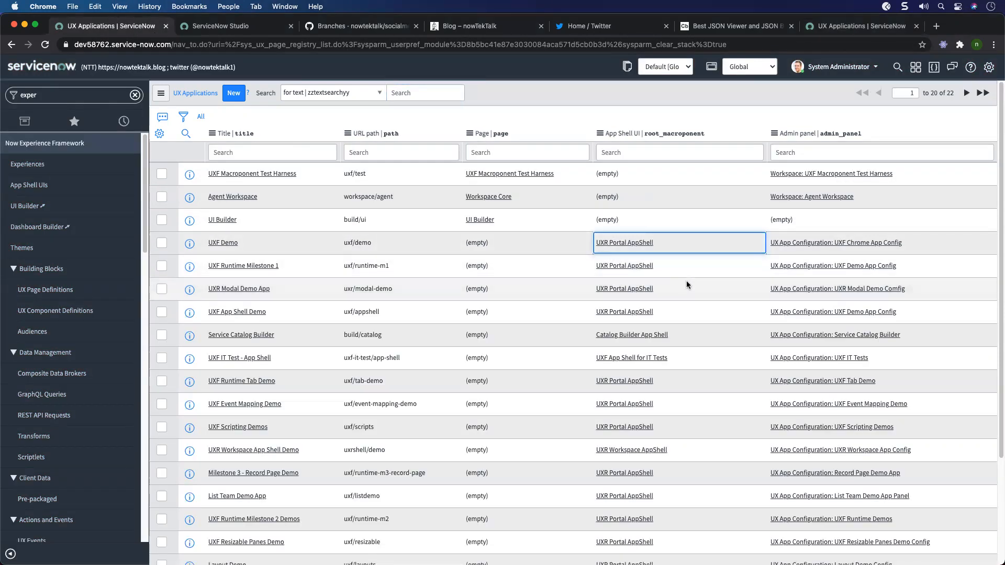
scroll(686, 281, "down", 5)
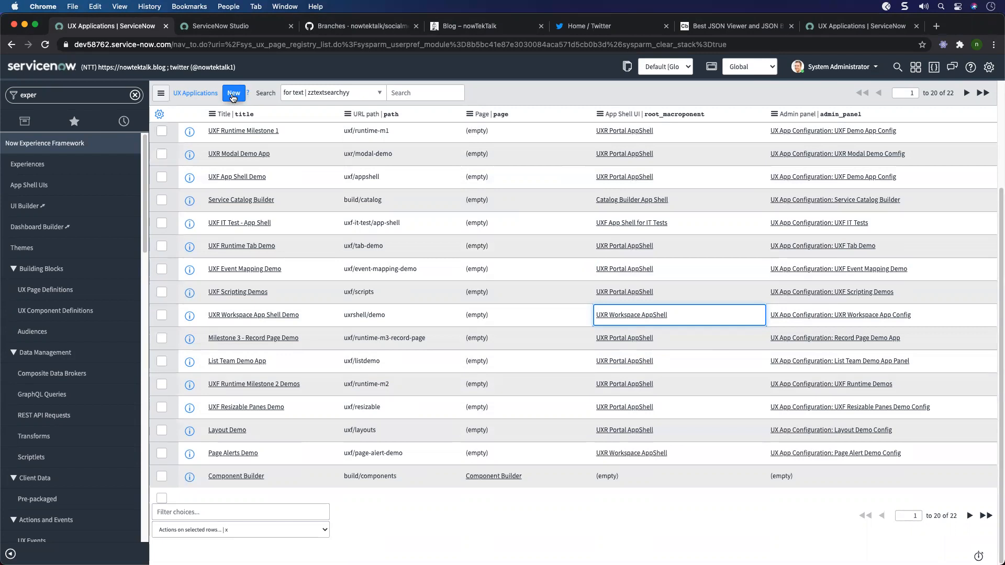
Create a new UX Application record and title it "Social Media Workspace".
left_click(233, 94)
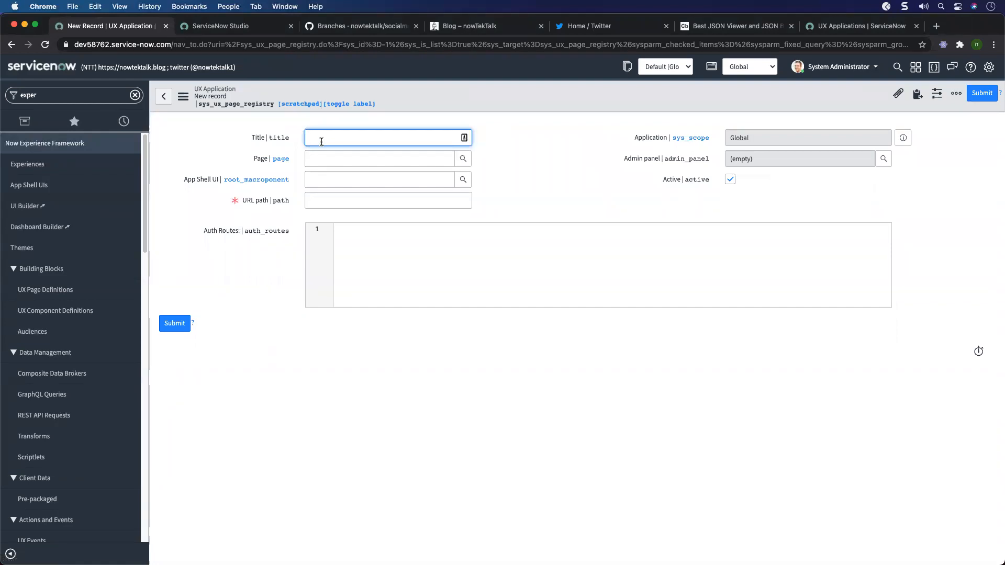
type("Social Me")
type("dia Mana")
key("BackSpace")
key("BackSpace")
type("Workspace")
Look up app shells containing "workspace" and set the App Shell UI to UXR Workspace AppShell.
left_click(352, 180)
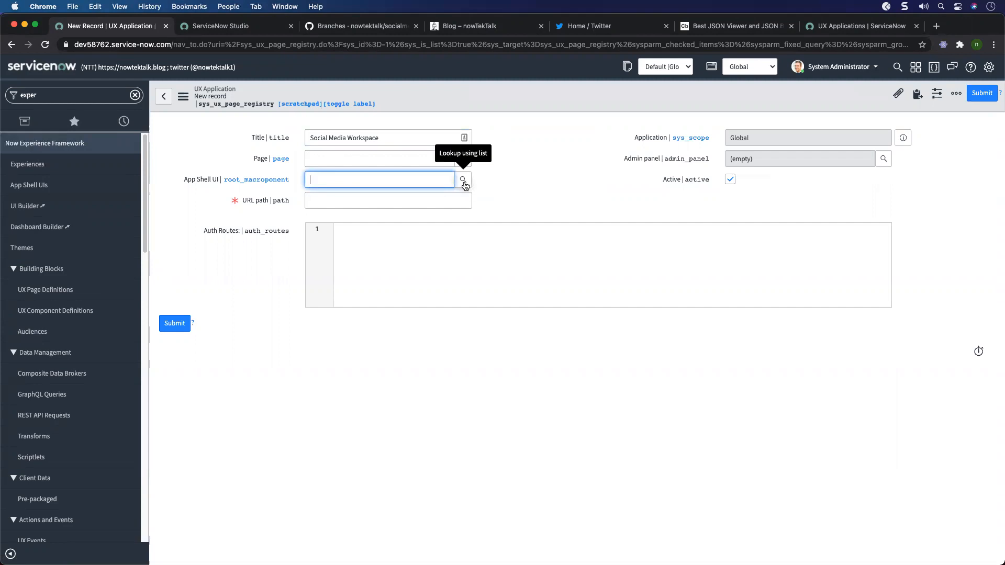
left_click(463, 181)
left_click_drag(682, 199, 513, 166)
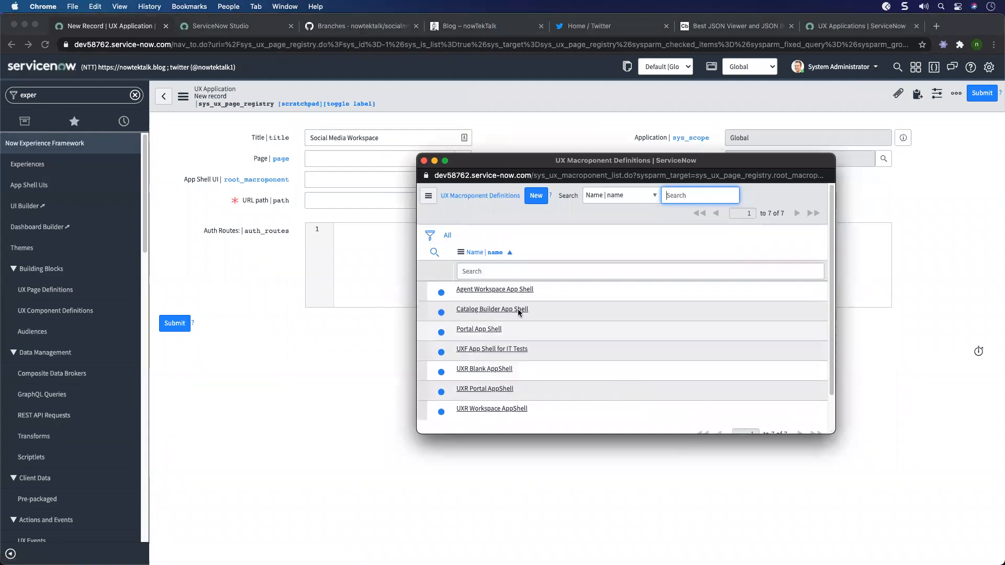
type("*workspace")
key("Return")
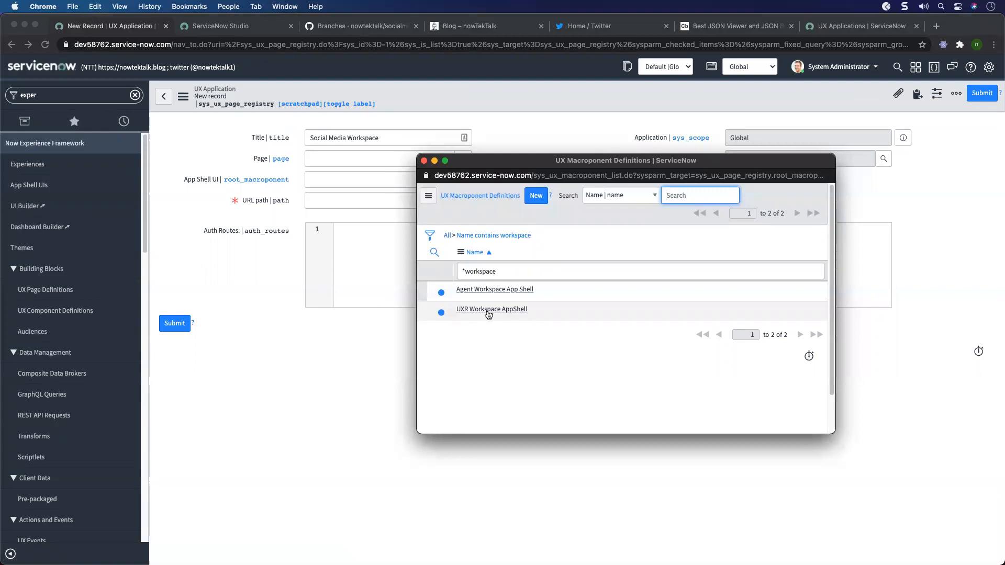
left_click(489, 310)
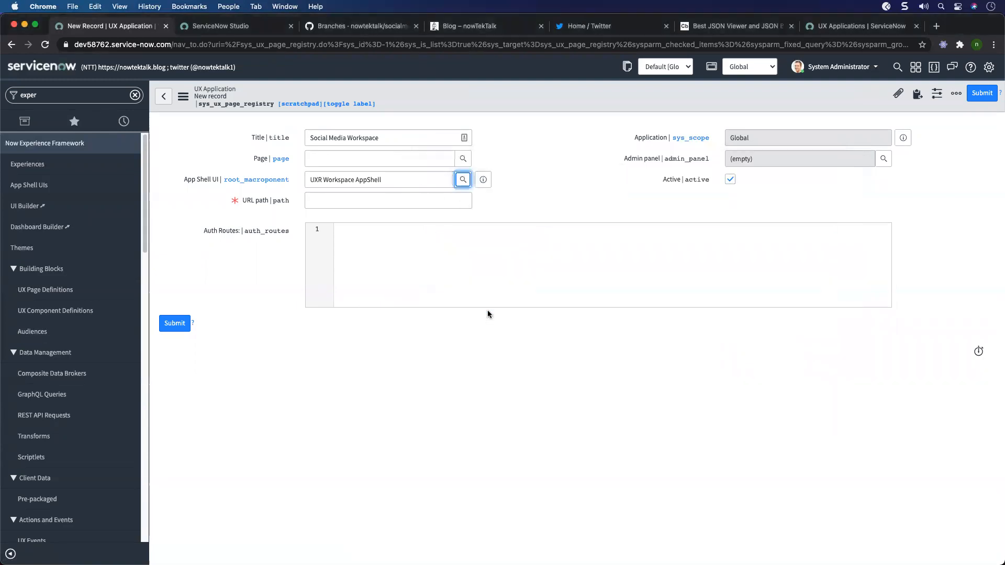
Set the URL path to /socialmedia/ws and save the UX Application record.
left_click(350, 199)
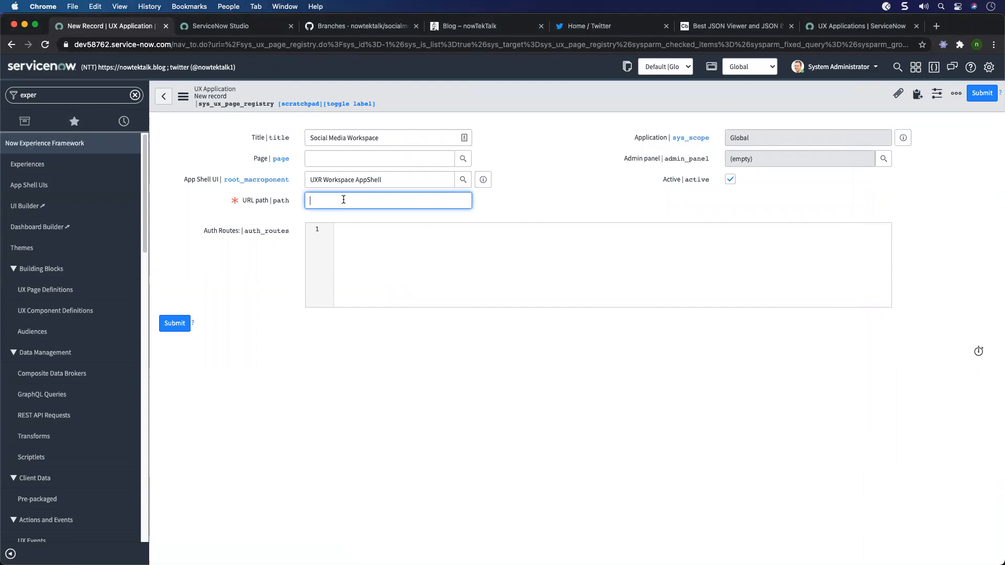
type("/")
left_click(354, 233)
right_click(555, 99)
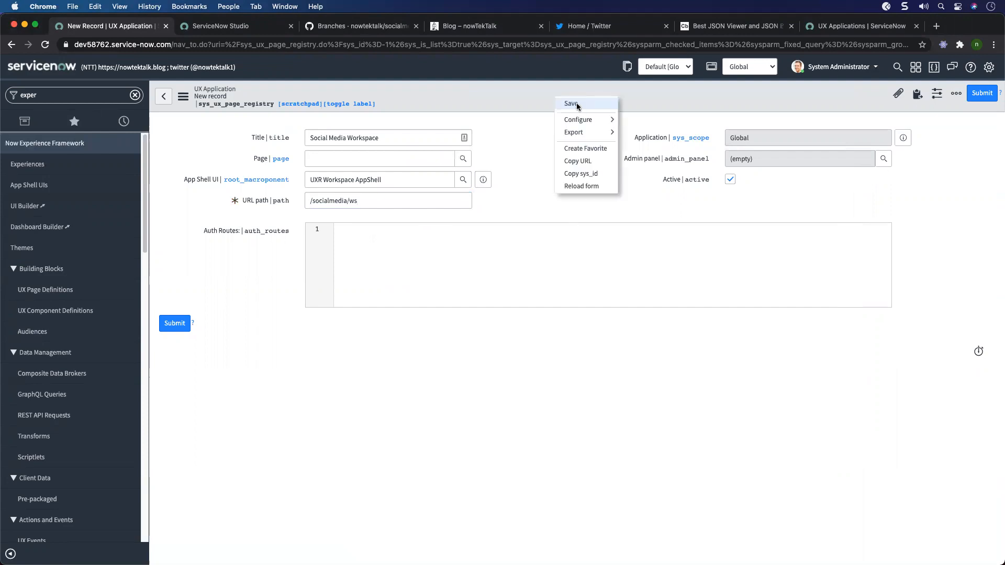
left_click(576, 103)
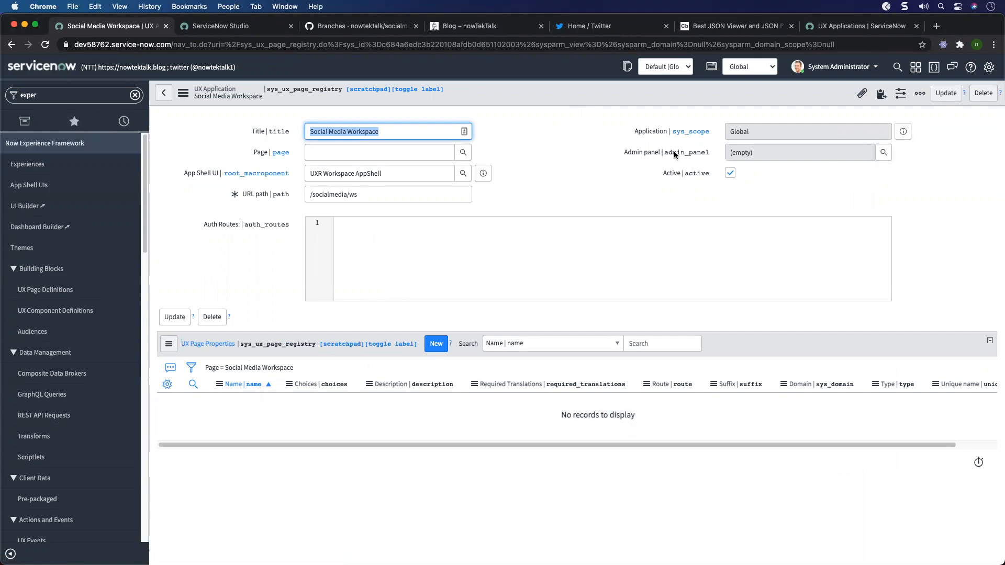
Create a UX App Configuration named "Social Media WS" and assign it as the application's admin panel.
left_click(886, 158)
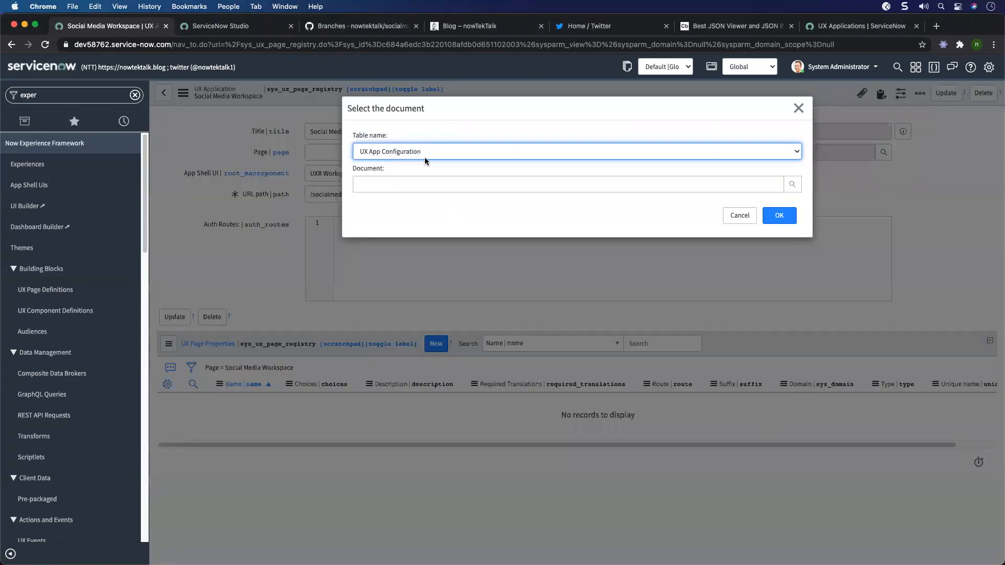
left_click(793, 184)
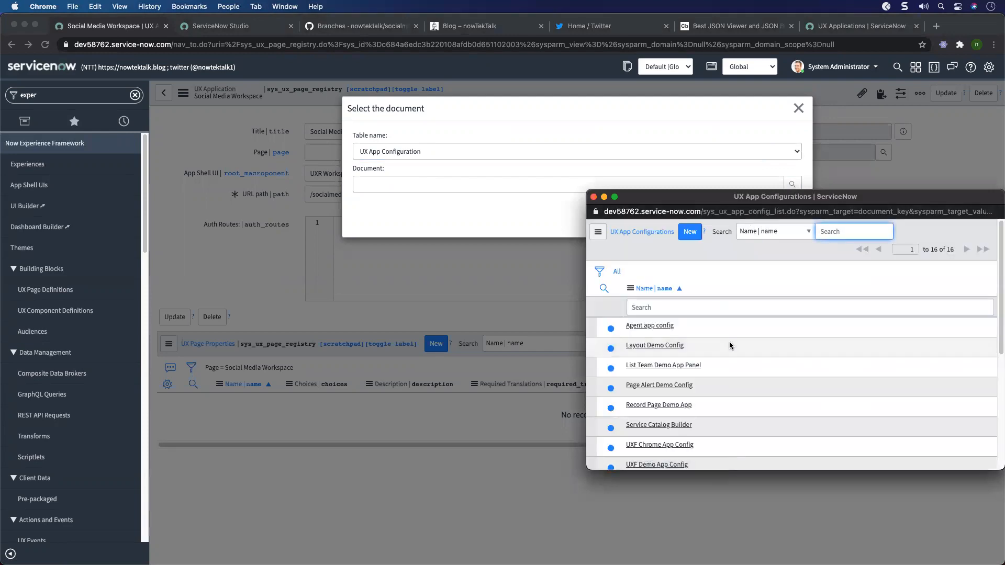
left_click(693, 234)
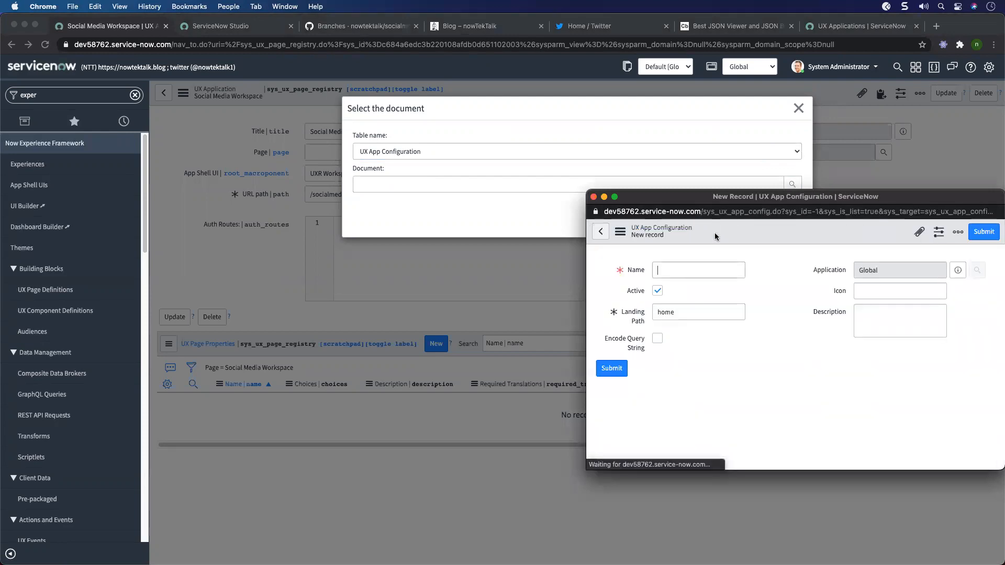
type("Social Media WS")
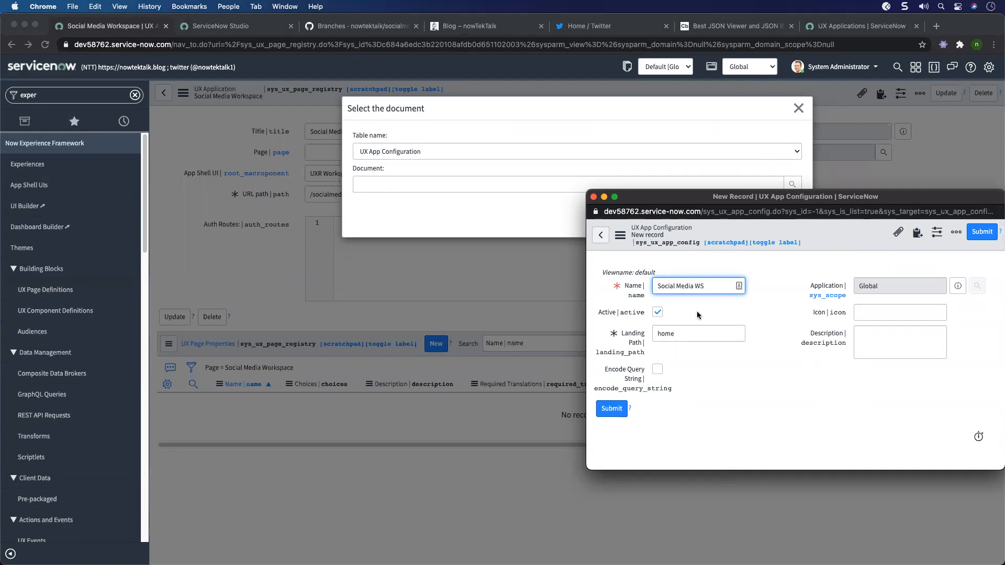
left_click(700, 346)
left_click_drag(700, 339, 632, 336)
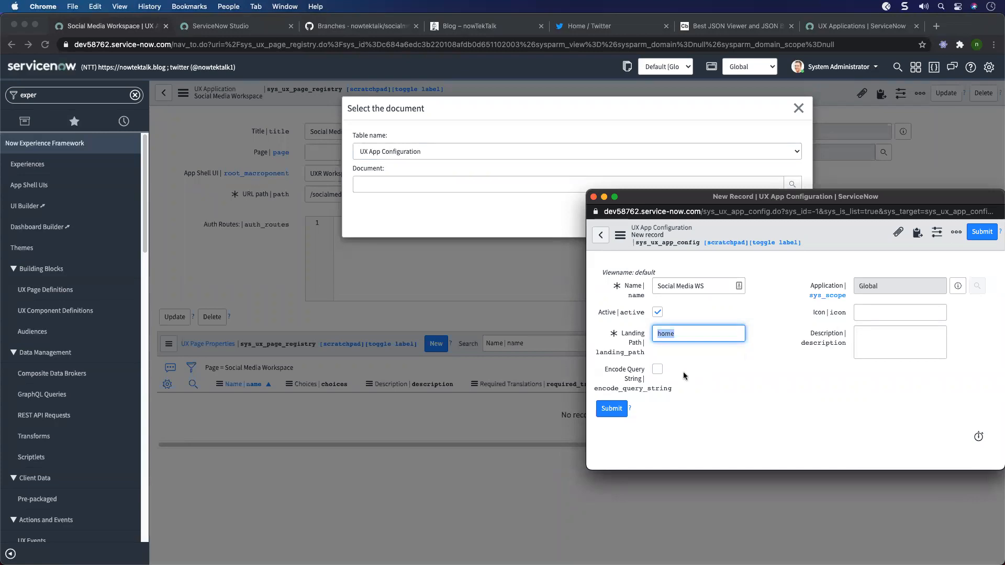
left_click(614, 412)
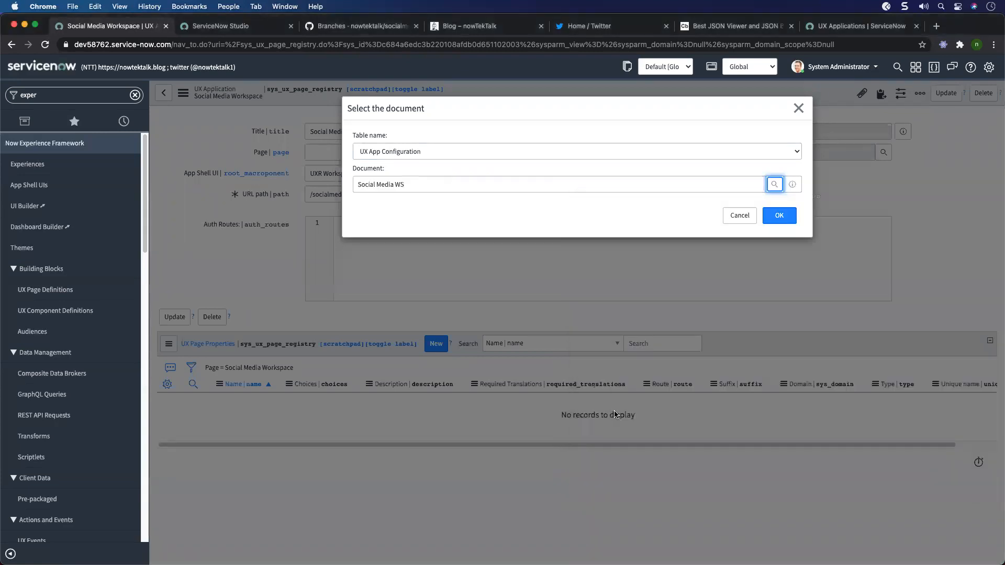
left_click(778, 216)
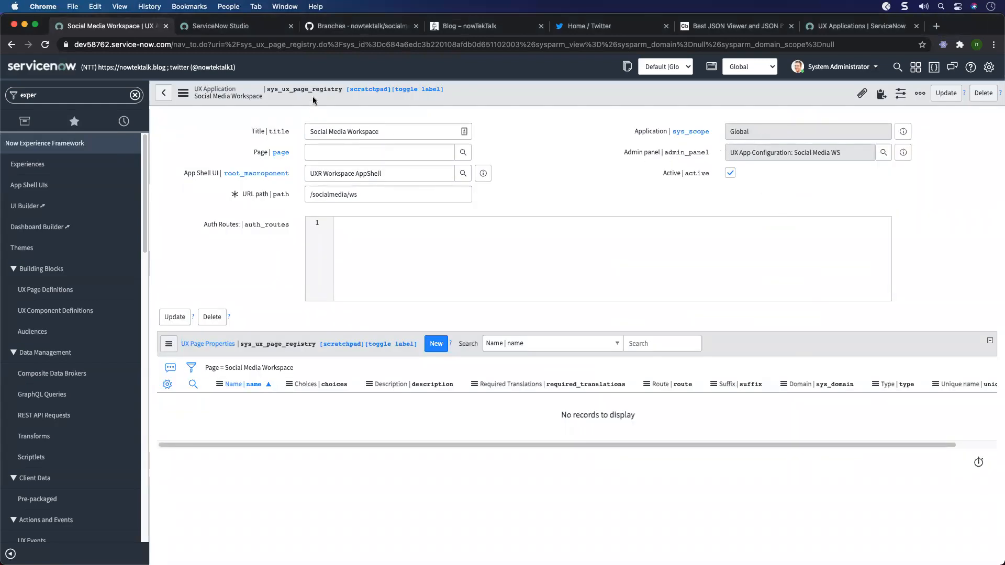
Save the Social Media Workspace application with its new admin panel configuration.
left_click_drag(846, 153, 797, 155)
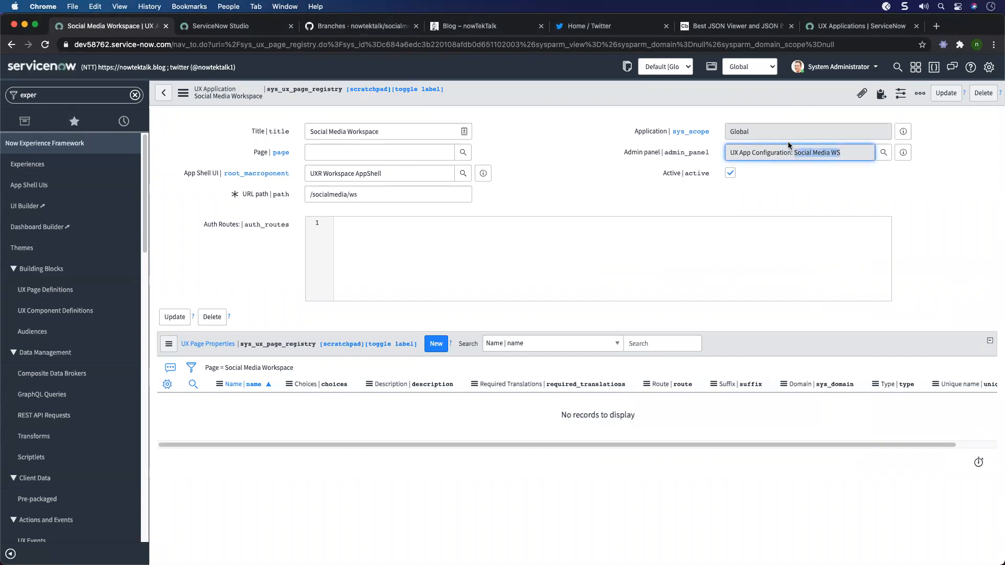
right_click(763, 88)
left_click(770, 93)
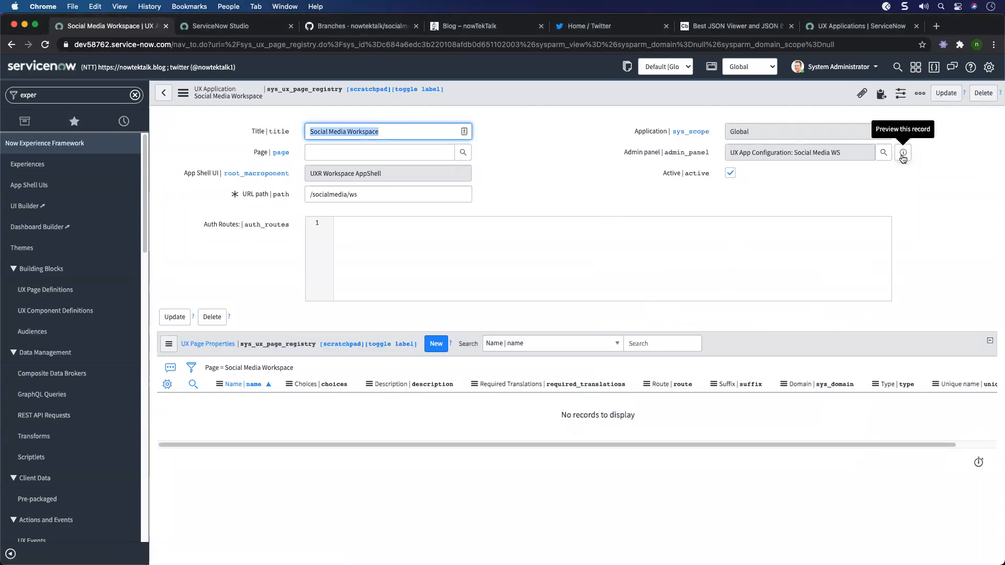
Open the Social Media WS app configuration from the application's admin panel reference and launch it in UI Builder.
left_click(903, 154)
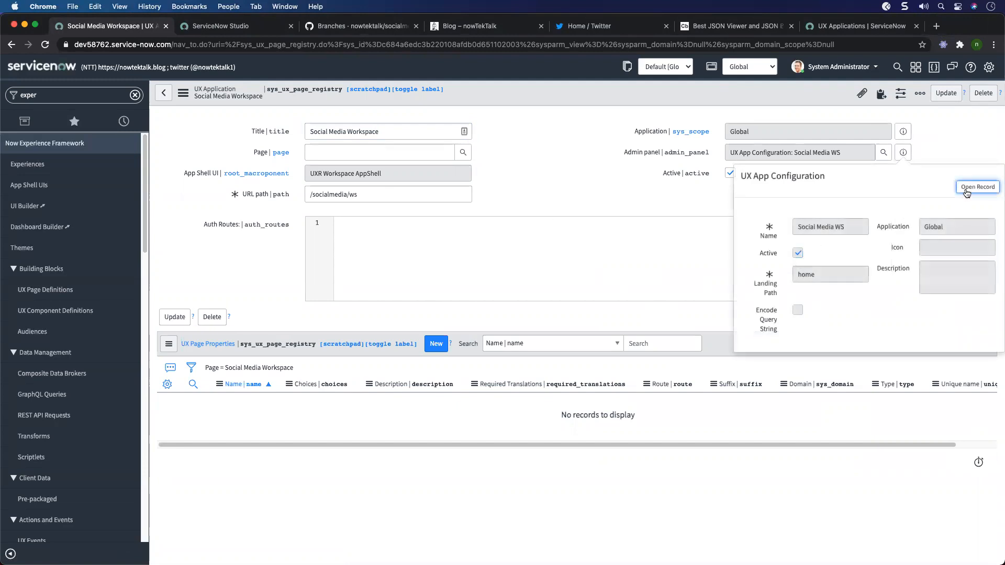
left_click(977, 188)
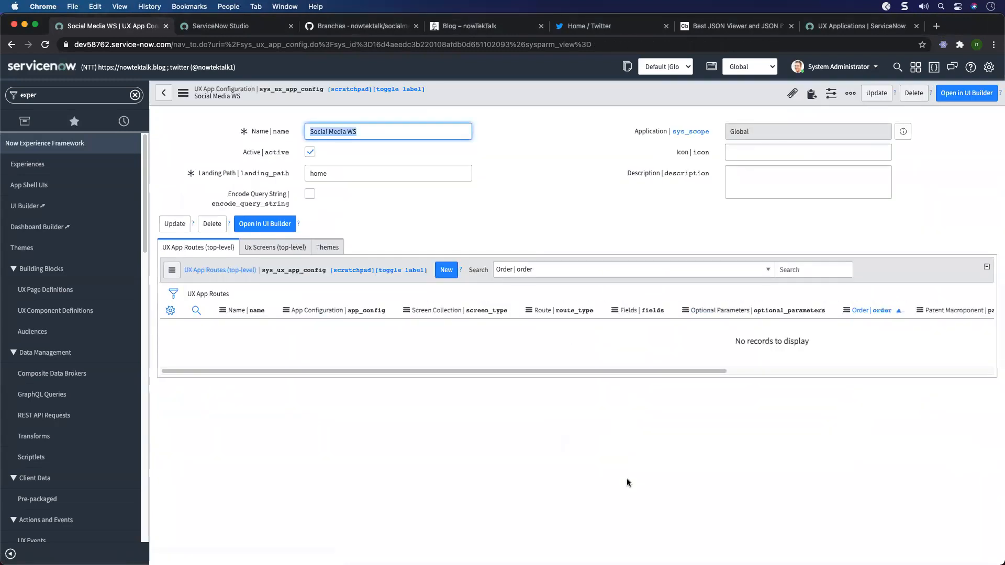
left_click(607, 200)
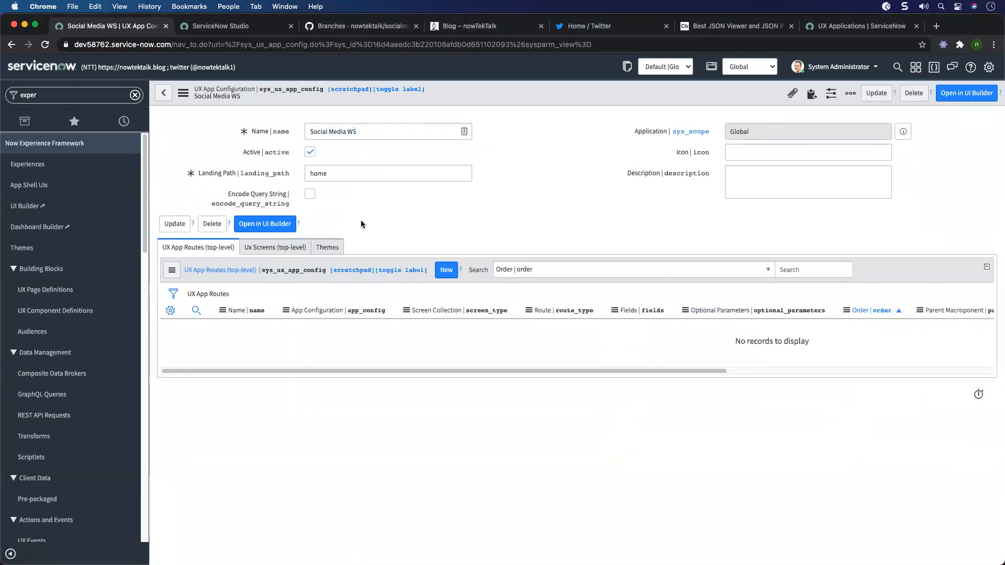
left_click(261, 226)
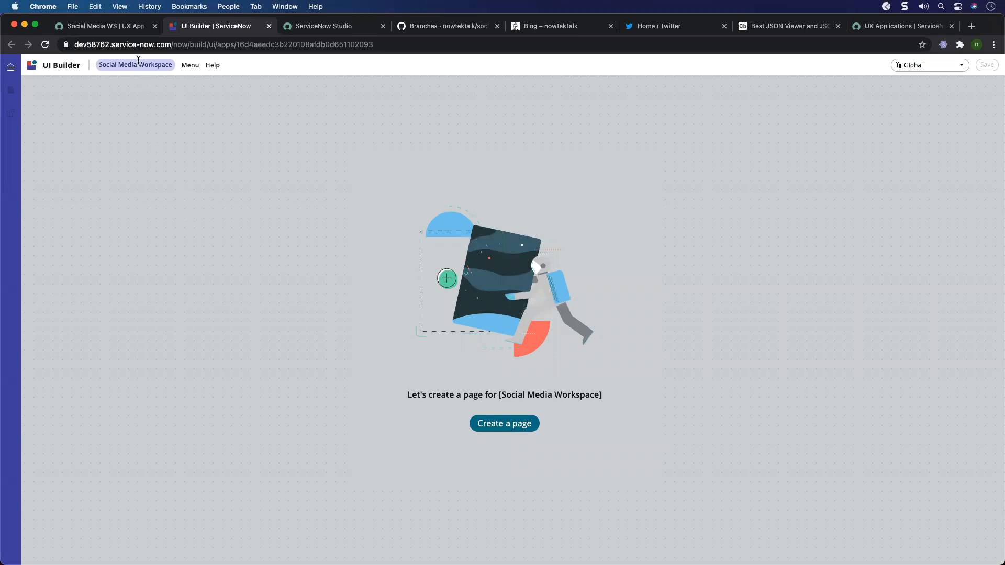
left_click(498, 425)
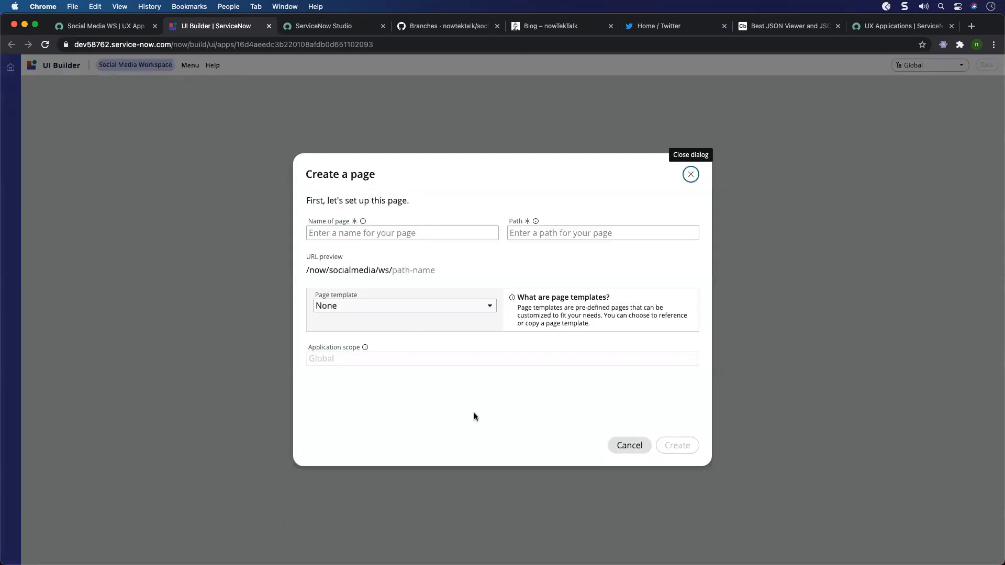
left_click(385, 231)
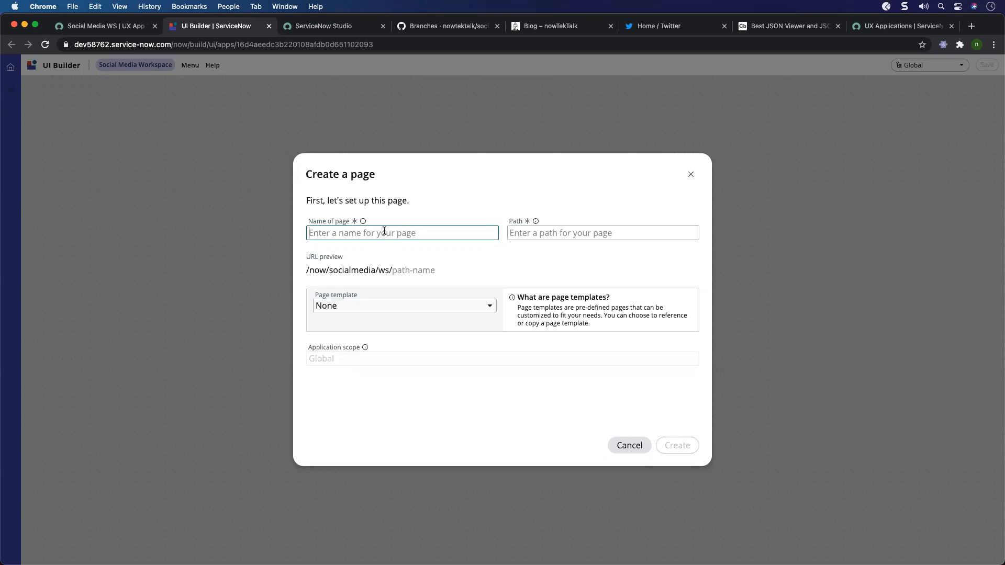
type("home")
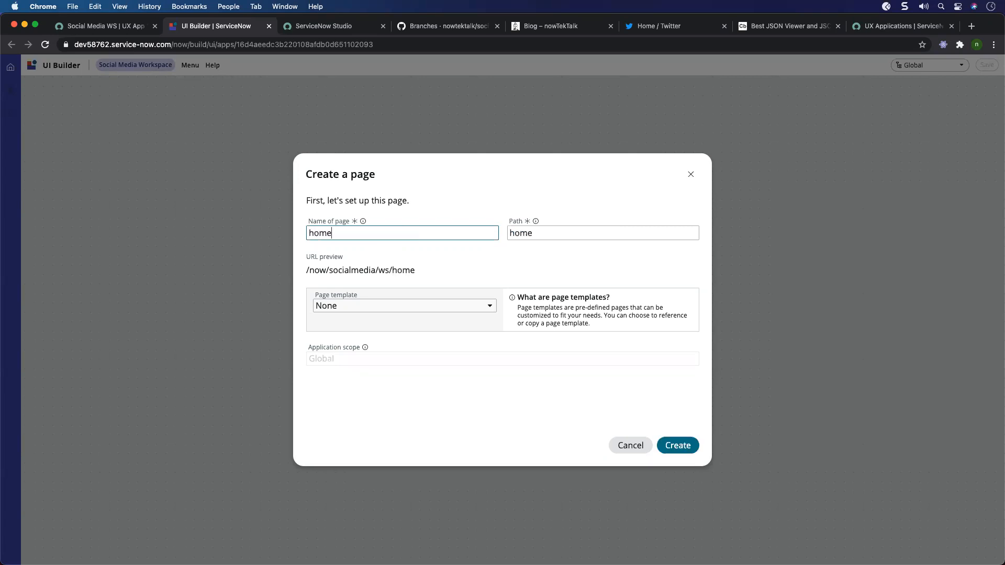
left_click_drag(372, 234, 268, 237)
type("Home")
key("Tab")
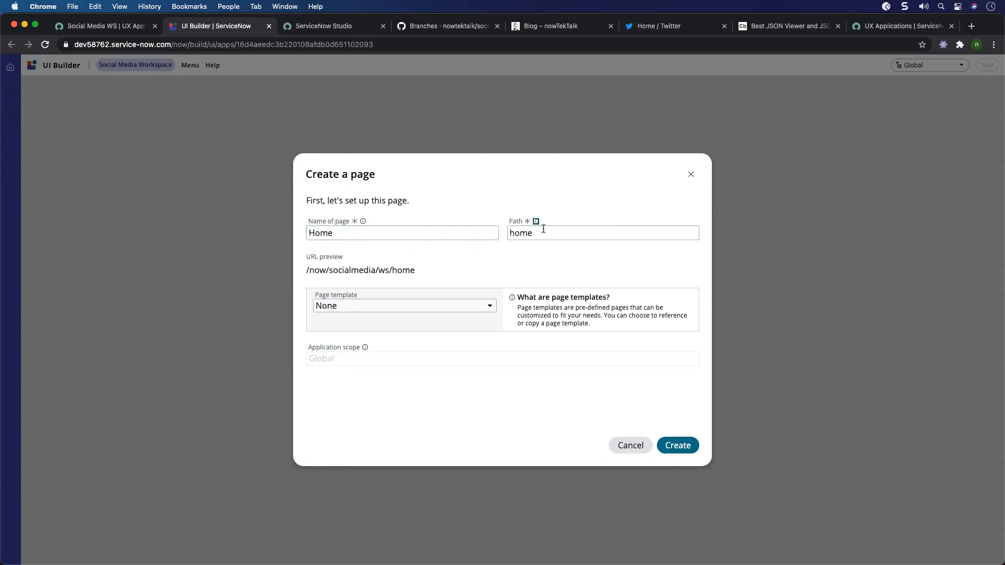
key("Tab")
left_click(447, 283)
left_click(372, 309)
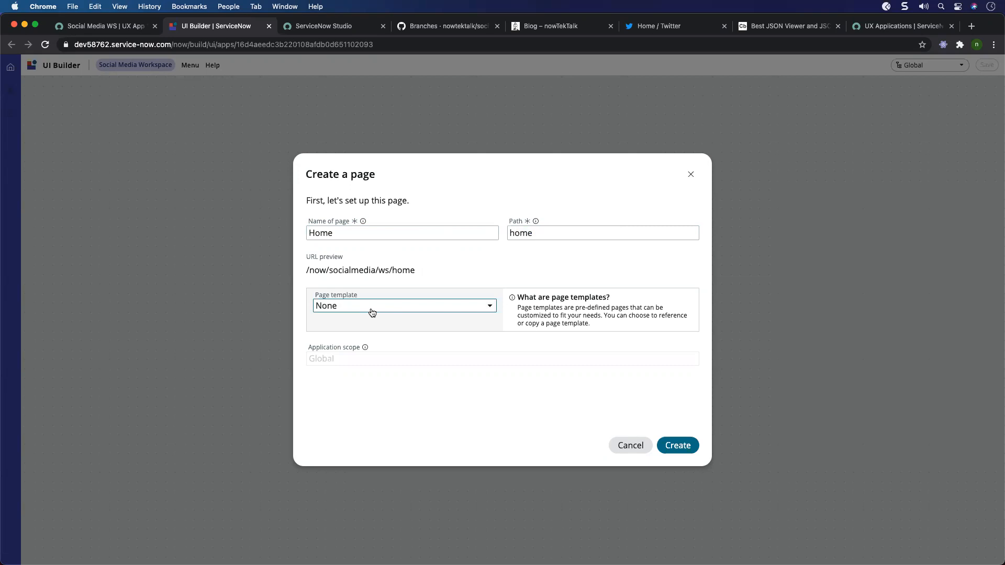
mouse_move(491, 356)
left_mouse_down()
mouse_move(486, 416)
mouse_move(487, 359)
left_mouse_up()
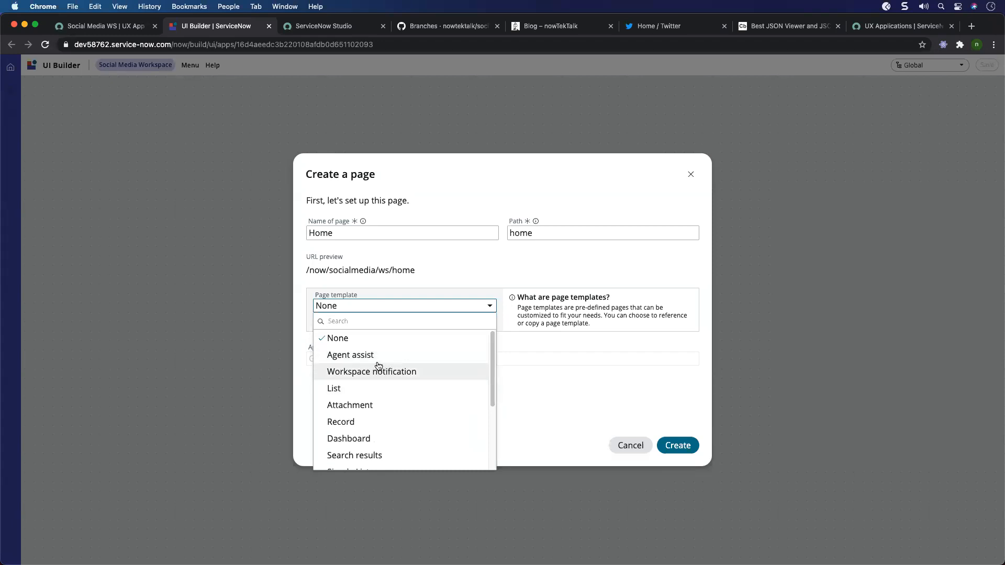
scroll(385, 413, "down", 2)
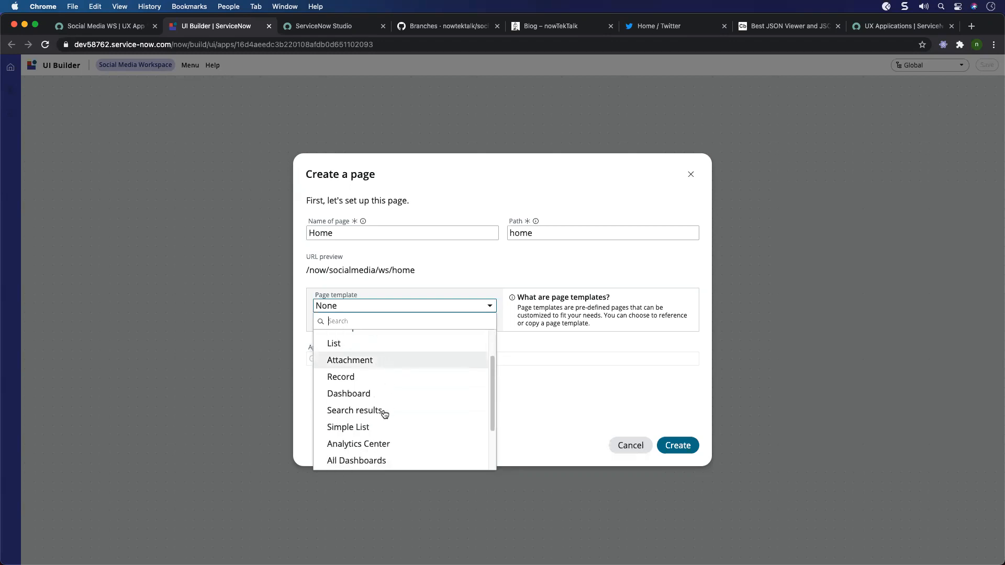
left_click(360, 397)
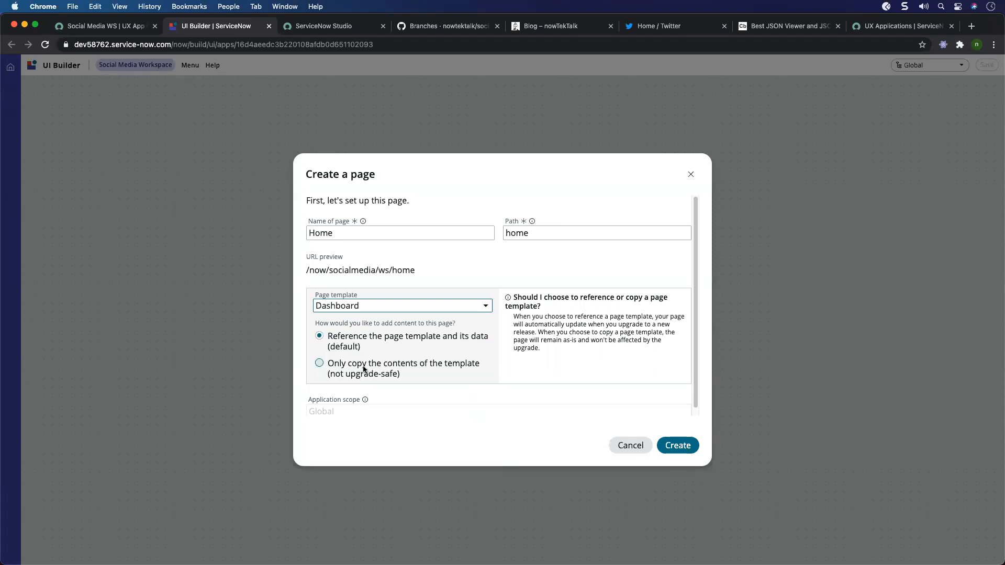
left_click(383, 306)
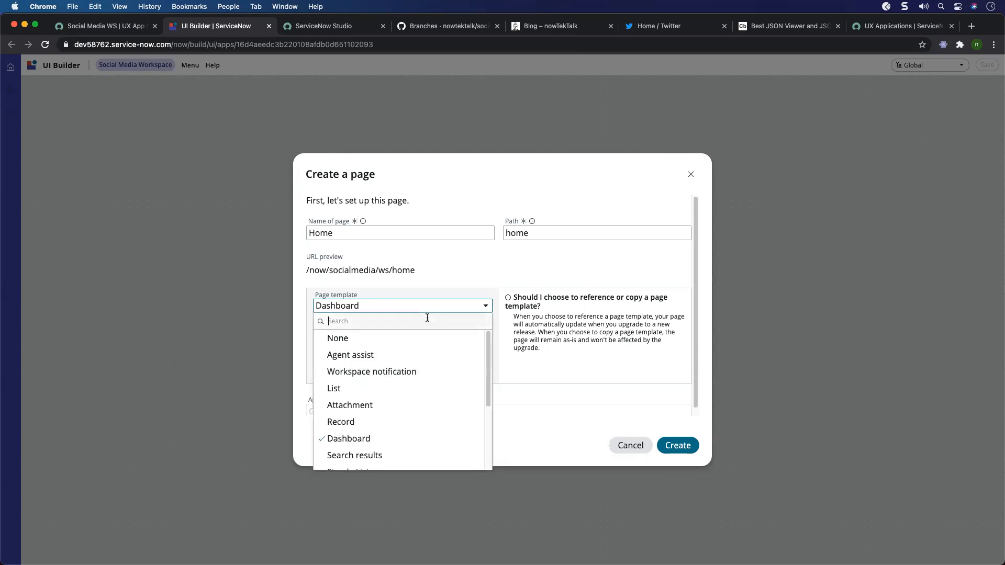
left_click(403, 341)
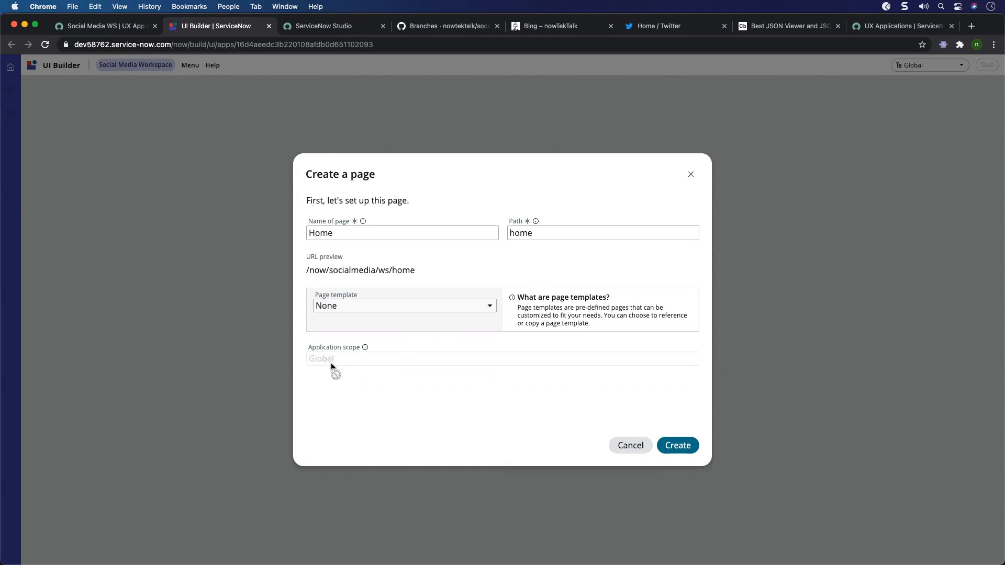
left_click(623, 447)
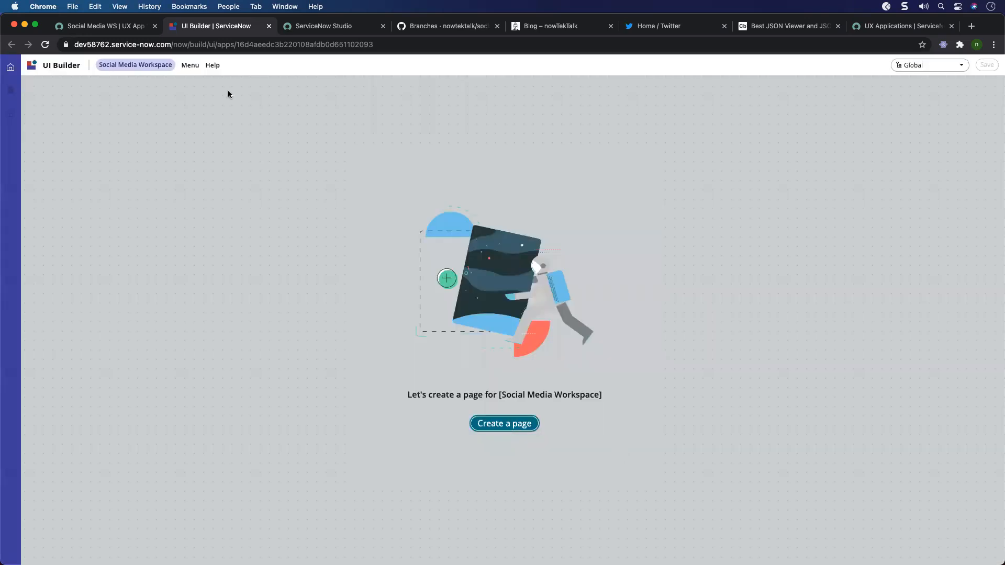
Return to the Social Media WS configuration and inspect its application scope record and the stored sys_scope value.
left_click(118, 31)
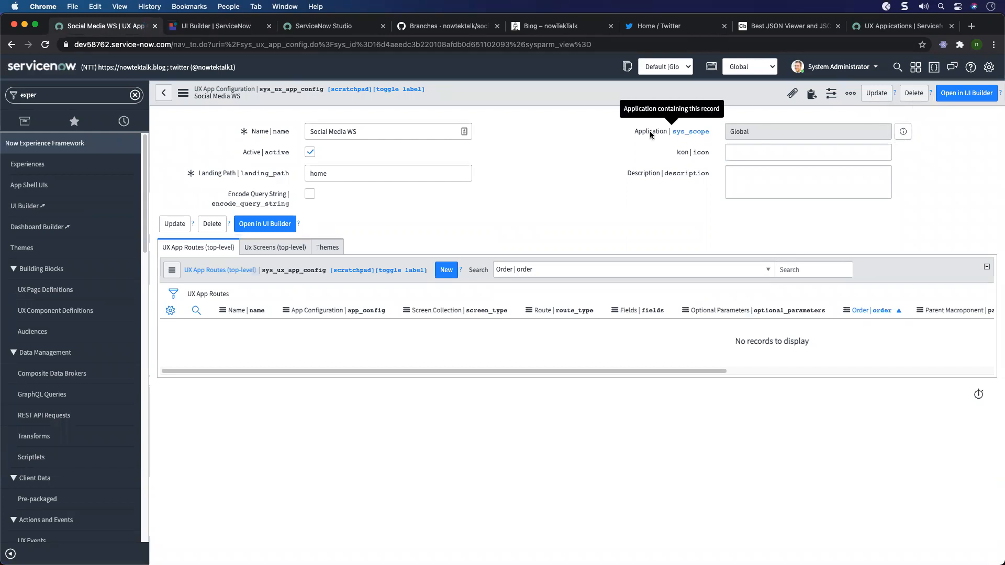
left_click(687, 133, "ctrl")
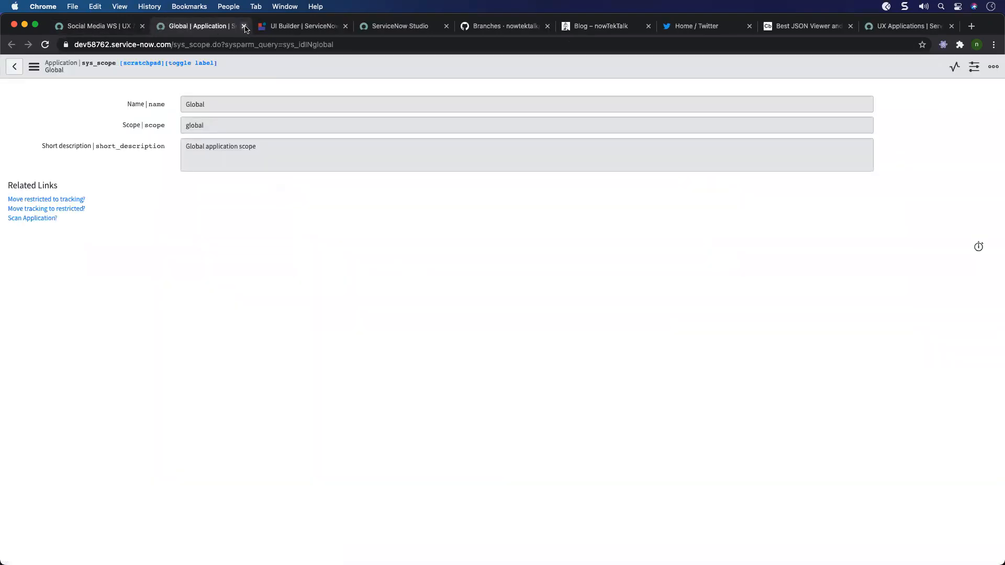
left_click(113, 26)
double_click(649, 132)
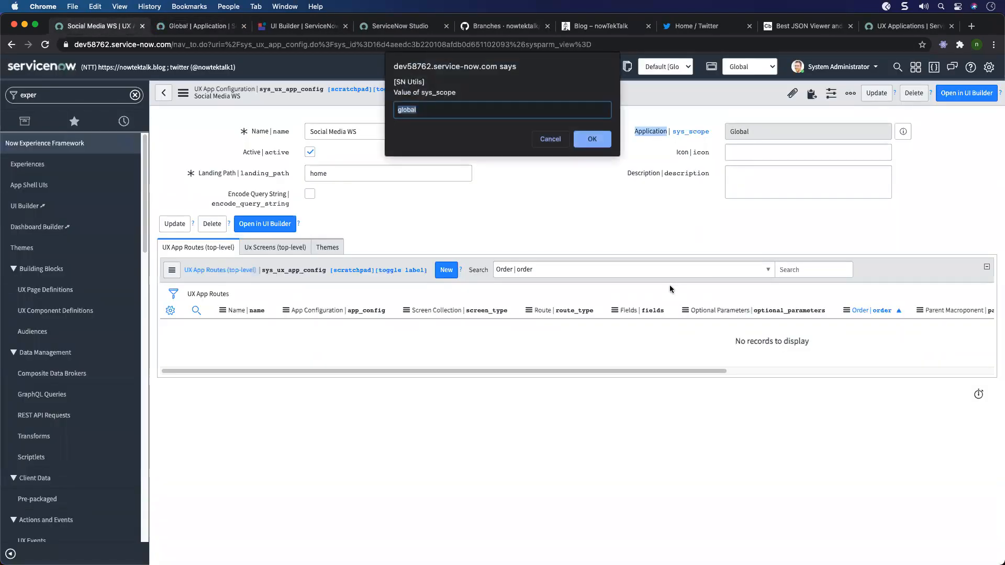
left_click(551, 139)
Open the Social Media Management record from the sys_app list and copy its sys_id.
left_click(89, 98)
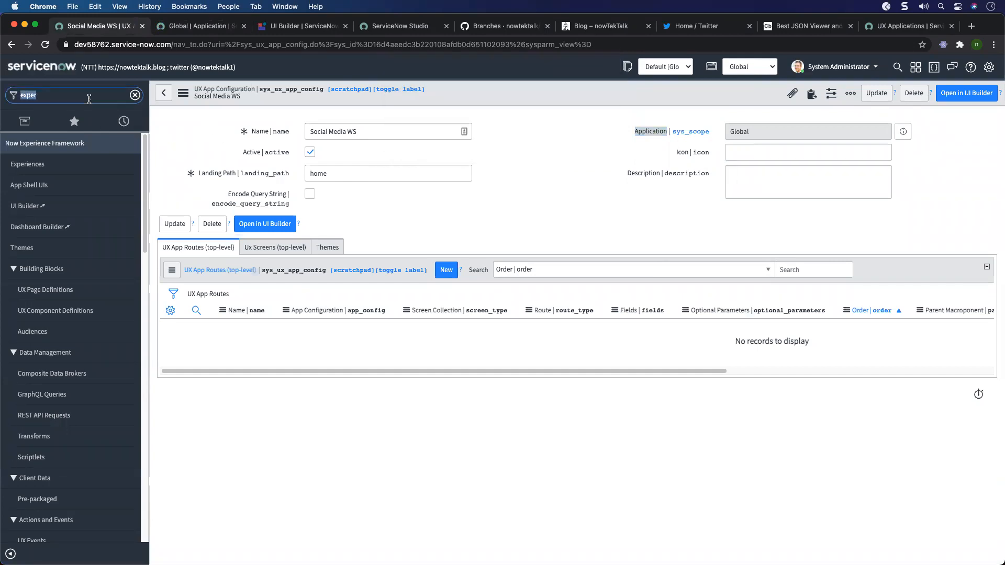
type("sys")
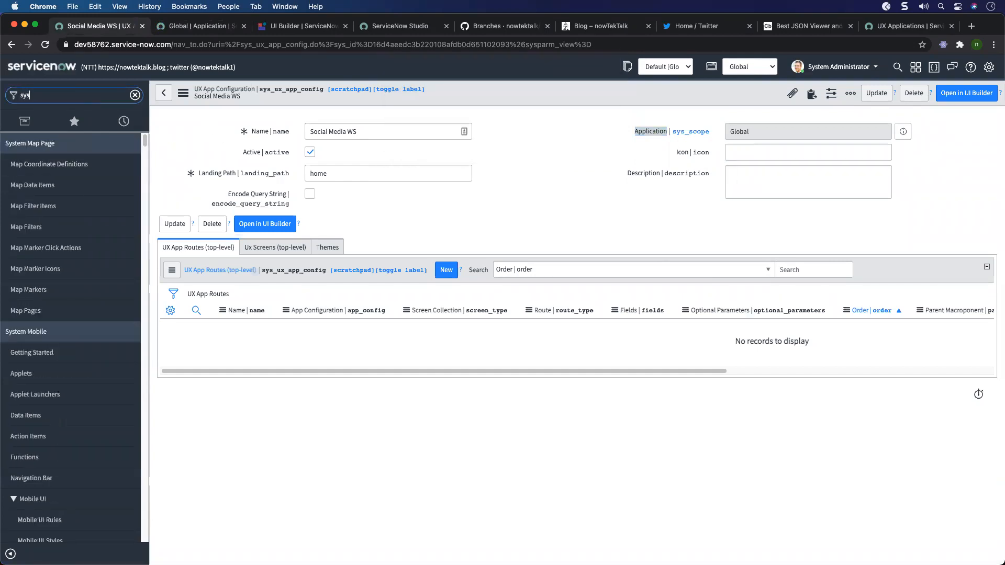
type("_app.list")
key("Return")
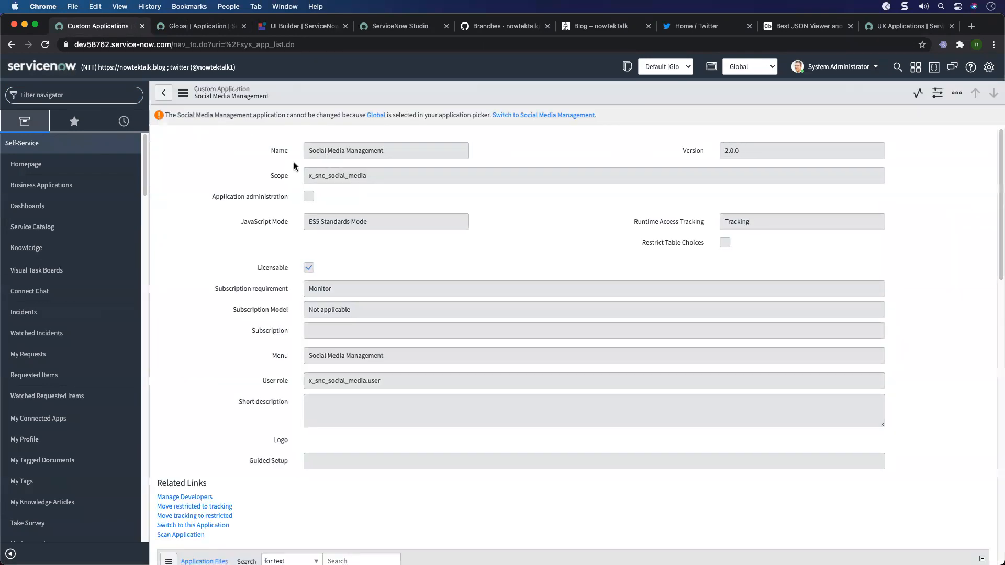
right_click(600, 95)
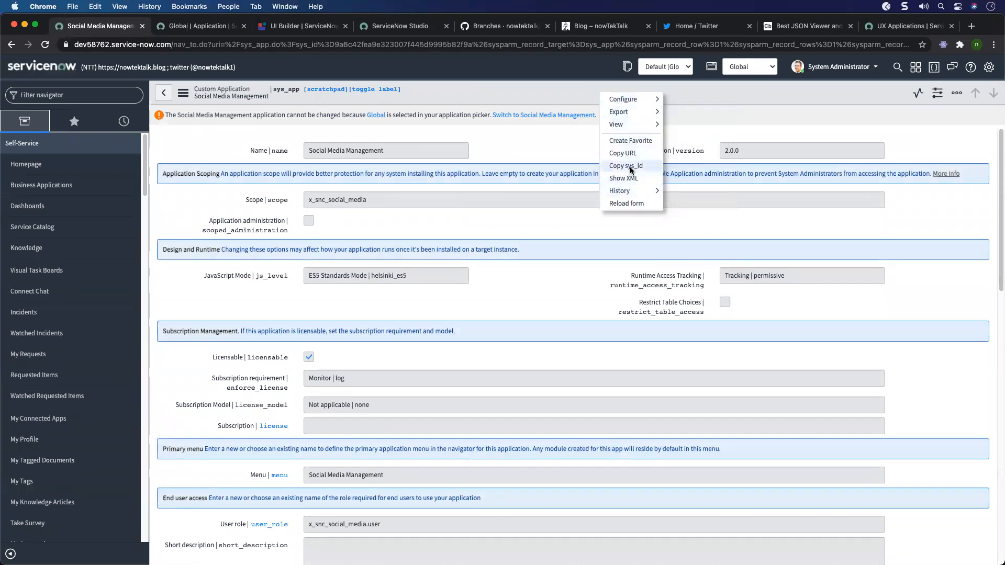
left_click(628, 165)
Reopen the Social Media WS configuration, set its sys_scope to the copied Social Media Management sys_id, and update the record.
left_click(123, 121)
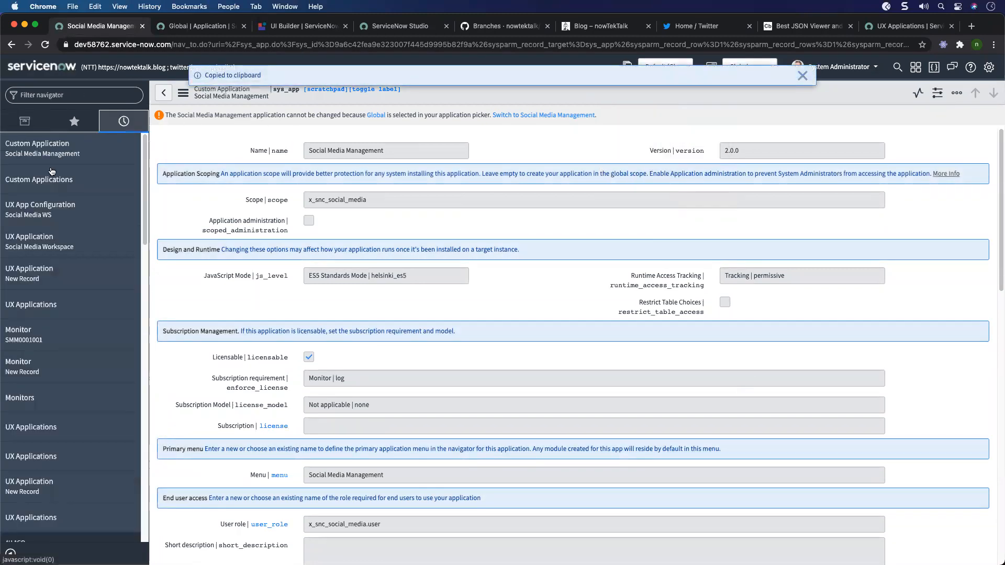
left_click(52, 221)
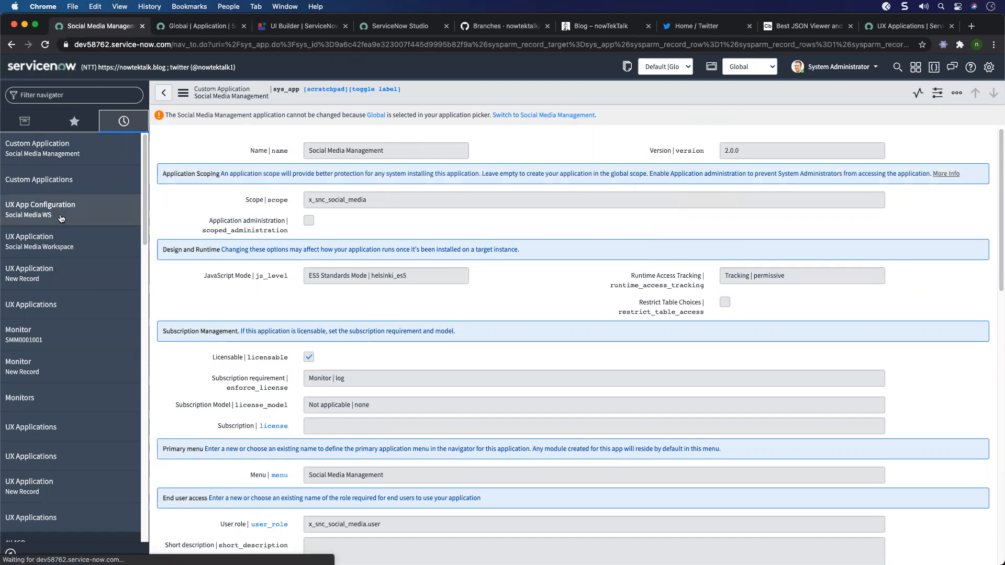
left_click(545, 195)
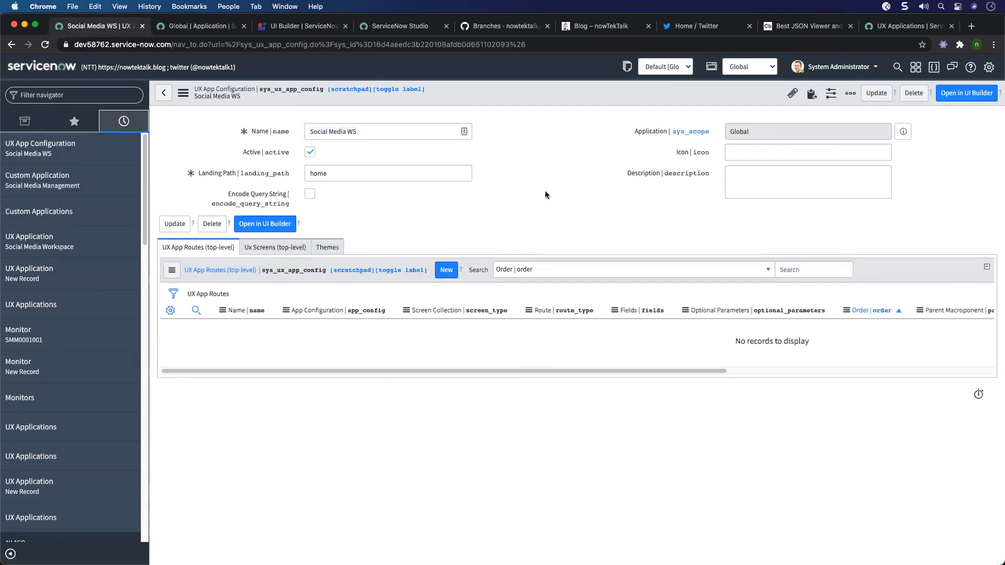
double_click(644, 130)
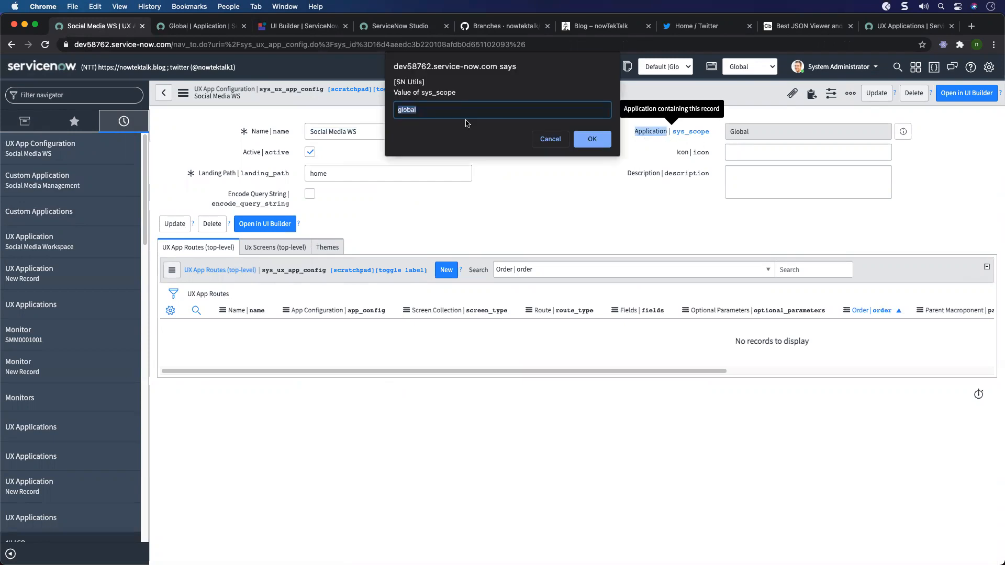
key("super+v")
left_click(601, 140)
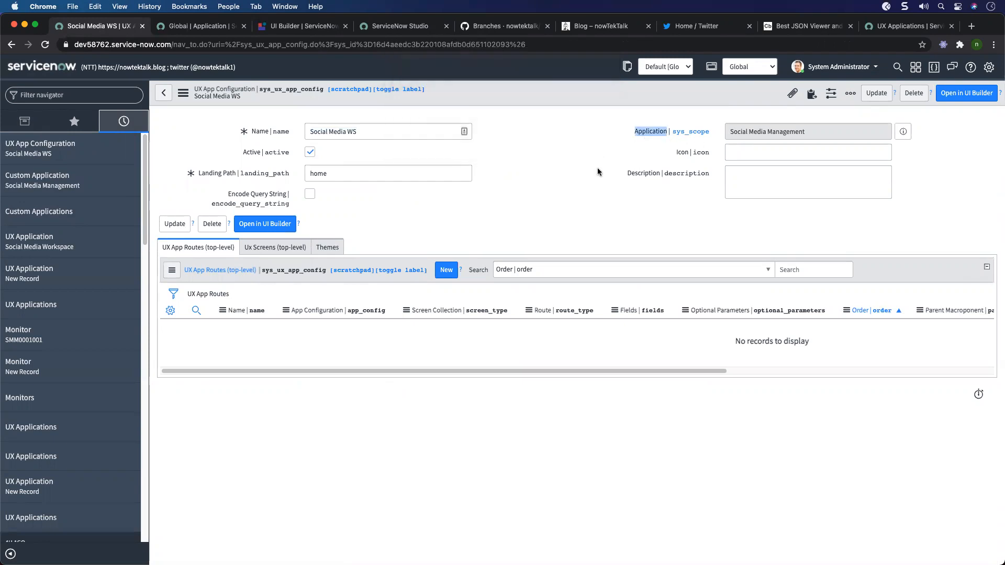
left_click(873, 95)
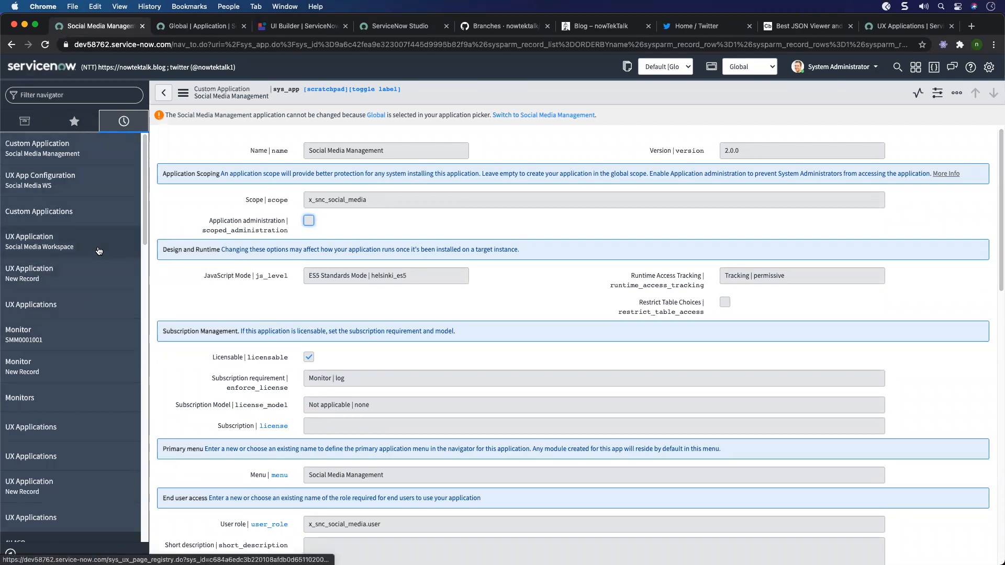
Filter the Experiences list by title for "social" and open the Social Media Workspace record.
left_click(87, 131)
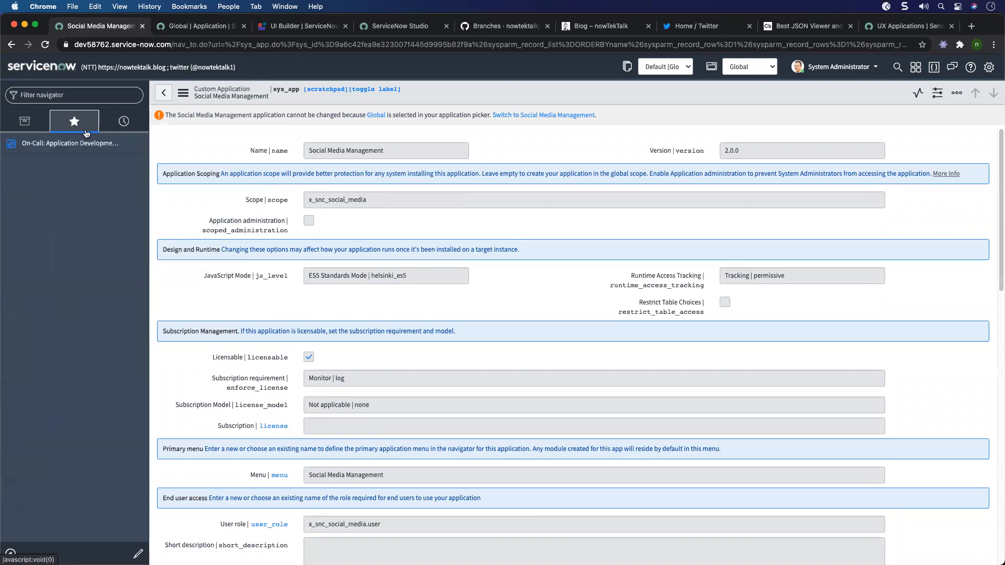
left_click(62, 97)
type("exper")
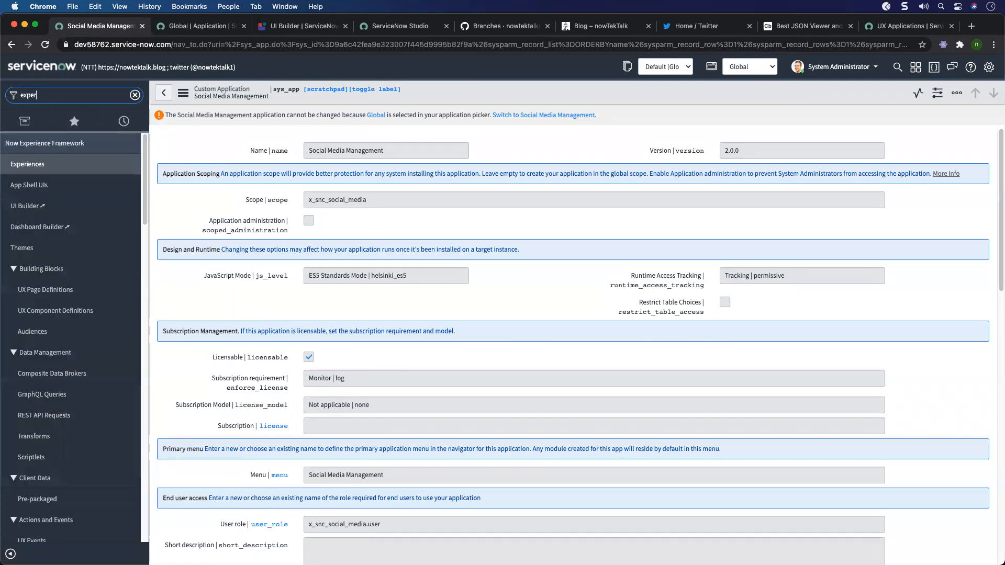
left_click(73, 162)
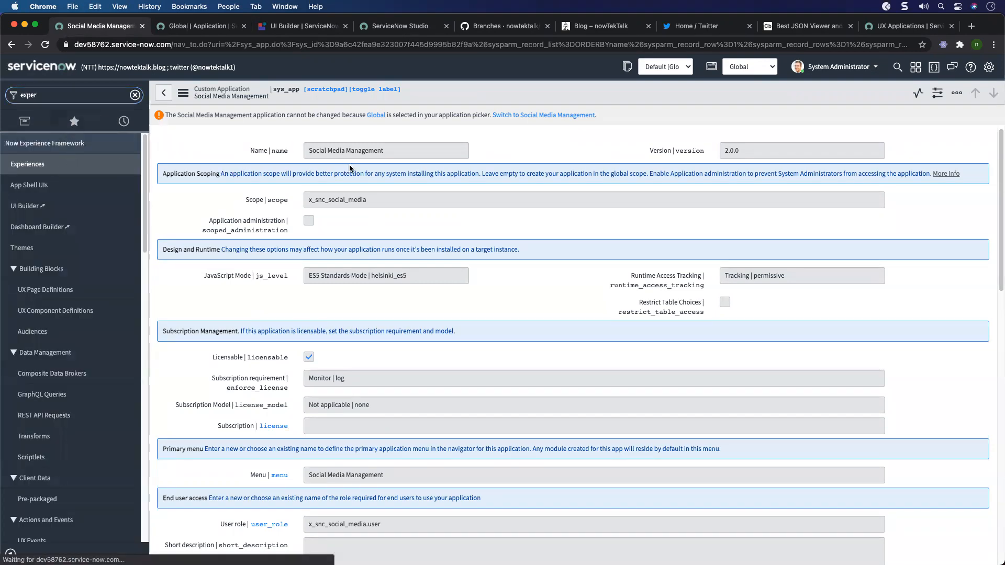
left_click(252, 152)
type("s")
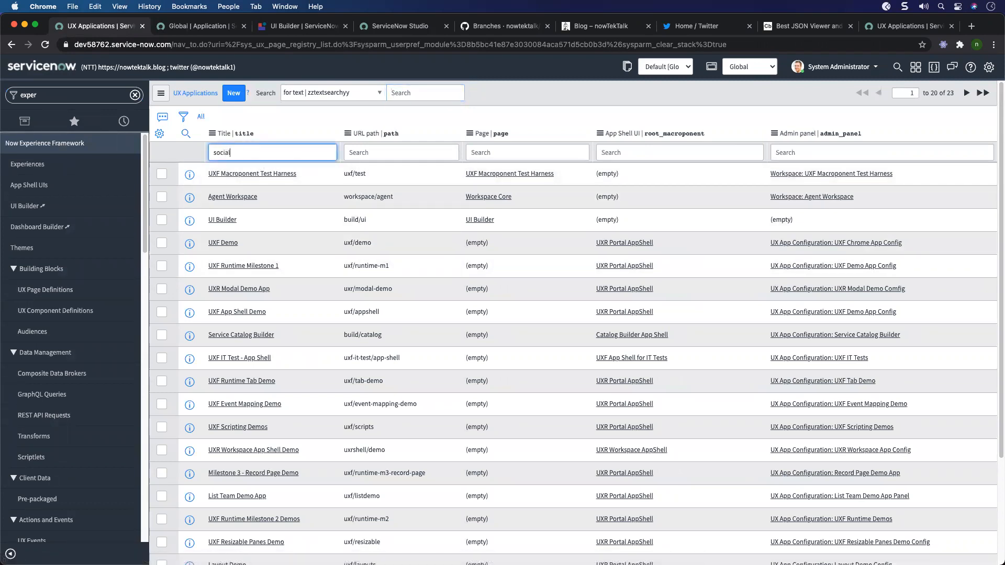
type("ocial")
key("Return")
left_click(244, 177)
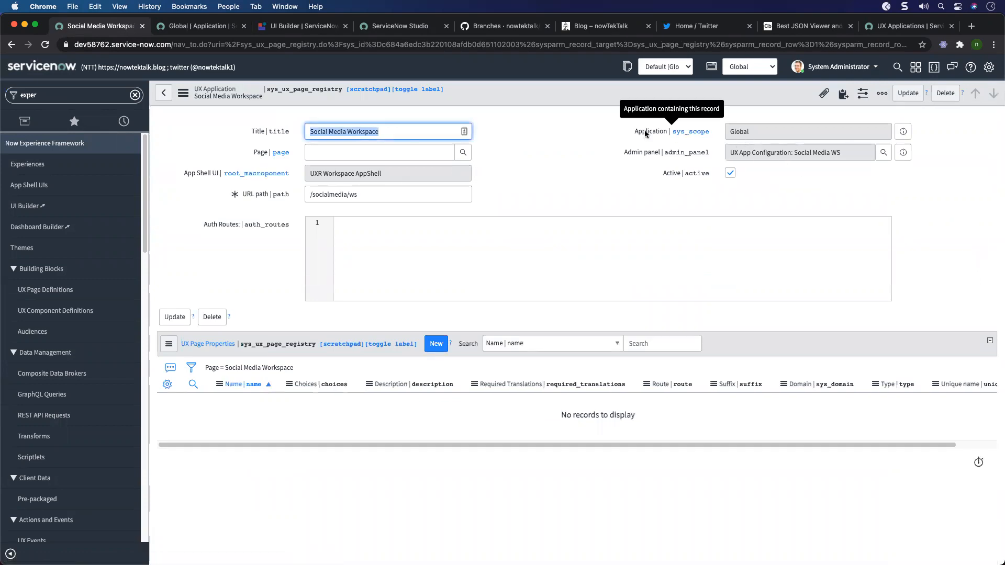
Try to set the Social Media Workspace record's sys_scope to the copied Social Media Management sys_id and save it.
double_click(647, 132)
key("super+v")
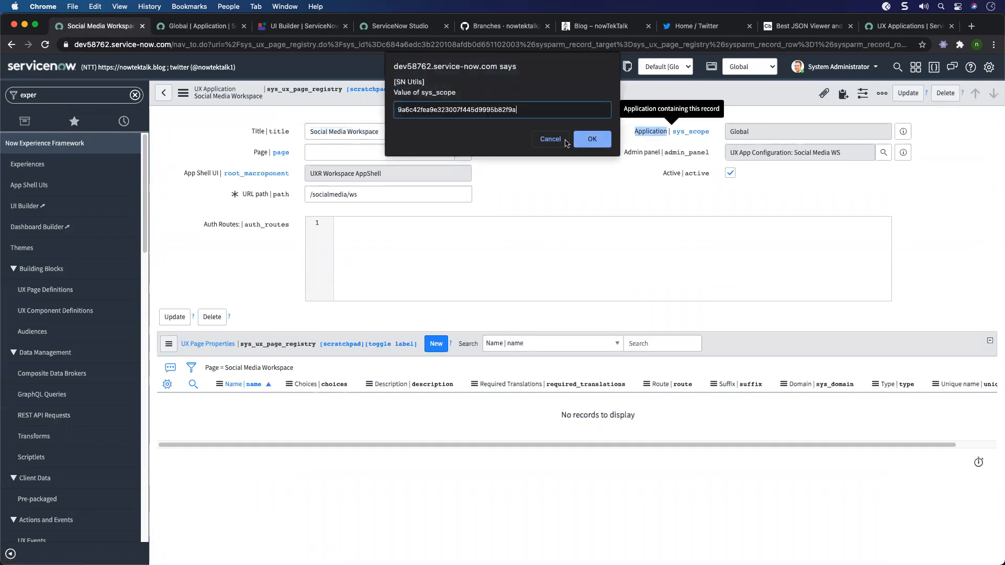
left_click(599, 141)
right_click(589, 88)
left_click(601, 92)
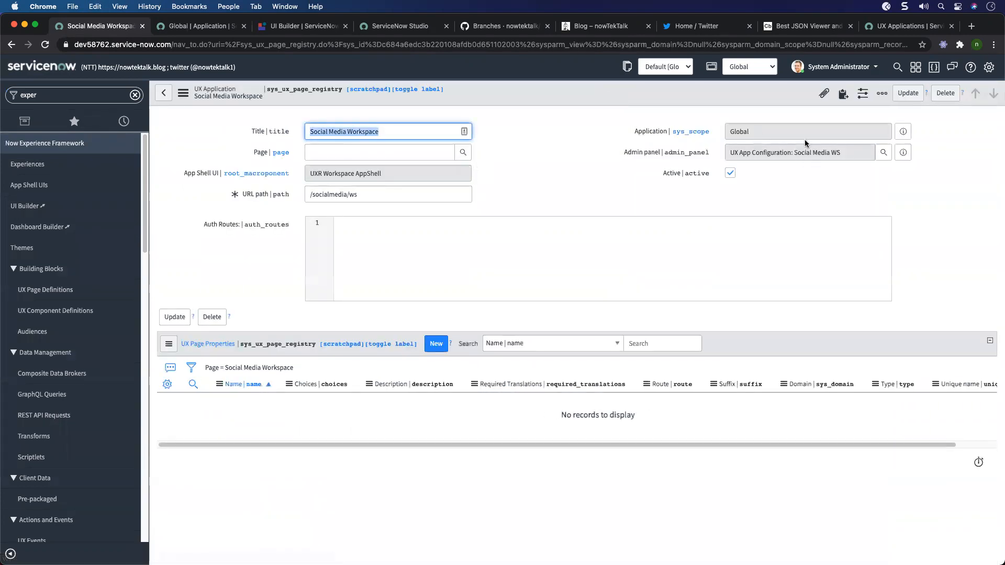
Preview the linked UX App Configuration, insert a copy of Social Media WS in the Social Media Management scope, and update it.
left_click(903, 152)
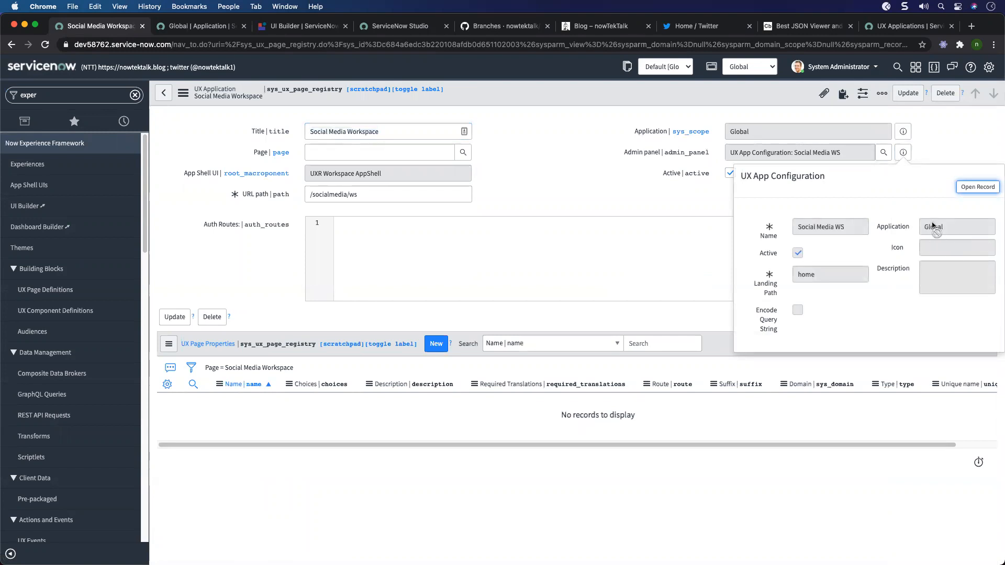
left_click(903, 152)
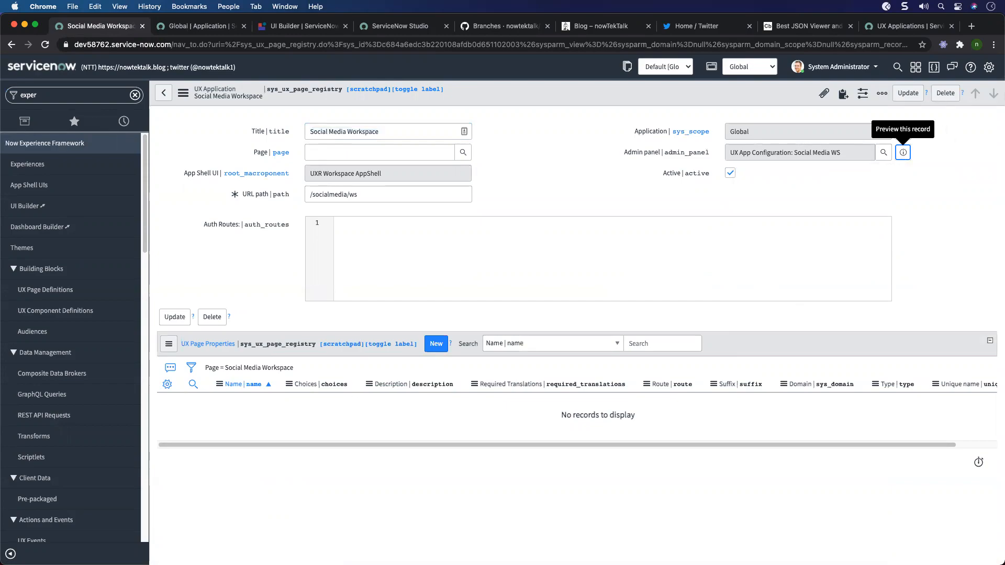
right_click(671, 88)
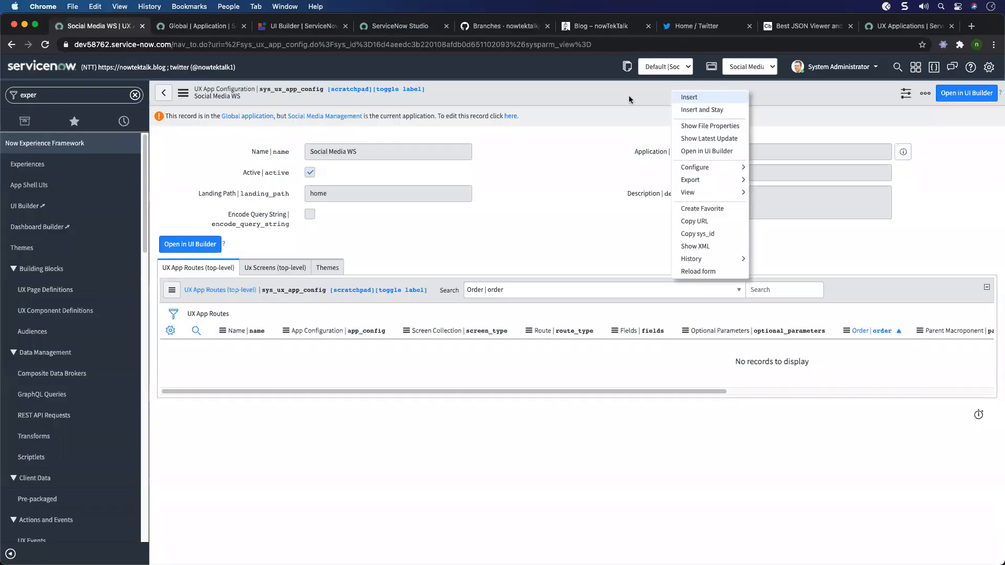
left_click(687, 110)
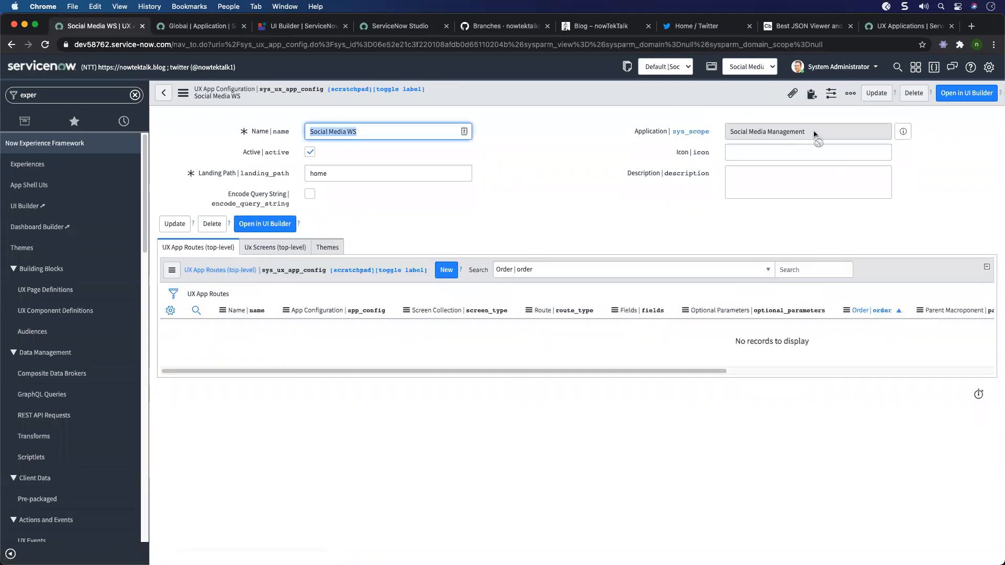
left_click(815, 135)
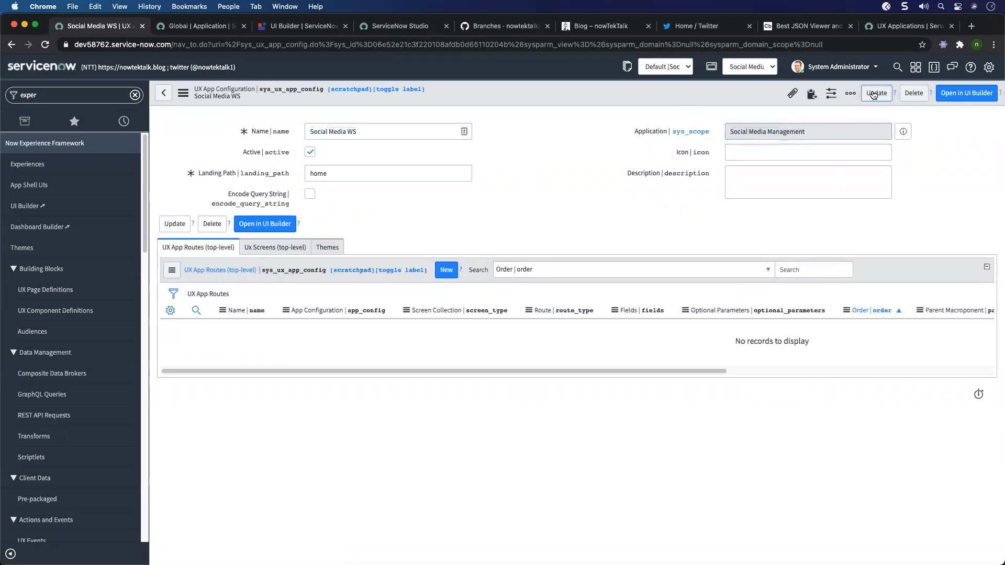
left_click(872, 95)
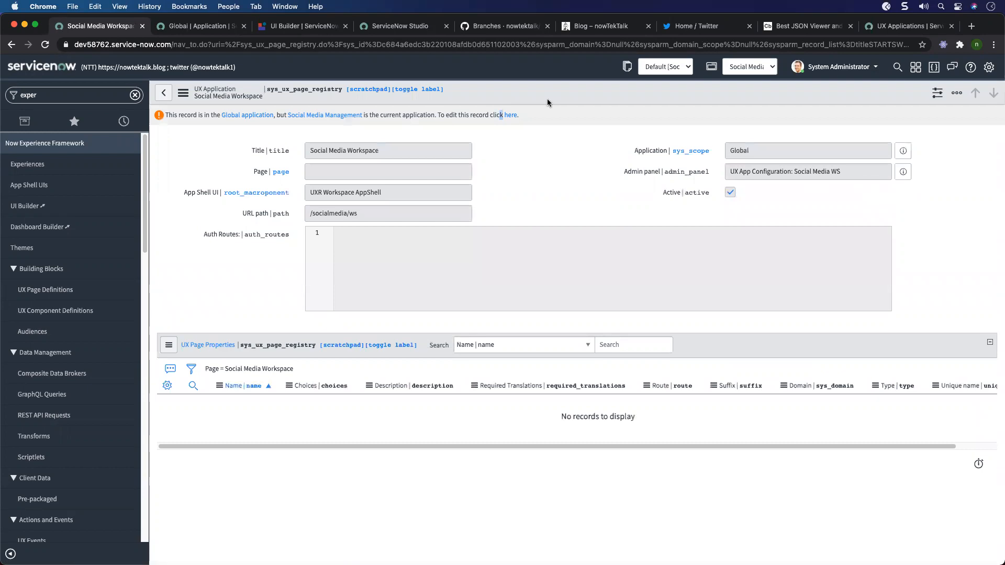
Try to insert a copy of the Social Media Workspace UX Application in the Social Media Management scope, and return to the list.
right_click(557, 89)
left_click(575, 106)
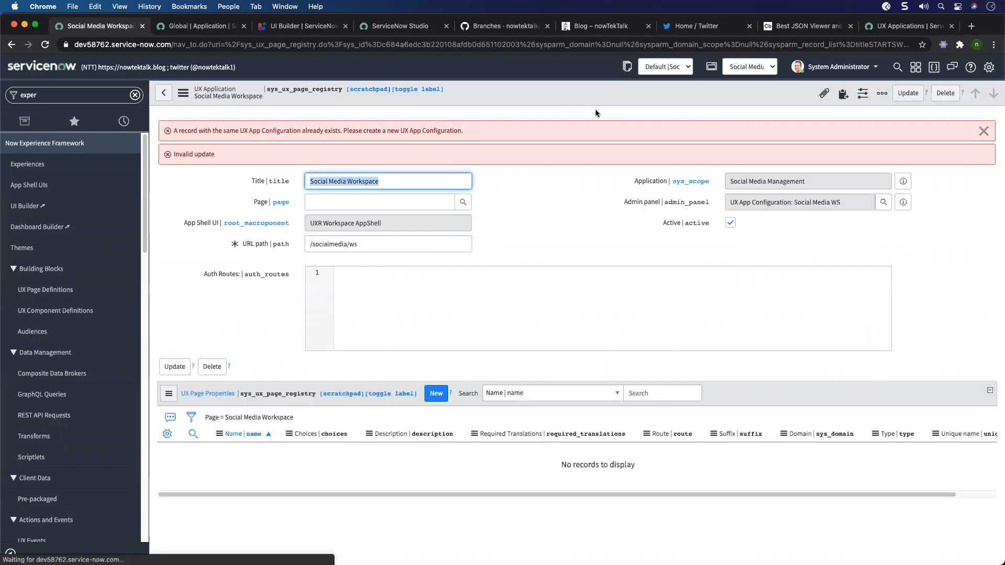
left_click(983, 131)
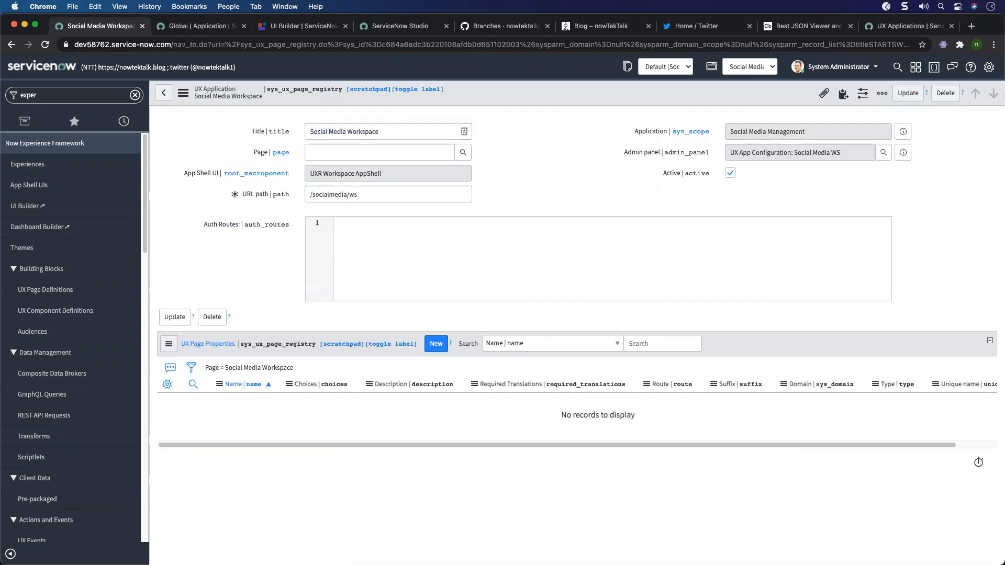
left_click(163, 92)
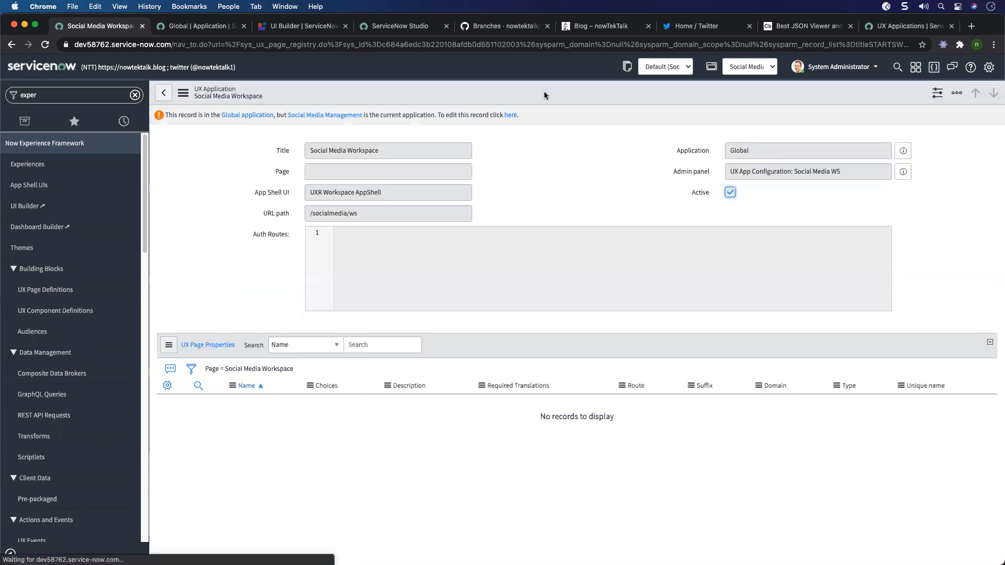
left_click(163, 93)
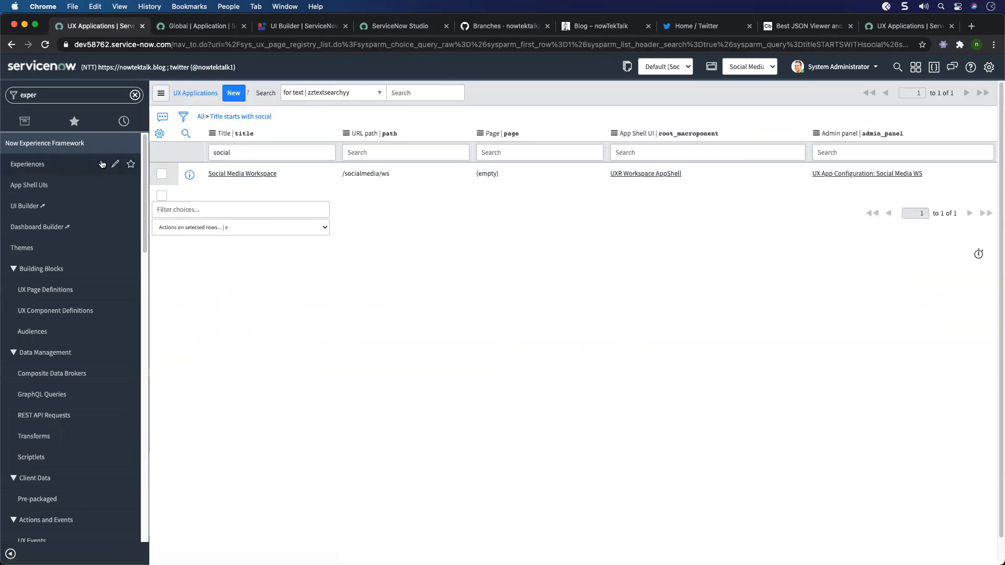
Filter the Experiences list by title for "social" and retry inserting a copy of the Social Media Workspace record.
left_click(51, 164)
left_click(251, 152)
type("social")
key("Return")
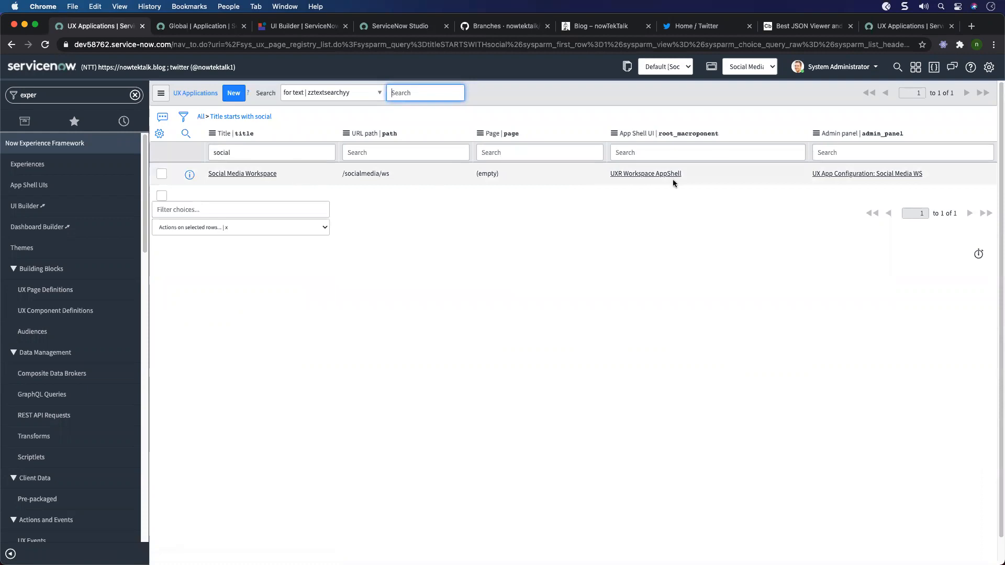
left_click(225, 174)
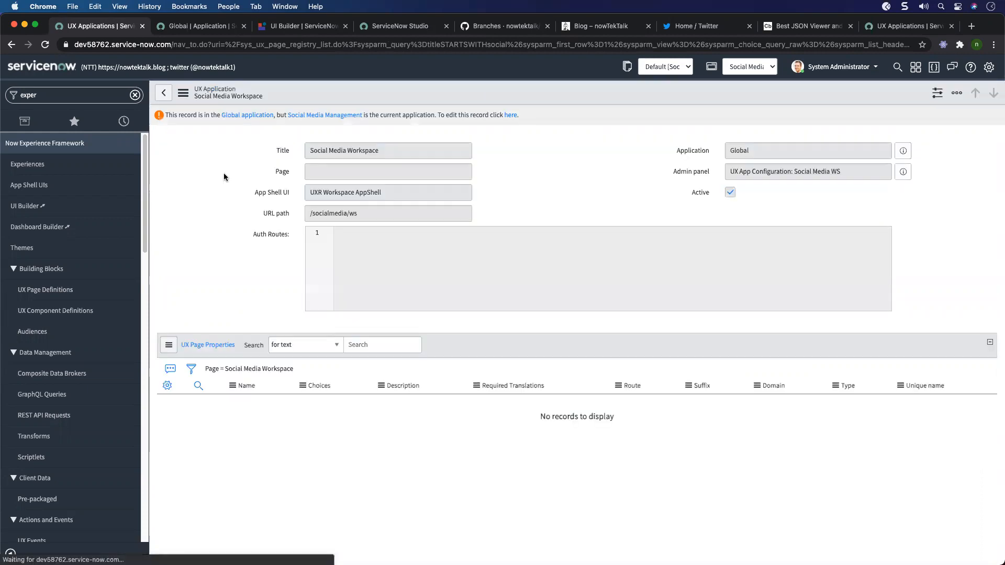
right_click(725, 85)
left_click(746, 101)
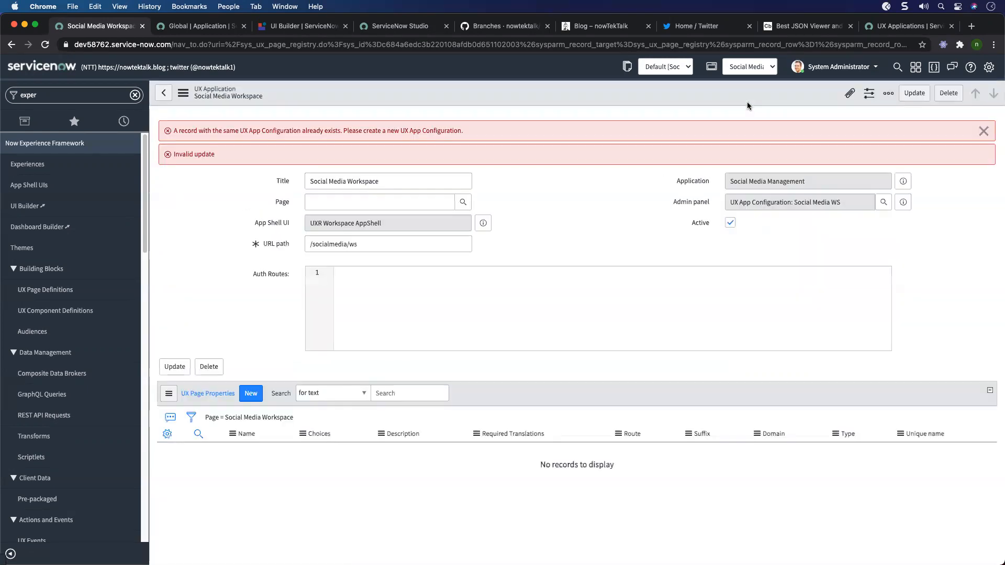
left_click(983, 131)
Copy the title Social Media Workspace from the unsaved copy and try to delete that record.
left_click(404, 138)
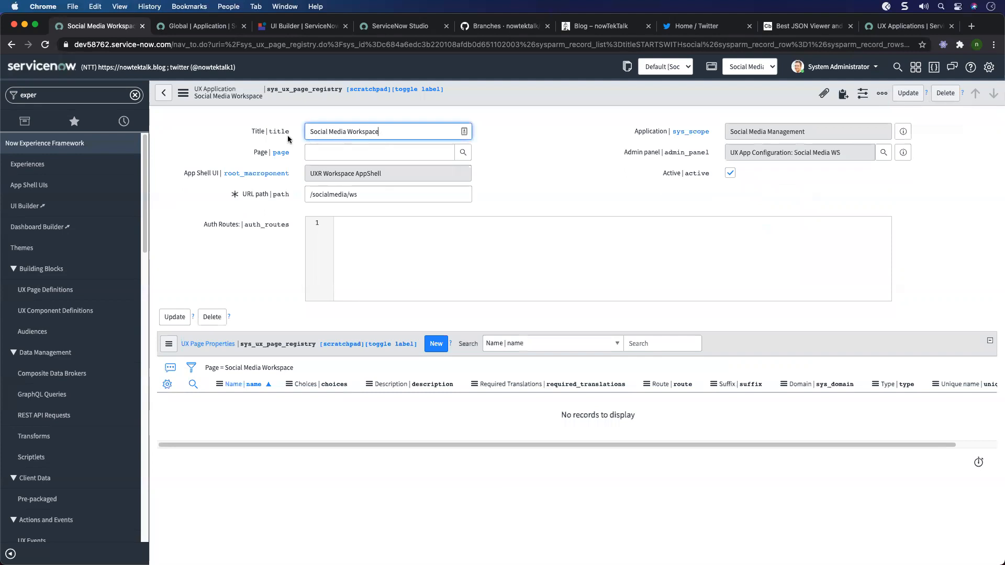
triple_click(395, 133)
key("super+c")
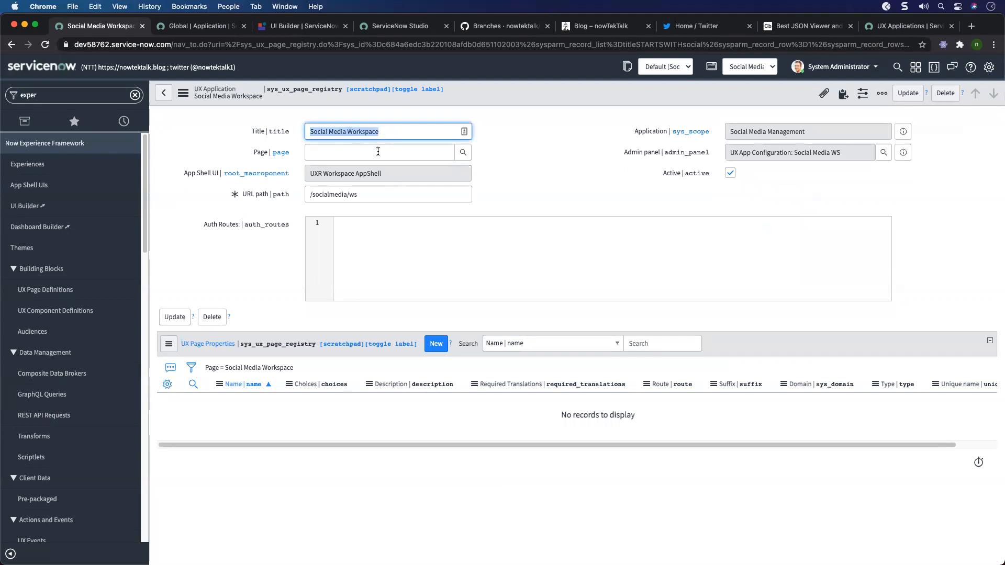
left_click(605, 182)
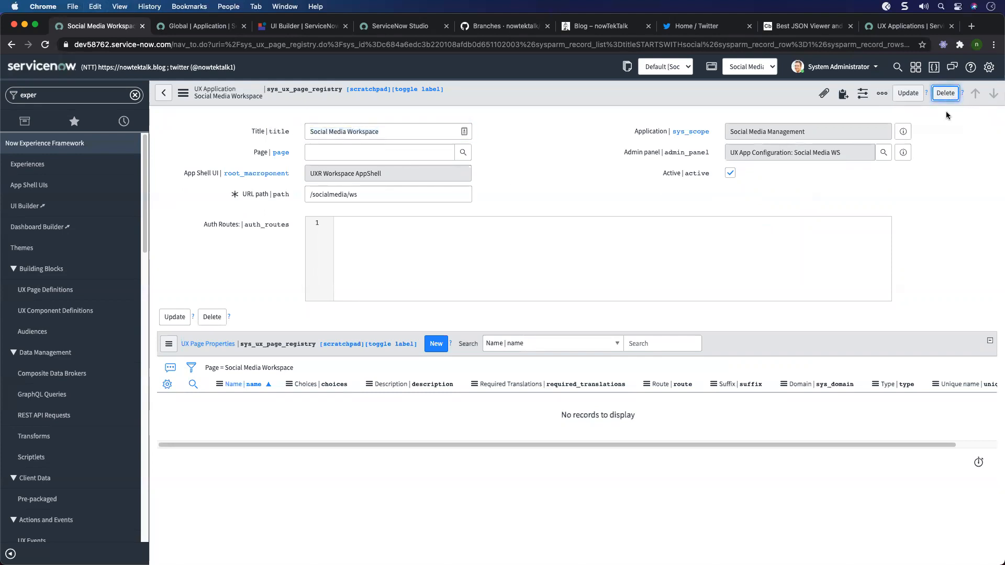
left_click(945, 93)
key("Return")
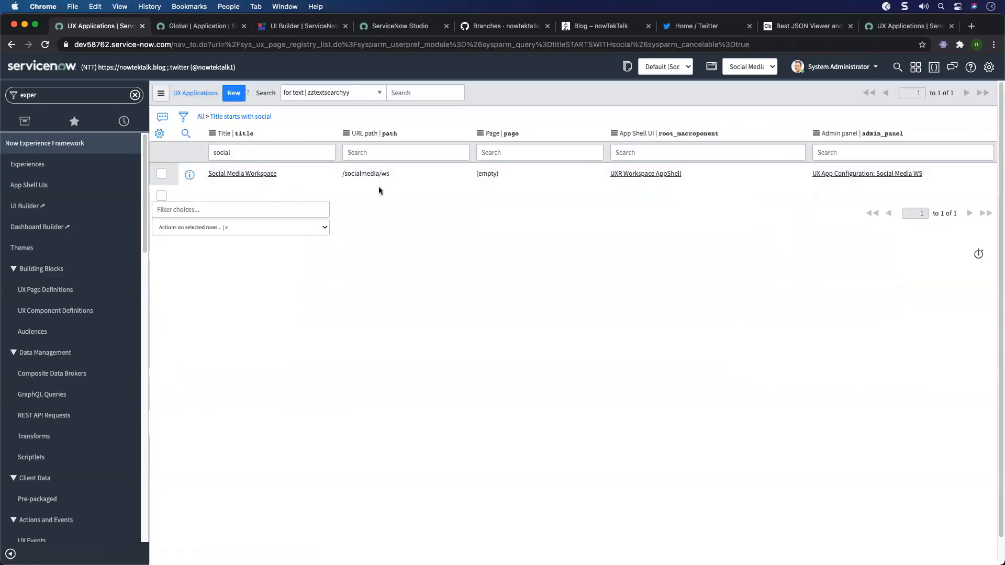
Open the Global-scoped Social Media Workspace record for editing and delete it.
left_click(240, 175)
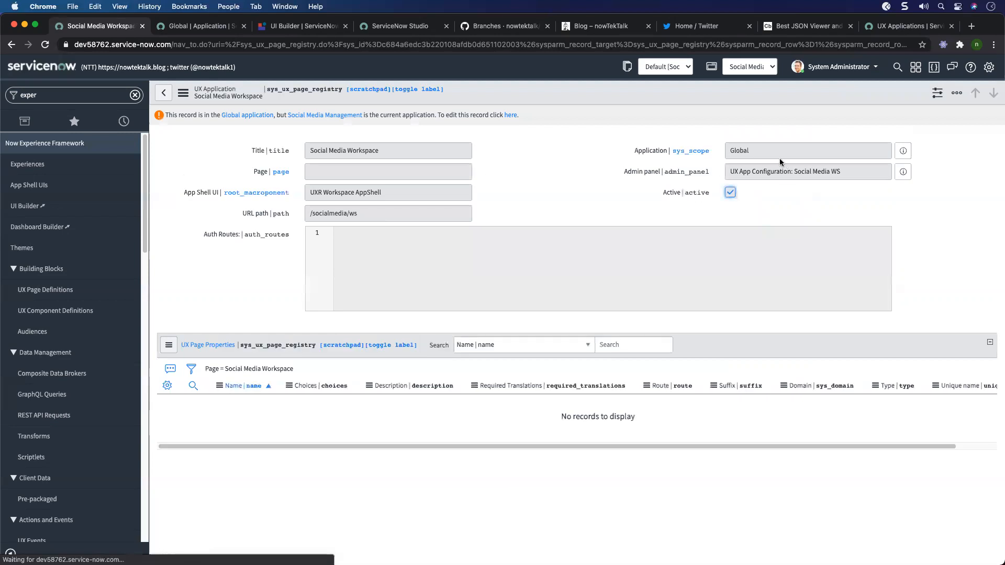
left_click(510, 115)
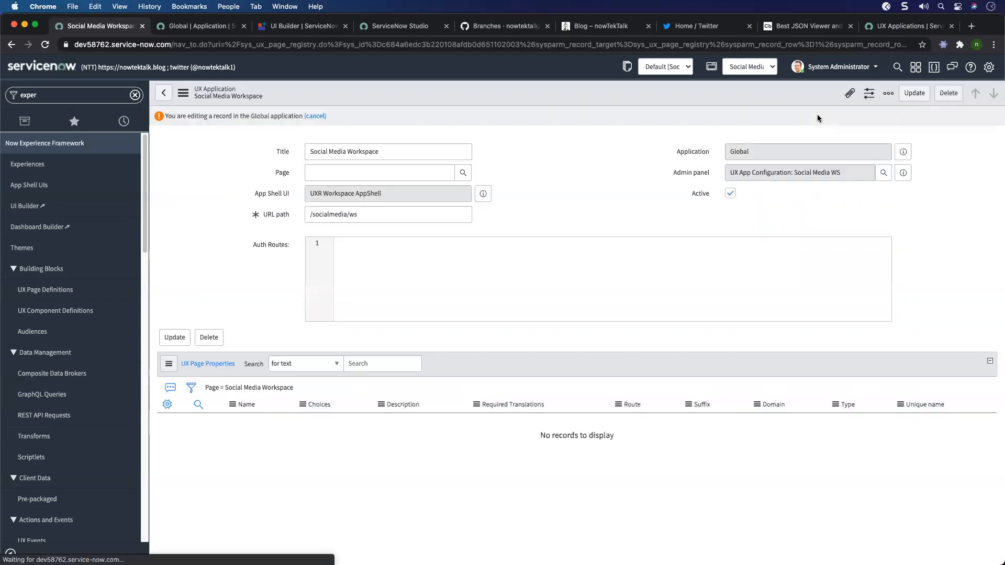
left_click(945, 94)
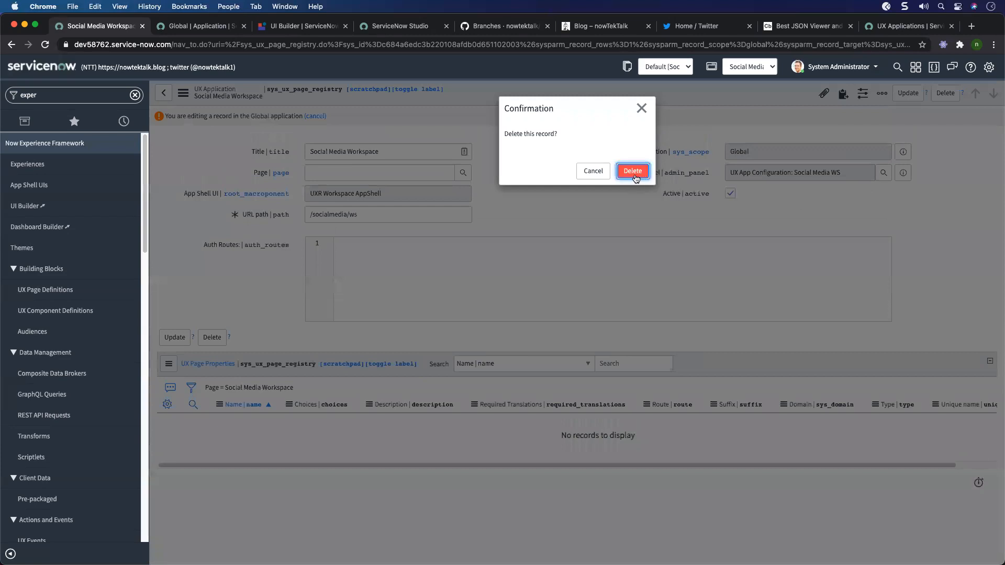
left_click(633, 173)
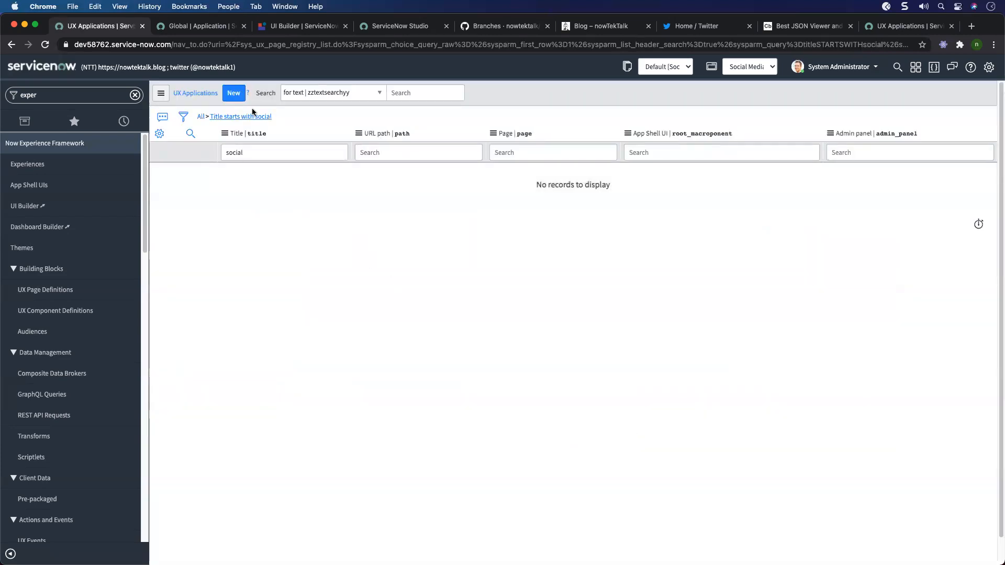
Create and save a UX Application titled Social Media Workspace with URL path /socialmedia/ws and App Shell UI UXR Workspace AppShell.
left_click(234, 93)
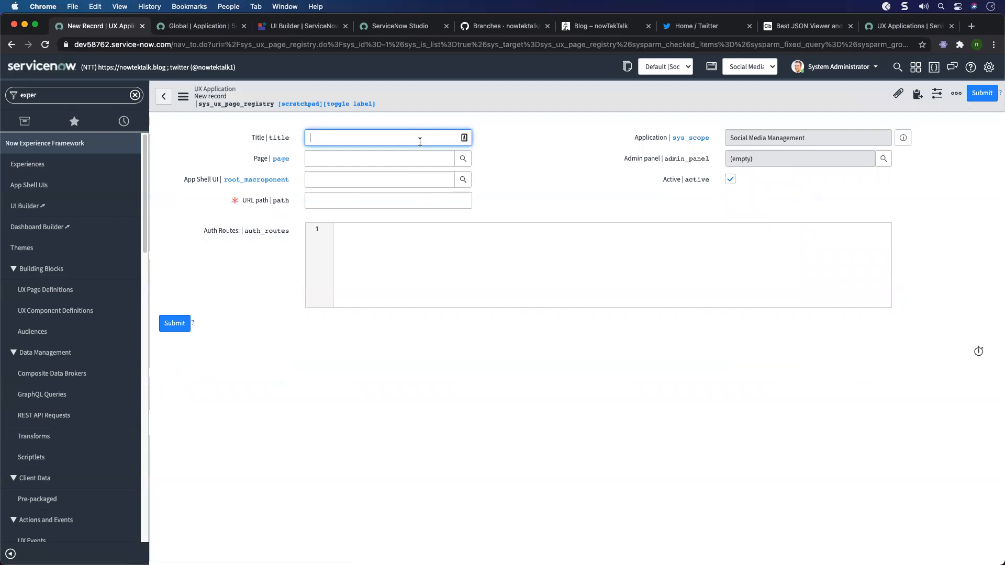
key("super+v")
left_click(331, 198)
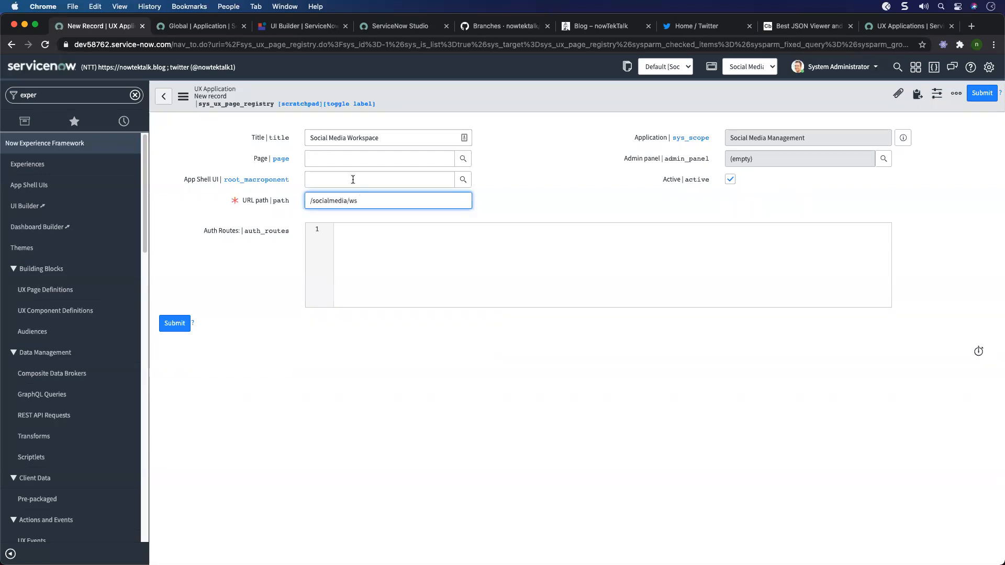
left_click(383, 181)
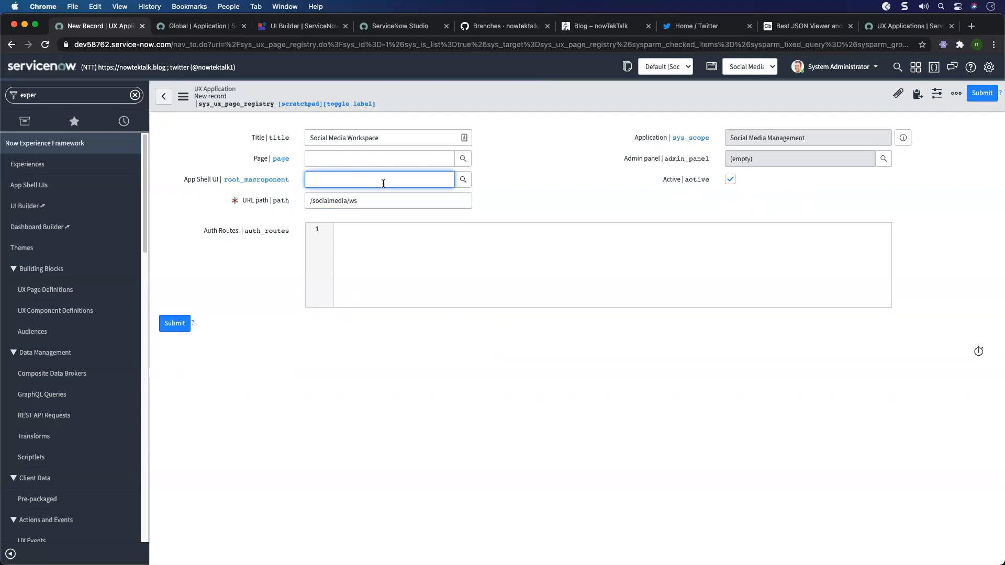
type("*work")
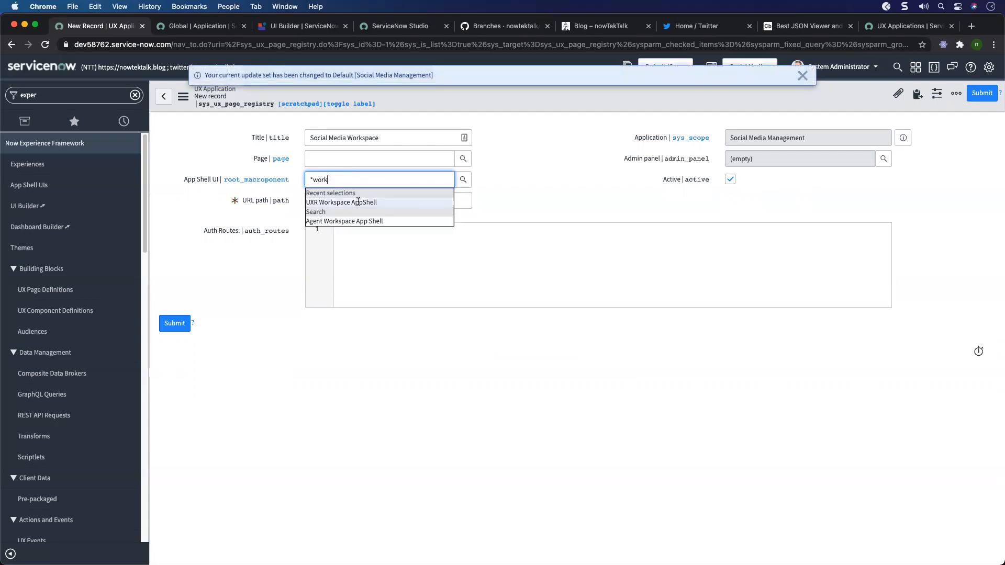
left_click(358, 202)
left_click(523, 201)
right_click(583, 96)
left_click(597, 103)
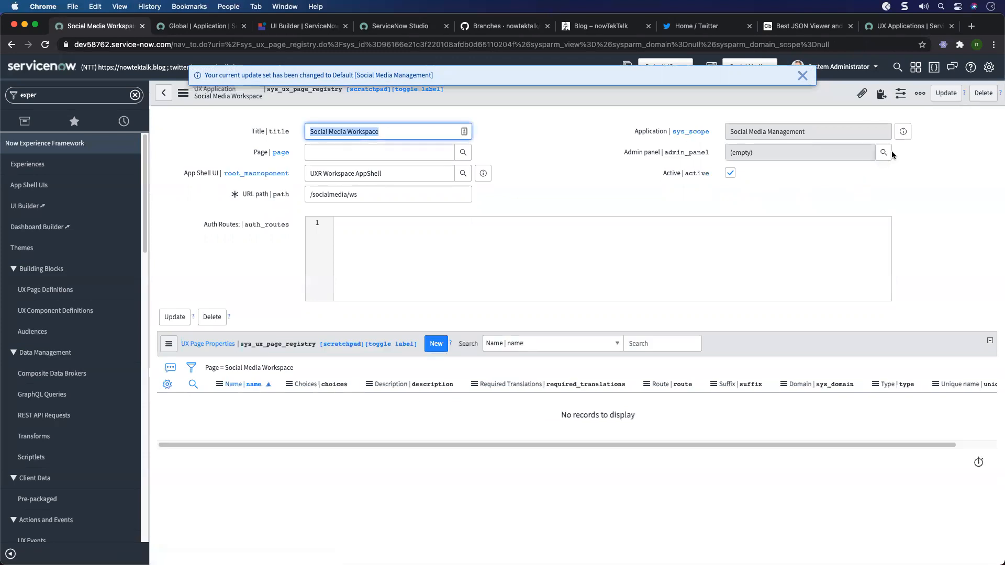
Set the Social Media Workspace's admin panel to the Social Media WS UX App Configuration scoped to Social Media Management, and save.
left_click(885, 153)
left_click(381, 186)
type("soci")
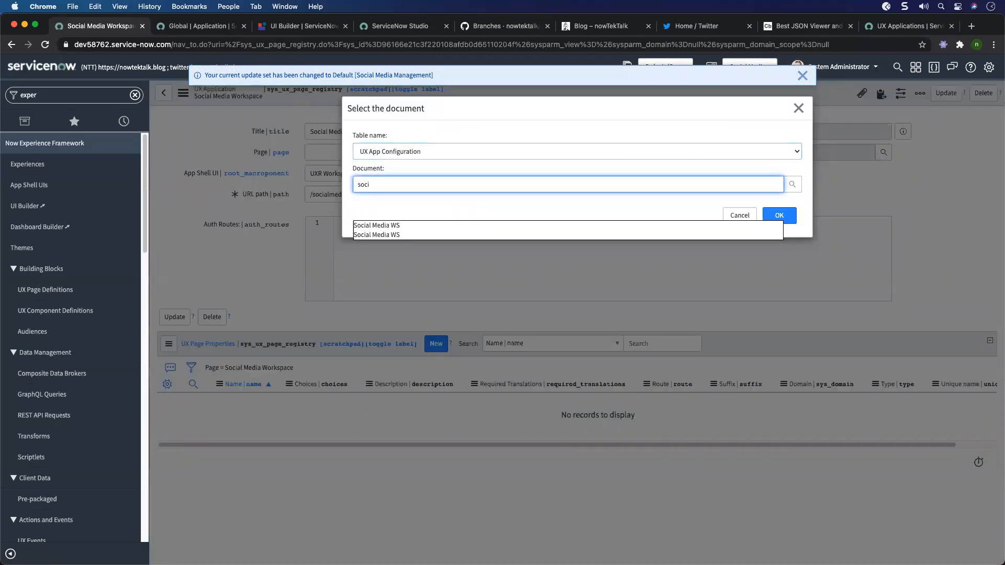
left_click(392, 225)
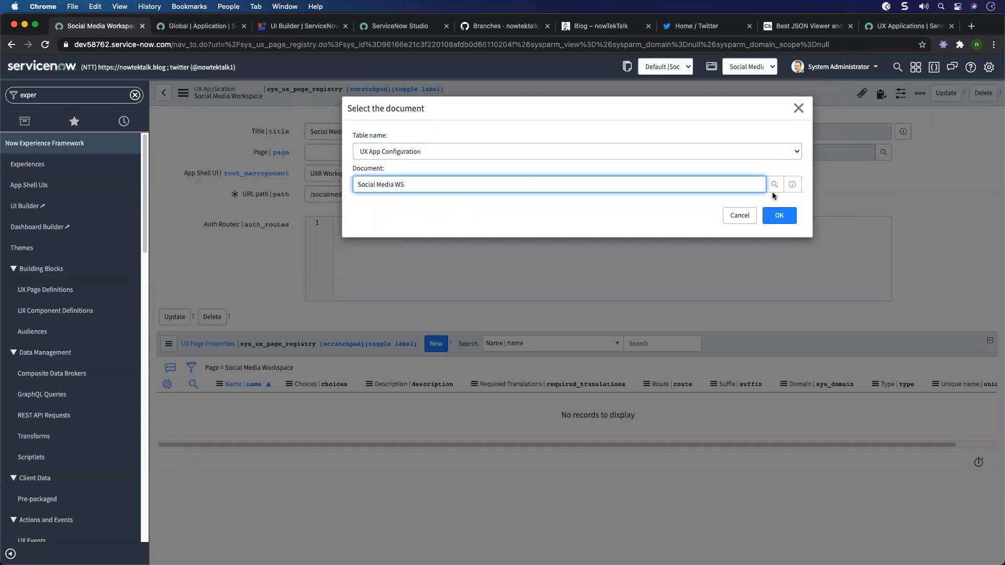
left_click(792, 185)
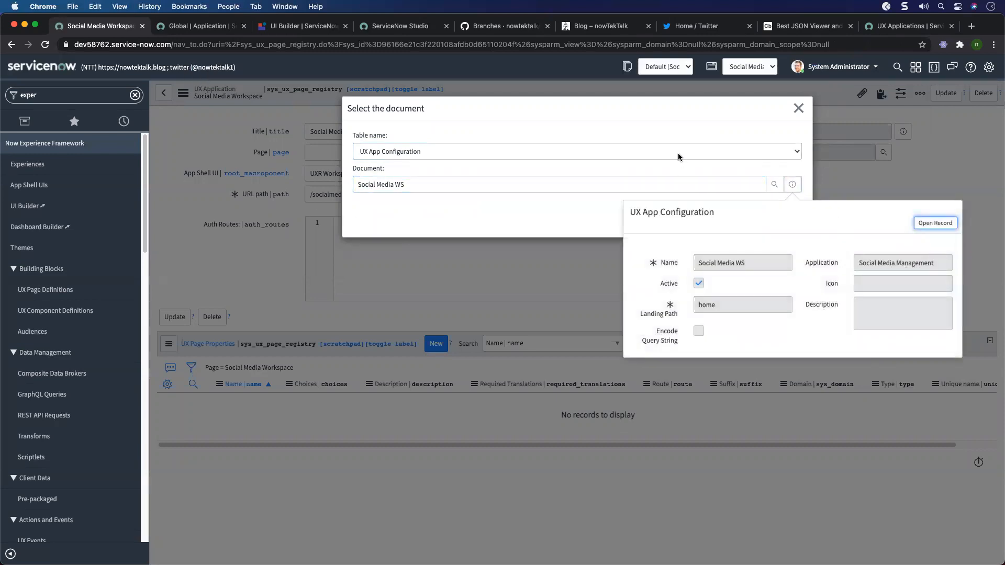
left_click(779, 216)
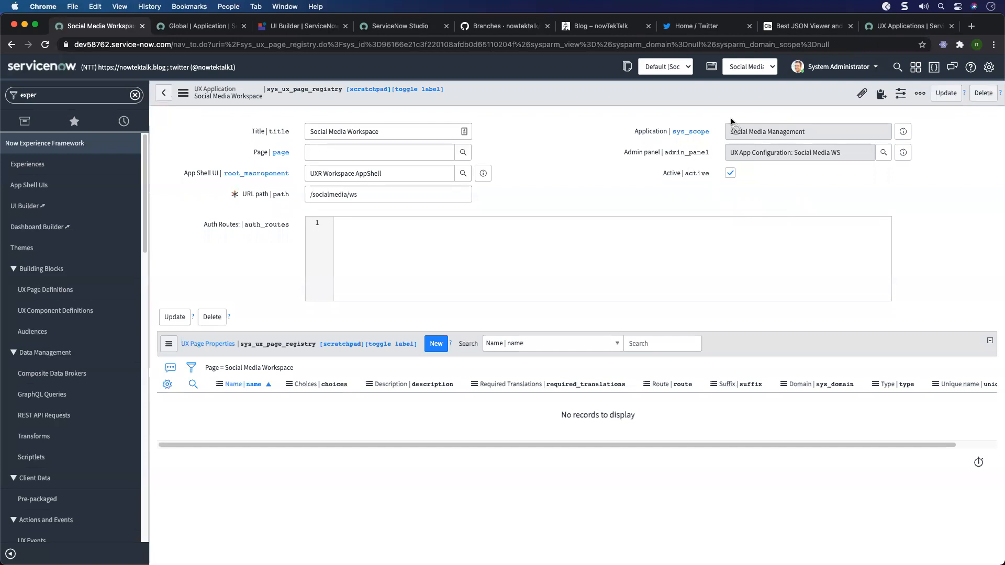
right_click(706, 90)
left_click(725, 95)
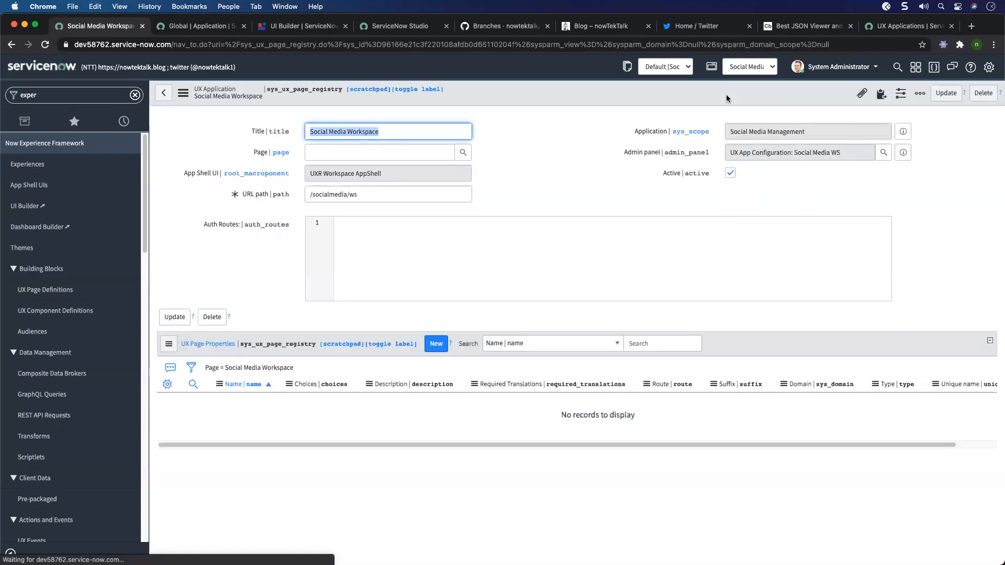
Check the admin panel's document selection and open the linked Social Media WS app configuration record.
left_click(902, 154)
left_click(949, 150)
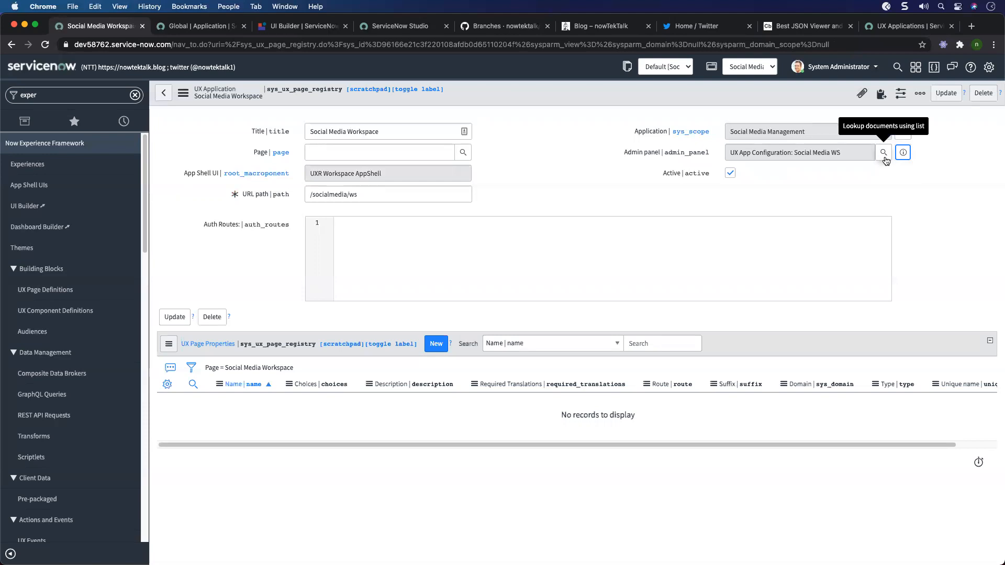
left_click(883, 153)
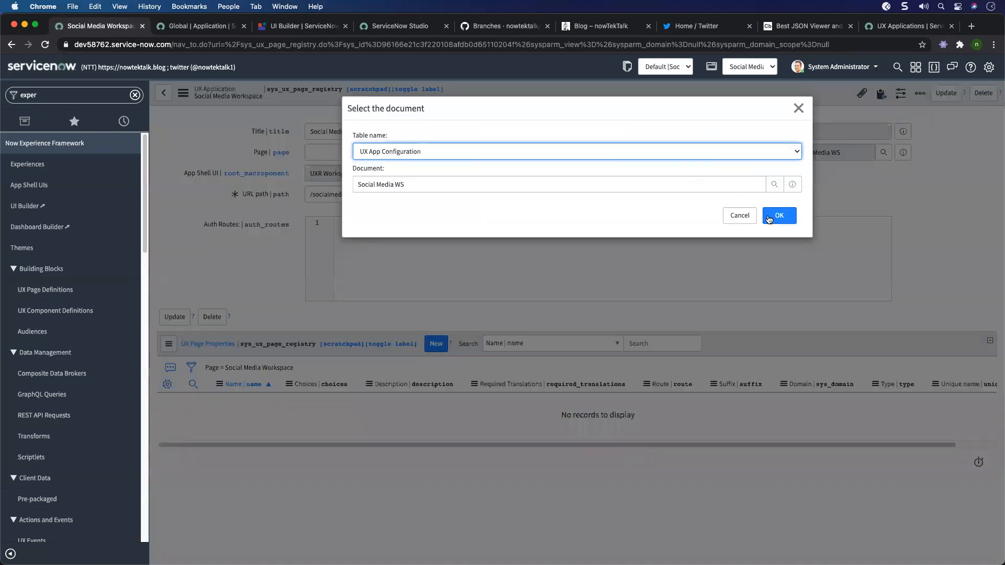
left_click(778, 215)
left_click(902, 152)
left_click(977, 187)
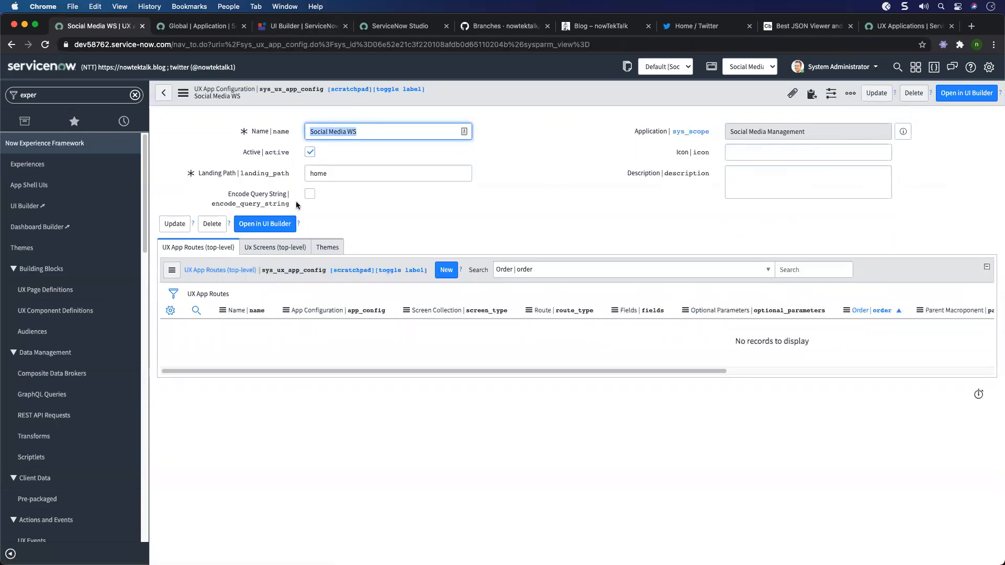
Switch to UI Builder and open the Social Media Workspace experience belonging to the Social Media Management application.
left_click(314, 29)
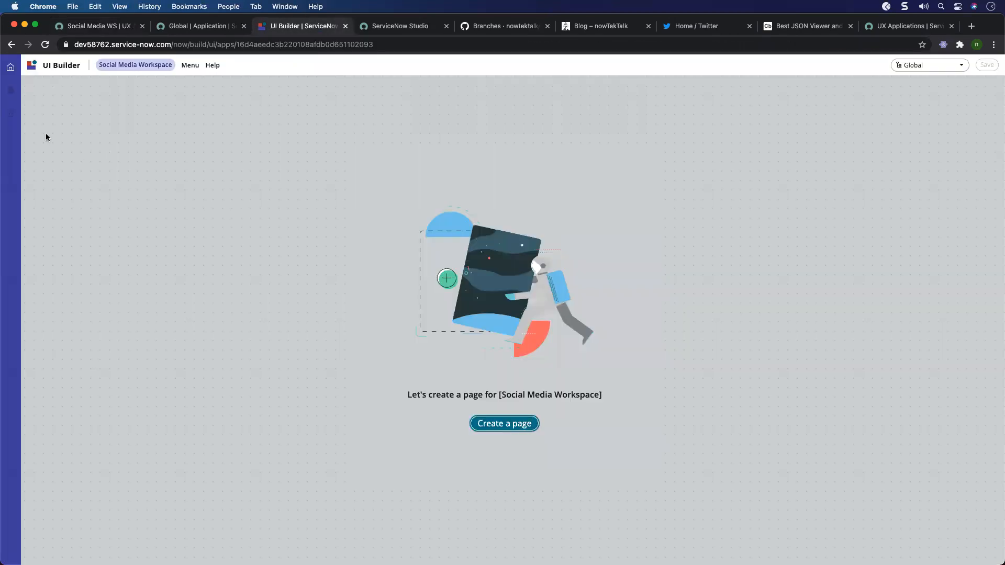
left_click(10, 67)
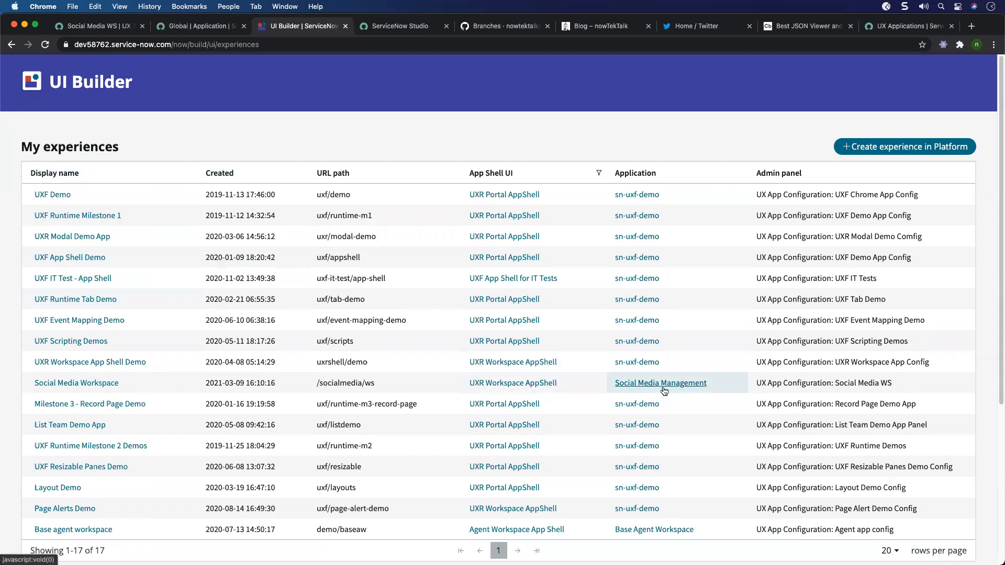
left_click(724, 387)
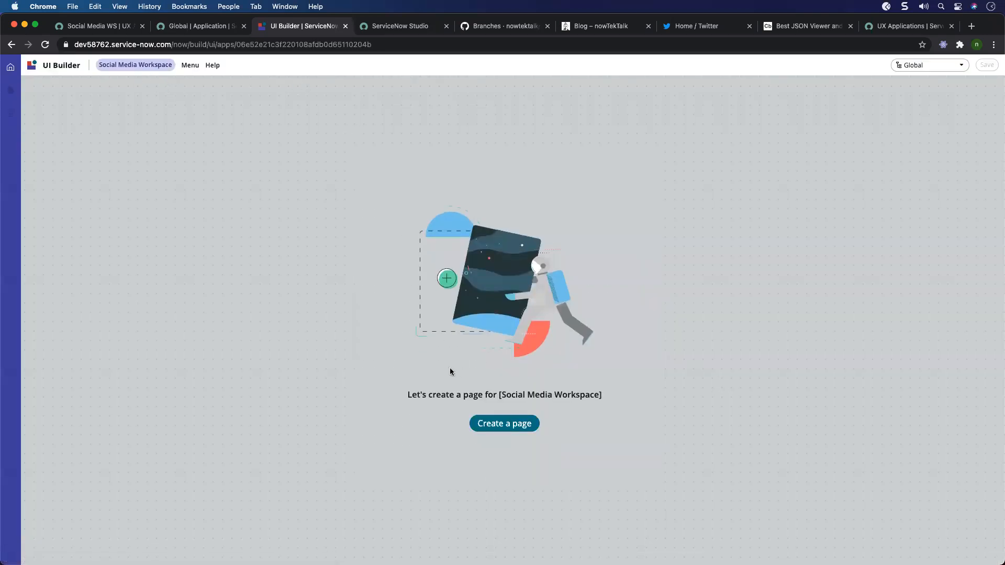
left_click(514, 429)
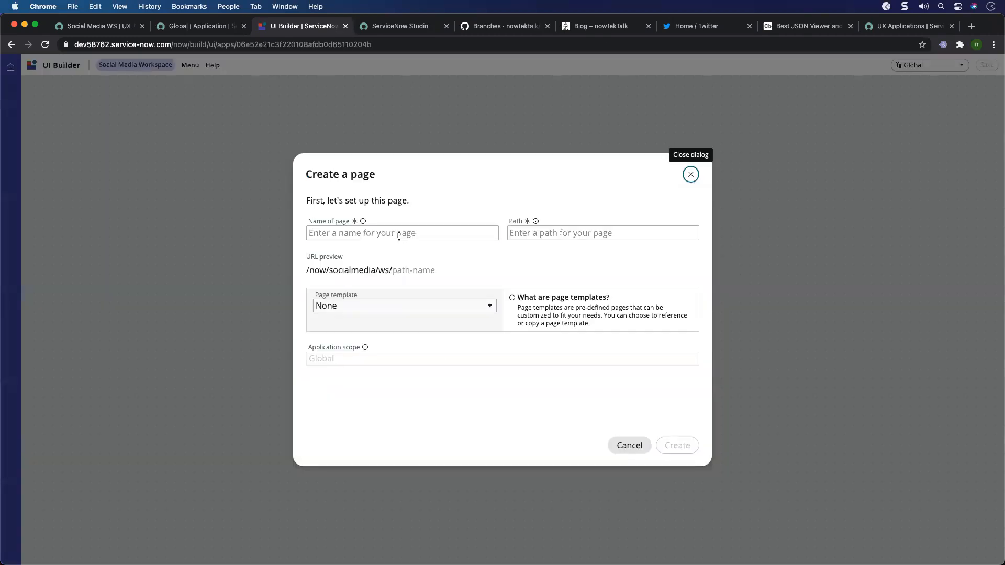
left_click(398, 236)
type("Home")
key("Tab")
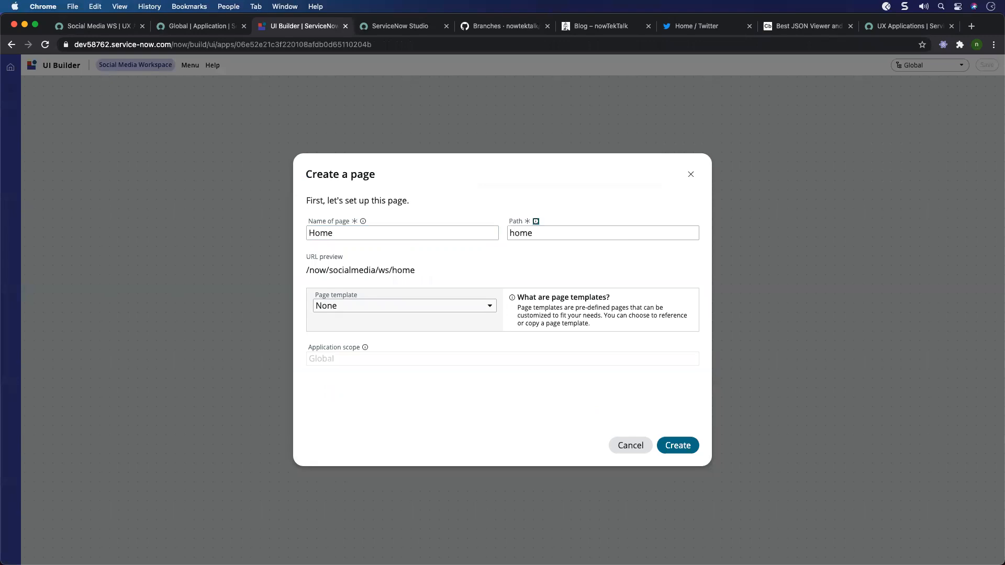
left_click(633, 446)
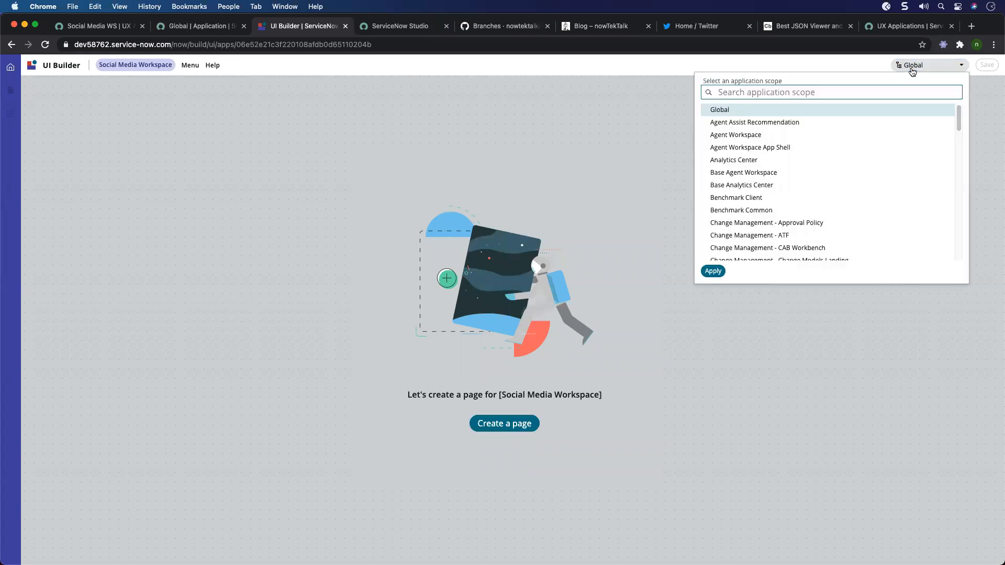
Set the application scope to Social Media Management and reopen the Social Media Workspace from the experiences list.
type("soci")
left_click(821, 127)
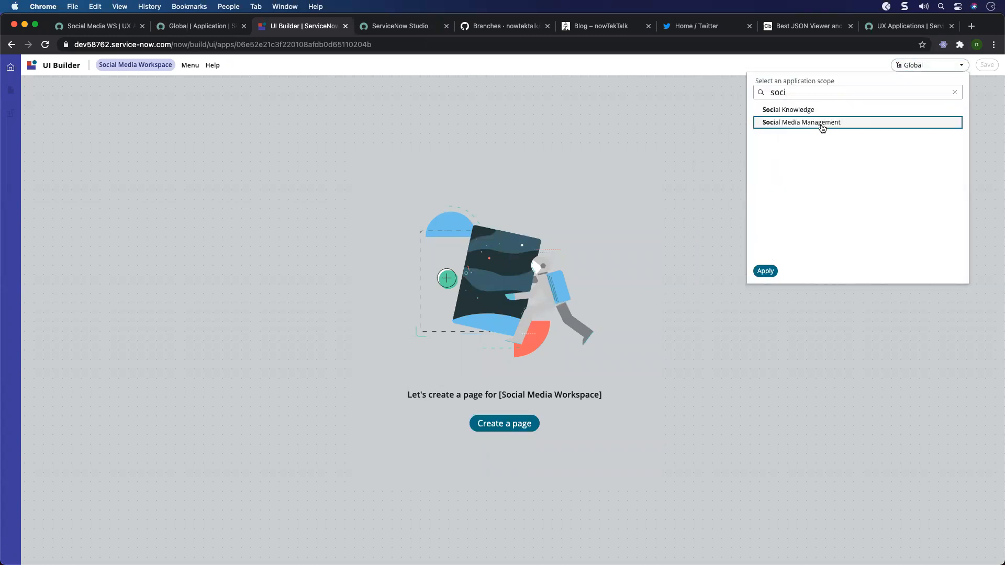
left_click(765, 271)
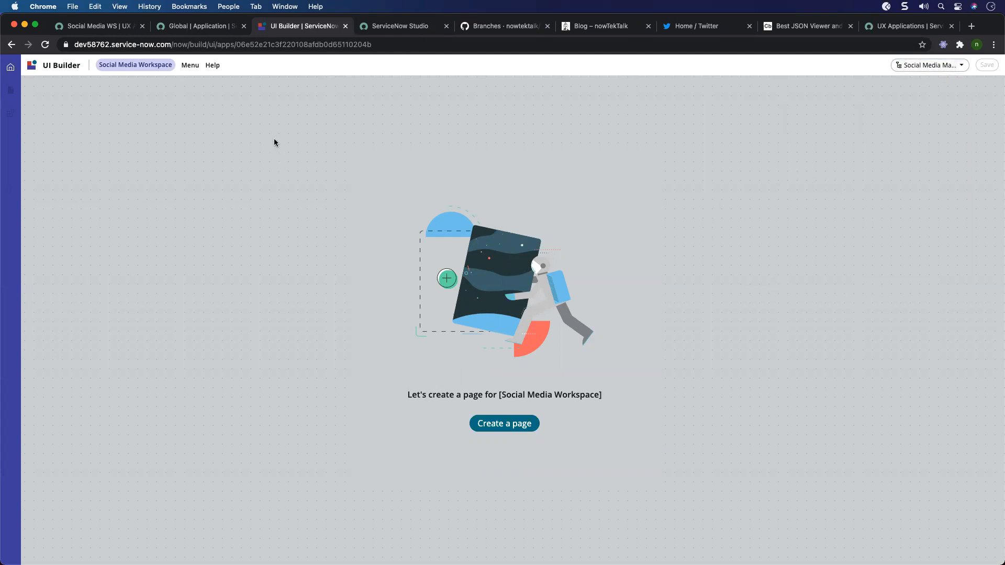
left_click(11, 67)
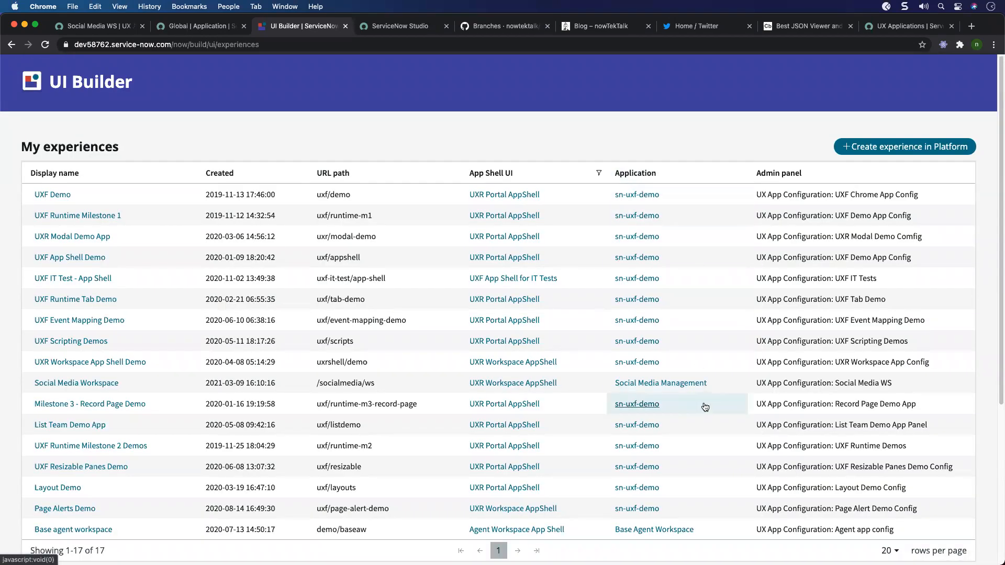
left_click(97, 387)
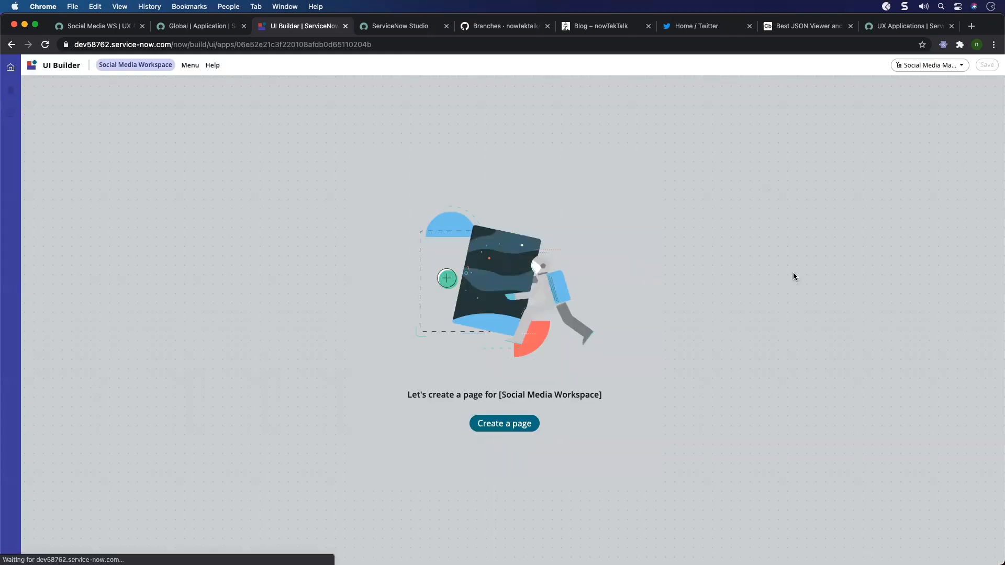
Create a page named Home with path home and no page template, and finish without adding URL parameters.
left_click(504, 423)
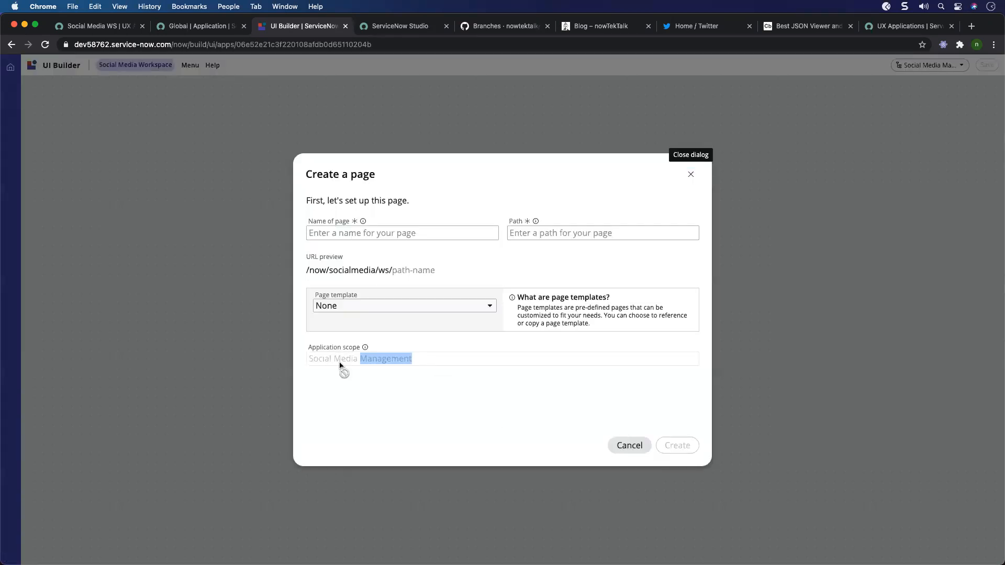
left_click(406, 234)
type("Home")
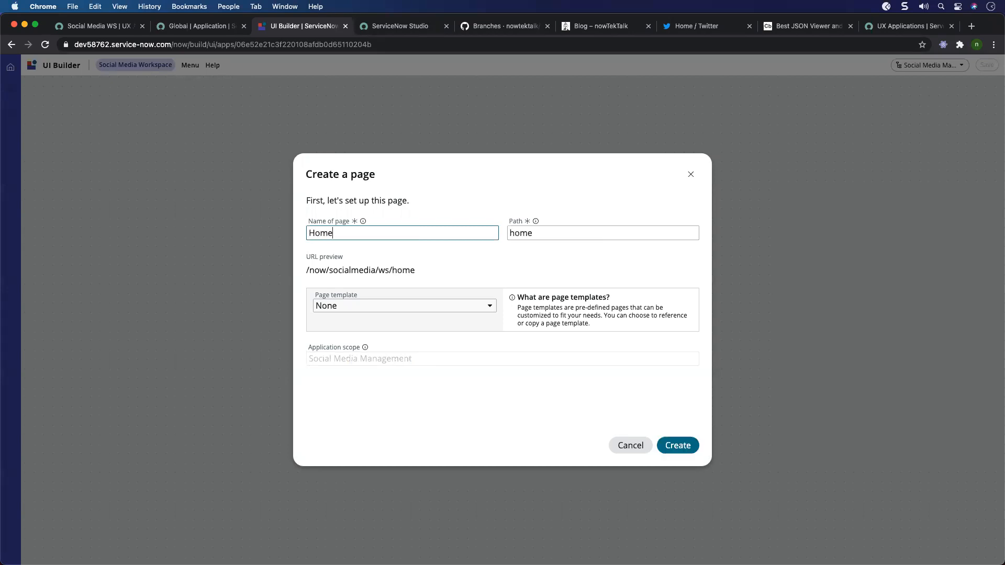
key("Tab")
key("Tab")
left_click(679, 445)
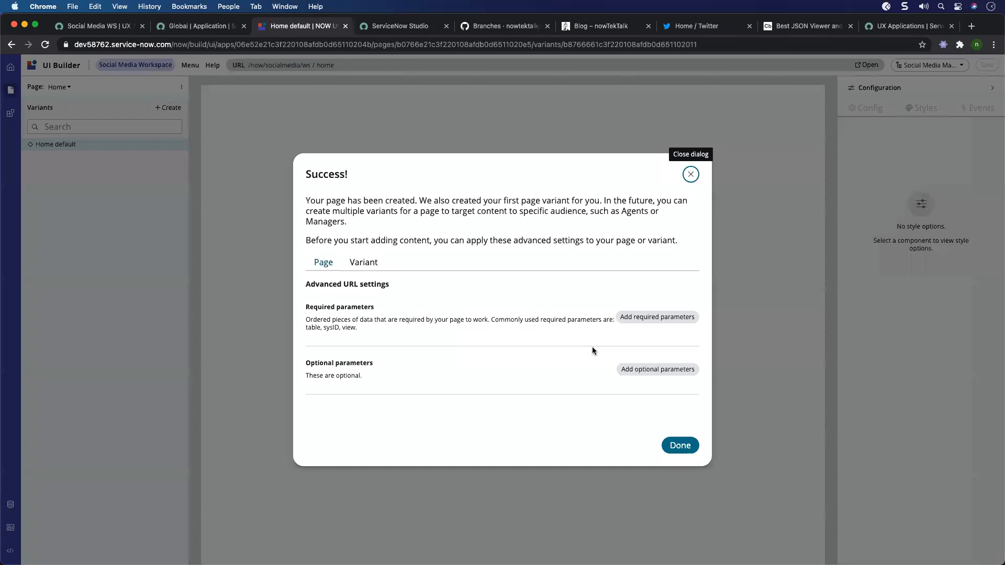
left_click(680, 445)
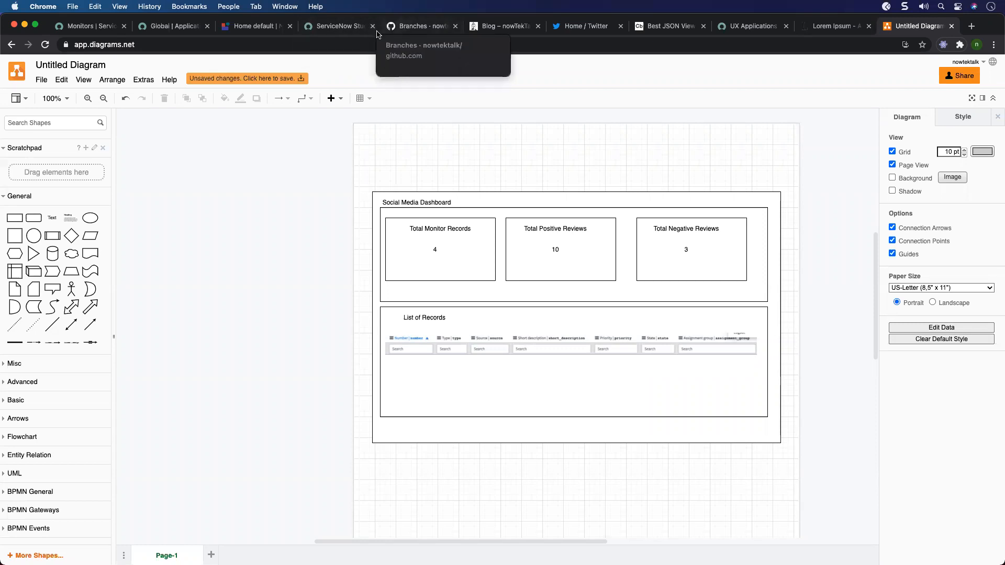
Examine the Social Media Dashboard mockup in diagrams.net, covering its title, three metric boxes and record list, against the empty Home page.
left_click(254, 25)
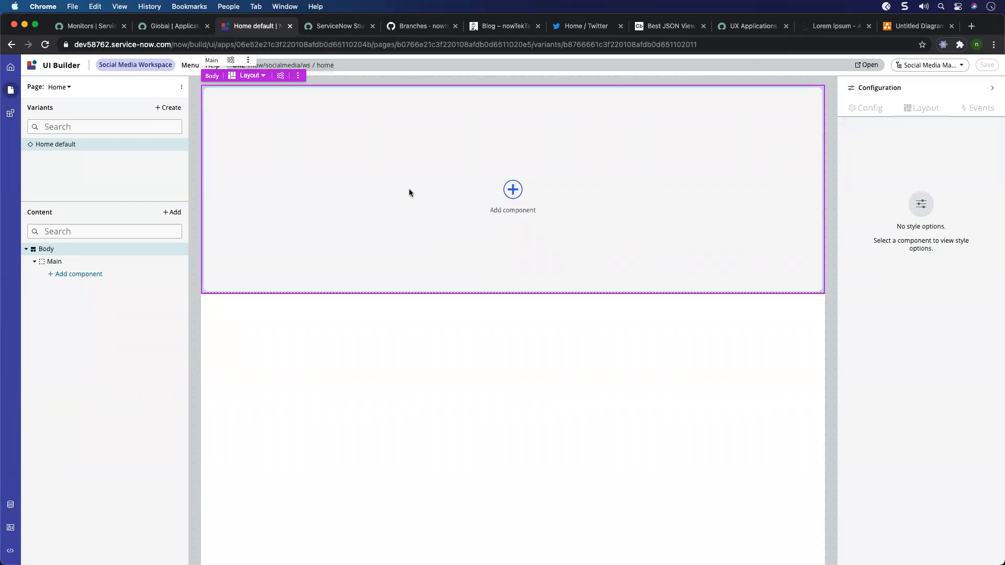
left_click(920, 28)
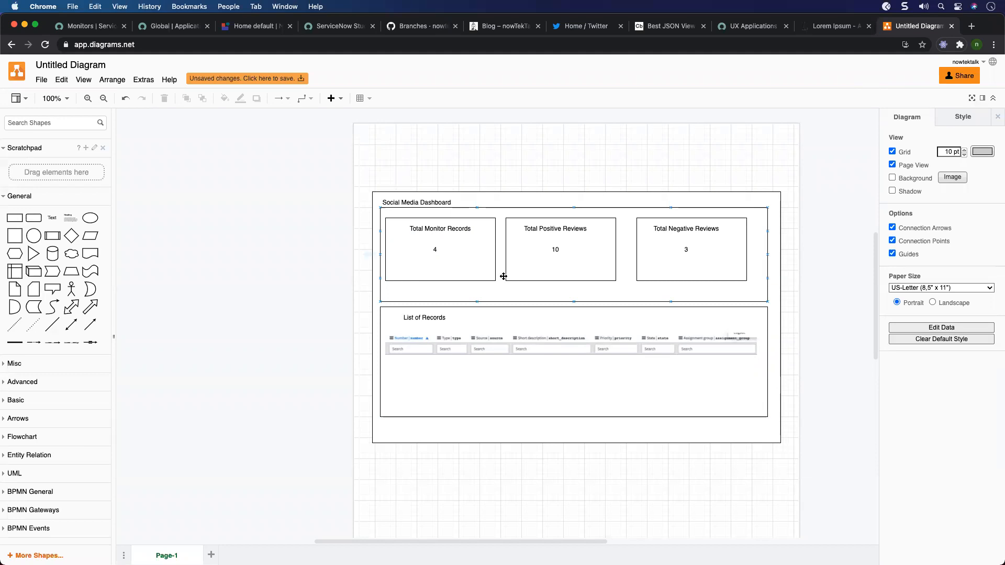
left_click(421, 230)
left_click(473, 250)
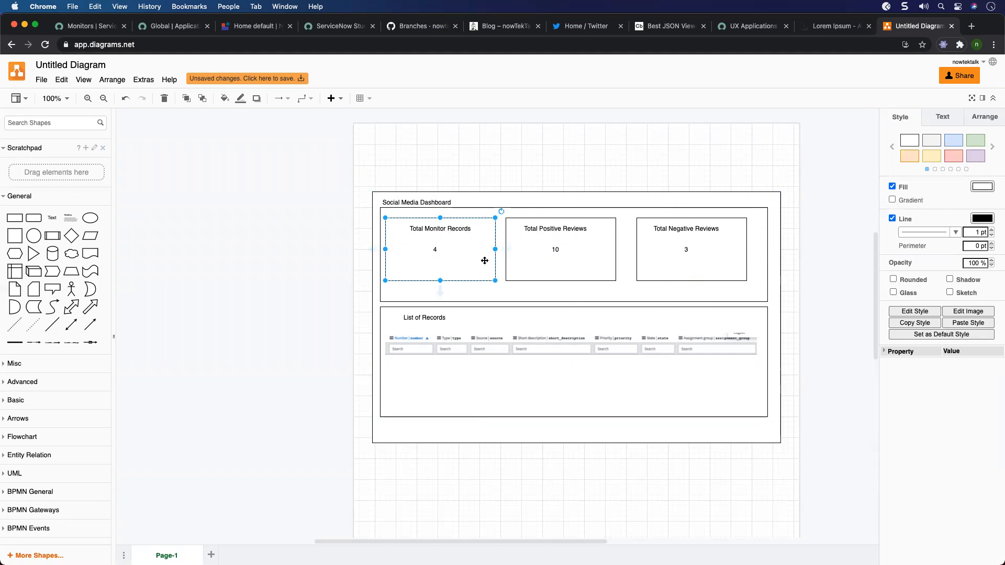
left_click(543, 272)
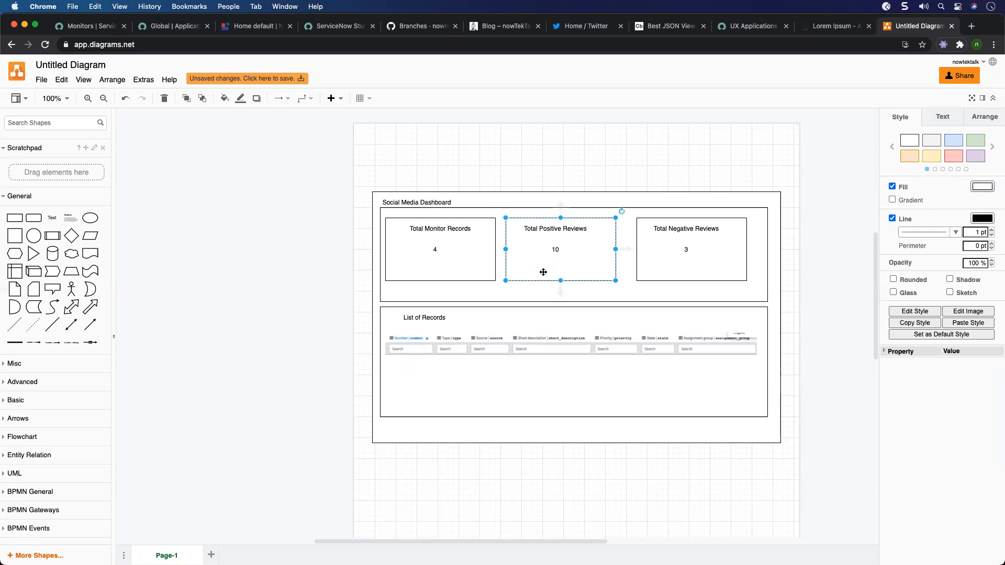
left_click(659, 272)
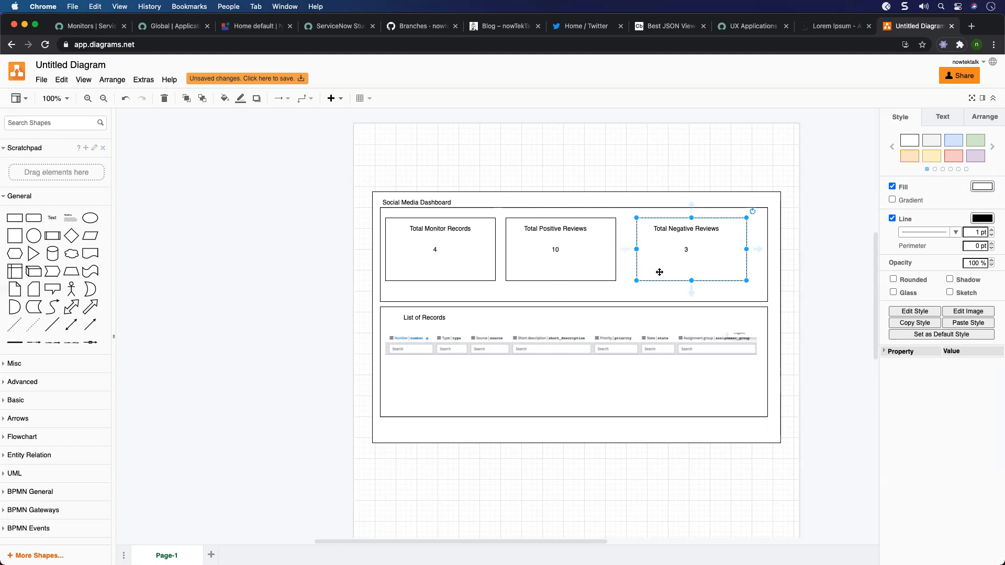
left_click(602, 324)
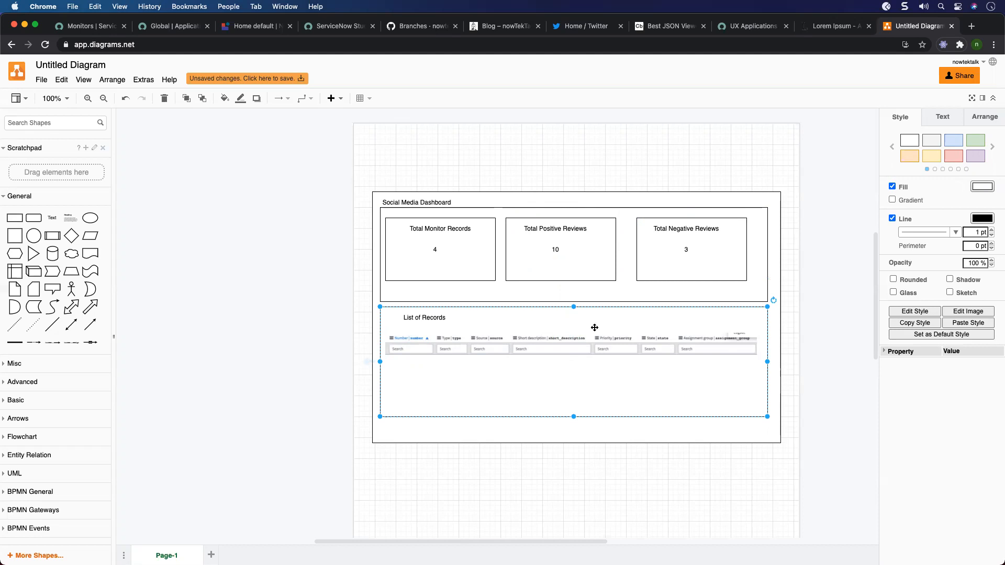
left_click(249, 29)
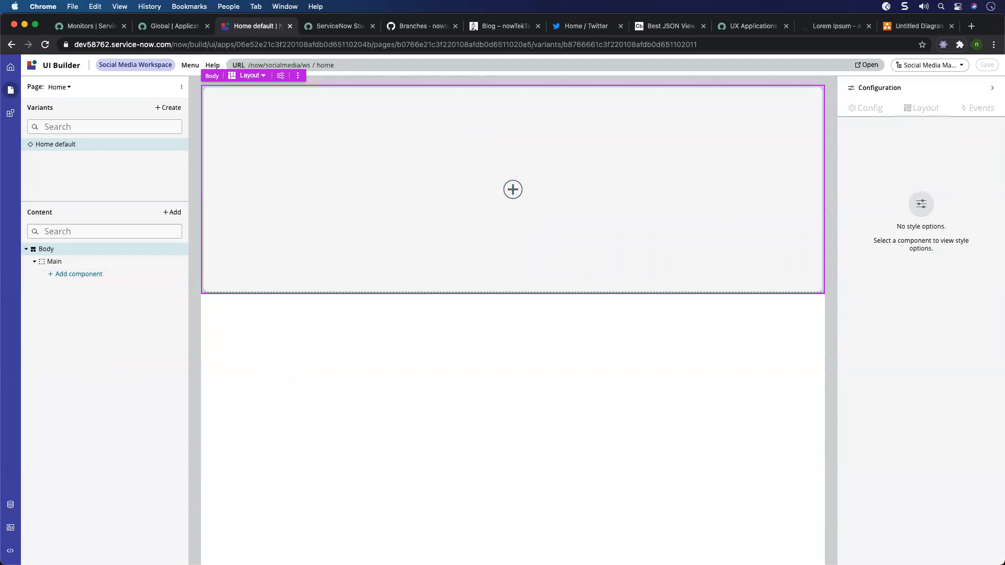
left_click(548, 368)
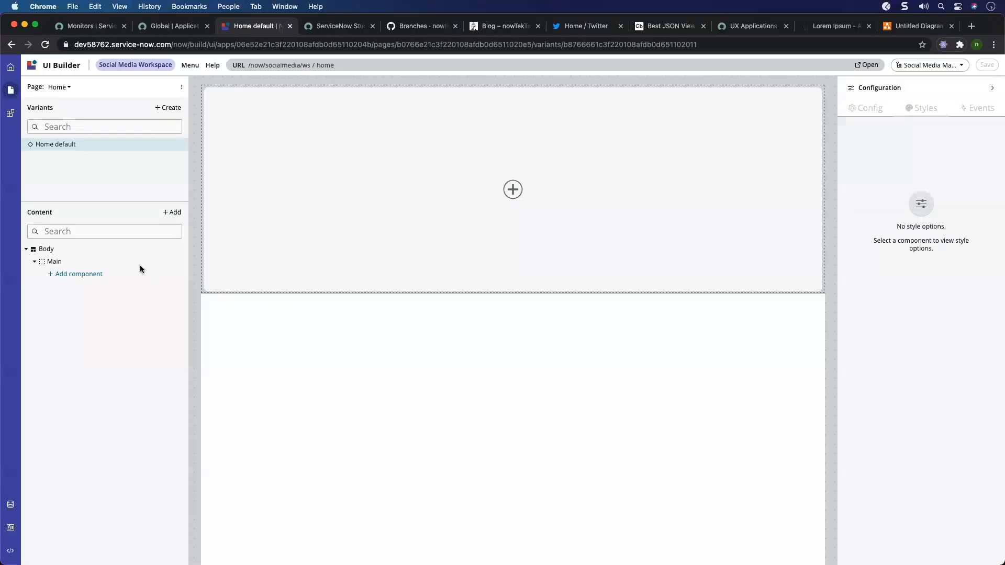
left_click(916, 26)
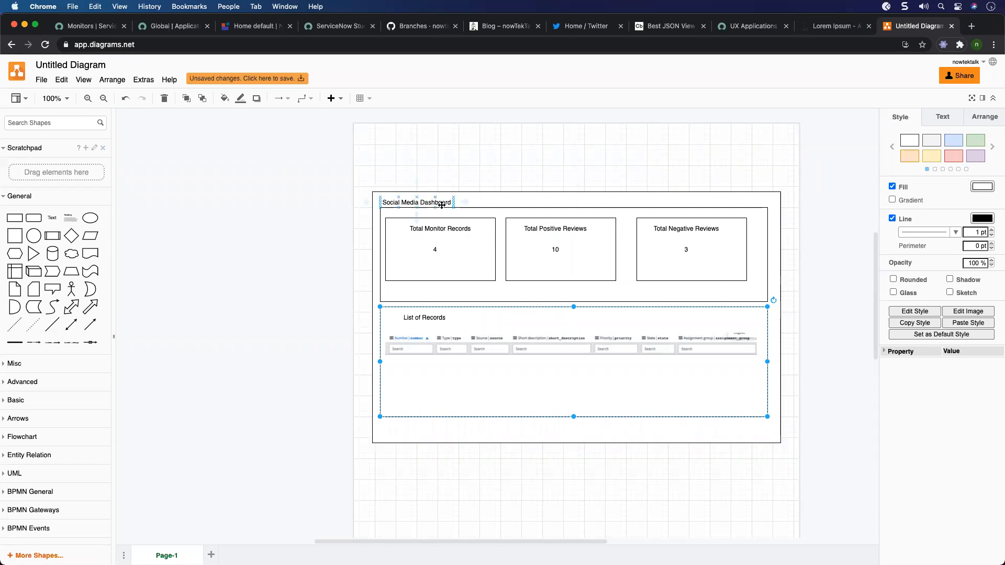
left_click(521, 213)
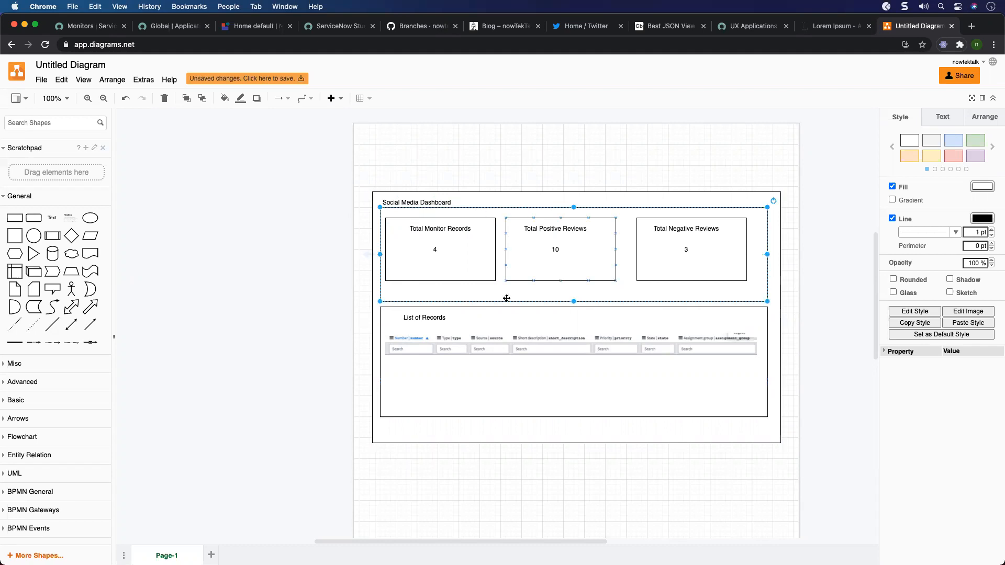
left_click(504, 316)
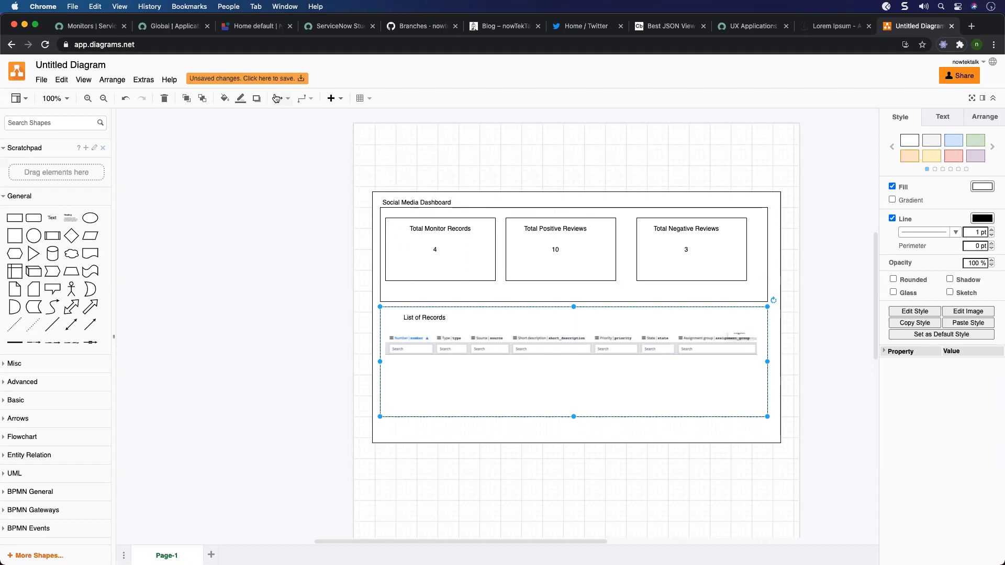
Switch to UI Builder and add two containers to the Home page's Main section, the second directly below the first.
left_click(248, 26)
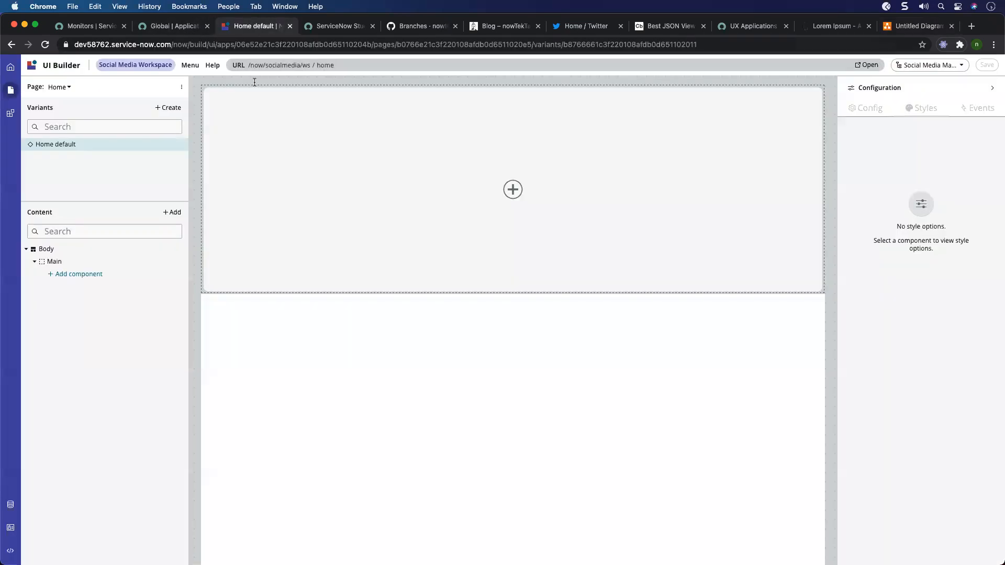
left_click(79, 273)
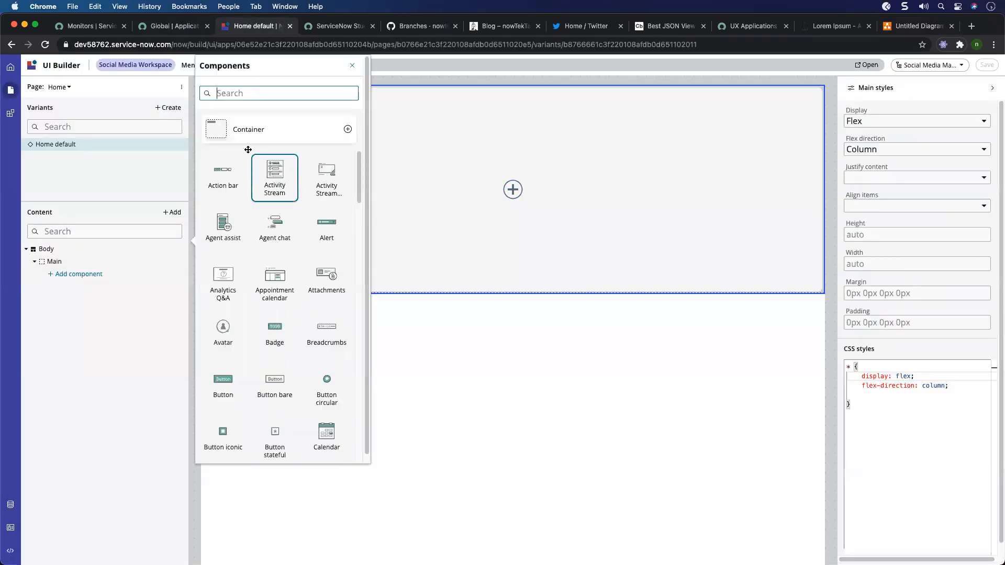
left_click(213, 129)
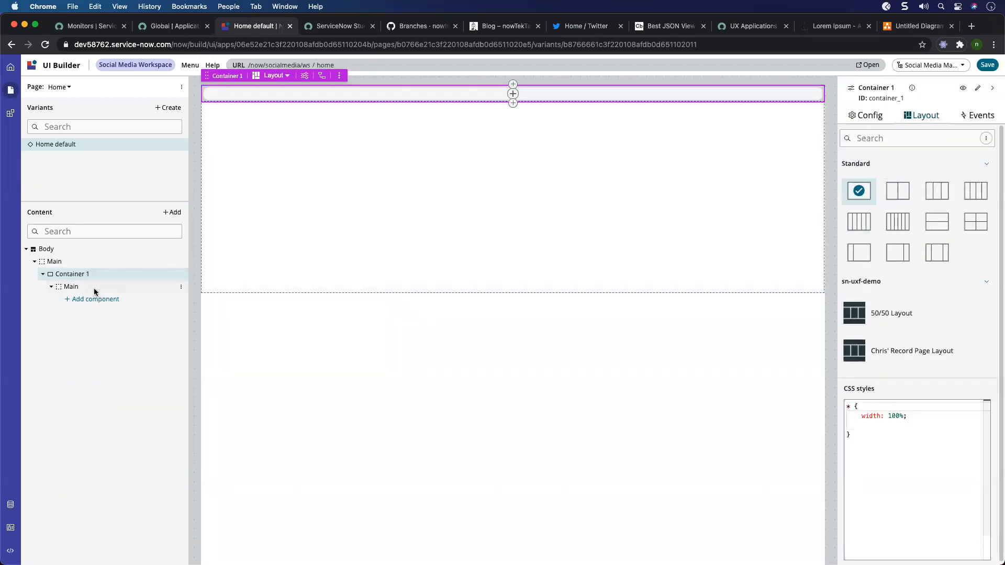
left_click(43, 274)
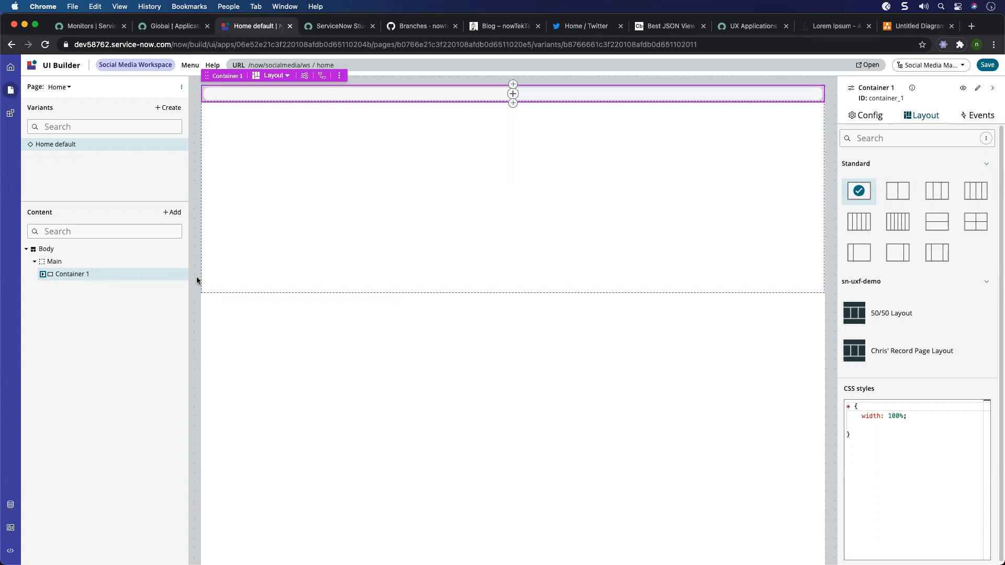
left_click(514, 103)
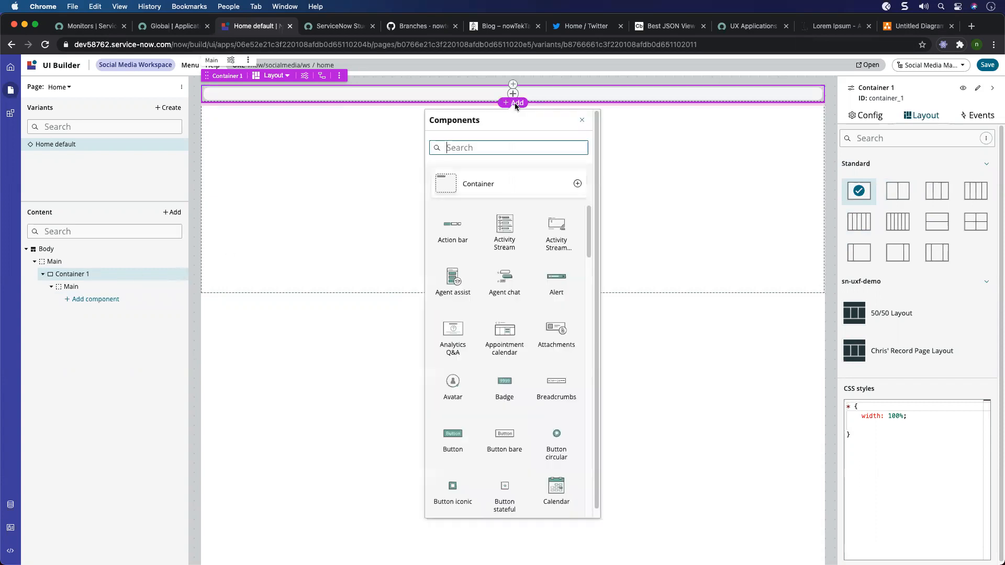
left_click(453, 183)
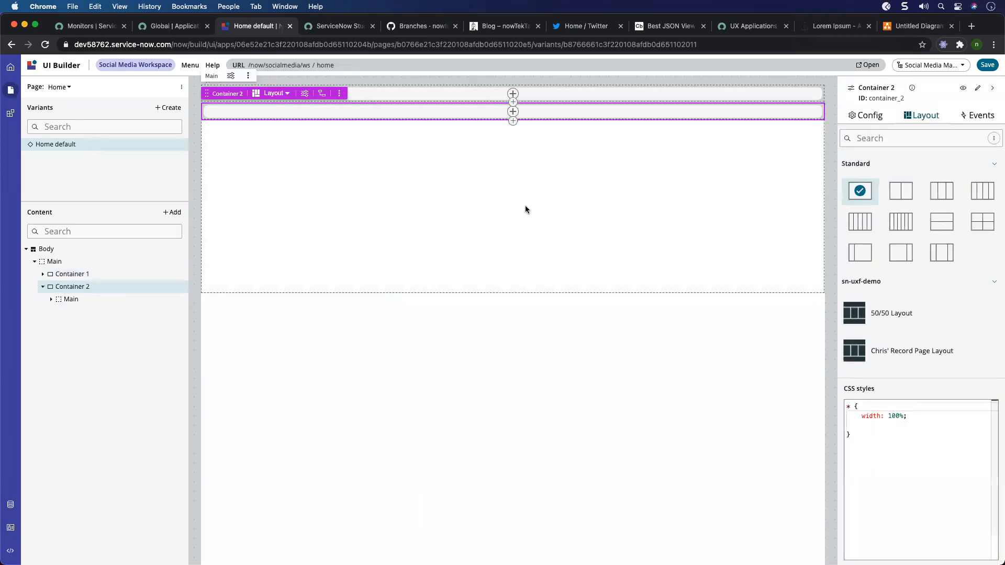
Check the title in the diagrams.net mockup, return to UI Builder and add a Heading component inside Container 1's Main section.
left_click(40, 276)
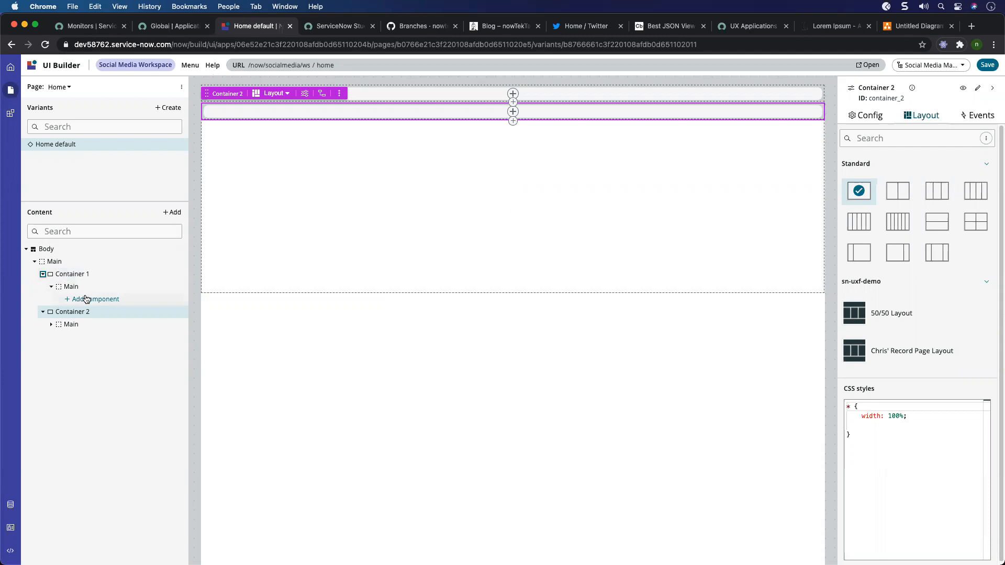
left_click(890, 31)
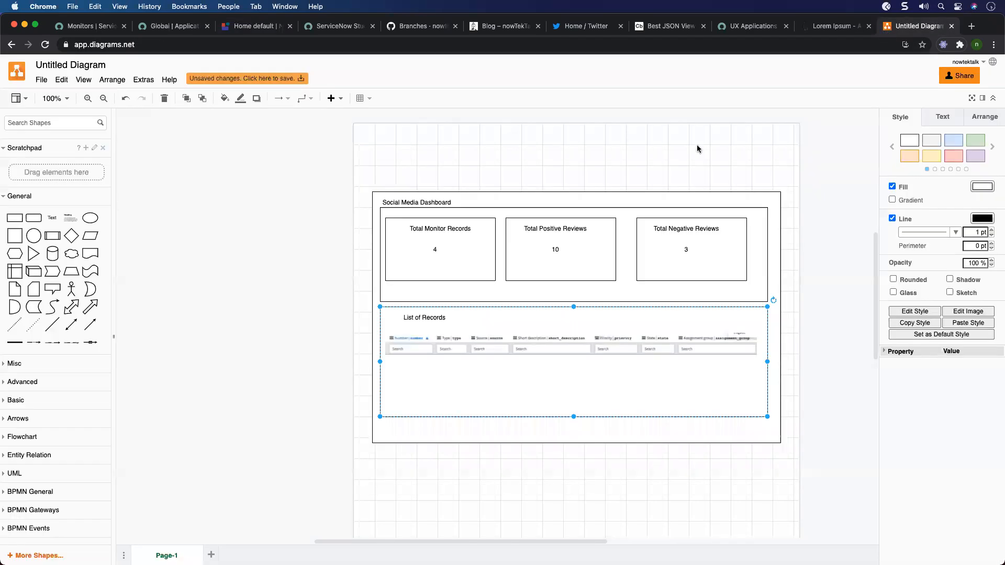
left_click(418, 201)
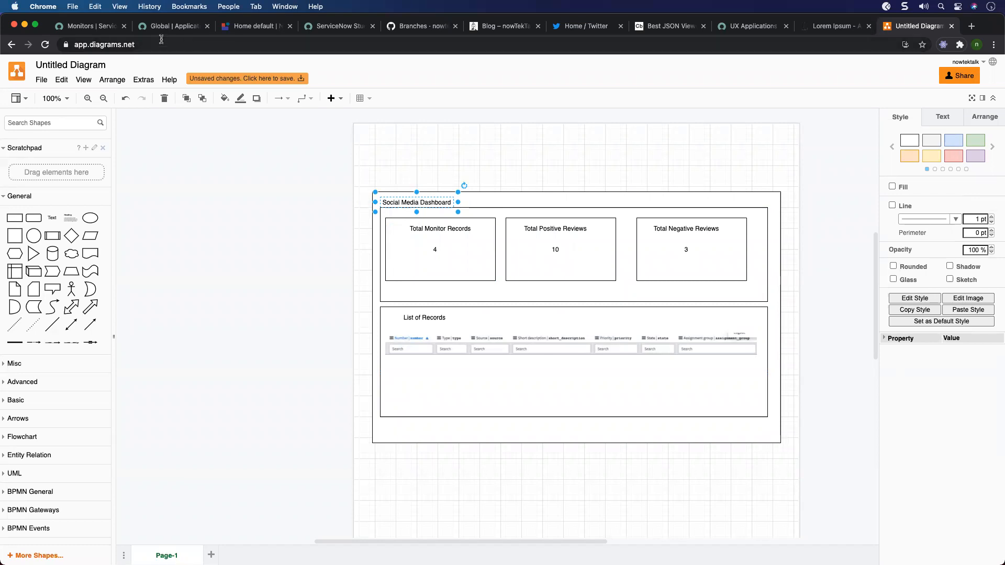
left_click(244, 30)
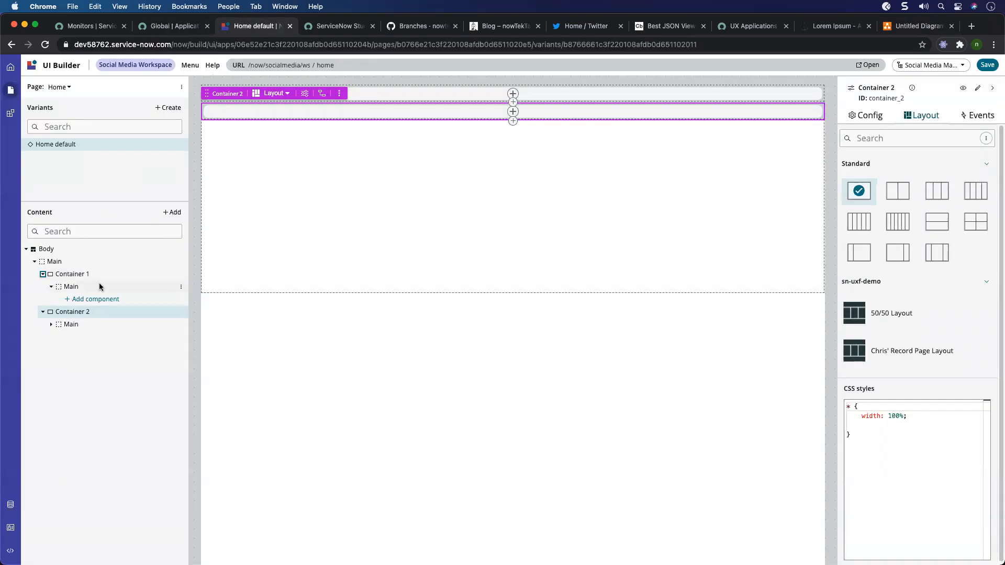
left_click(84, 301)
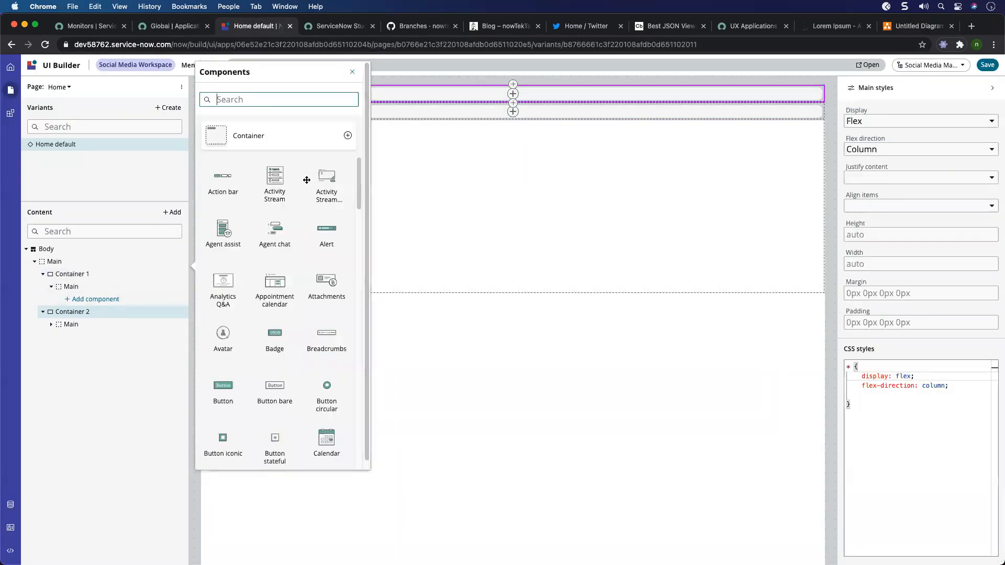
type("head")
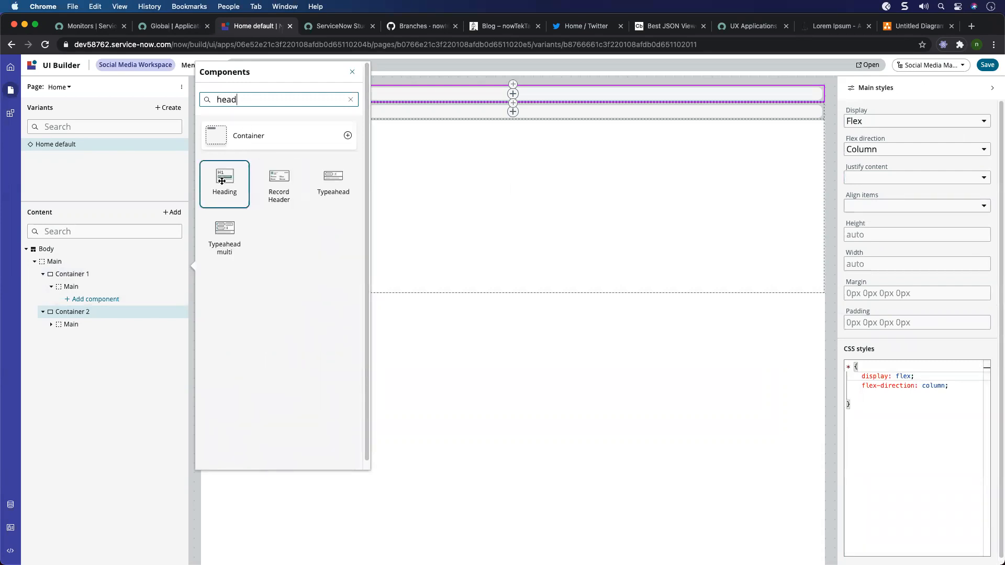
left_click(226, 203)
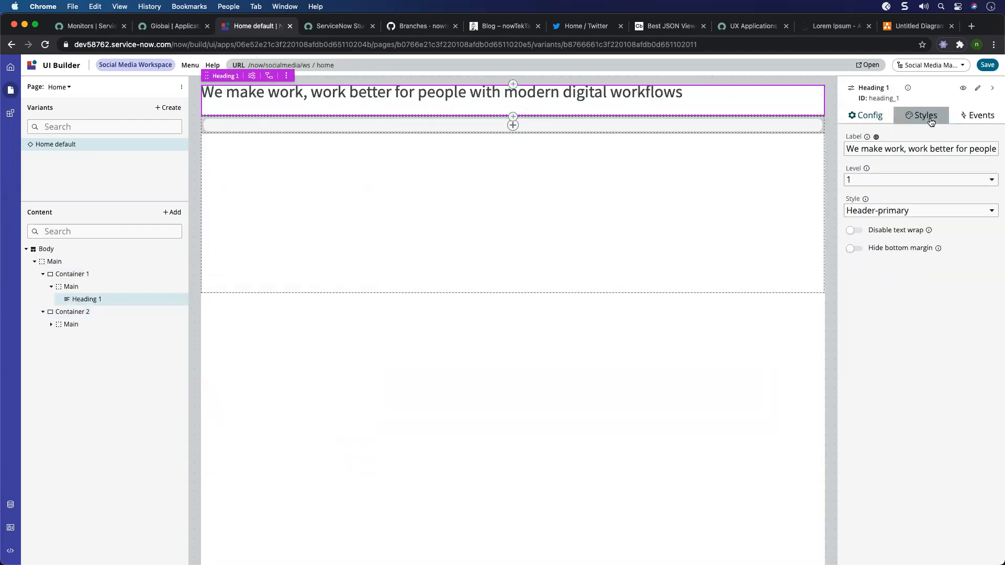
Set the heading's label to Social Media Dashboard and its level to 3.
left_click(906, 150)
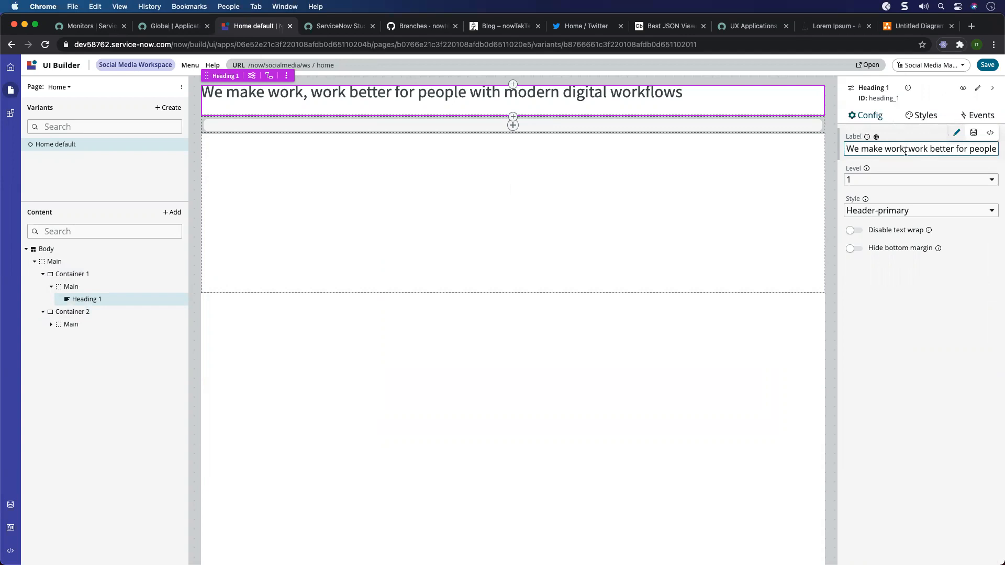
key("super+a")
type("Social")
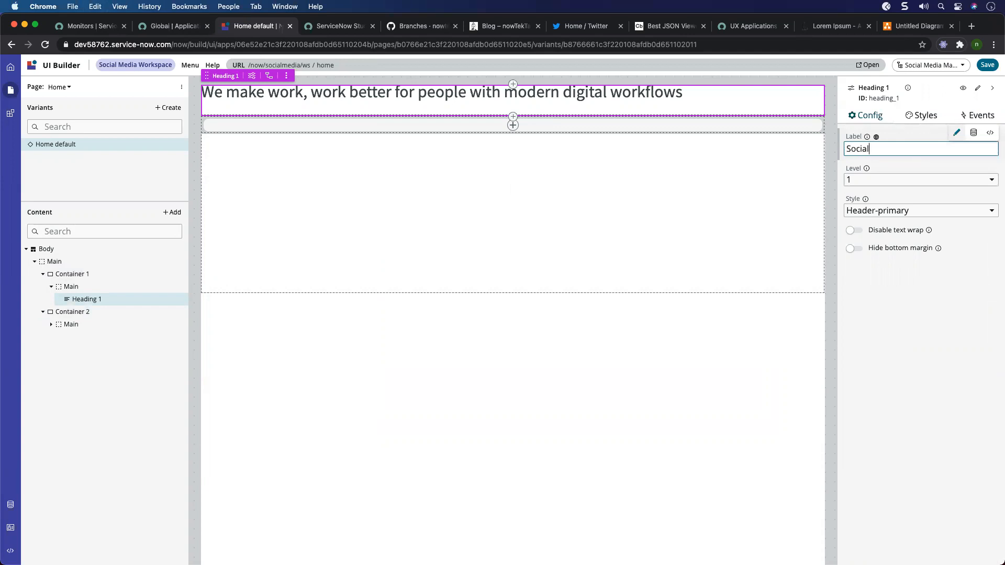
type(" Media Dashboard")
left_click(864, 186)
left_click(868, 229)
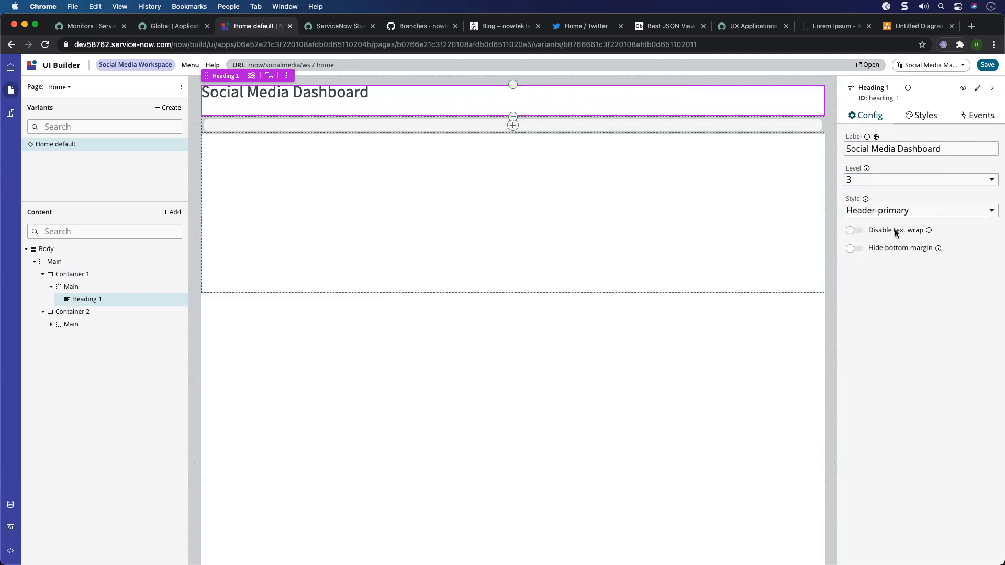
Try the Title-primary and Header-tertiary styles on the Social Media Dashboard heading.
left_click(891, 212)
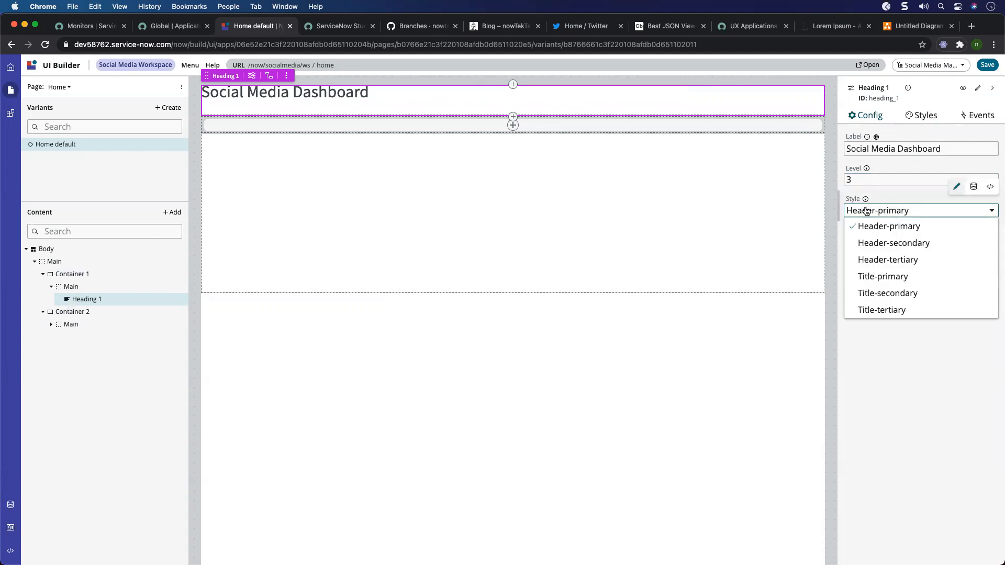
left_click(895, 280)
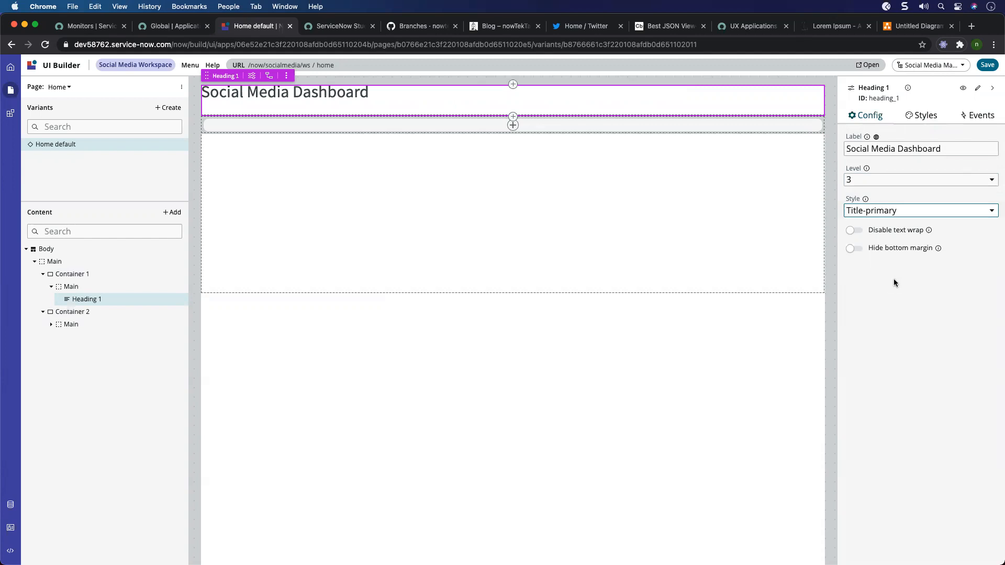
left_click(900, 211)
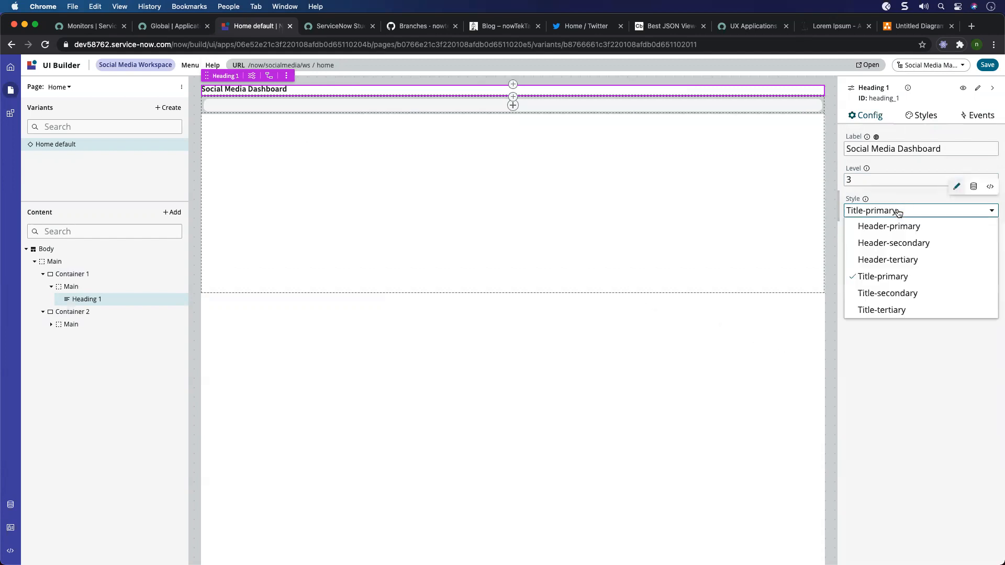
left_click(886, 261)
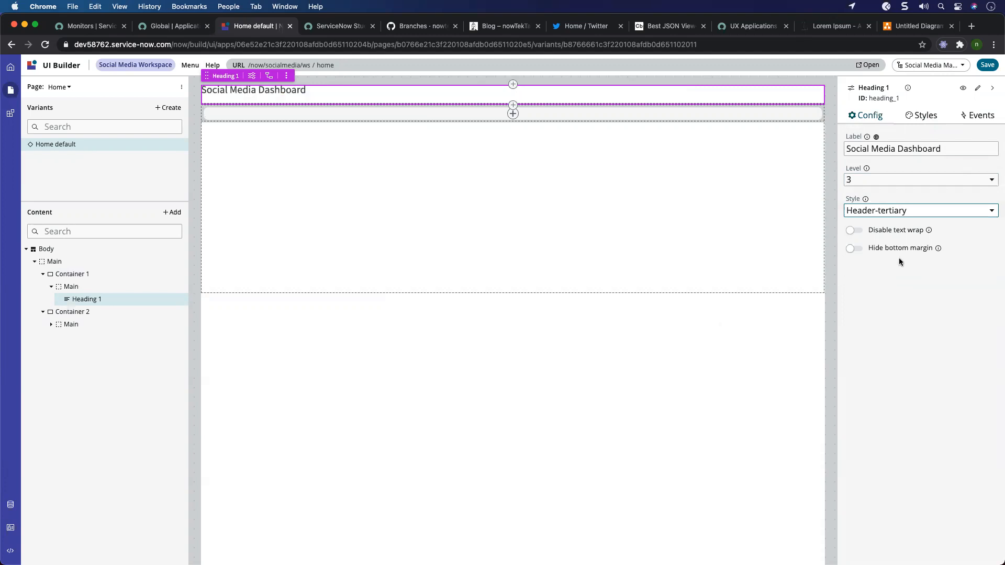
Set the Social Media Dashboard heading's style to Header-secondary and keep the heading selected.
left_click(900, 210)
left_click(903, 242)
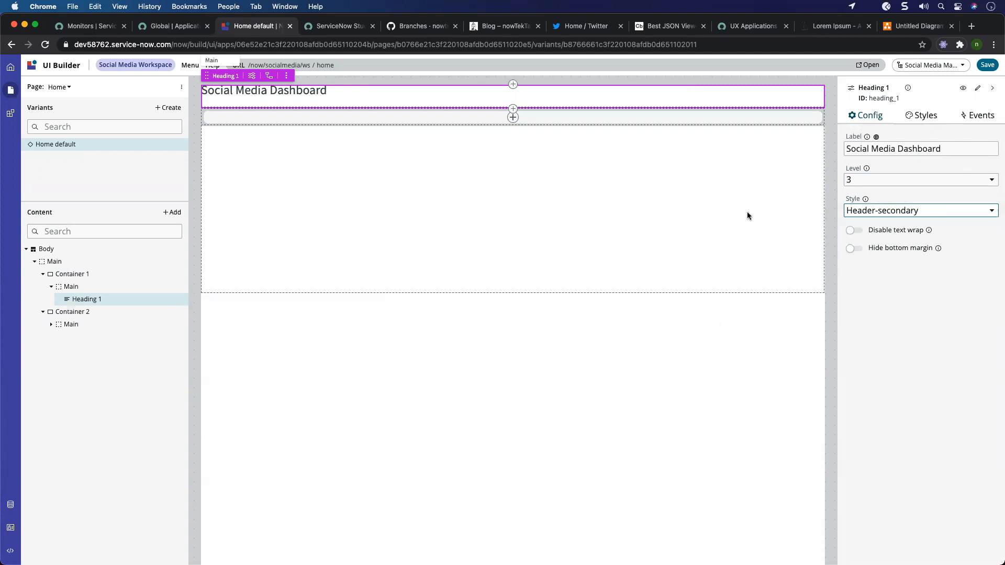
left_click(330, 117)
left_click(320, 93)
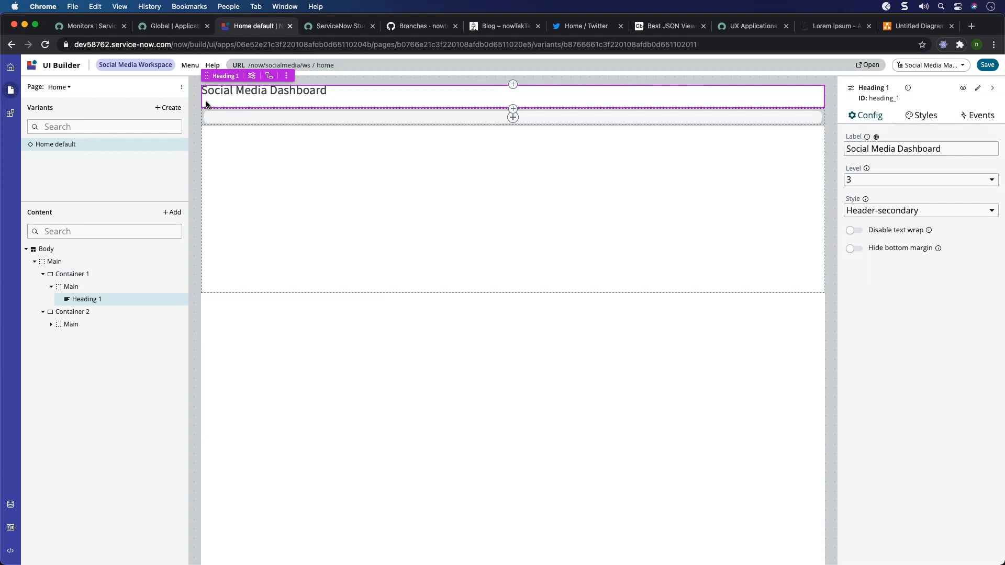
Give the heading a CSS margin of 10px and save the page.
left_click(927, 118)
left_click(875, 163)
type("marg")
key("Return")
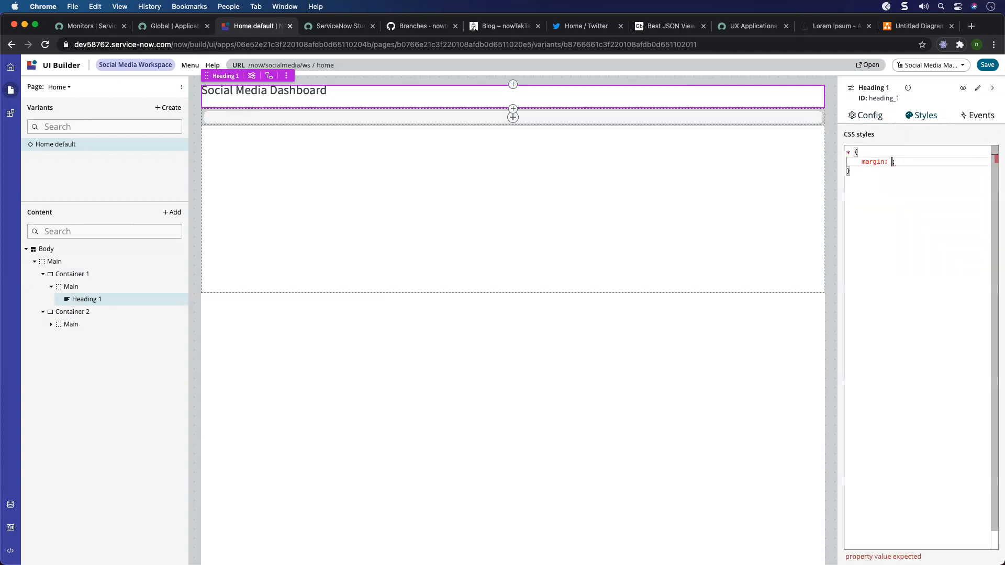
type("10px")
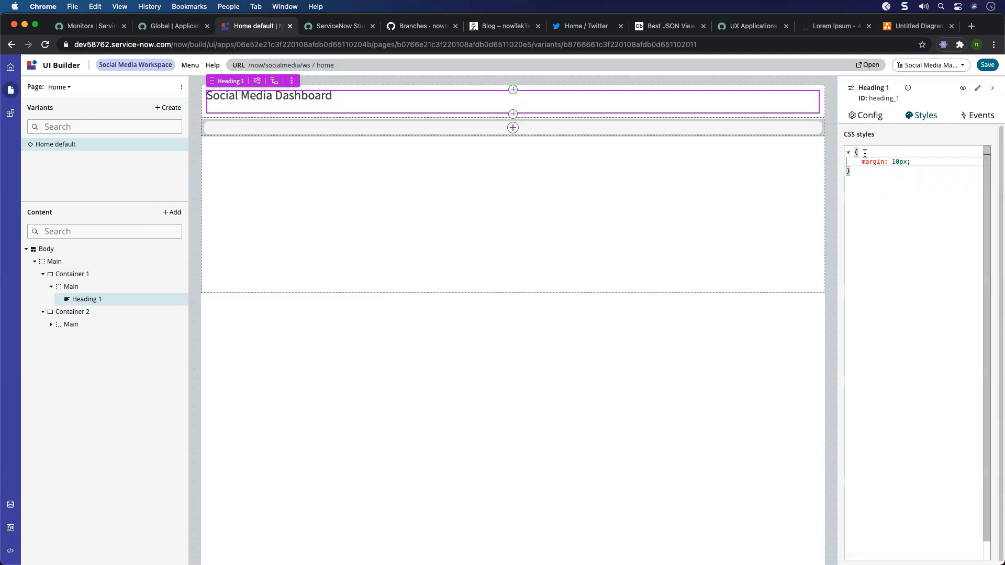
left_click(988, 67)
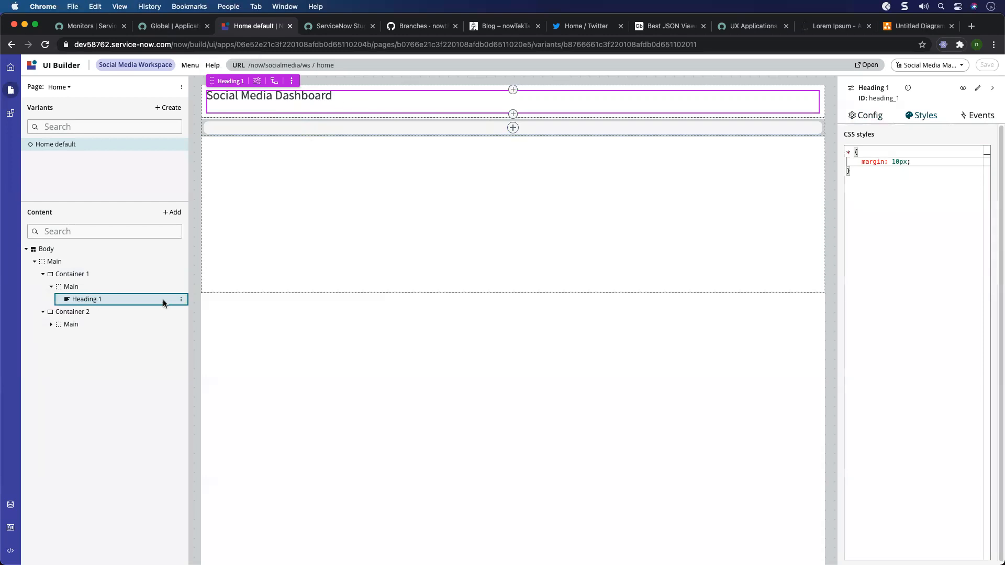
left_click(181, 299)
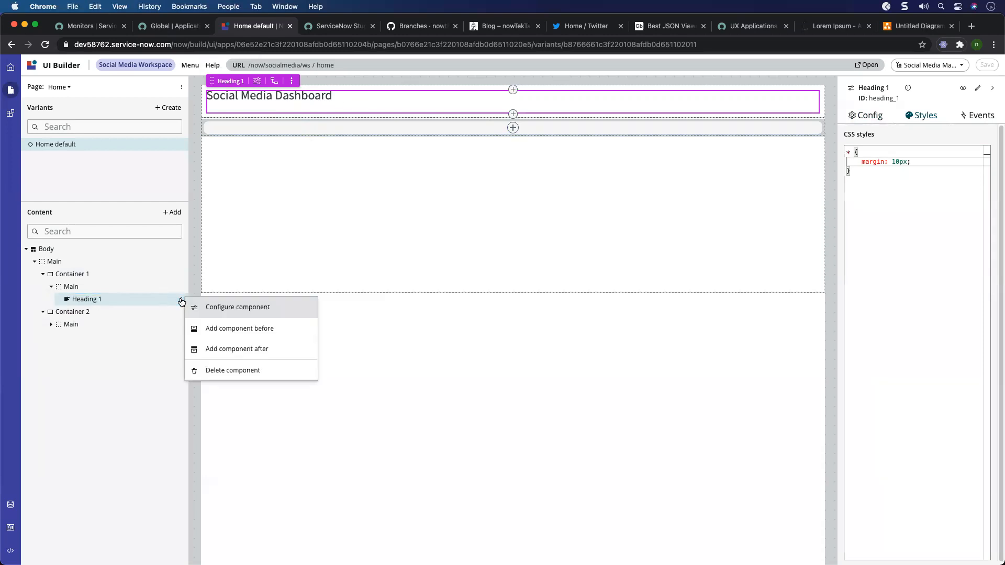
left_click(131, 300)
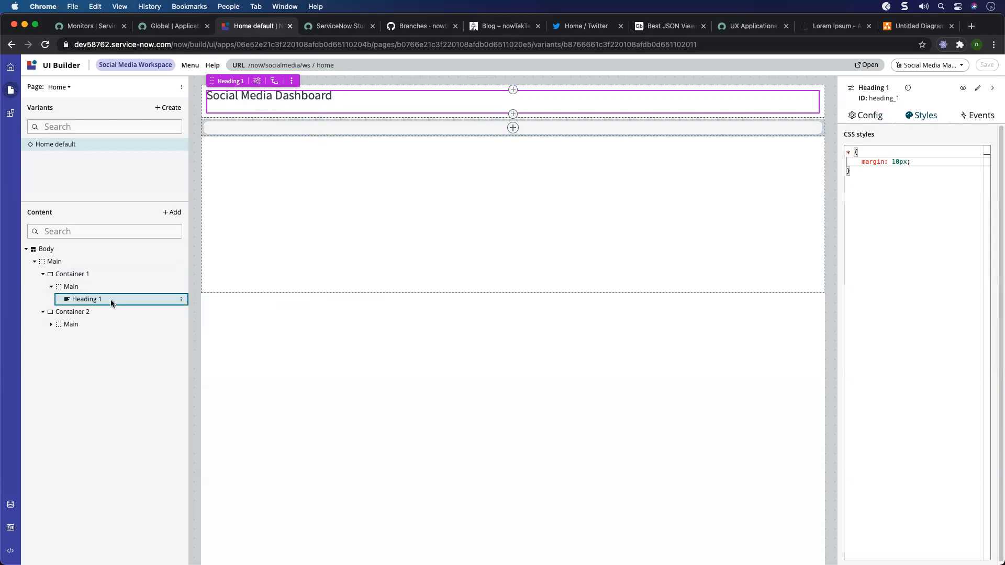
left_click(181, 301)
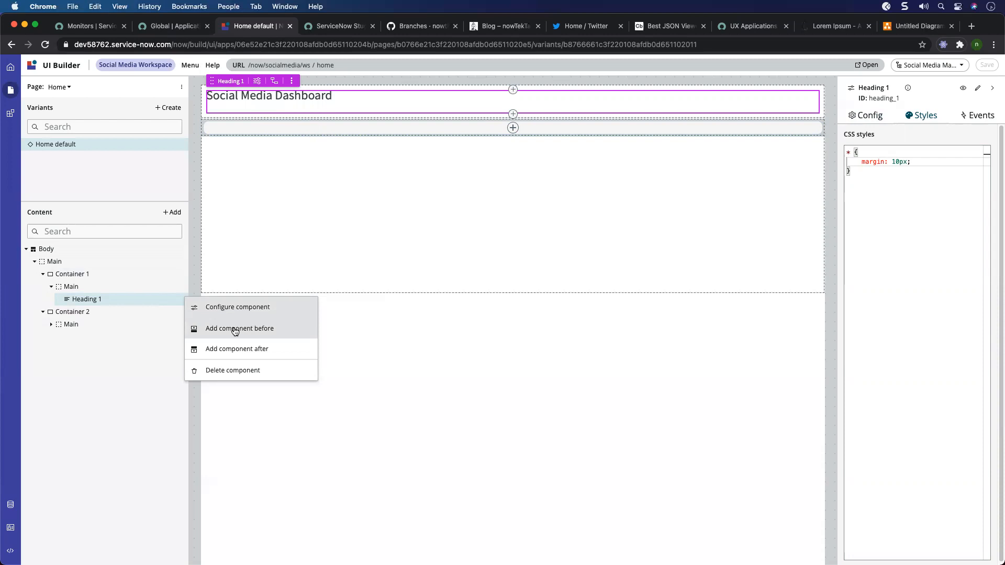
left_click(303, 99)
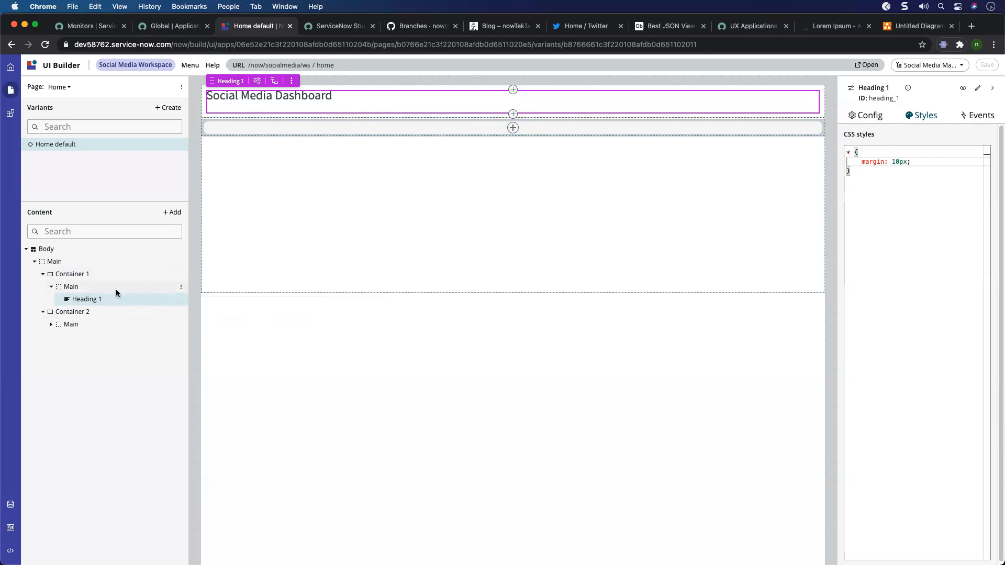
Add a container directly after Heading 1 inside Container 1.
left_click(96, 300)
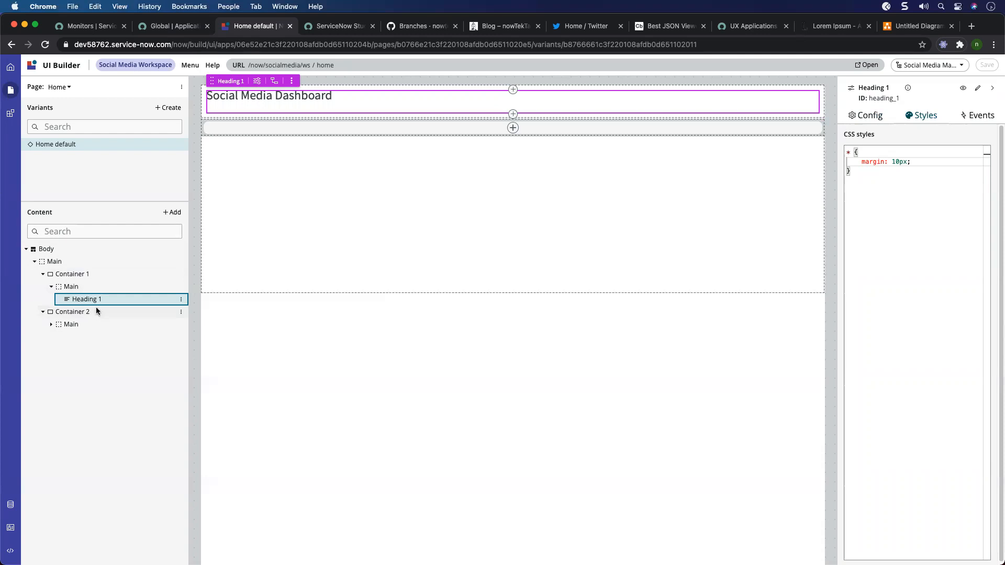
left_click(182, 301)
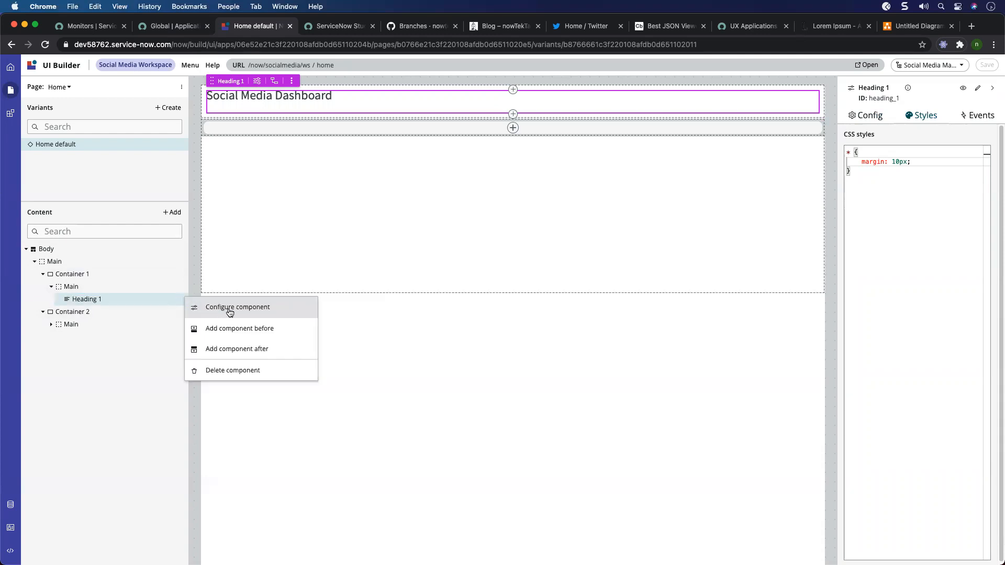
left_click(250, 350)
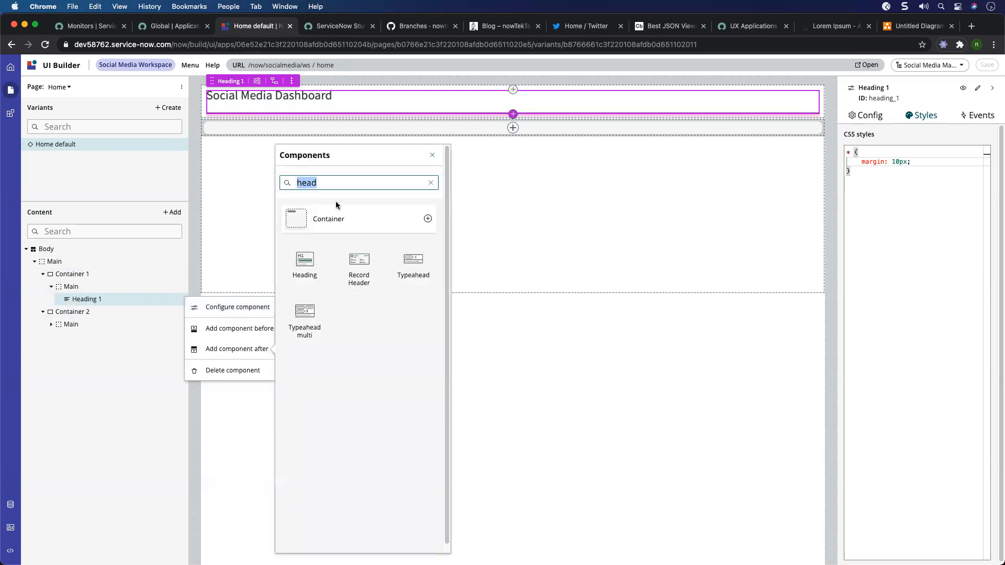
left_click(303, 216)
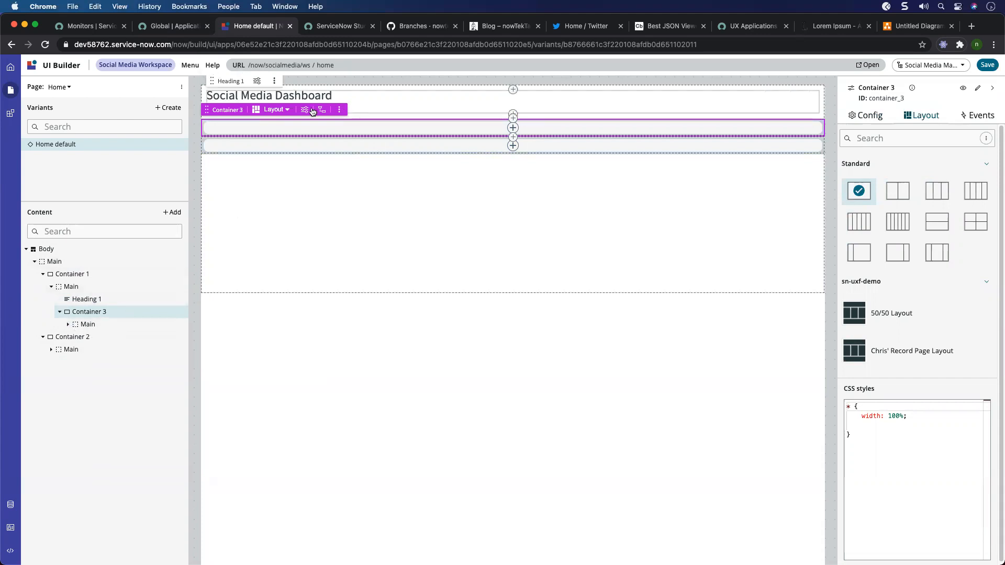
Check the three metric boxes in the diagrams.net mockup and give Container 3 the layout with three equal columns in UI Builder.
left_click(275, 111)
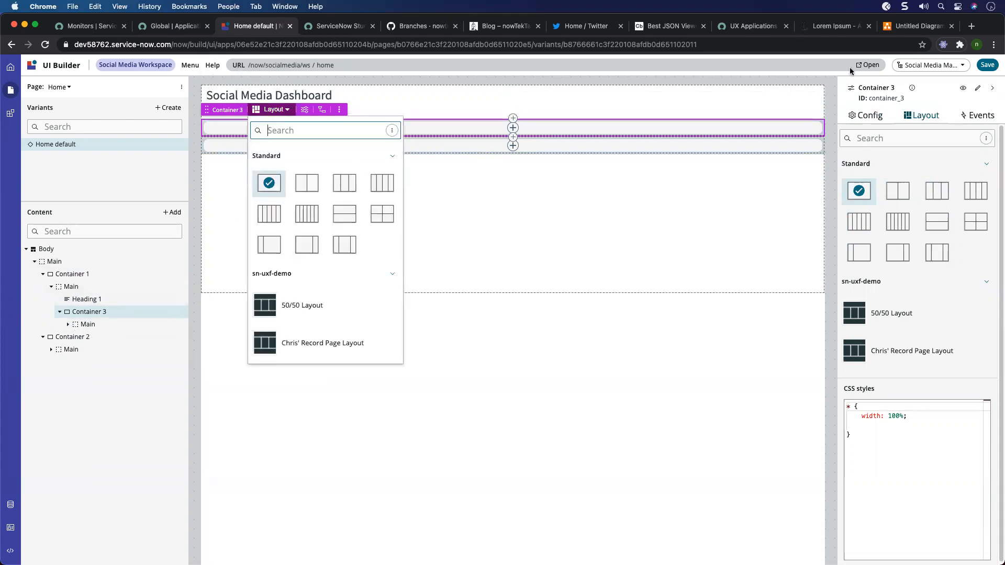
left_click(895, 27)
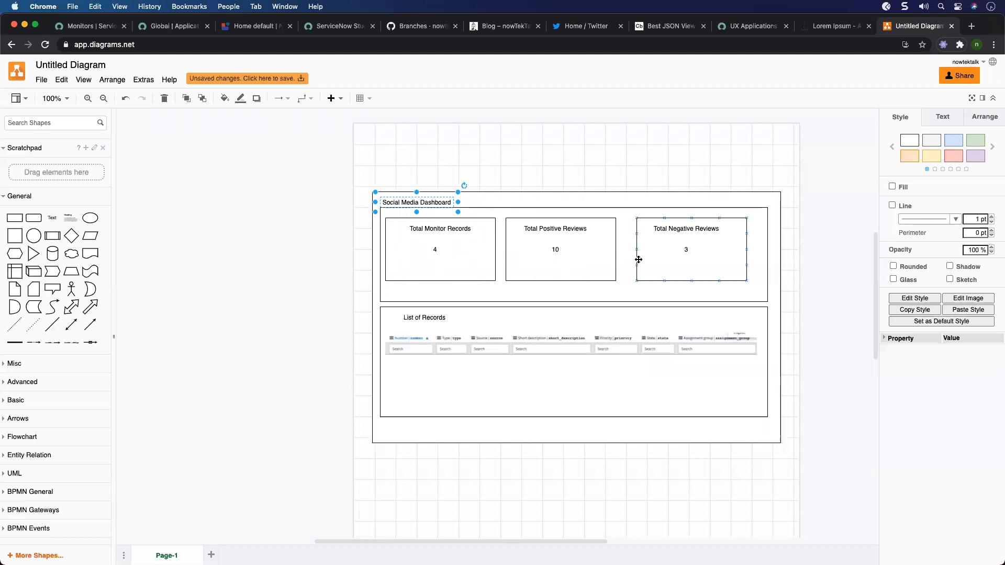
left_click(473, 256)
left_click(565, 258)
left_click(667, 264)
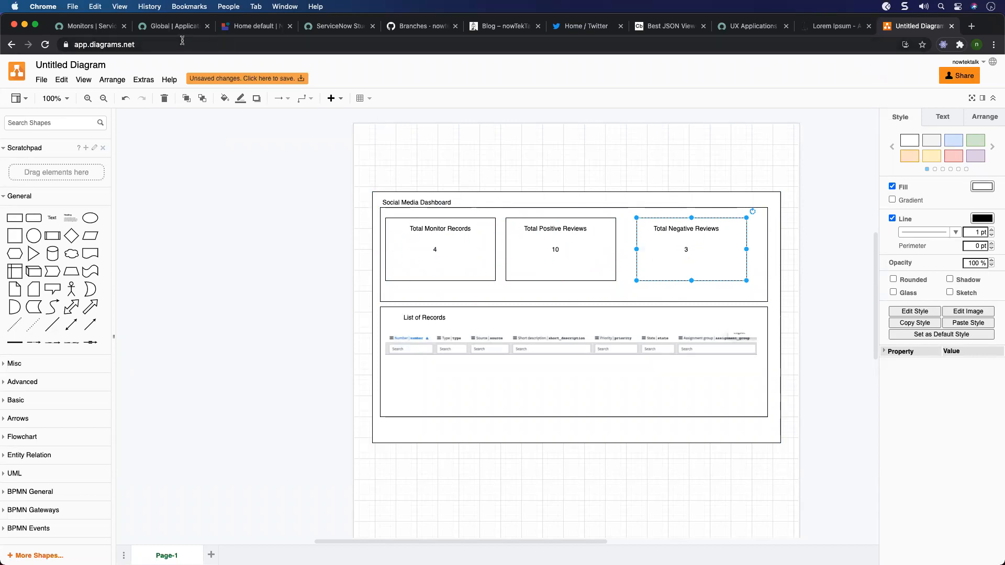
left_click(246, 26)
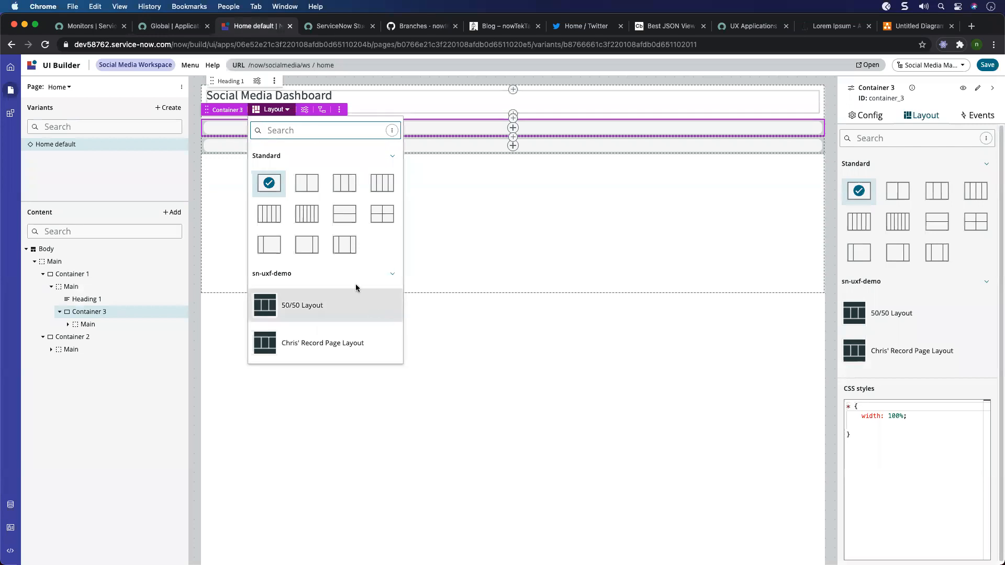
left_click(344, 183)
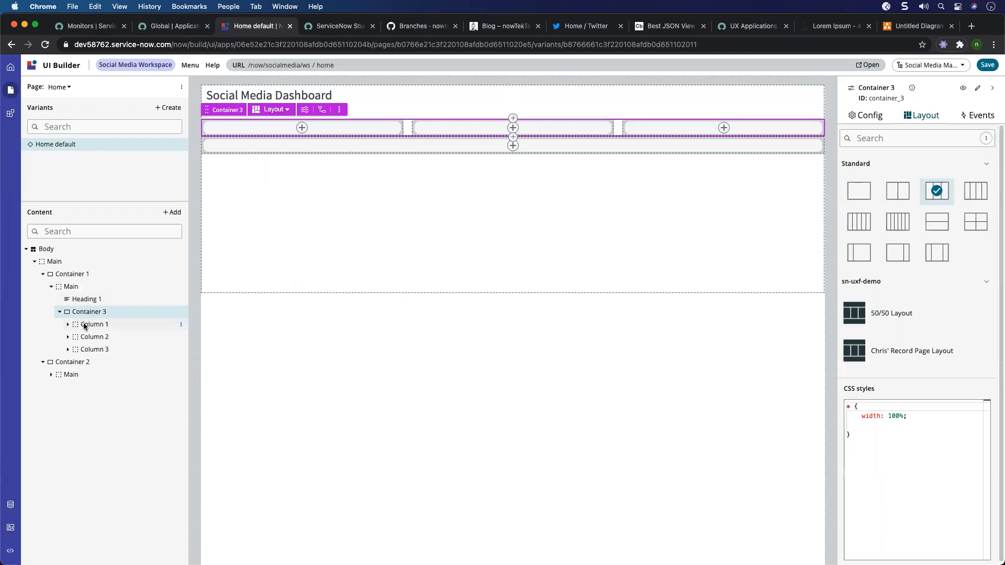
Add a Data visualization component to Column 1 of Container 3.
left_click(67, 325)
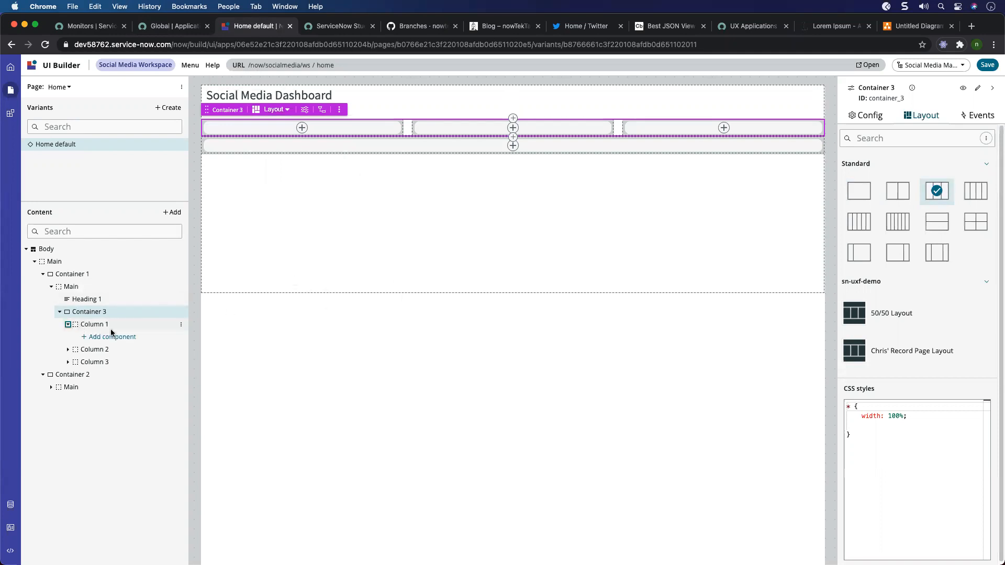
left_click(109, 337)
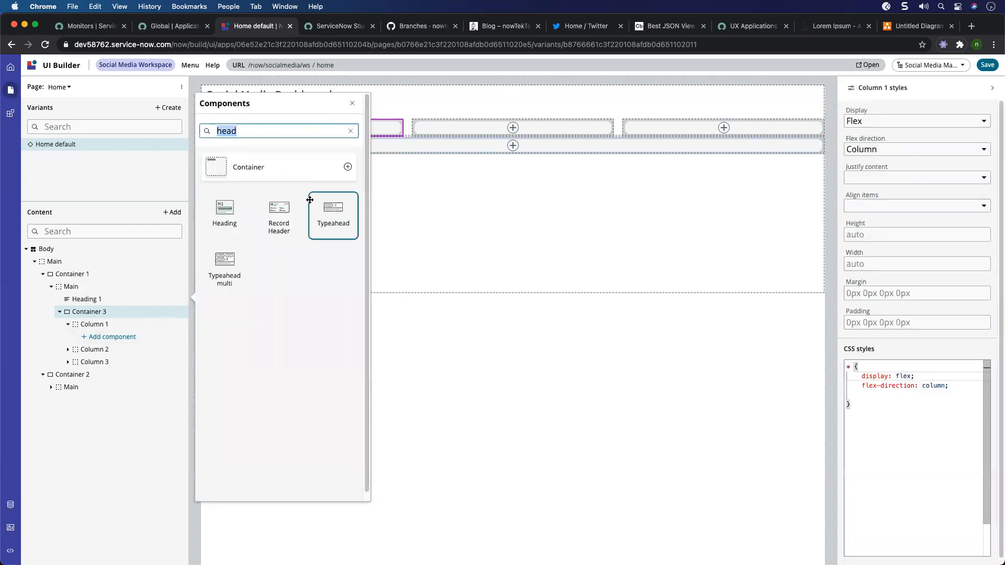
type("data")
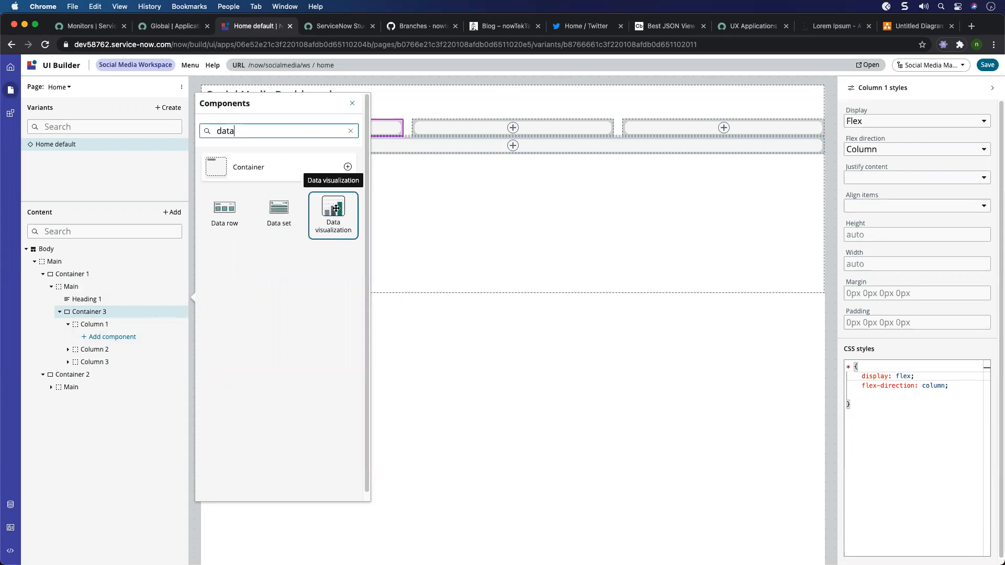
left_click(335, 208)
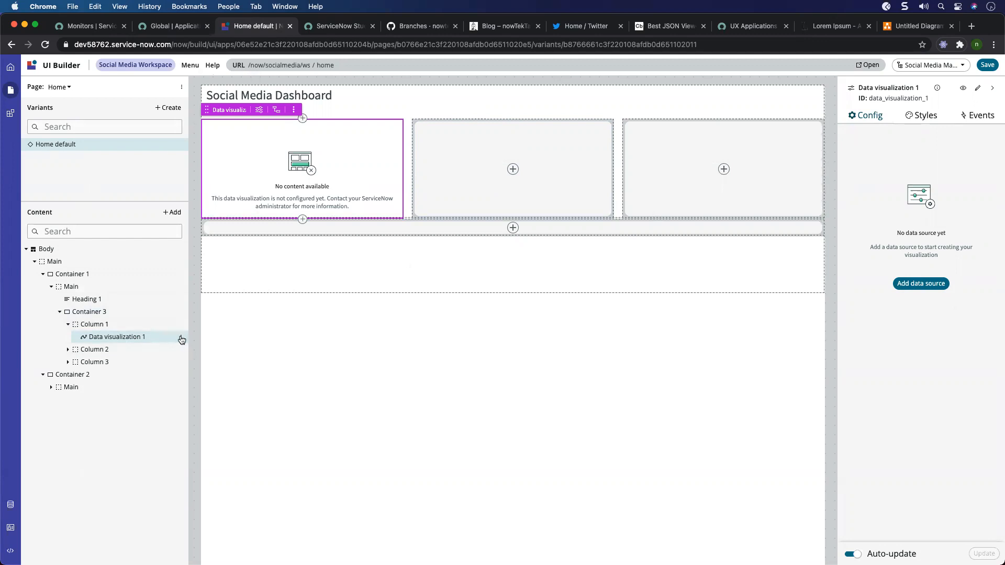
left_click(514, 167)
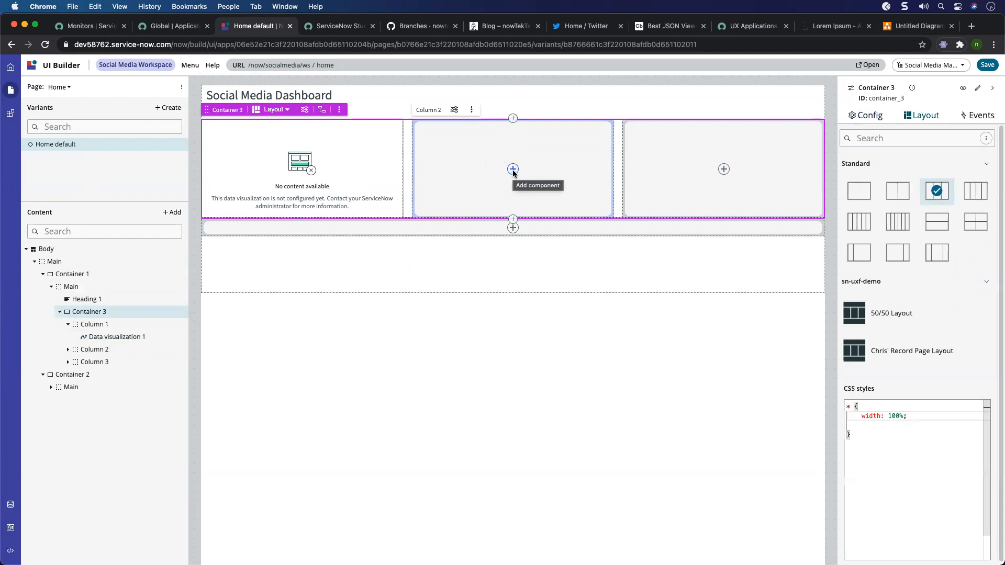
left_click(513, 169)
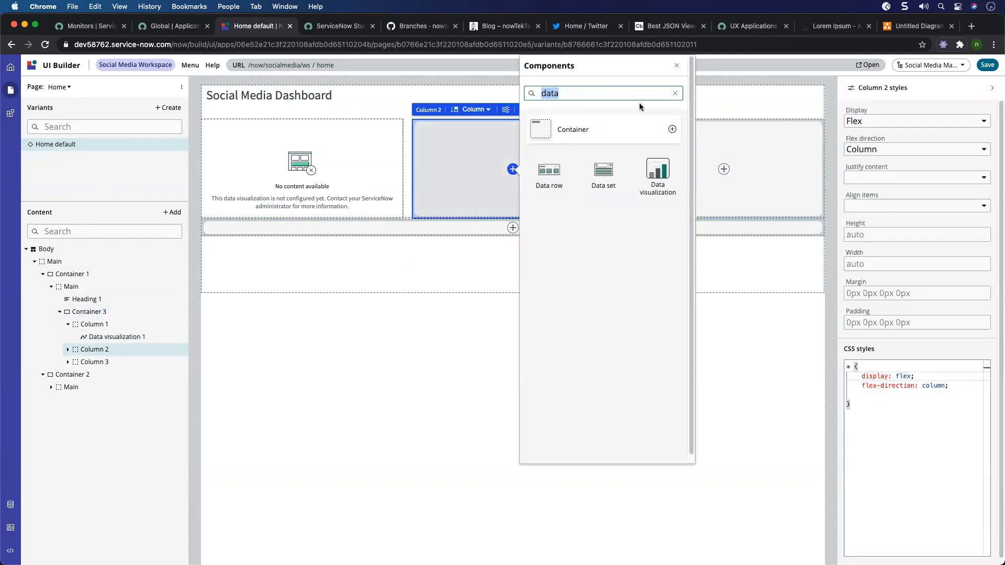
left_click(677, 66)
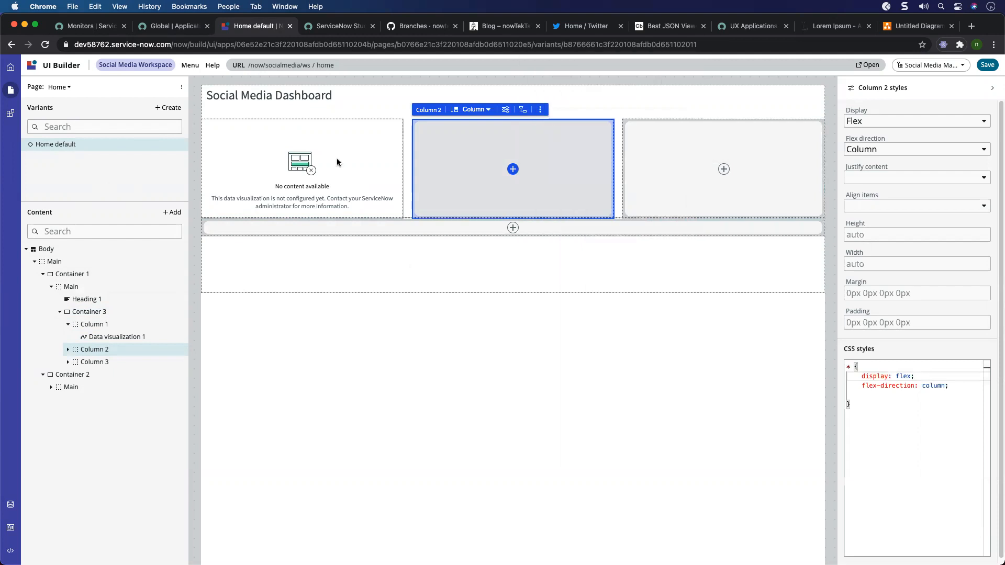
left_click(10, 114)
mouse_move(183, 178)
left_mouse_down()
mouse_move(183, 495)
mouse_move(183, 173)
left_mouse_up()
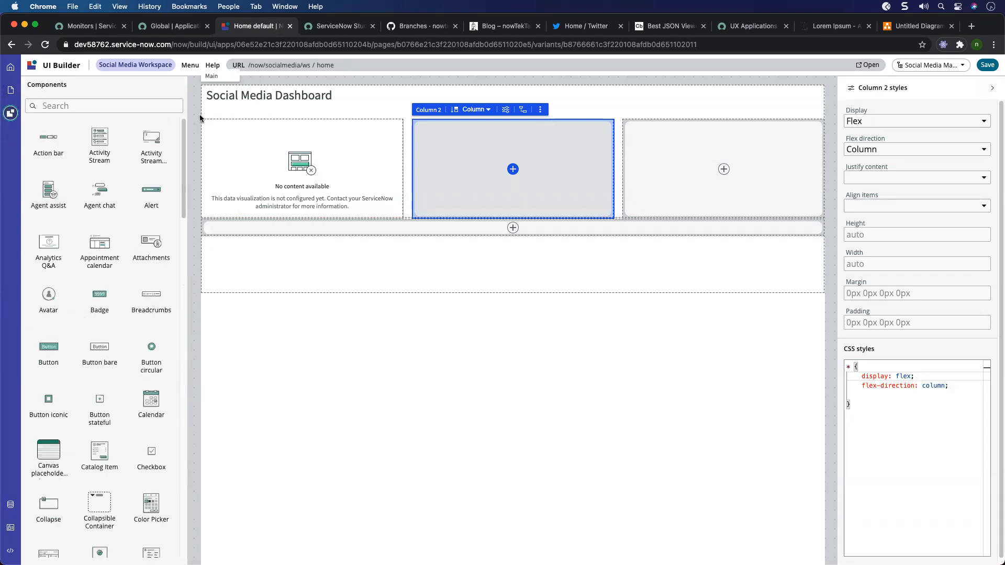
left_click(10, 90)
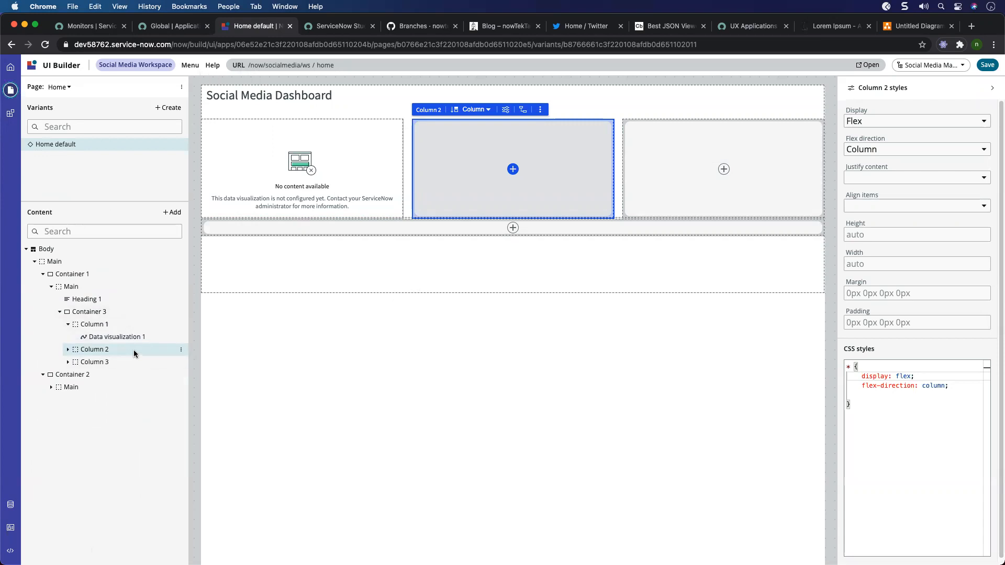
Select the data visualization in Column 1 and check the metric boxes in the diagrams.net mockup.
left_click(334, 190)
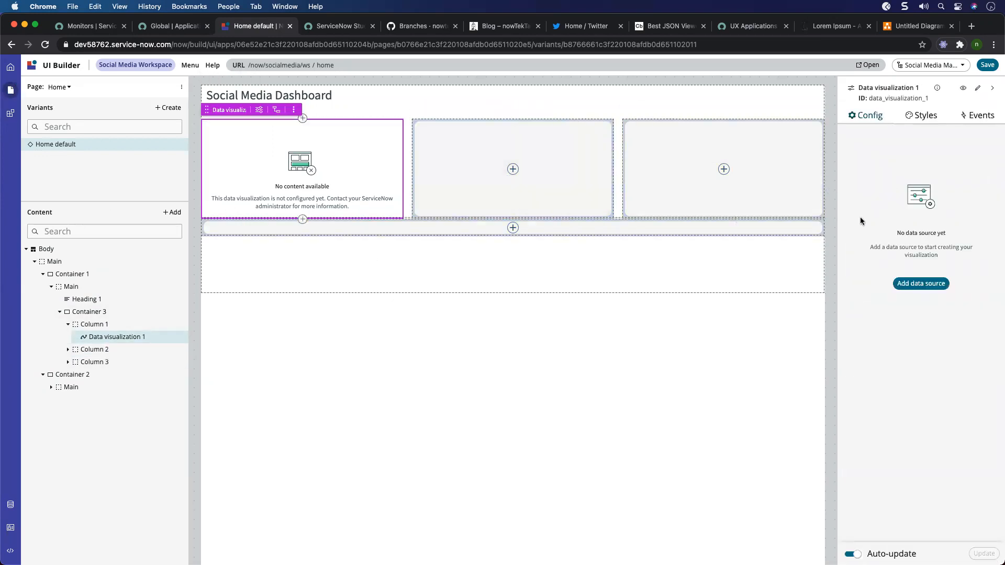
left_click(920, 285)
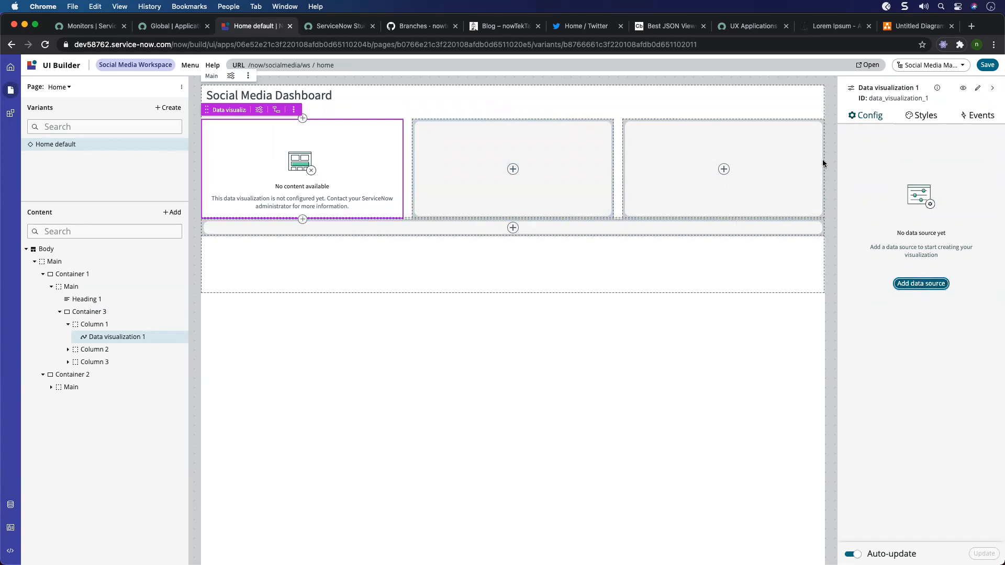
left_click(914, 25)
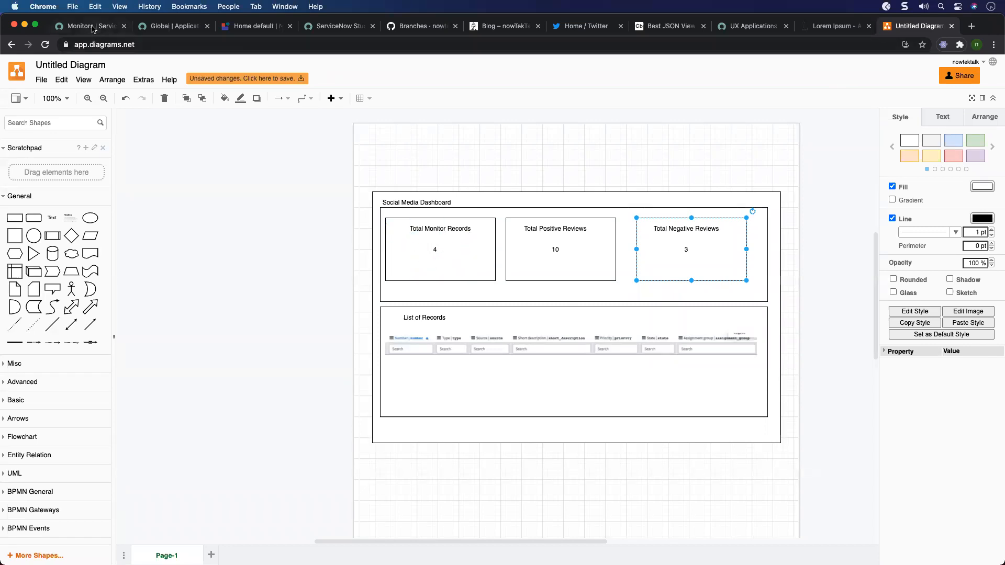
Switch to the ServiceNow Monitors list and set the state of the LinkedIn monitor record to Approval requested.
left_click(87, 26)
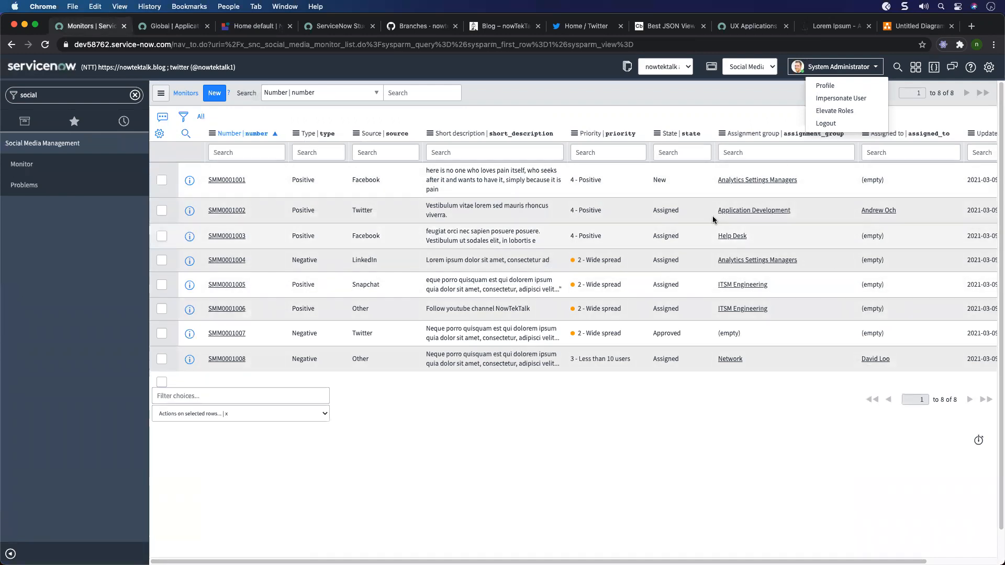
left_click(667, 263)
left_click(687, 267)
left_click(687, 267)
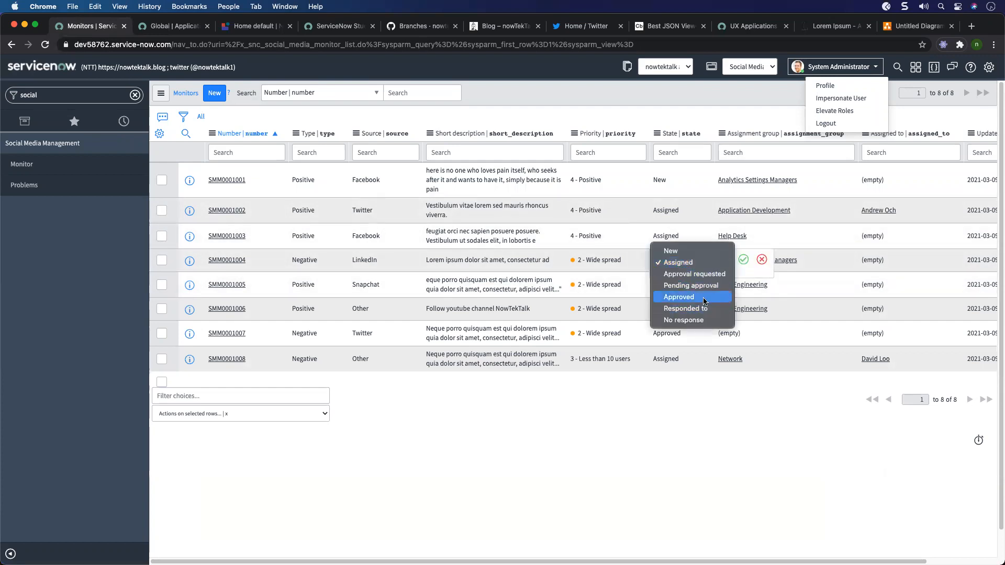
left_click(694, 274)
left_click(743, 259)
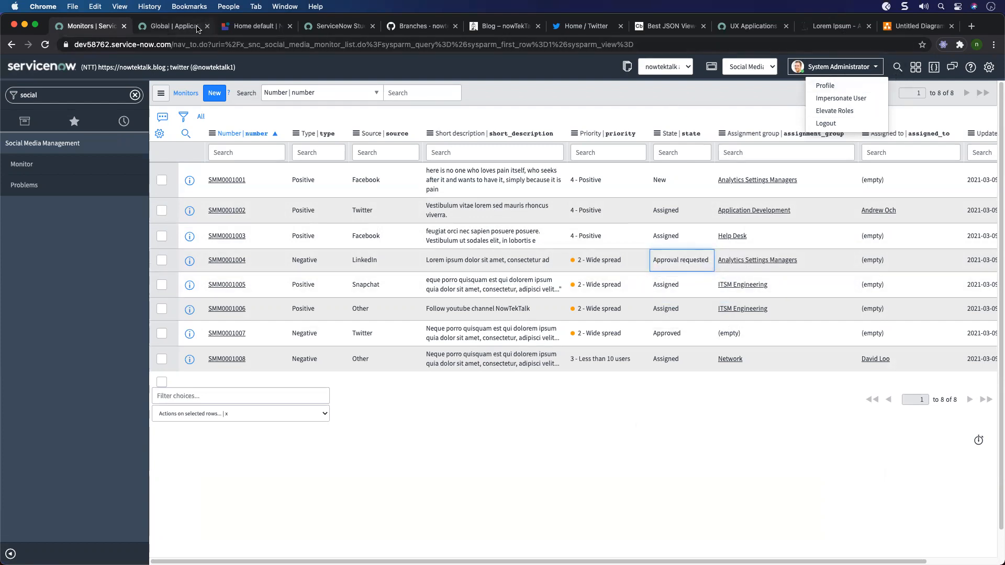
Return to UI Builder and choose the Monitor [x_snc_social_media_monitor] table as the source for the Column 1 data visualization.
left_click(248, 26)
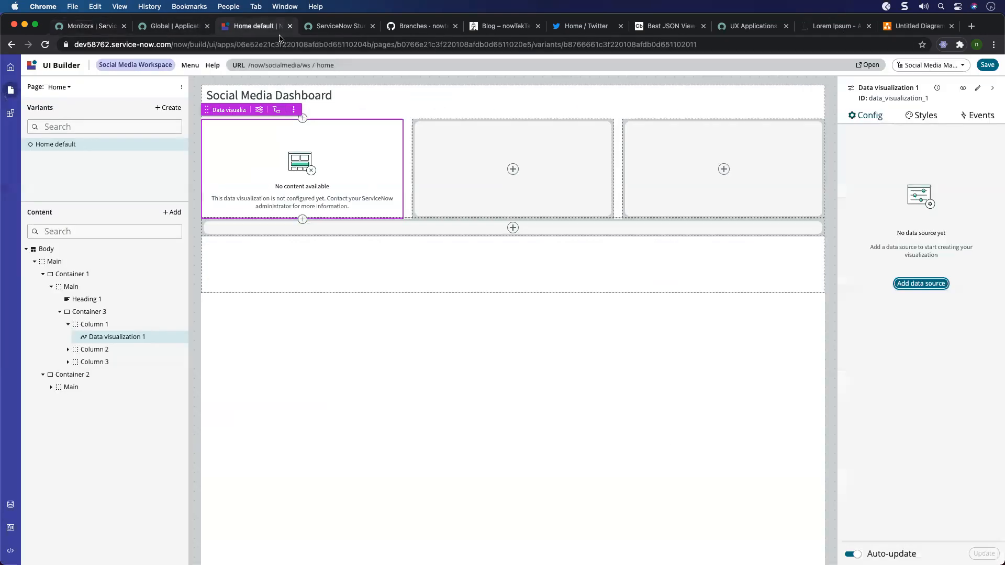
left_click(921, 284)
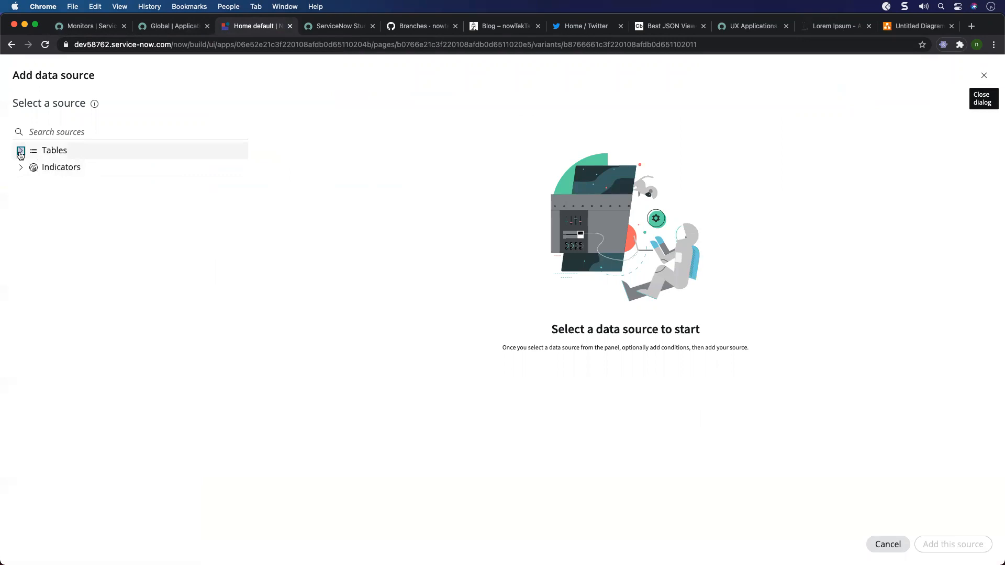
left_click(21, 150)
left_click(57, 131)
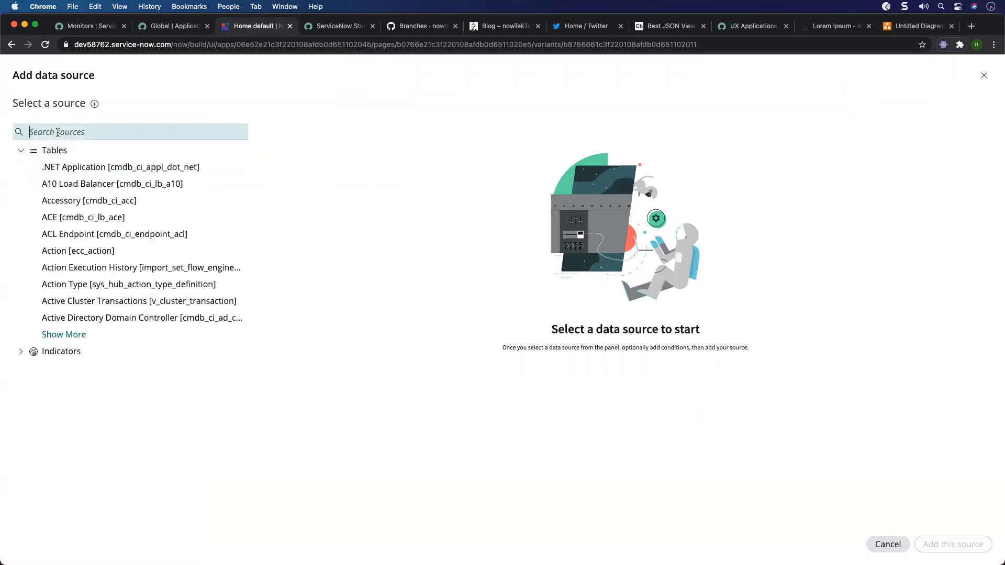
type("social")
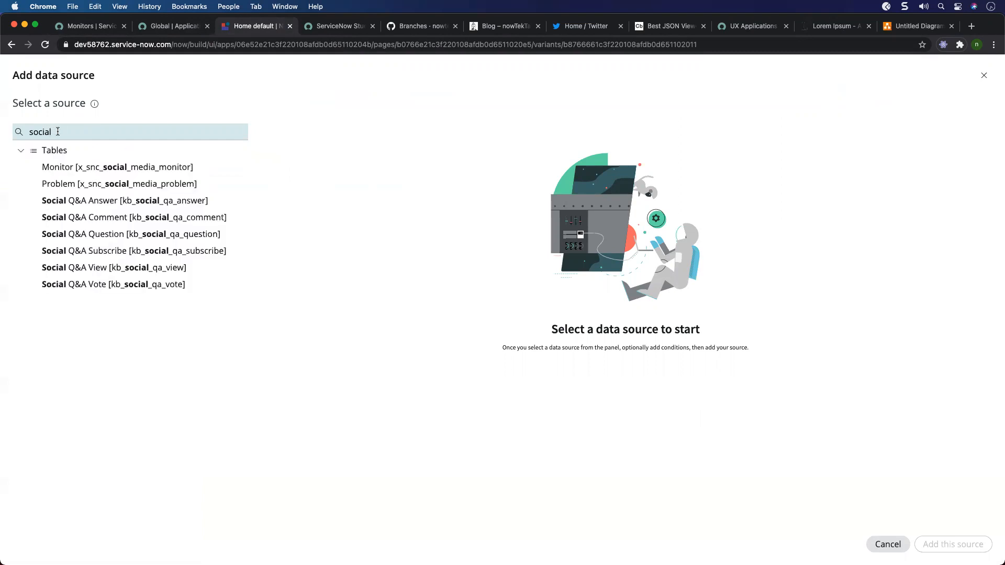
left_click(63, 167)
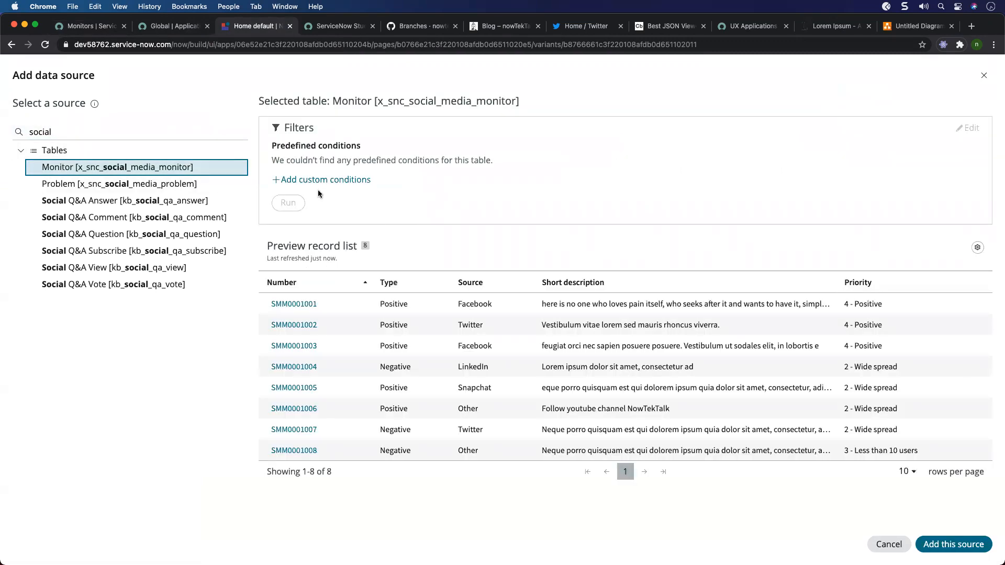
Review the custom conditions and record preview, and add the Monitor table as the data source with no filter.
left_click(316, 180)
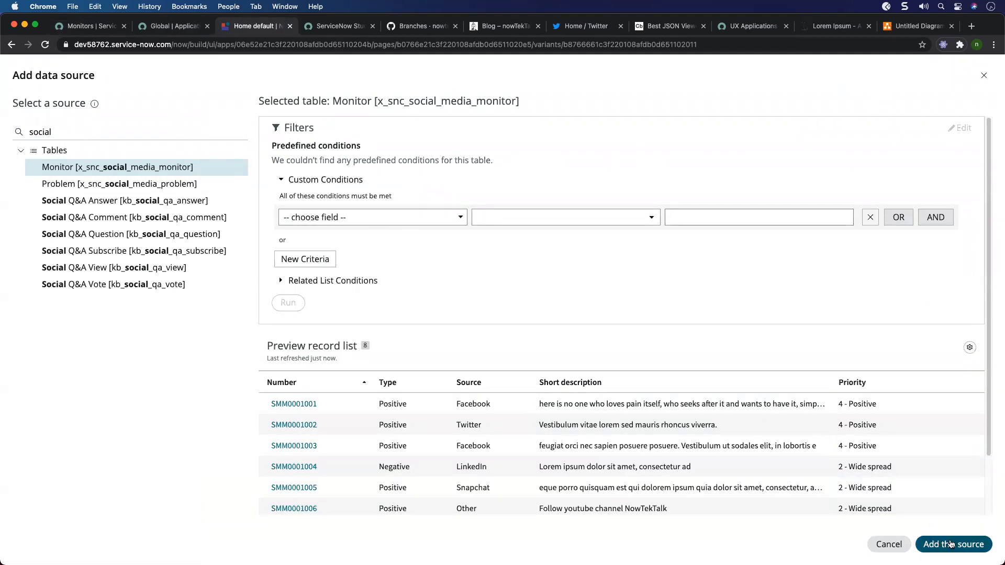
scroll(706, 370, "down", 2)
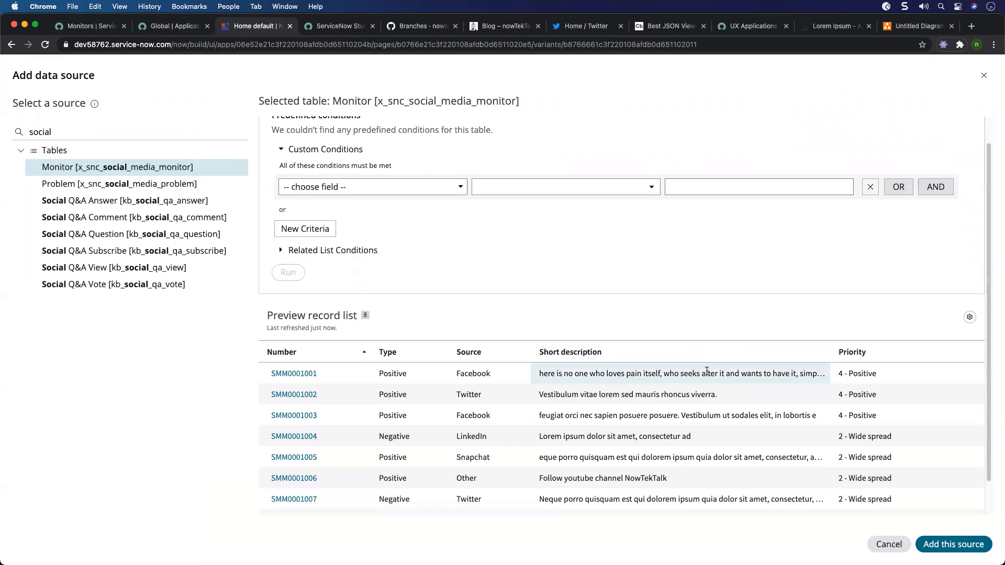
scroll(707, 371, "down", 2)
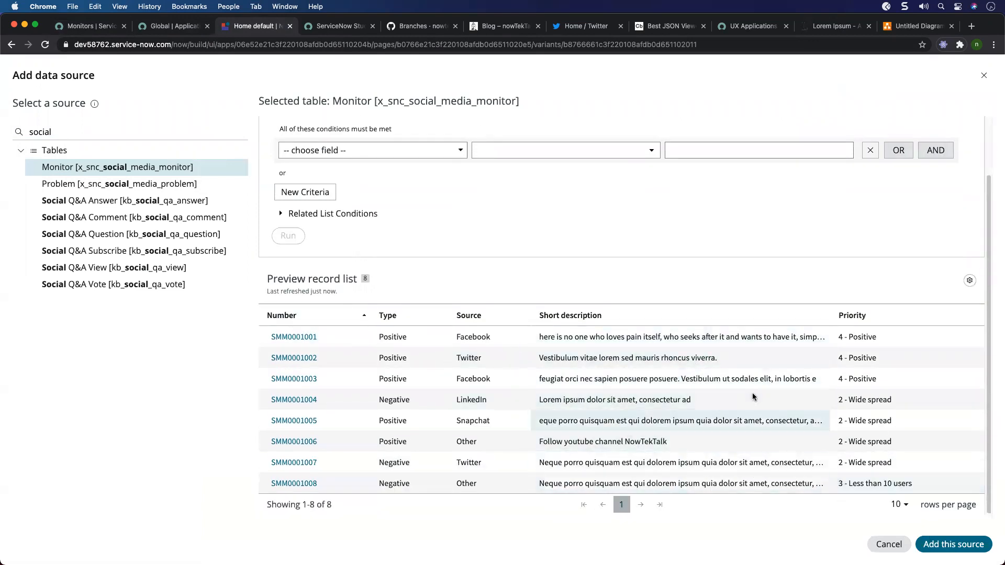
left_click(944, 549)
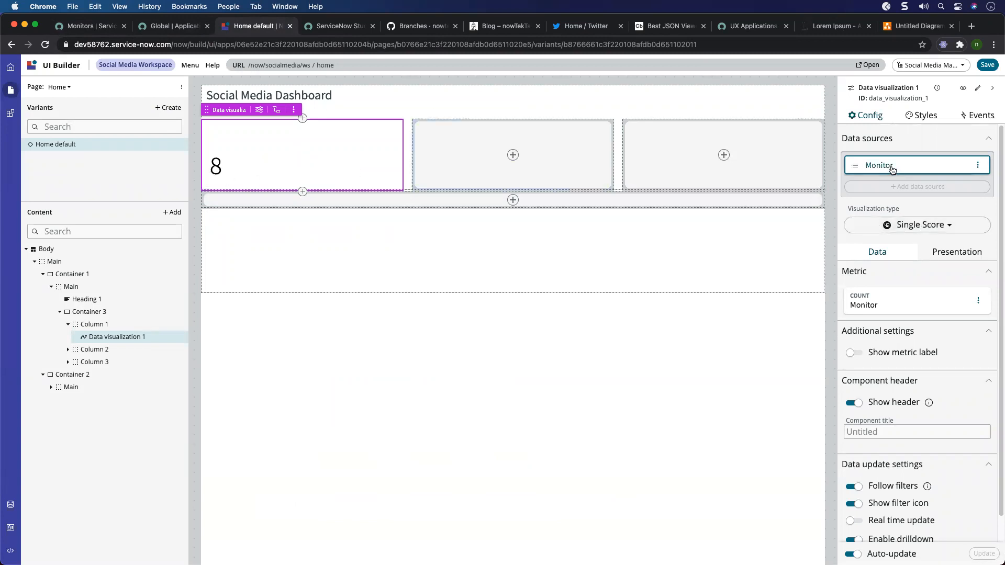
Check the available visualization types against the diagrams.net mockup and close the Global application browser tab.
left_click(933, 229)
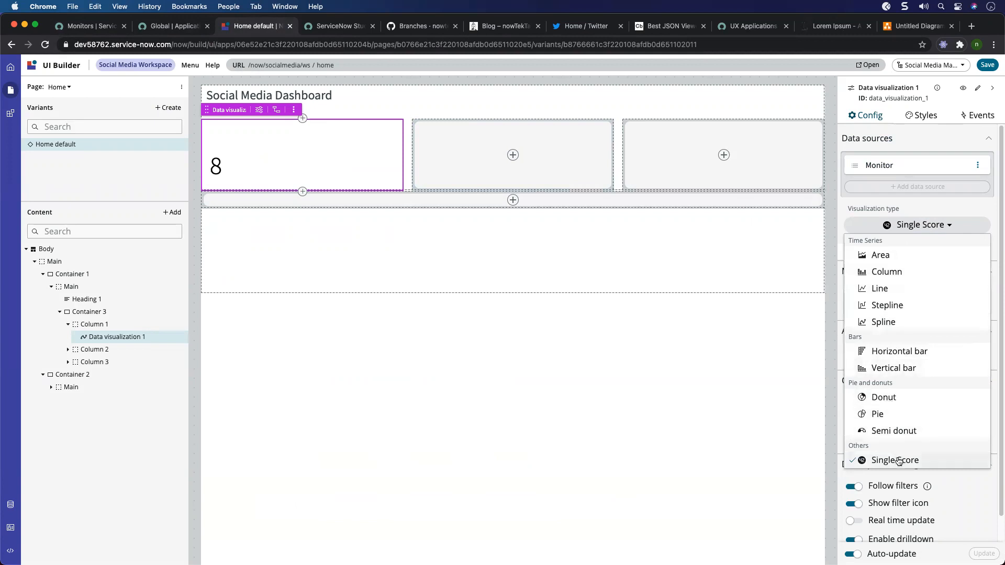
left_click(902, 27)
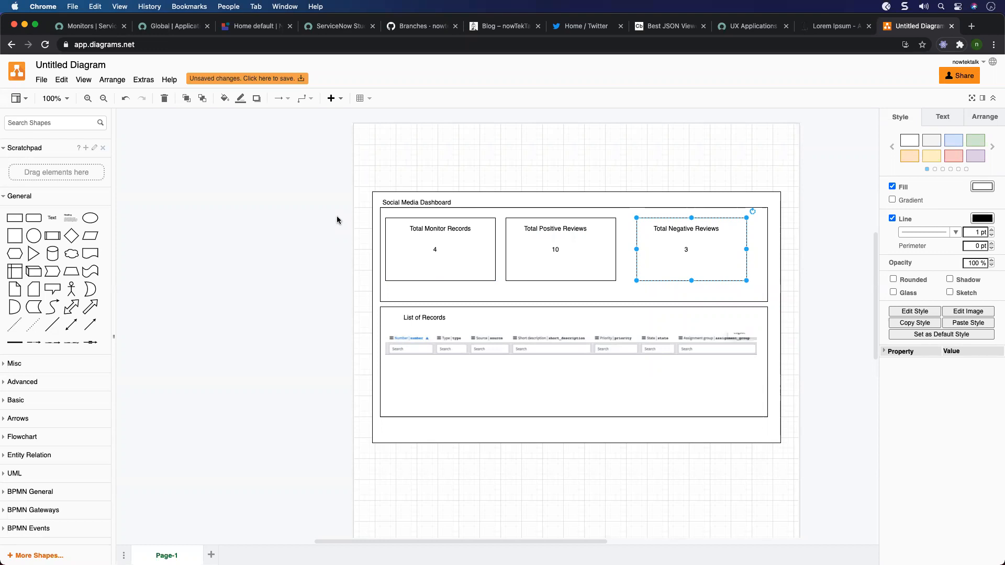
left_click(197, 25)
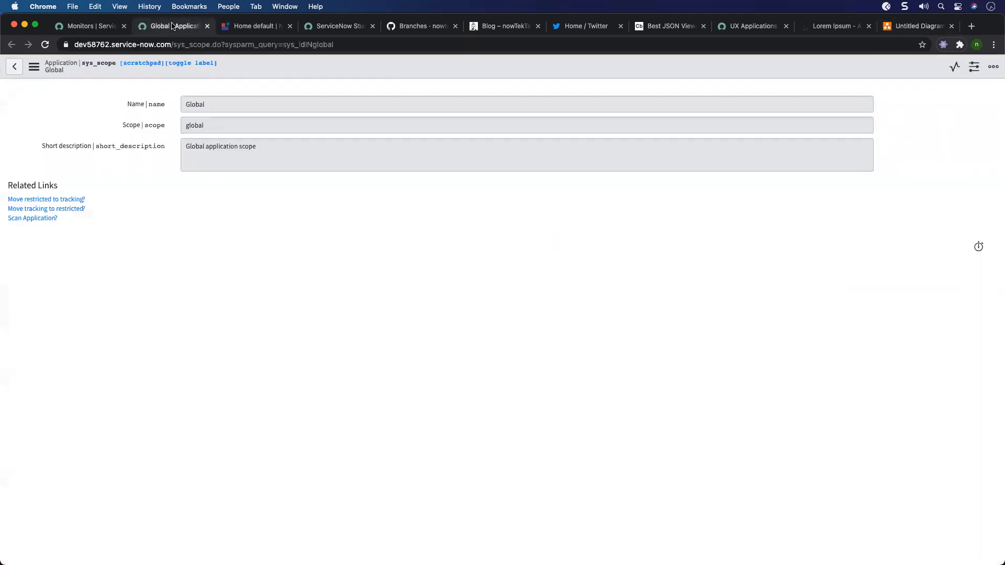
left_click(206, 26)
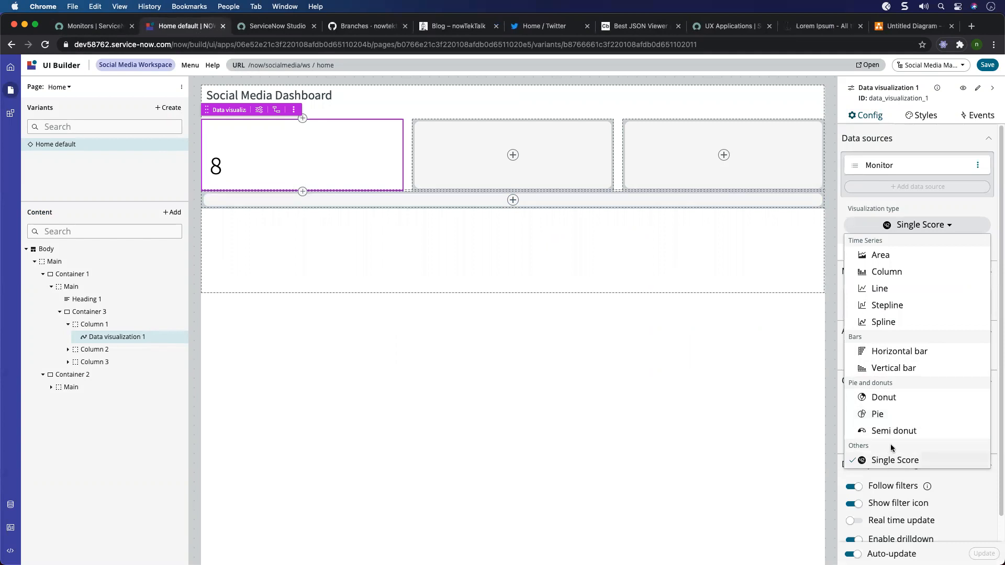
Try the Pie visualization type with its metric options and switch the visualization back to Single Score.
left_click(874, 415)
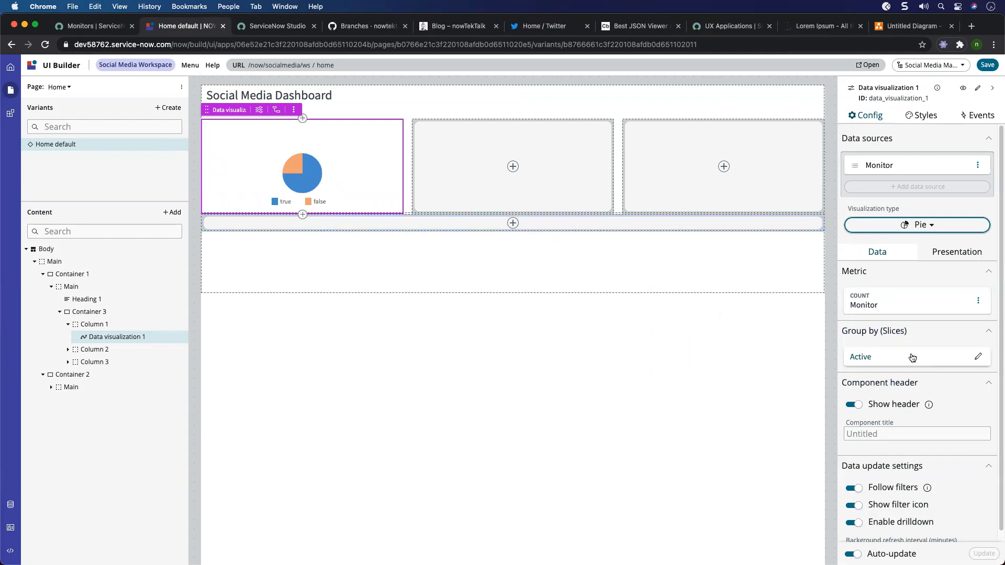
left_click(908, 305)
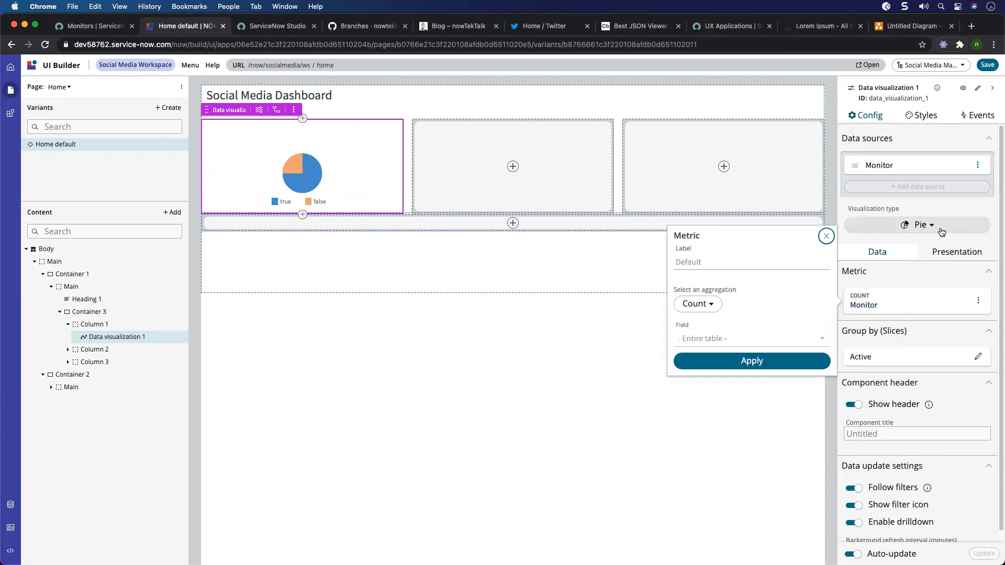
left_click(920, 225)
left_click(896, 460)
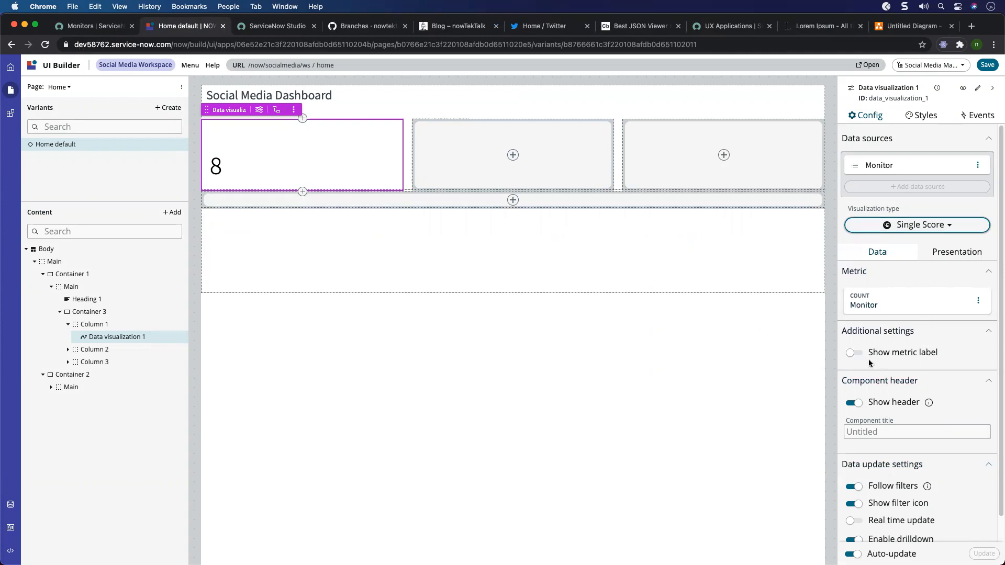
Set the data visualization's component title to "Total Monitor Records" and open its presentation settings.
left_click(880, 431)
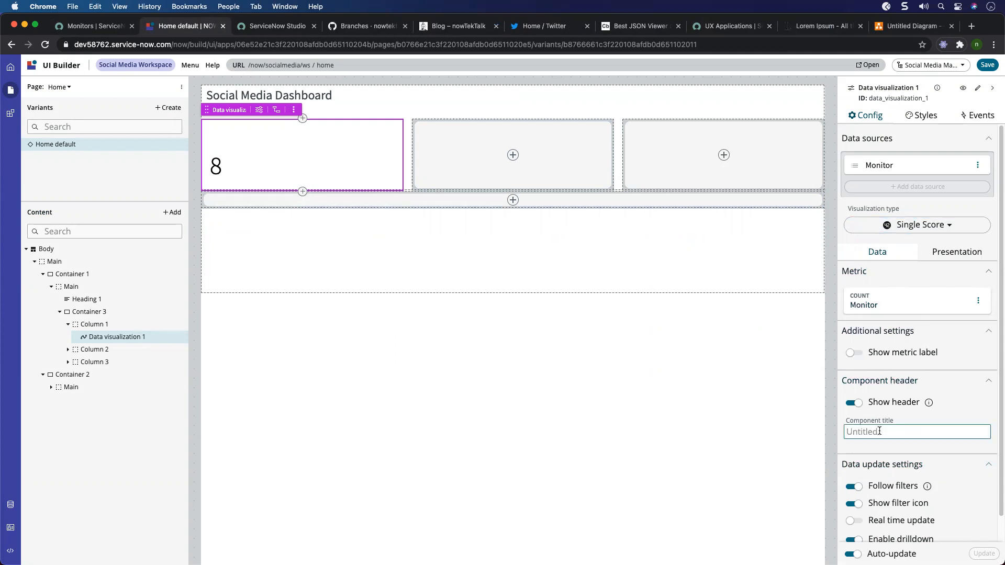
type("Total Monitor Records")
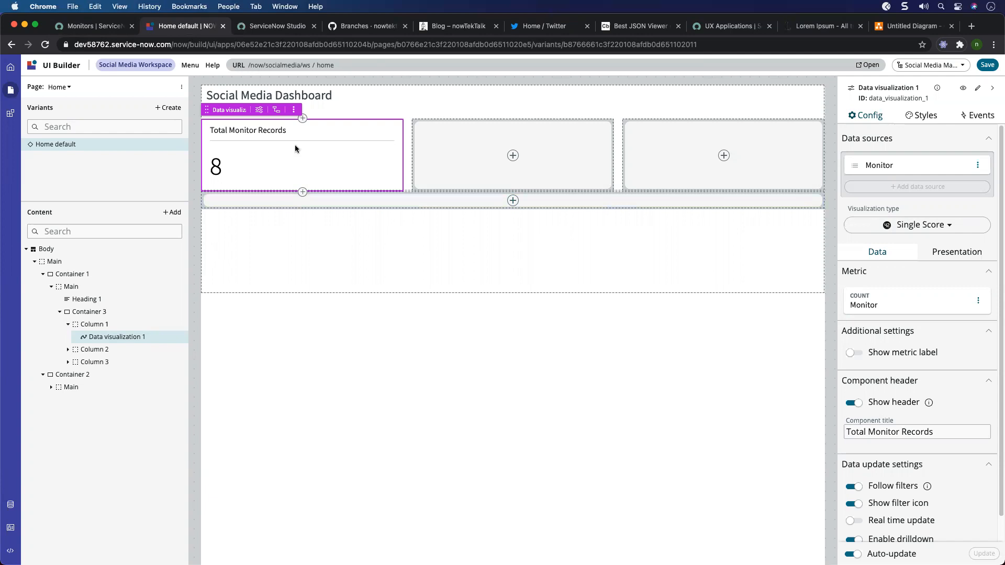
scroll(952, 369, "down", 2)
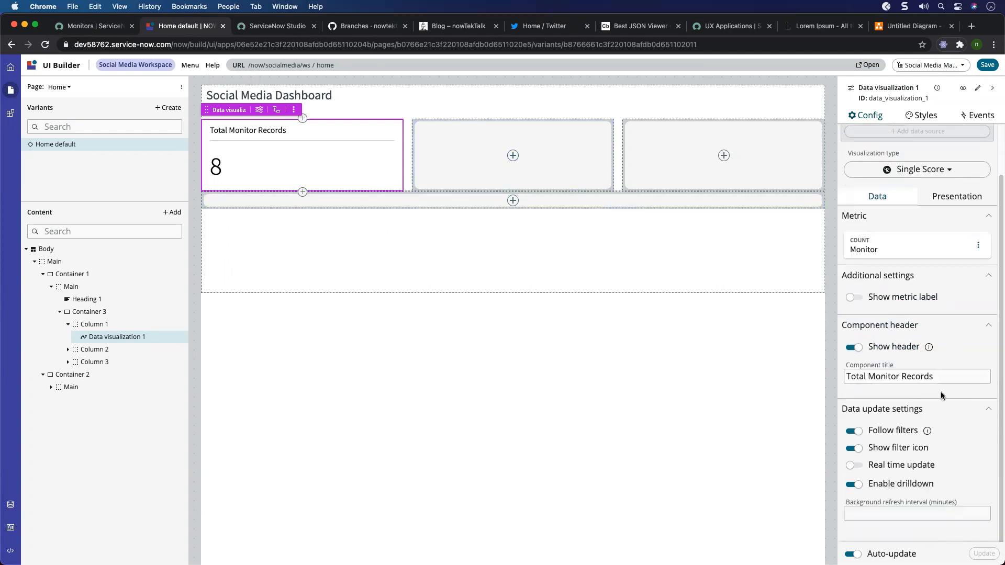
scroll(956, 205, "up", 1)
left_click(958, 217)
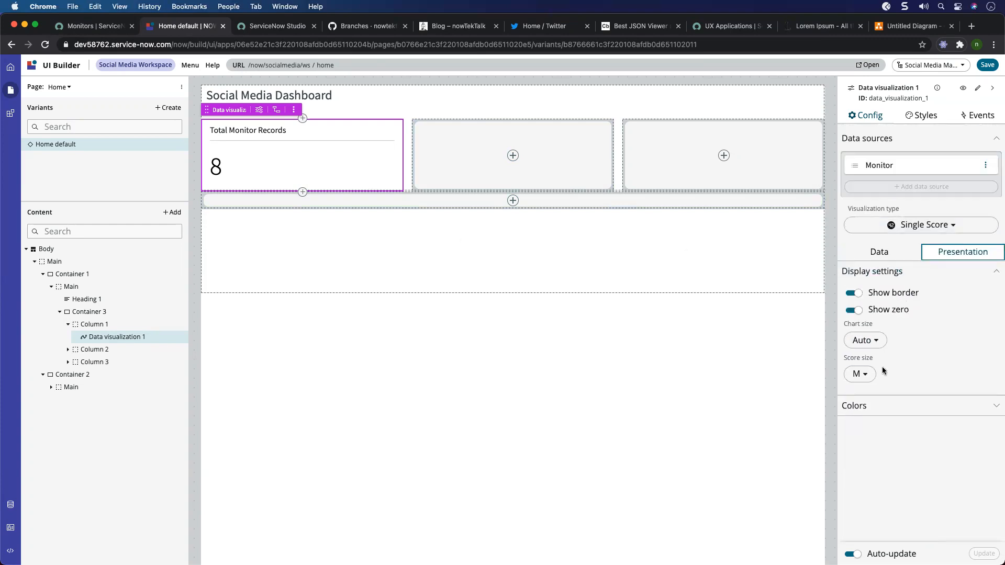
Set the Total Monitor Records visualization's score size to L and its color type to Single color.
left_click(862, 376)
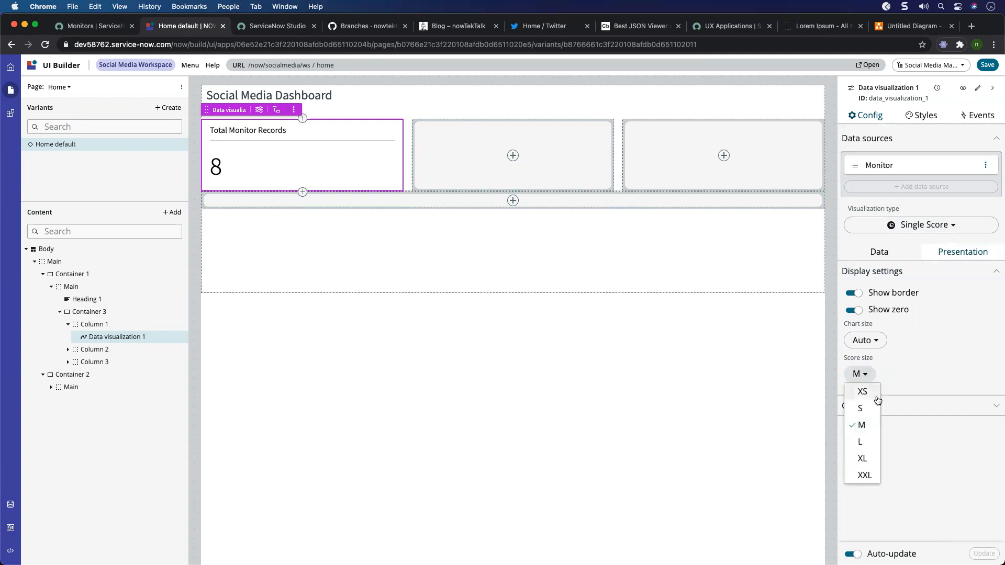
left_click(870, 441)
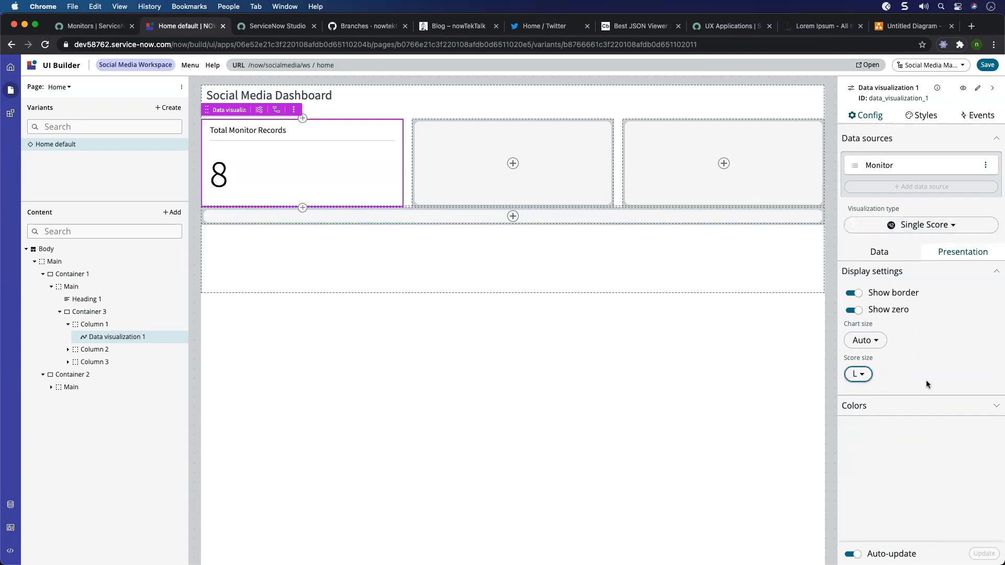
left_click(904, 406)
left_click(870, 440)
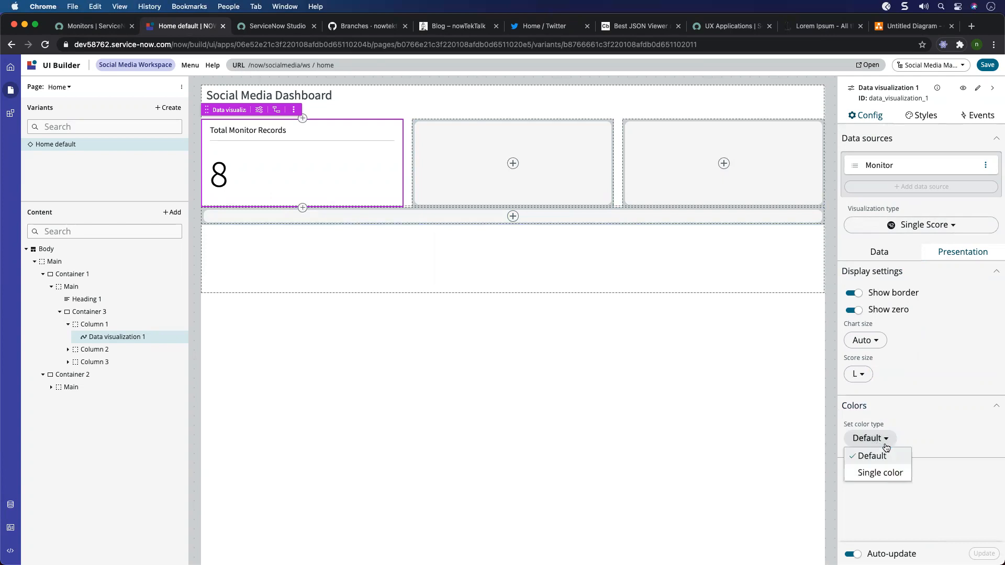
left_click(874, 474)
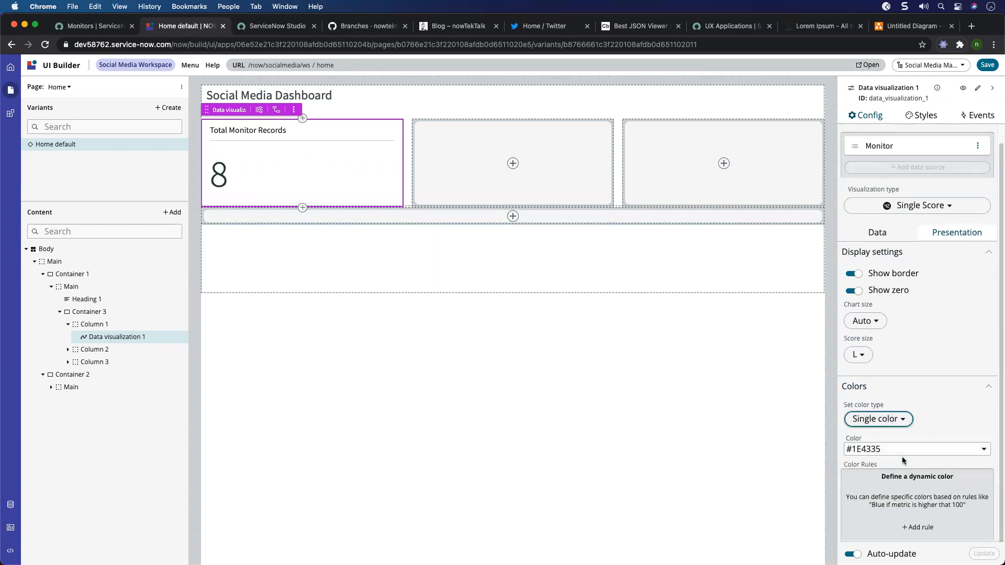
Try AliceBlue and Critical Dark Red as the score color of the Total Monitor Records visualization.
left_click(896, 451)
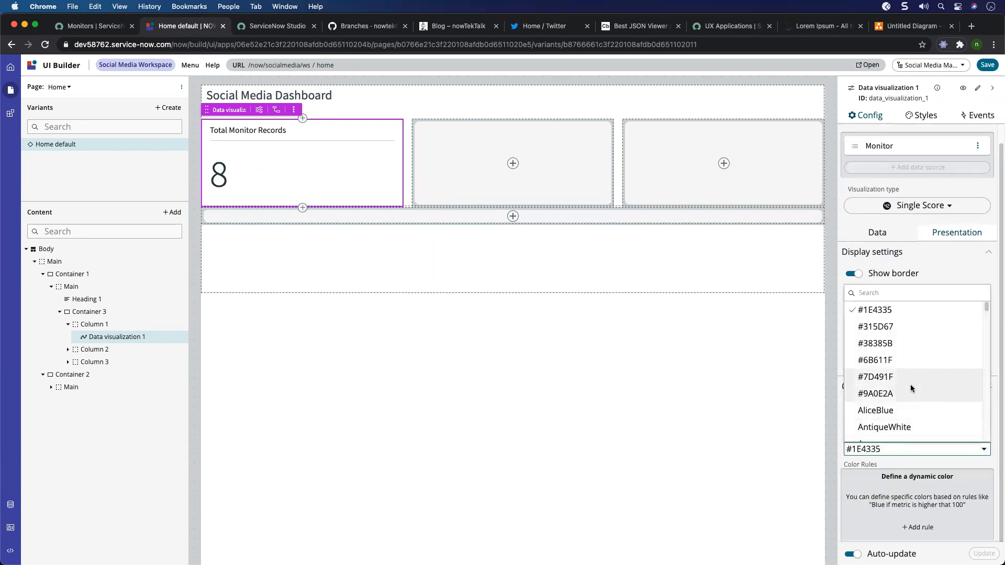
scroll(911, 388, "down", 3)
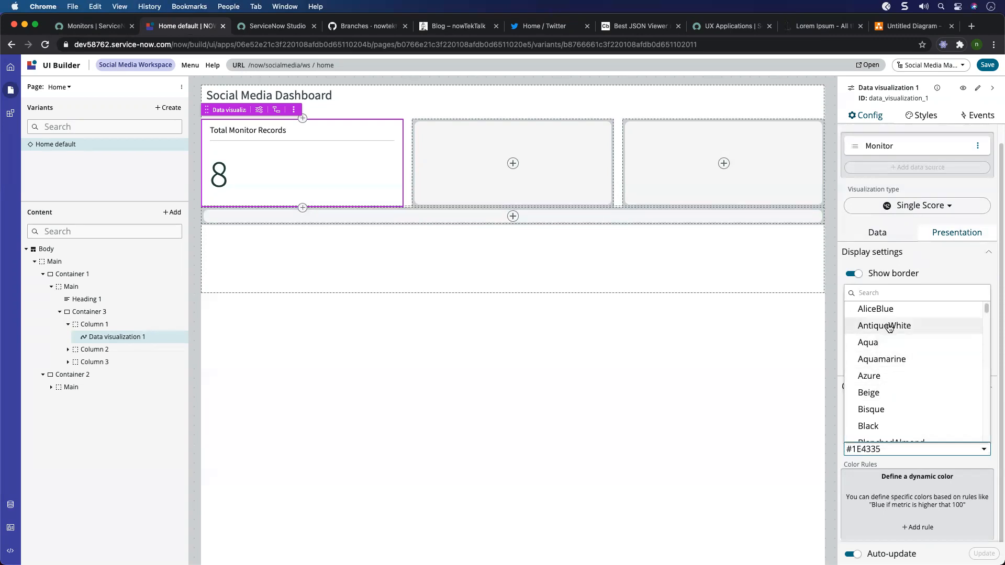
left_click(884, 310)
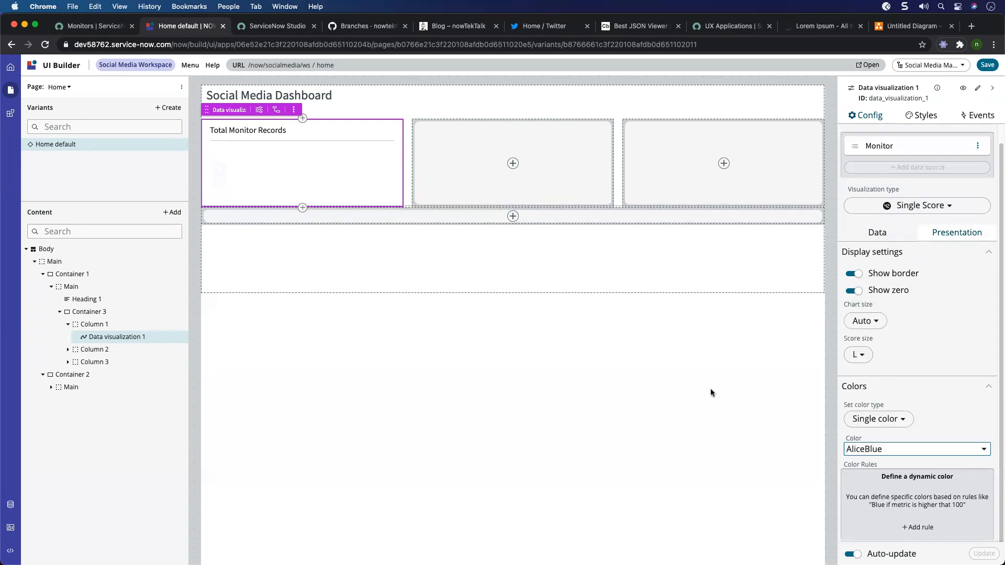
left_click(890, 453)
scroll(897, 391, "down", 9)
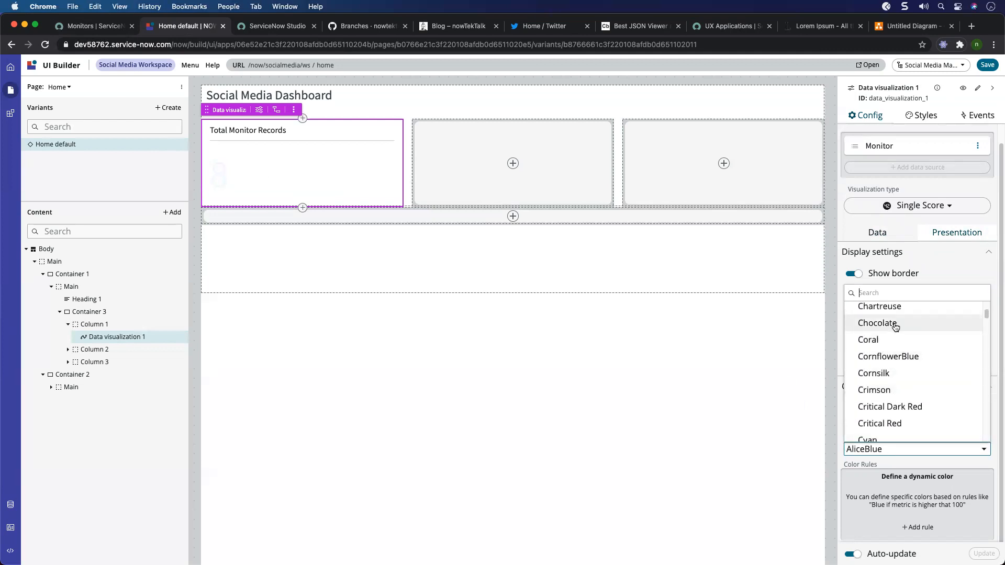
scroll(924, 406, "down", 1)
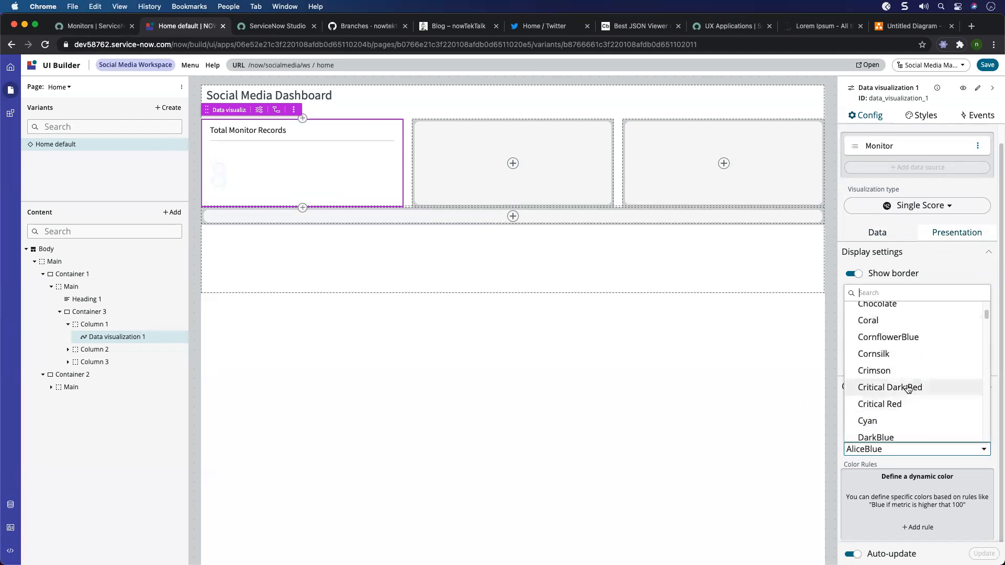
left_click(907, 390)
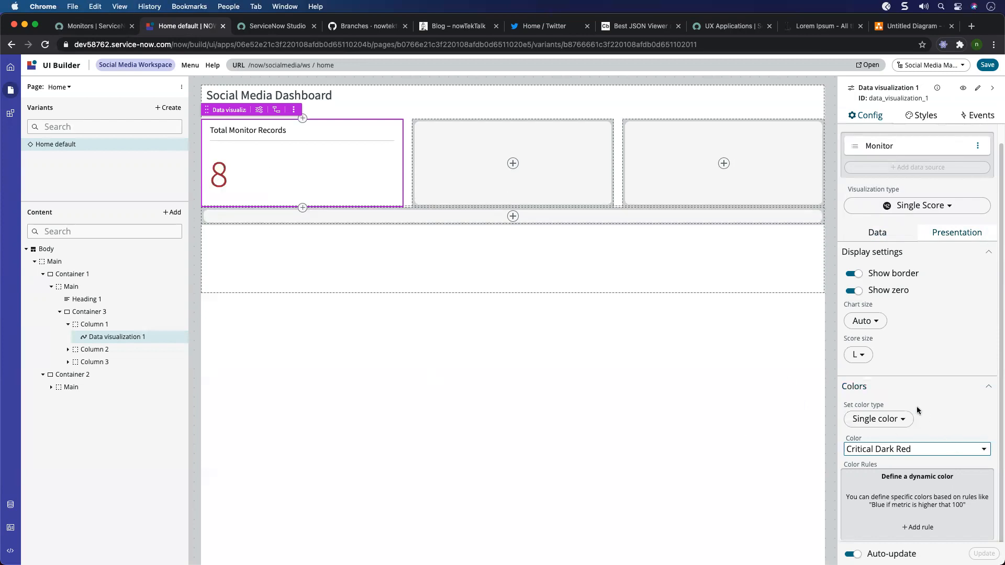
Set the score color of the Total Monitor Records visualization to Critical Red.
left_click(884, 452)
scroll(900, 418, "down", 9)
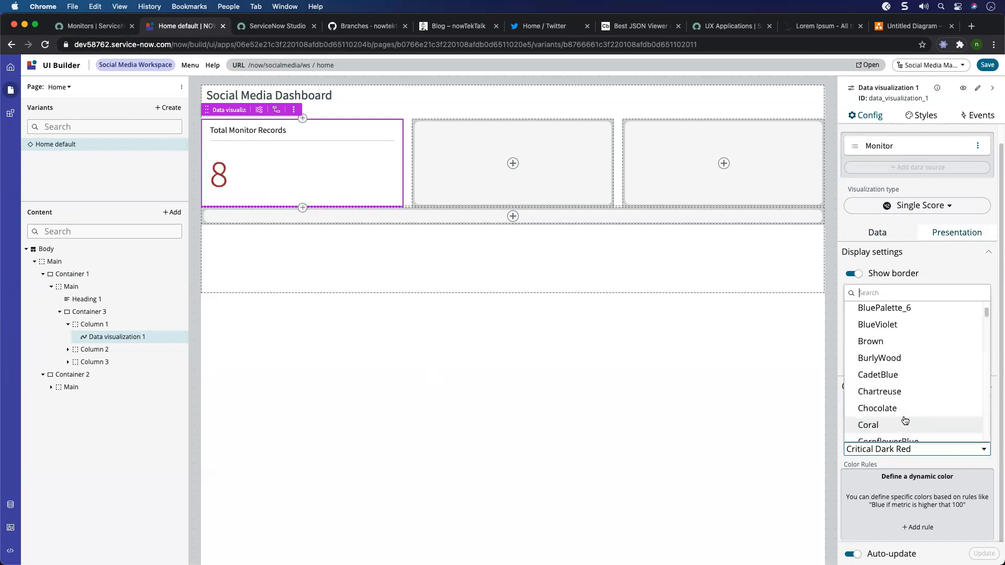
scroll(904, 421, "down", 3)
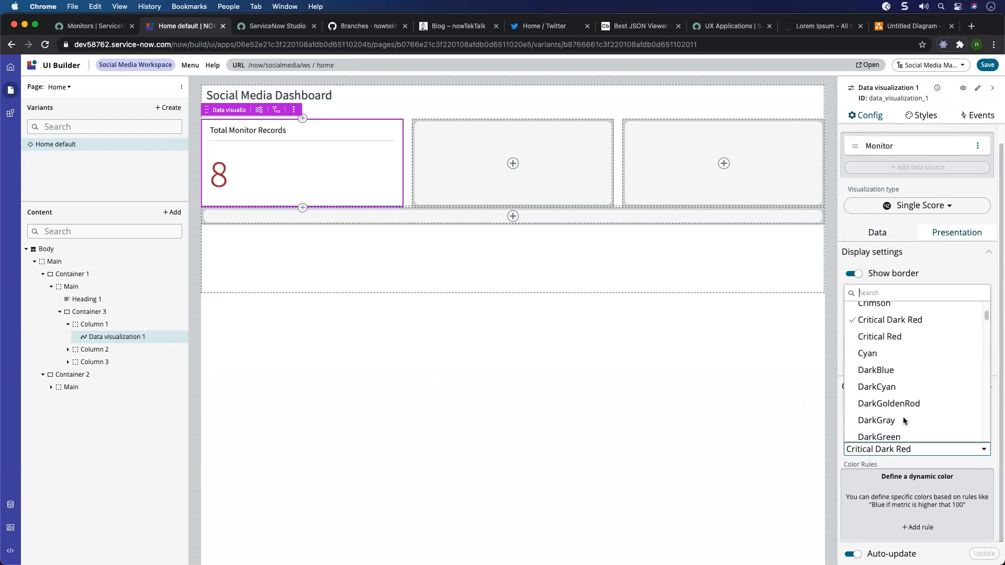
left_click(872, 336)
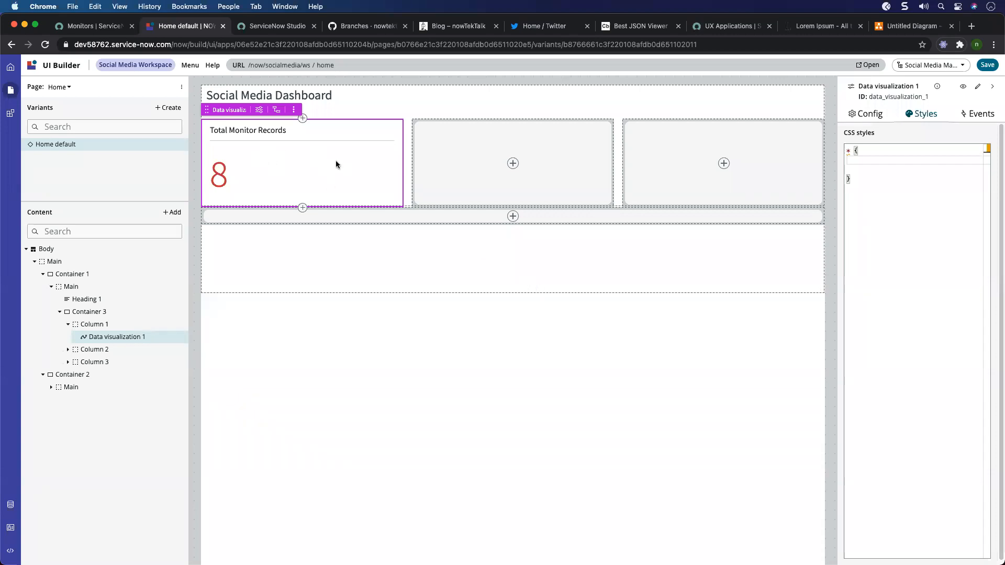
Review the data visualization's configuration, expand Column 2 in the content tree and inspect Column 1's styles.
left_click(866, 114)
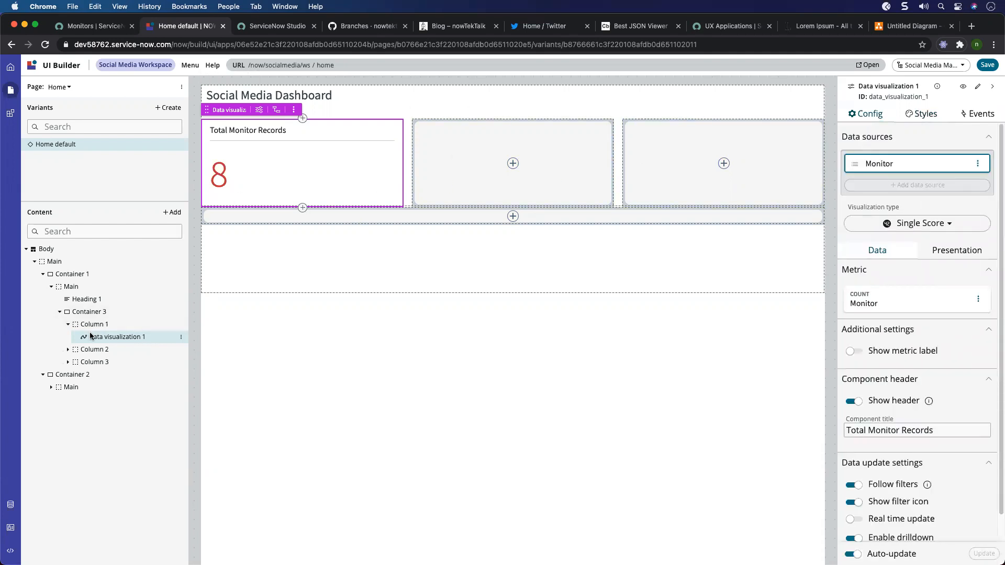
left_click(68, 349)
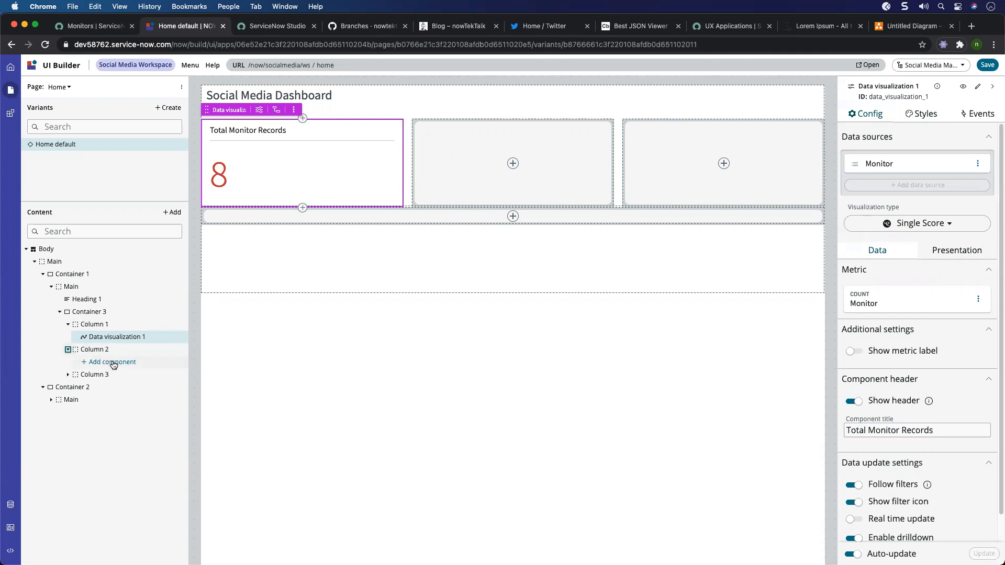
left_click(93, 325)
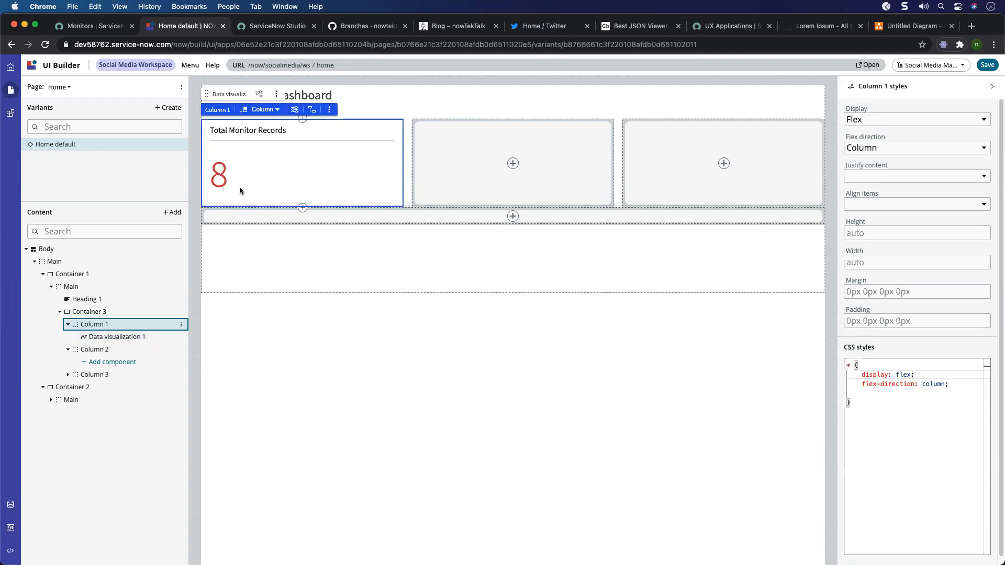
Change the component label of the data visualization in Column 1 to "Total Monitor".
left_click(136, 339)
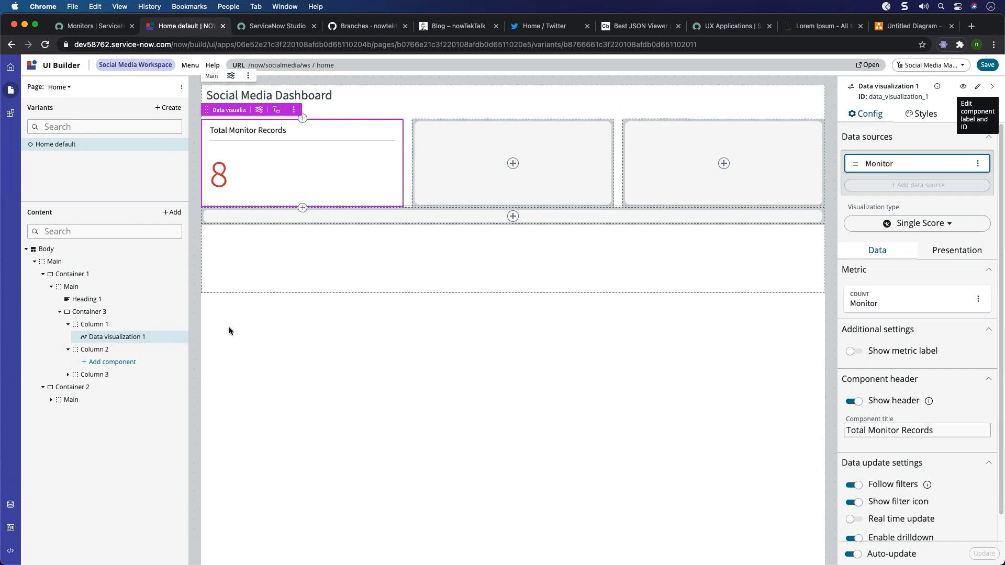
left_click(101, 341)
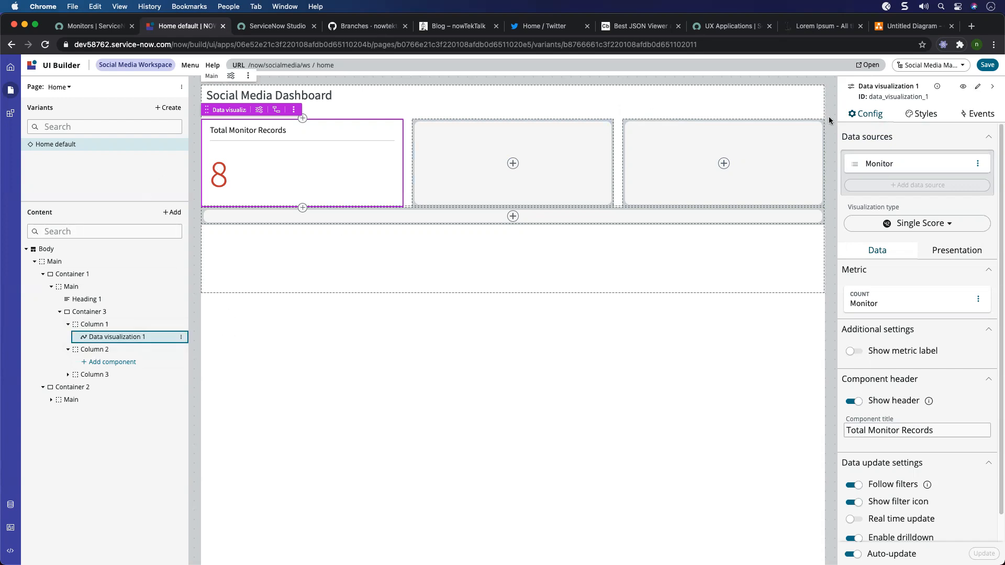
left_click(979, 88)
left_click_drag(931, 139, 787, 139)
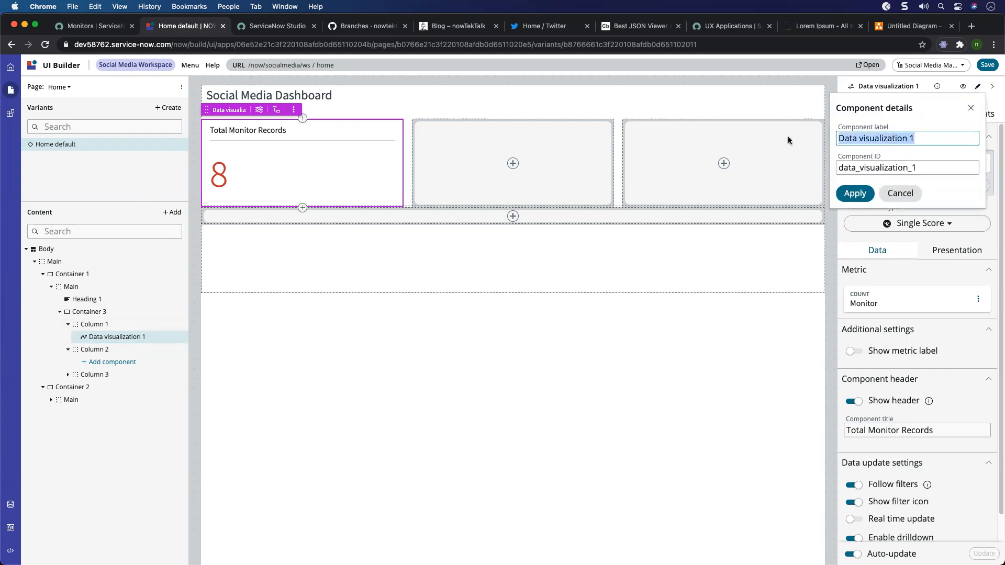
type("Total Monitor")
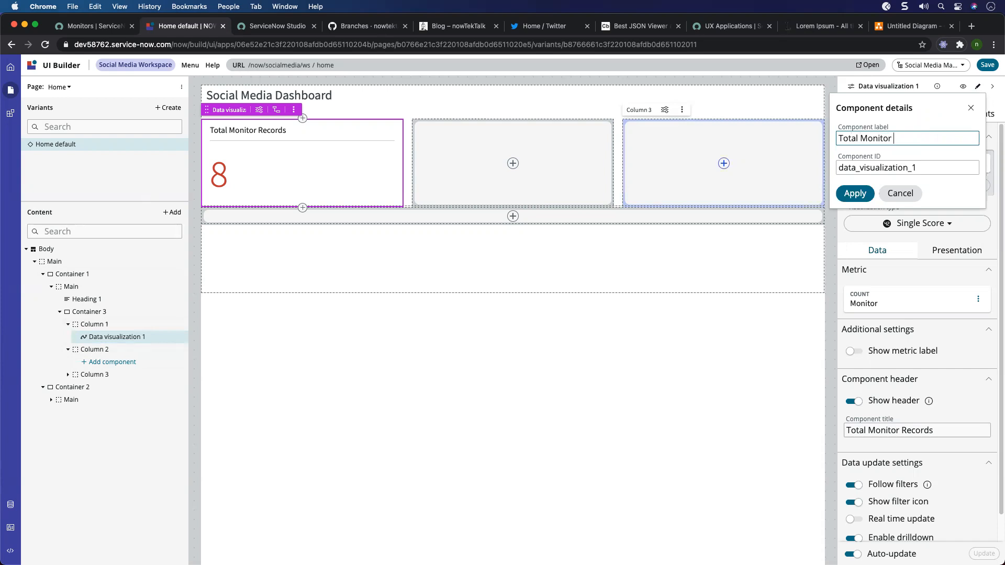
Set the first data visualization's component label to "Total Monitor Records".
type(" Records")
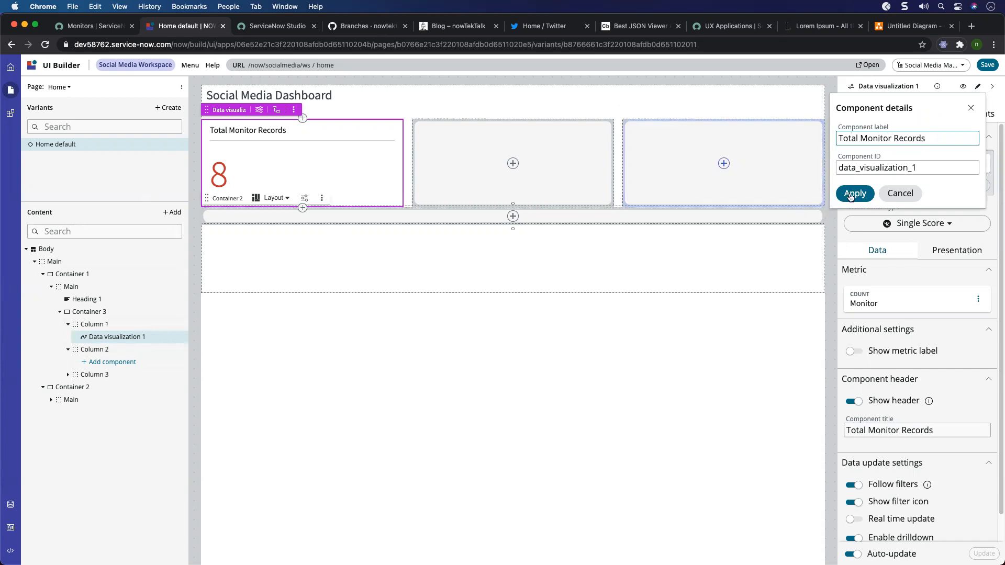
left_click(854, 193)
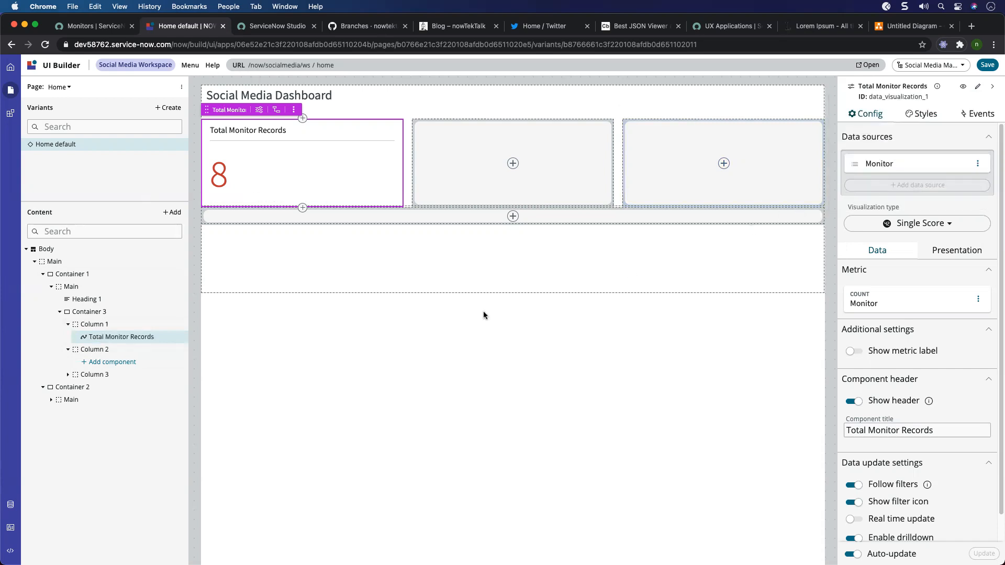
left_click(121, 339)
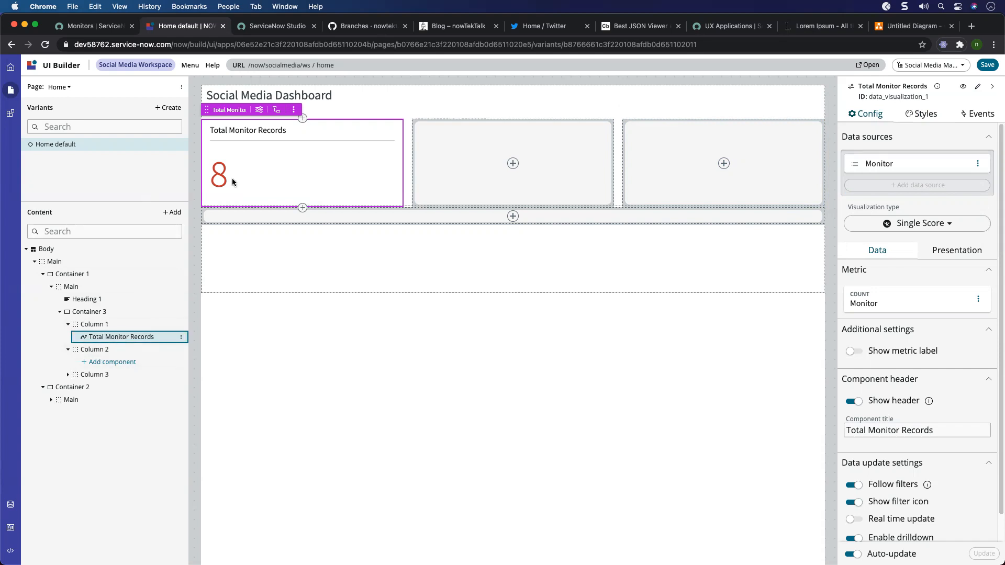
Add a Data visualization component to Column 2 and label it "Total Positive Reviews".
left_click(113, 363)
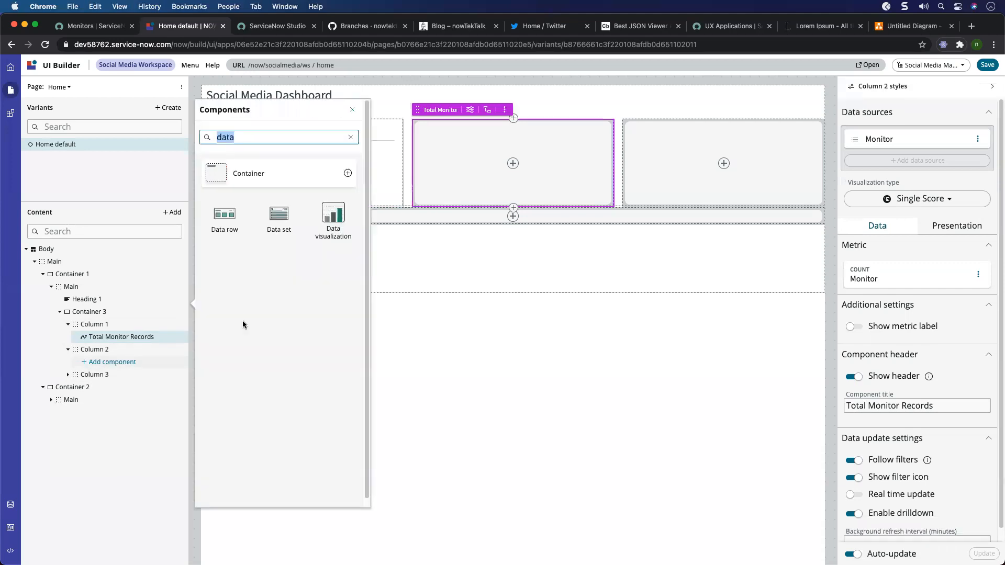
left_click(334, 218)
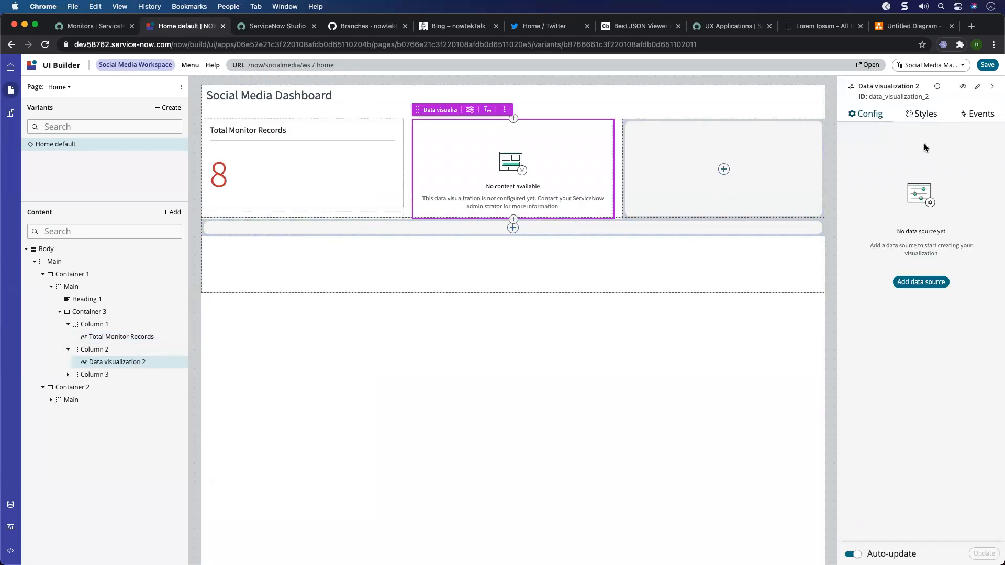
left_click(977, 87)
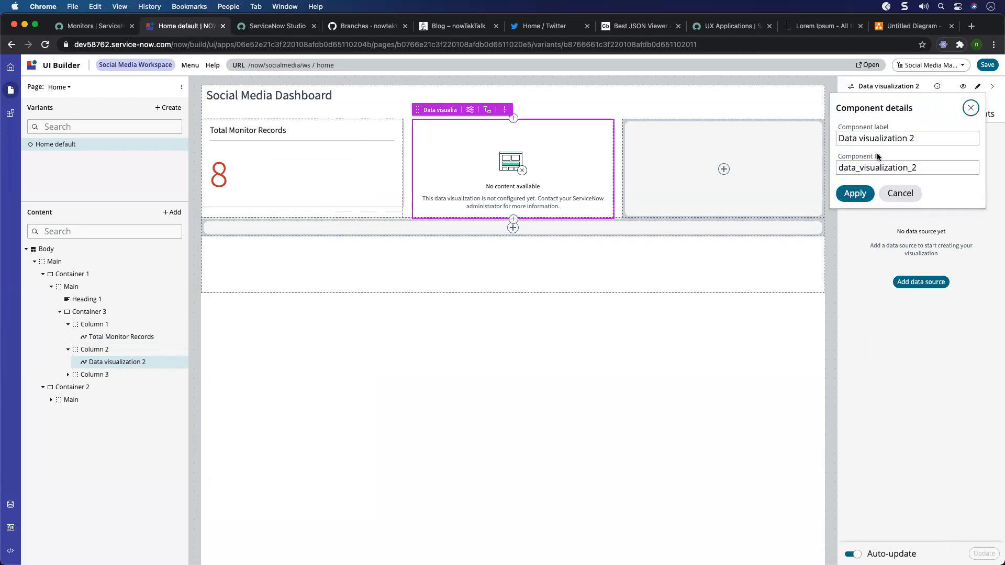
key("super+a")
type("Total")
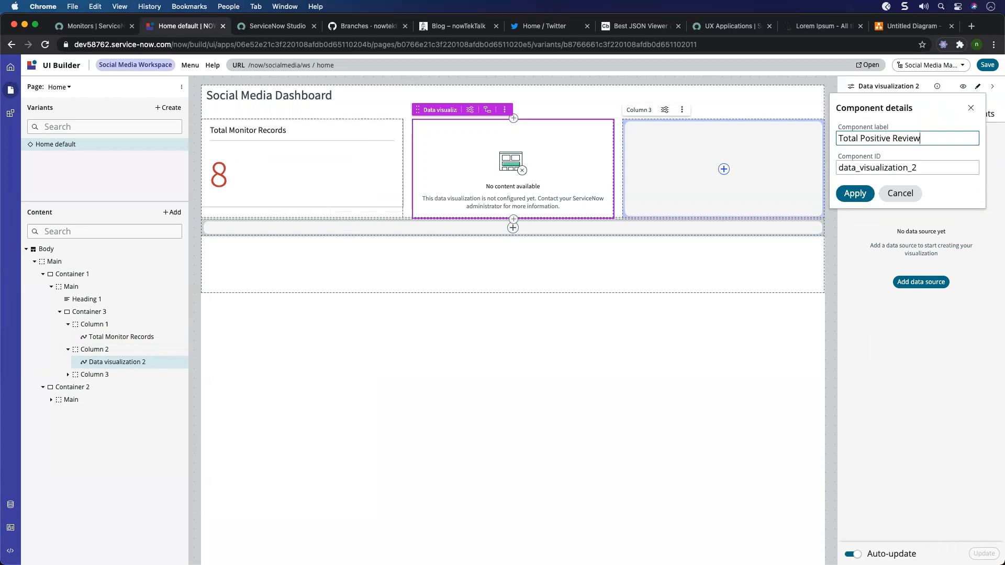
left_click(855, 193)
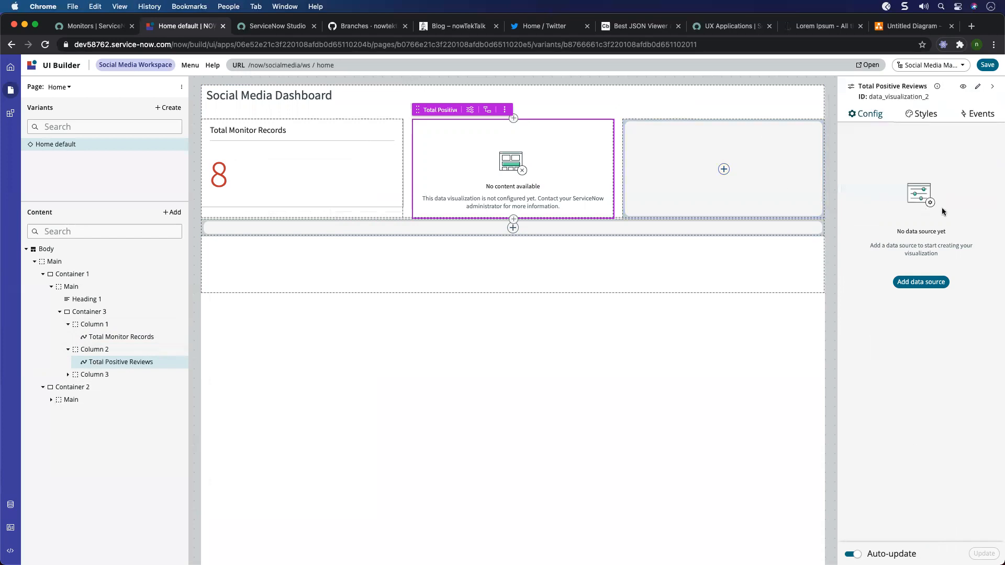
Add the Monitor table as the second visualization's data source, filtered by the custom condition Type is Negative.
left_click(921, 282)
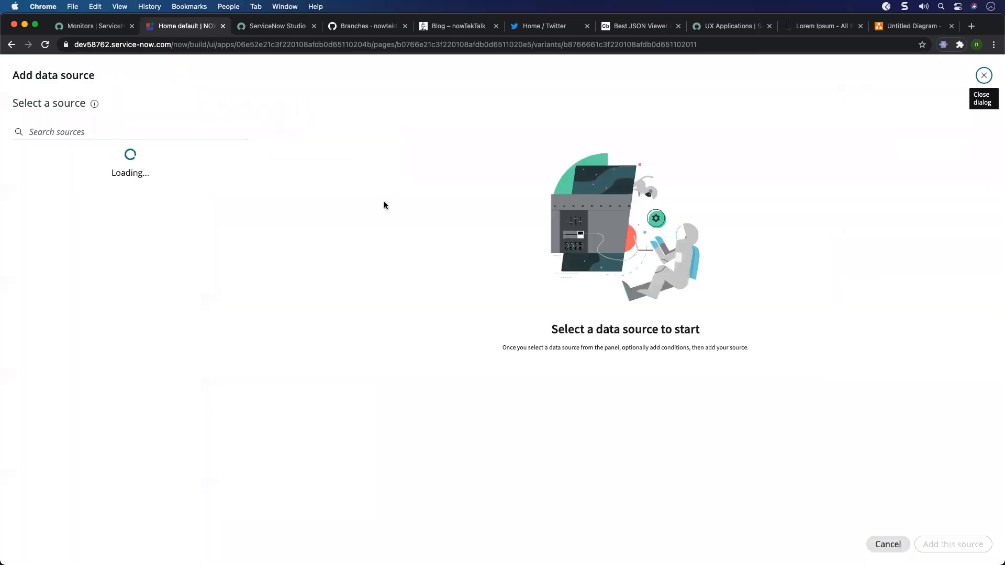
left_click(97, 167)
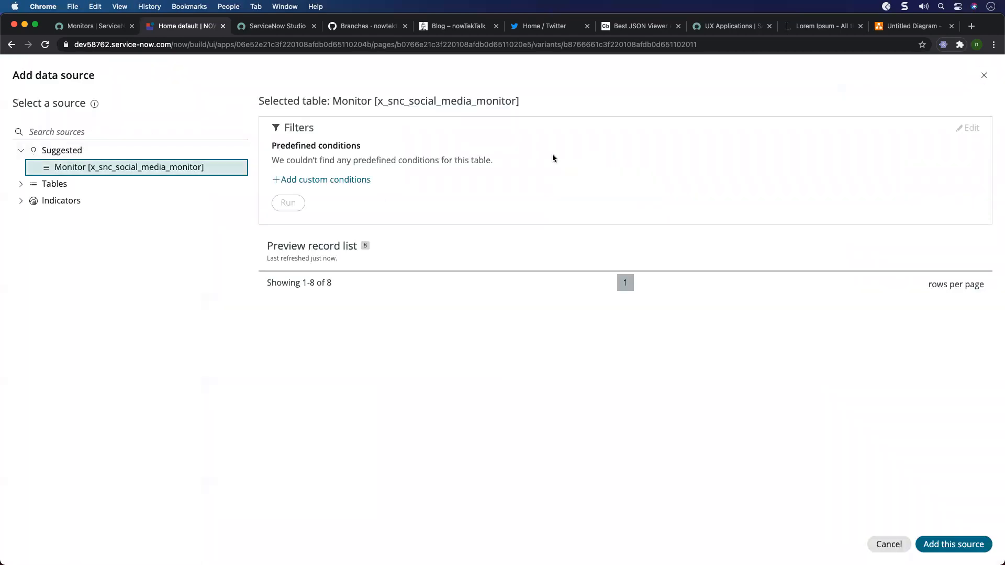
left_click(303, 183)
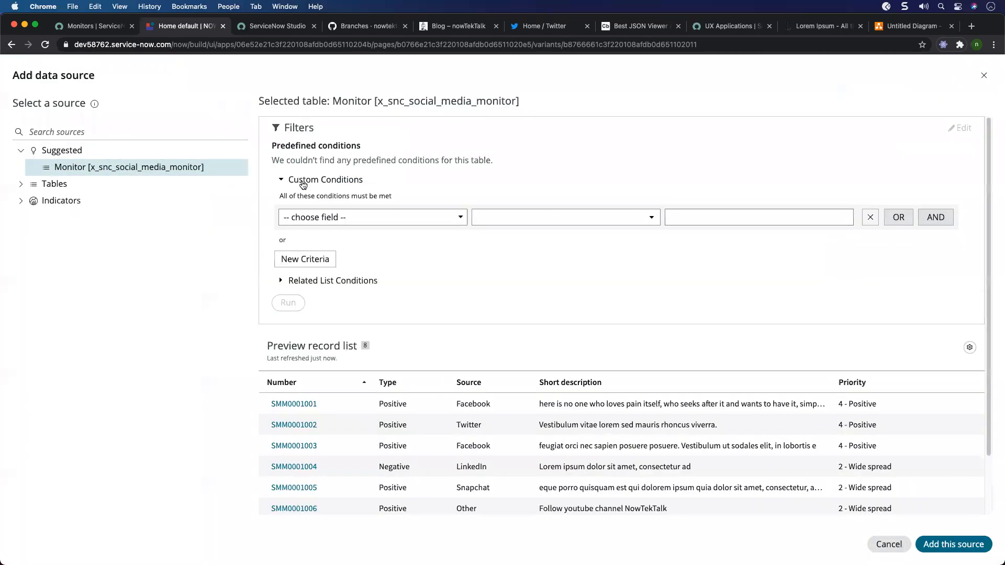
left_click(324, 217)
type("tye")
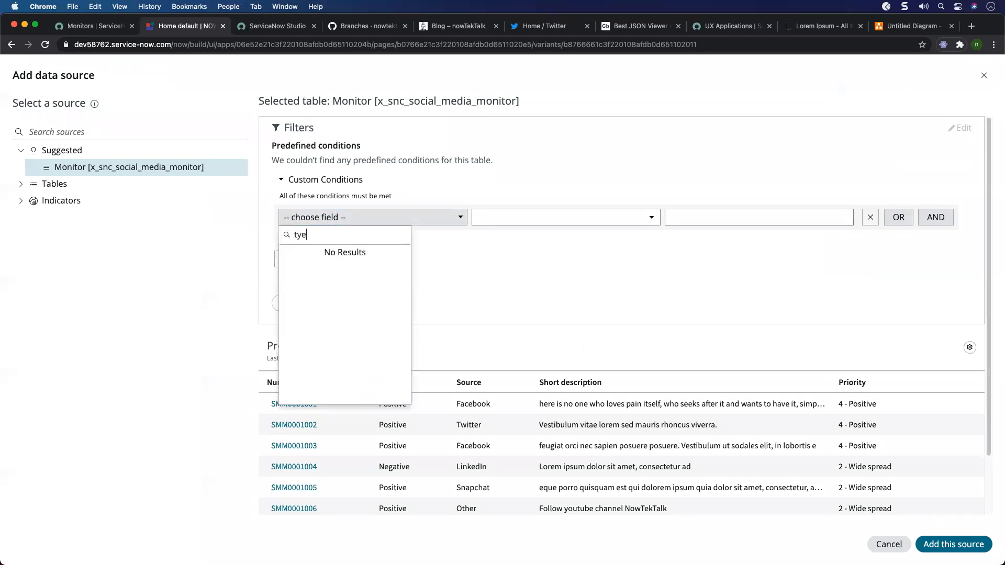
key("BackSpace")
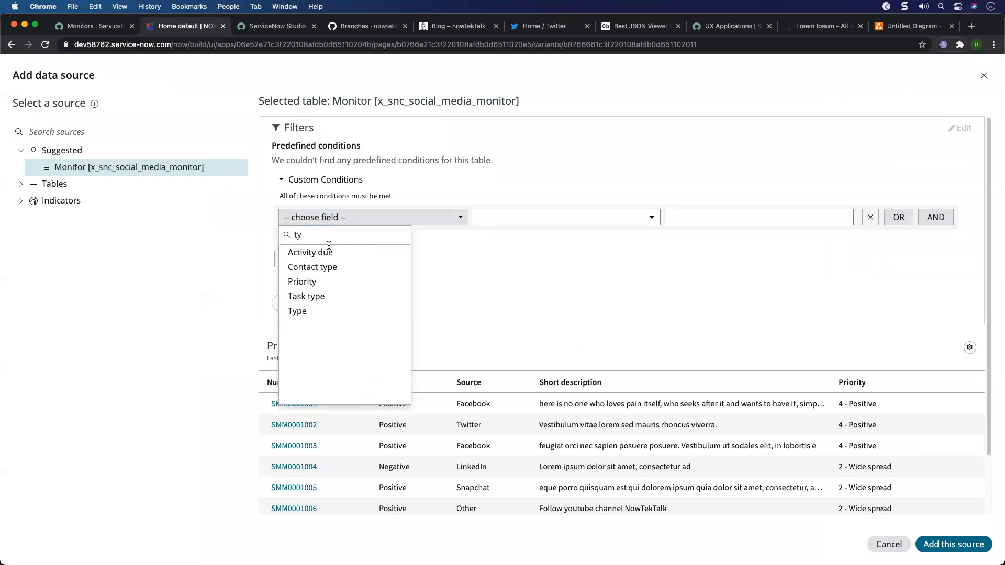
left_click(300, 312)
left_click(786, 226)
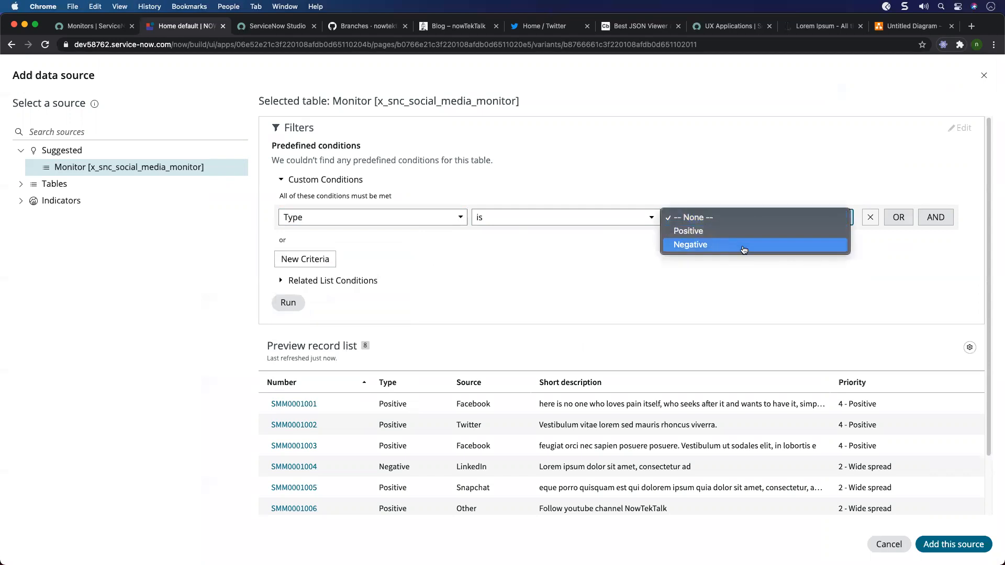
left_click(725, 242)
left_click(288, 302)
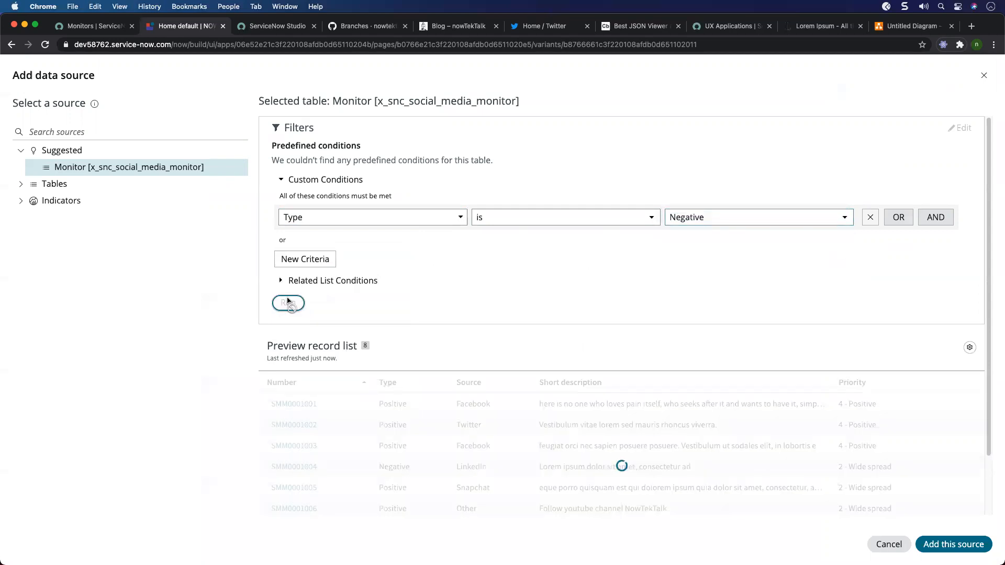
left_click(953, 544)
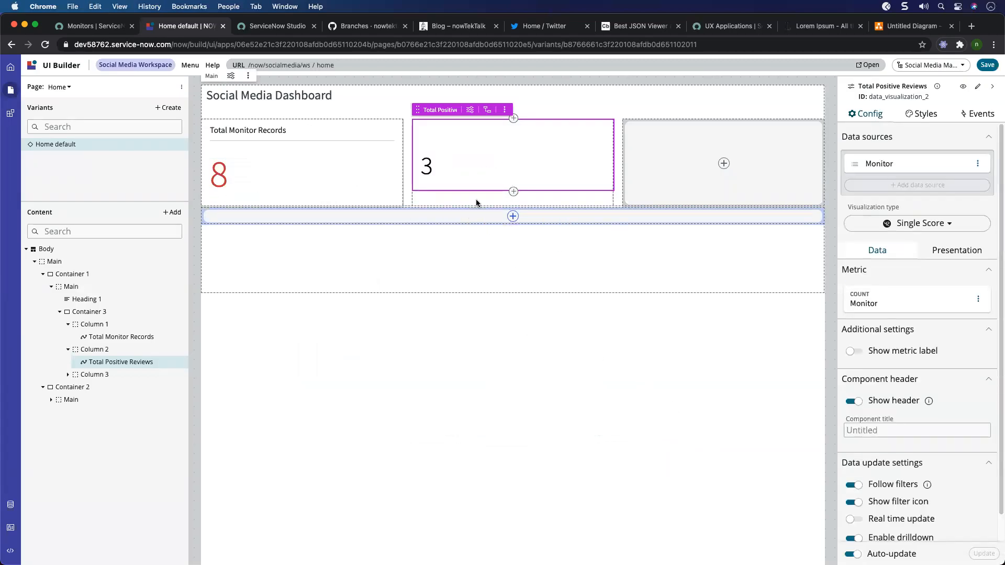
Set the second visualization's component title to "Total Positive Reviews".
left_click(877, 432)
type("tr")
key("BackSpace")
type("Toatl P")
key("BackSpace")
key("BackSpace")
key("BackSpace")
key("BackSpace")
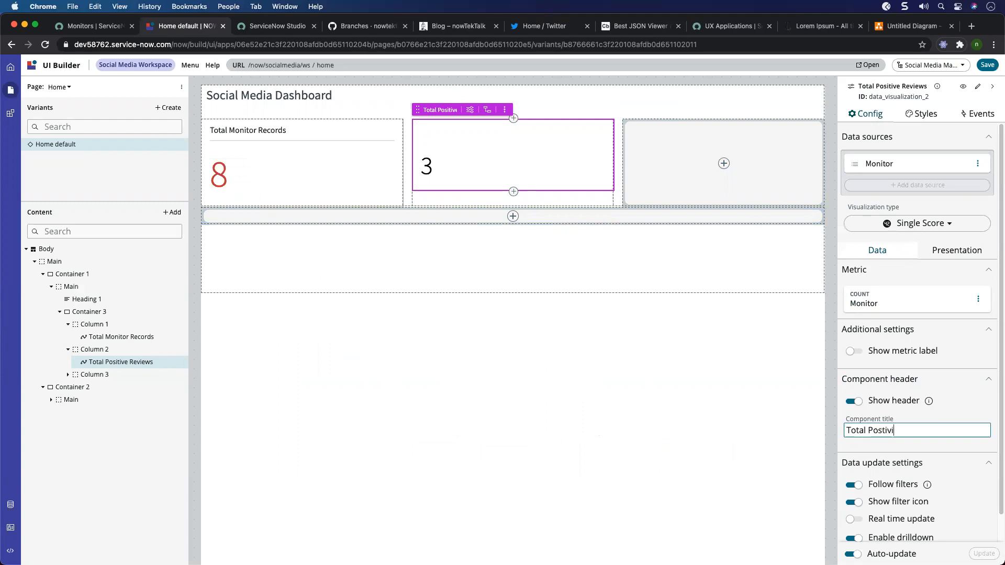
type("tal Post")
key("BackSpace")
type("itive Review")
Set the Total Positive Reviews color type to Single color and choose RoyalBlue.
left_click(956, 250)
left_click(856, 404)
left_click(885, 439)
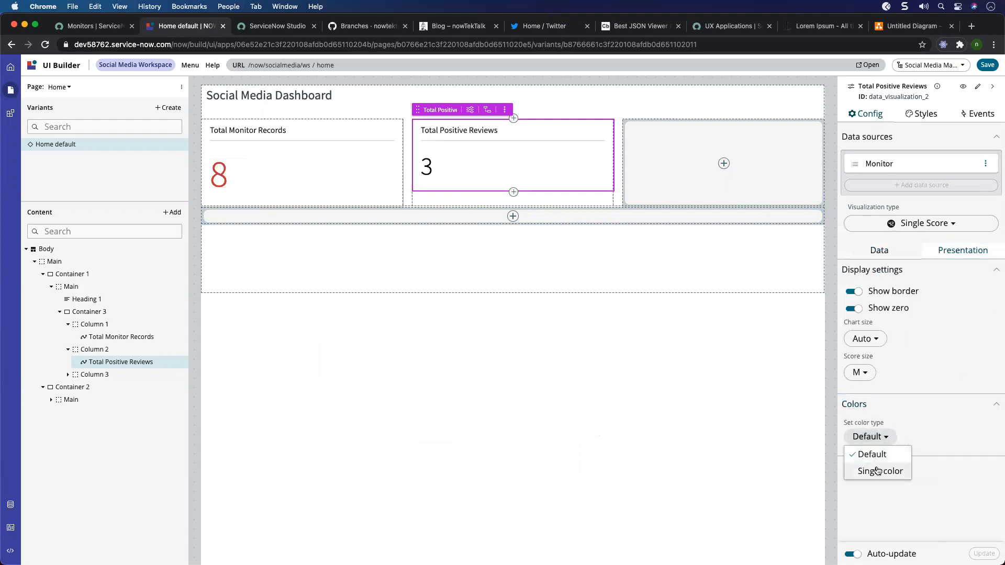
left_click(871, 470)
scroll(921, 450, "down", 1)
left_click(928, 438)
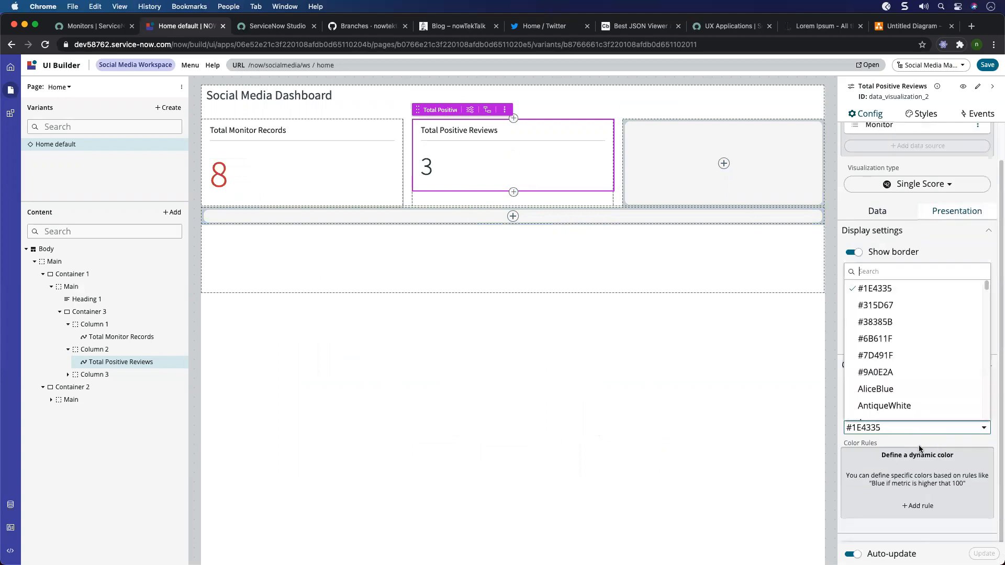
scroll(909, 357, "down", 2)
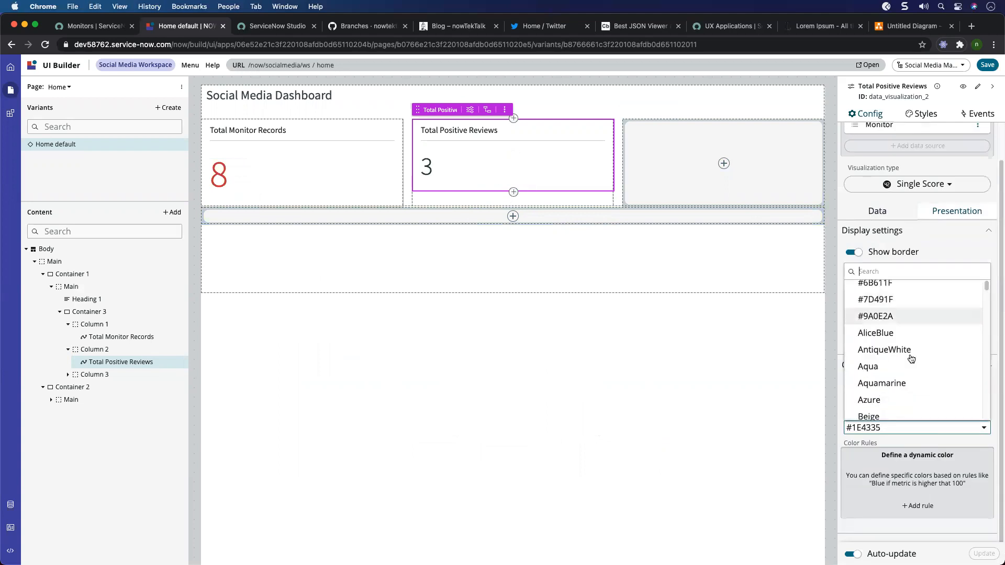
scroll(911, 359, "down", 20)
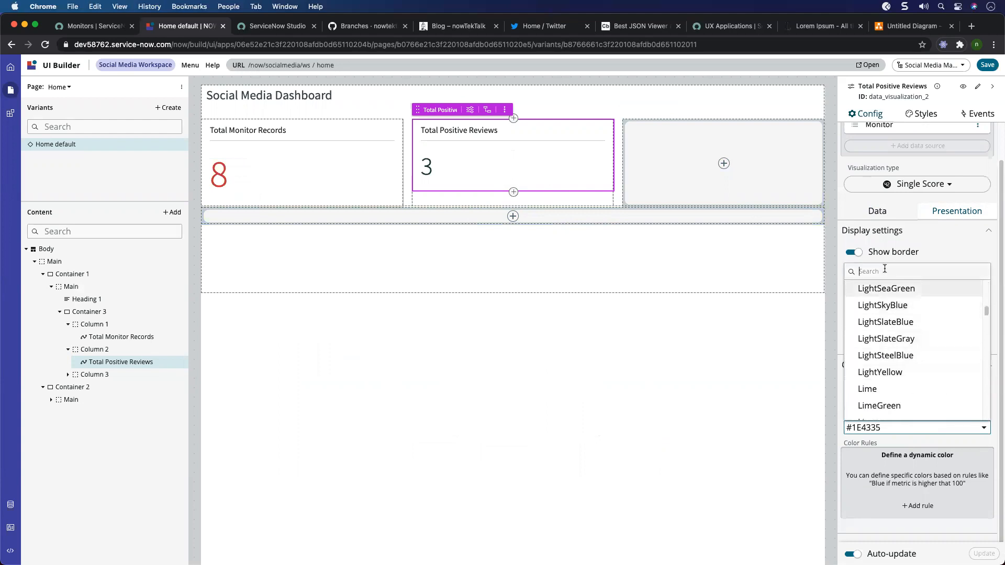
type("blue")
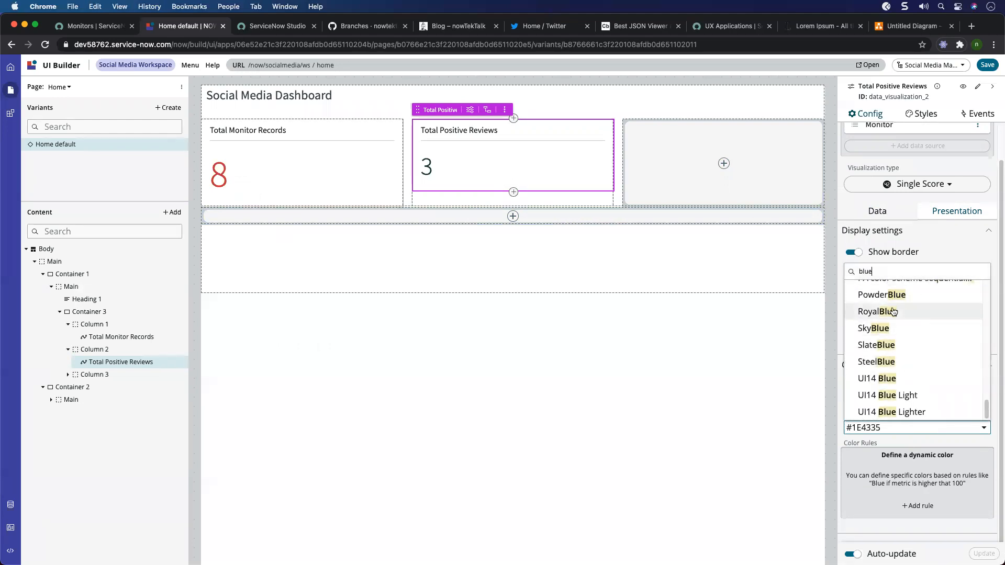
left_click(892, 312)
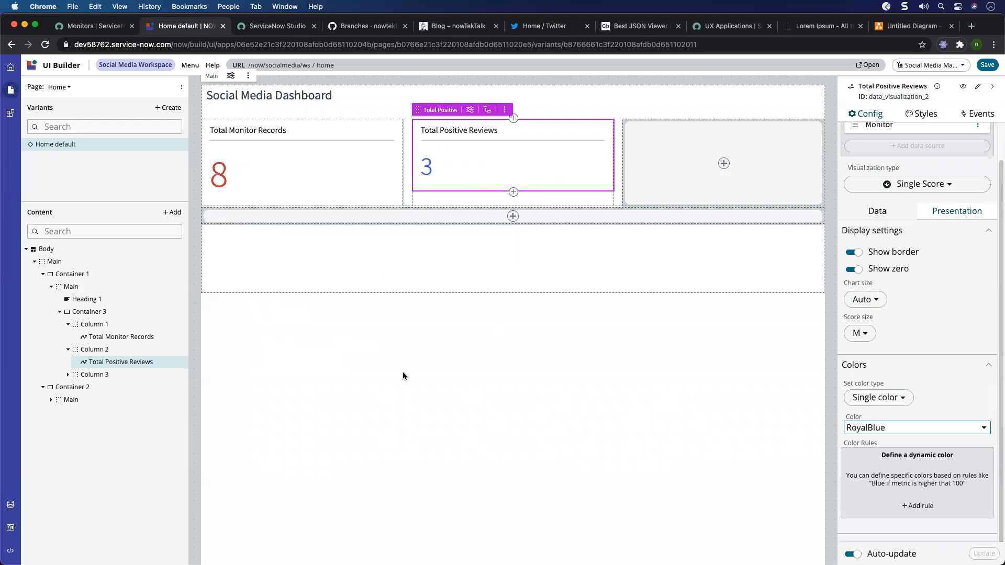
Compare the settings of both score cards and set the Total Positive Reviews score size to L.
left_click(370, 173)
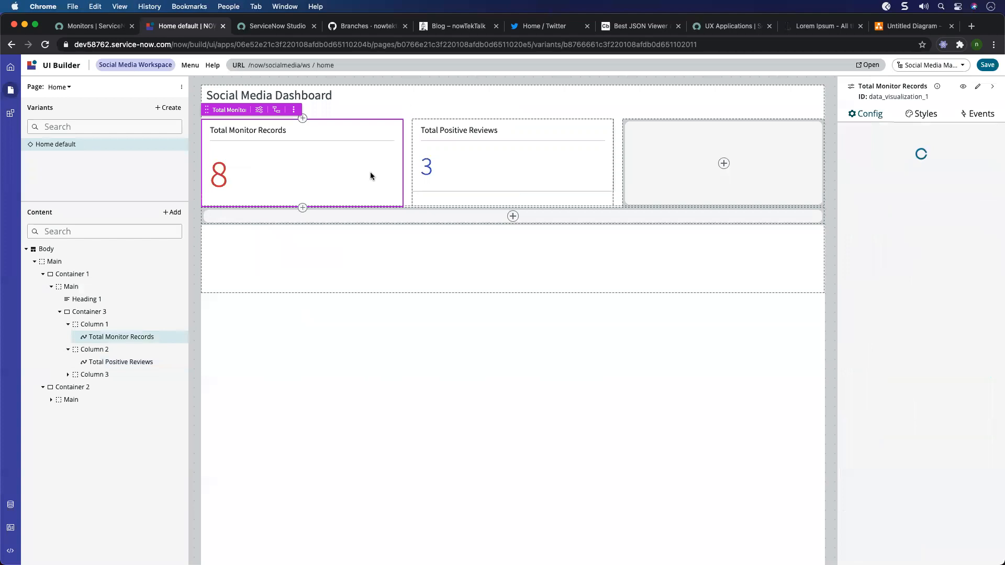
left_click(475, 169)
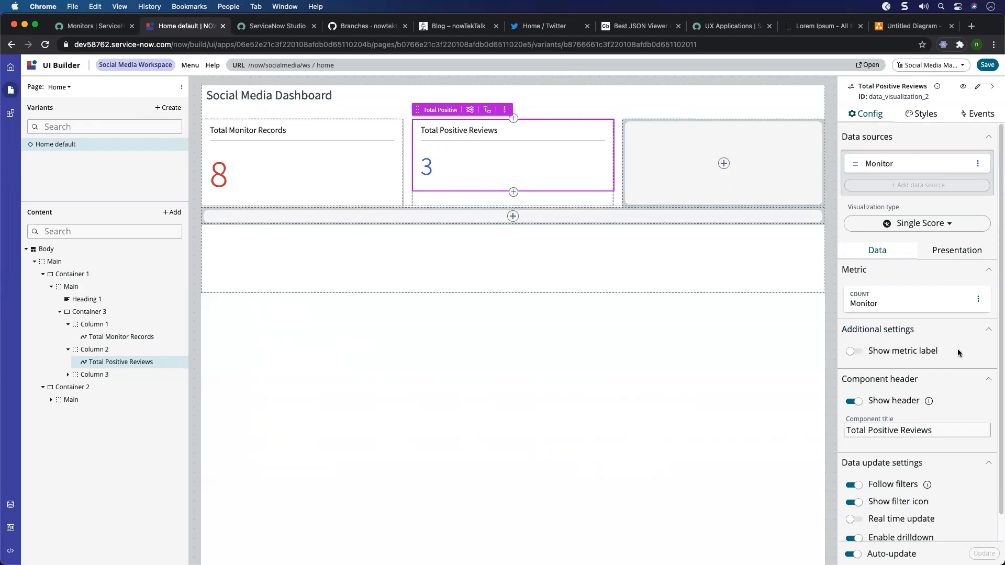
scroll(958, 353, "down", 2)
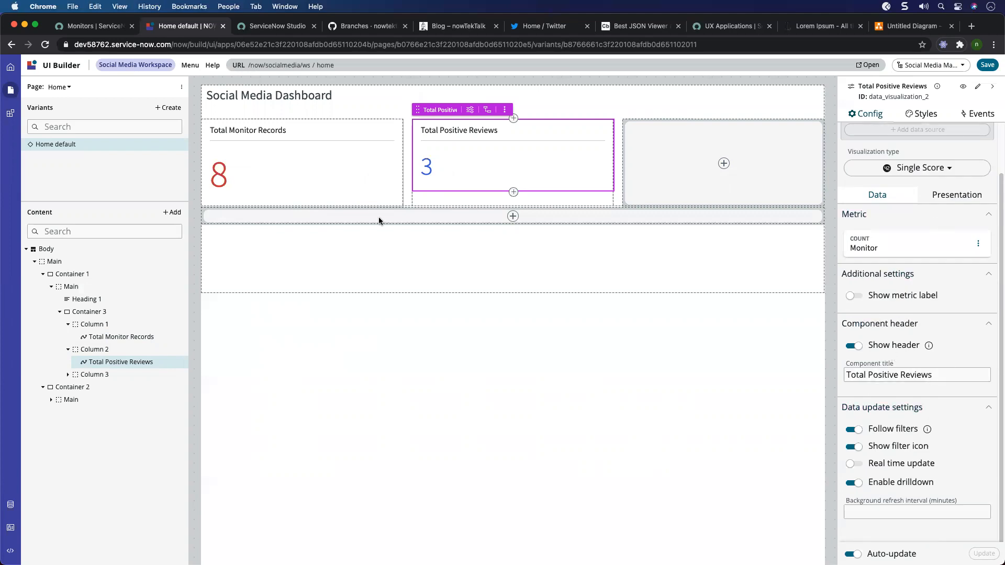
left_click(223, 178)
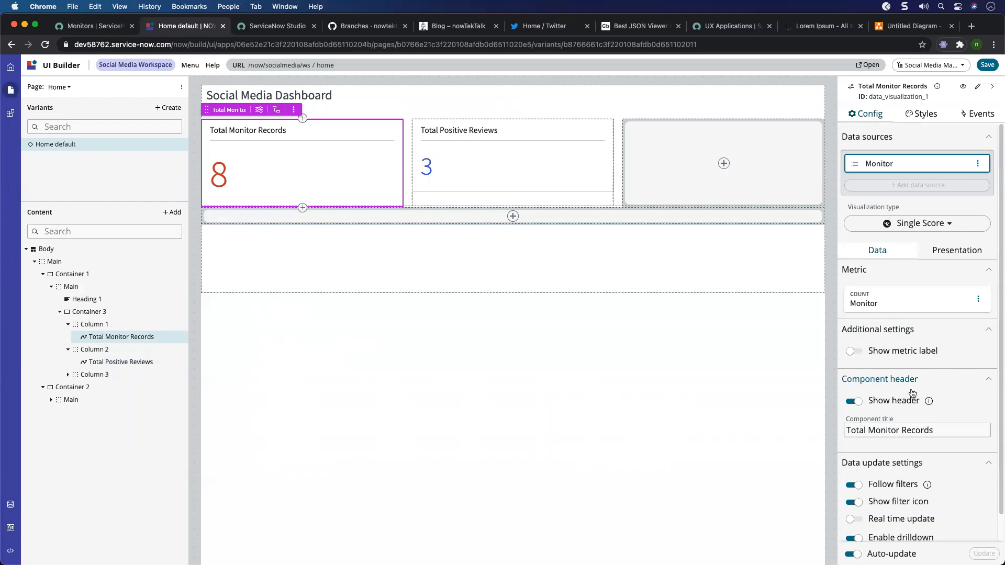
scroll(921, 392, "down", 2)
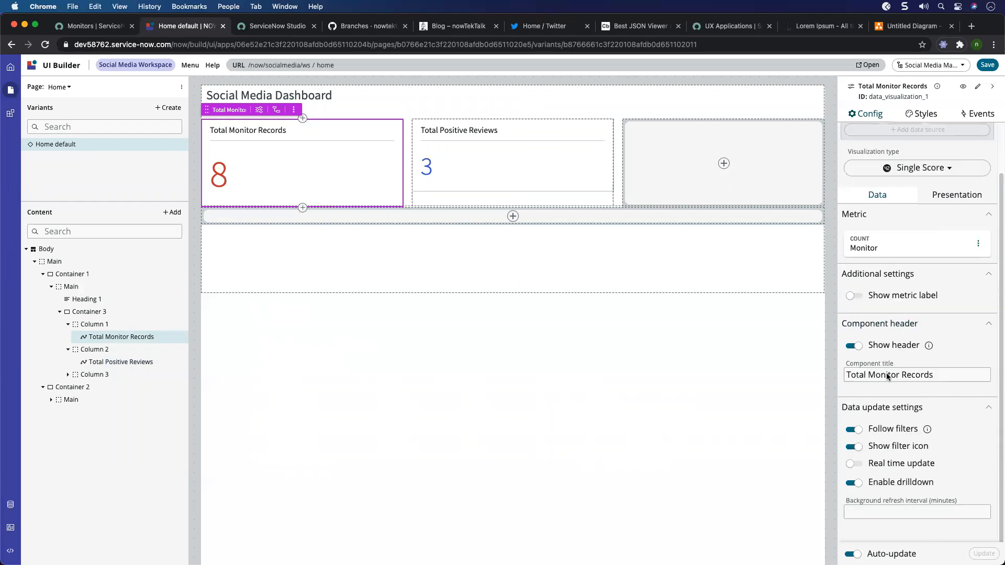
left_click(958, 198)
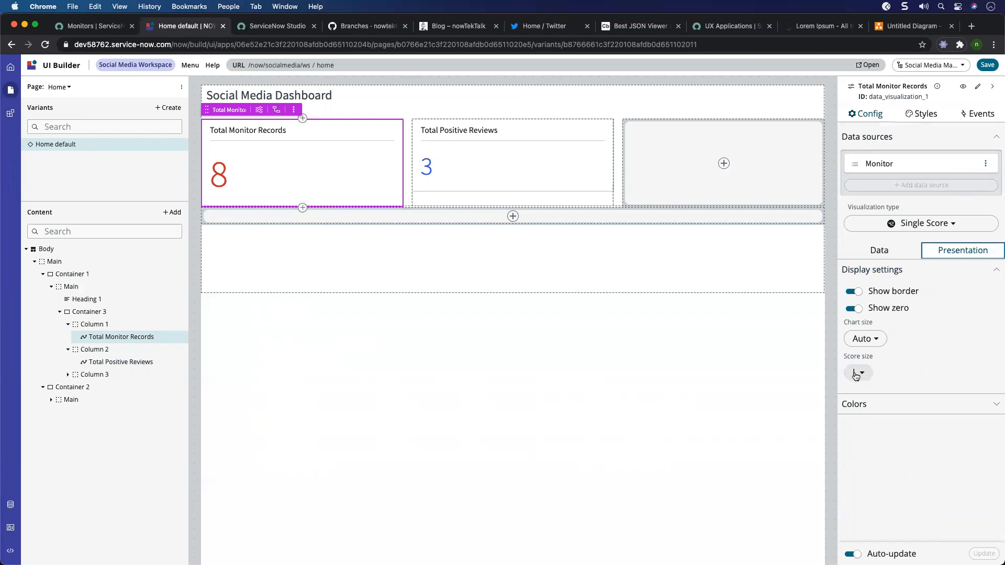
left_click(557, 192)
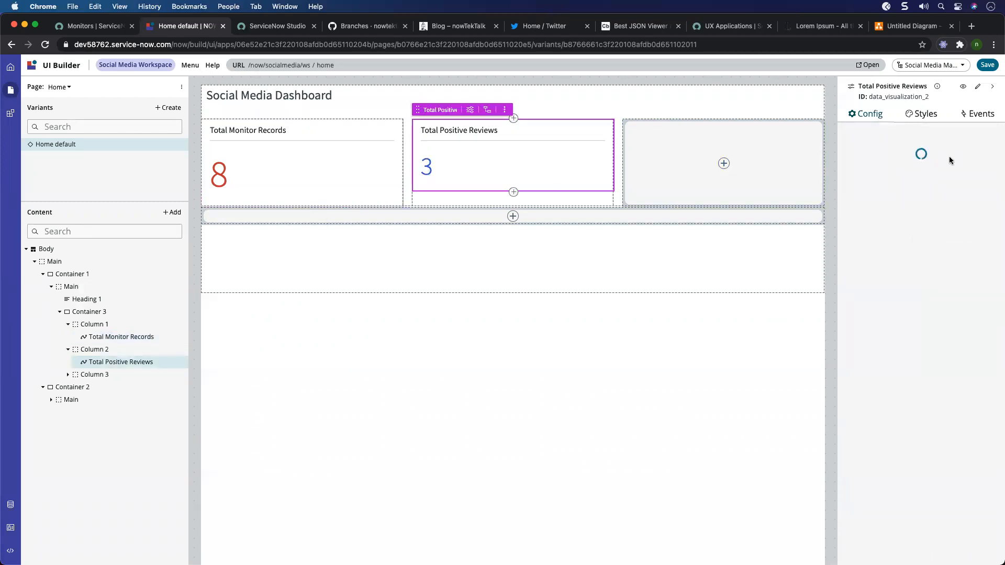
left_click(954, 253)
left_click(858, 373)
left_click(861, 441)
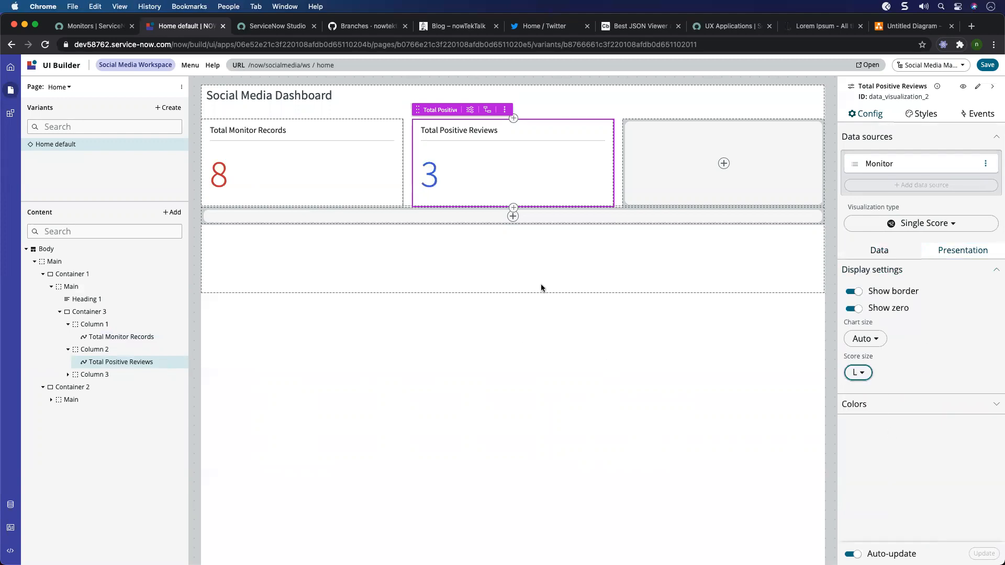
Save the home page, open the live Social Media workspace and try drilling into the Total Monitor Records score.
left_click(987, 65)
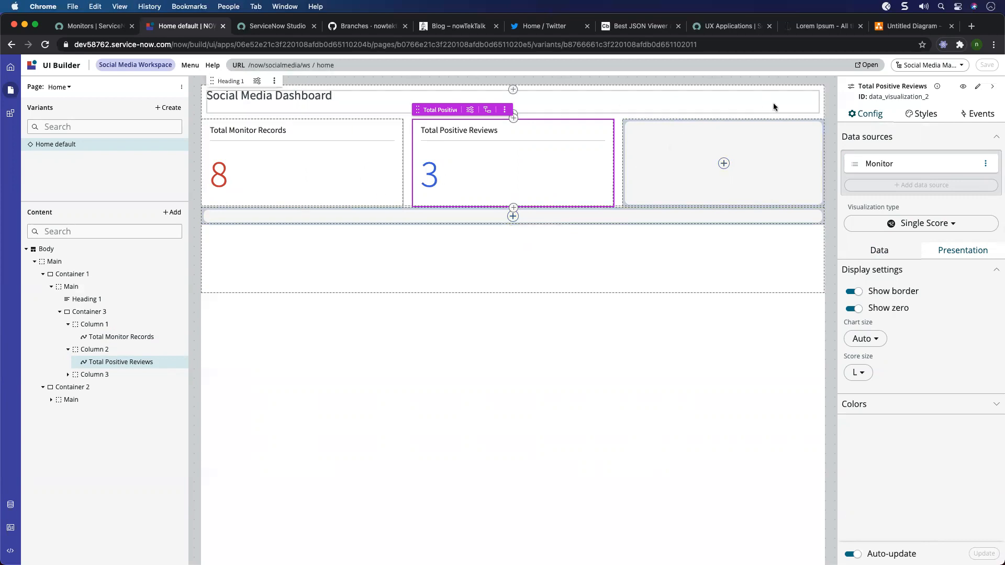
left_click(868, 65)
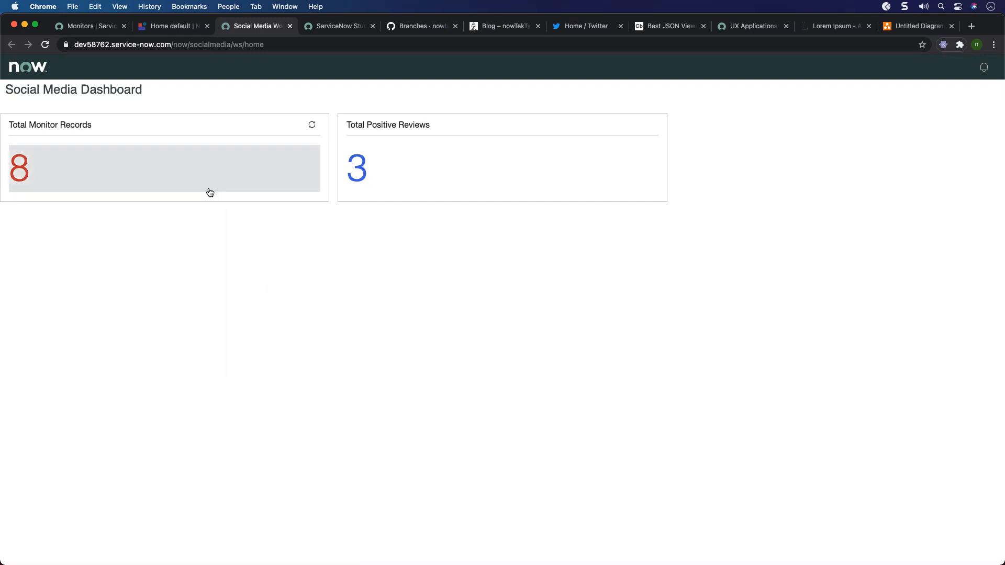
left_click(27, 167)
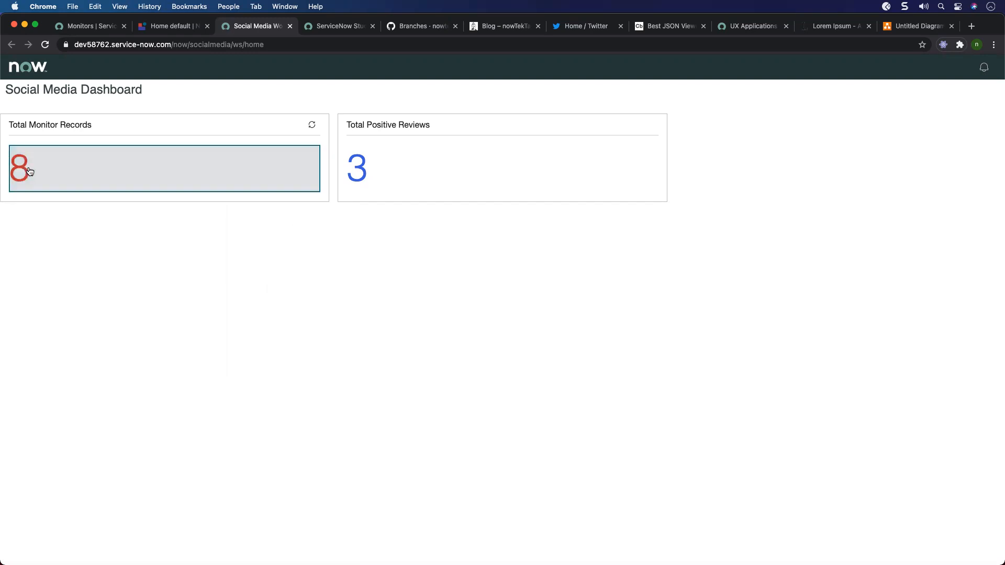
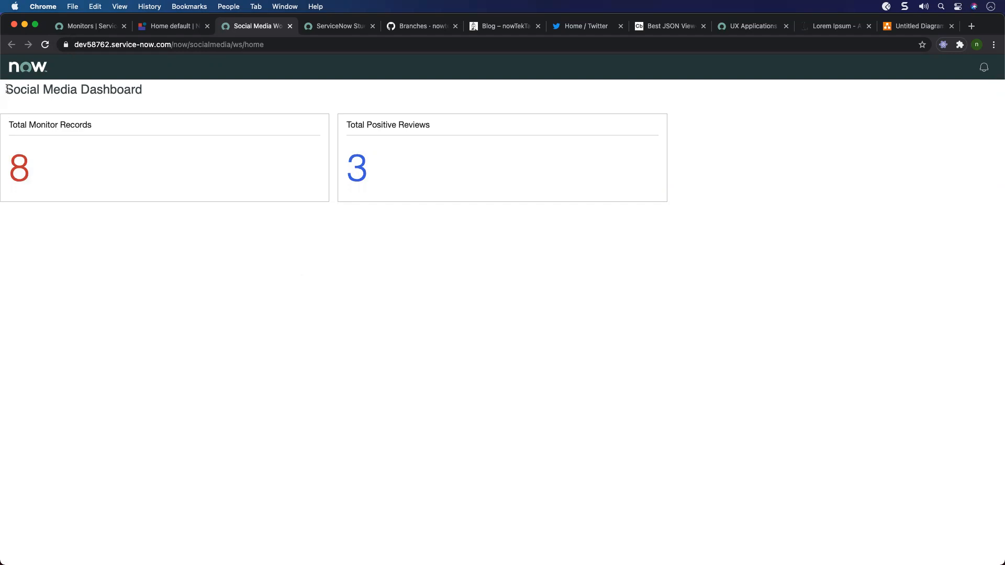
left_click_drag(7, 89, 140, 90)
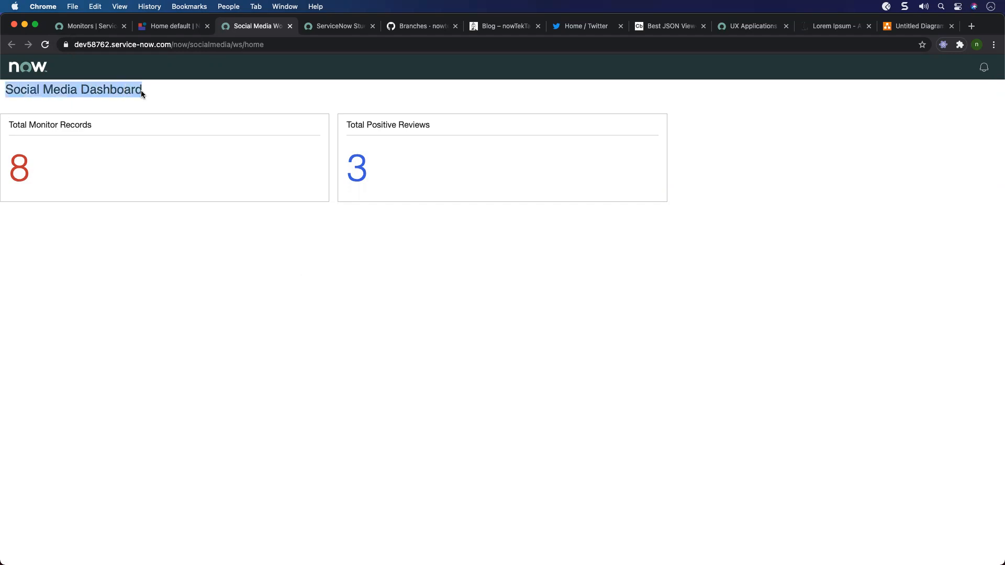
left_click(8, 124)
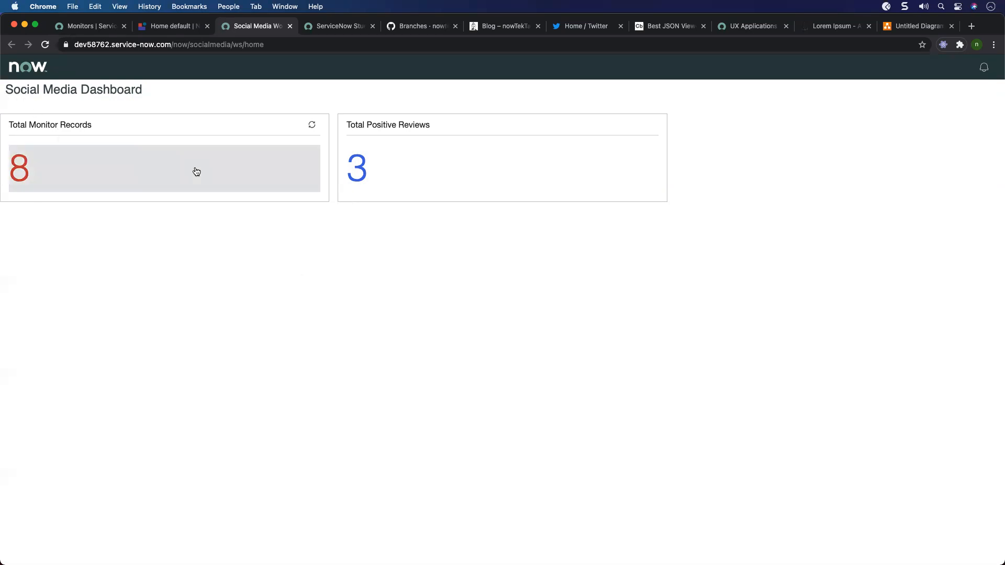
Return to UI Builder and add a 10px margin to the CSS styles of Container 1.
left_click(176, 27)
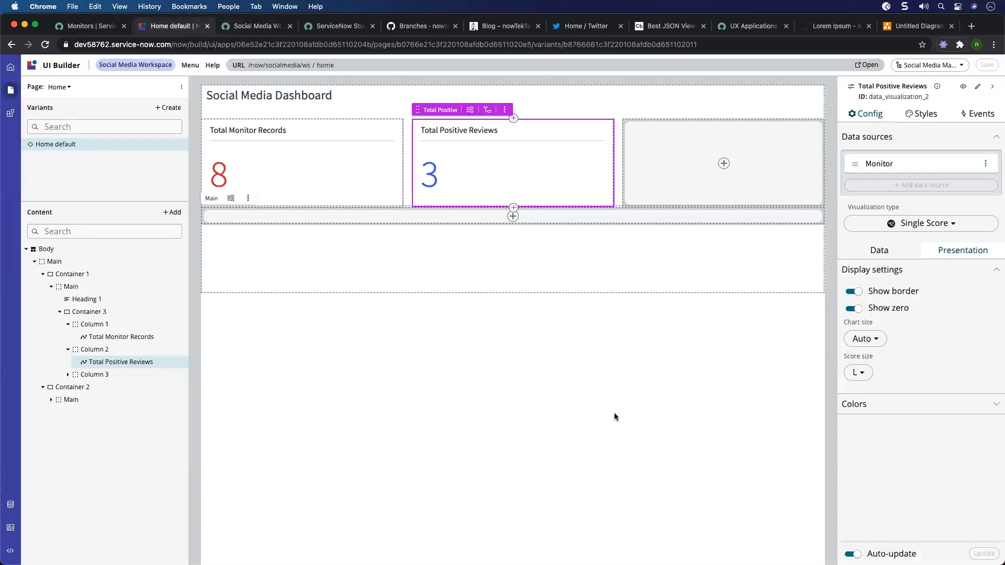
left_click(300, 168)
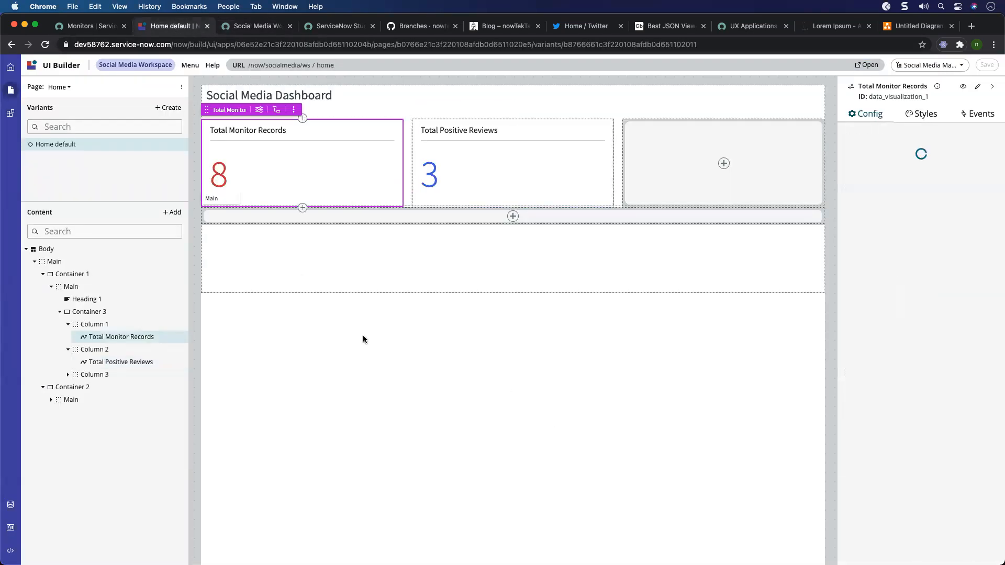
left_click(102, 313)
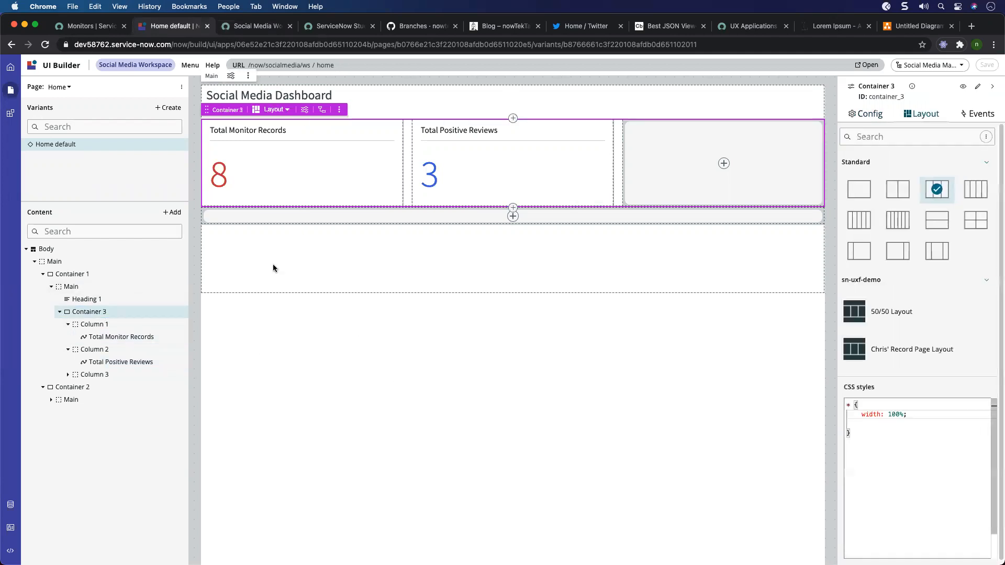
left_click(73, 273)
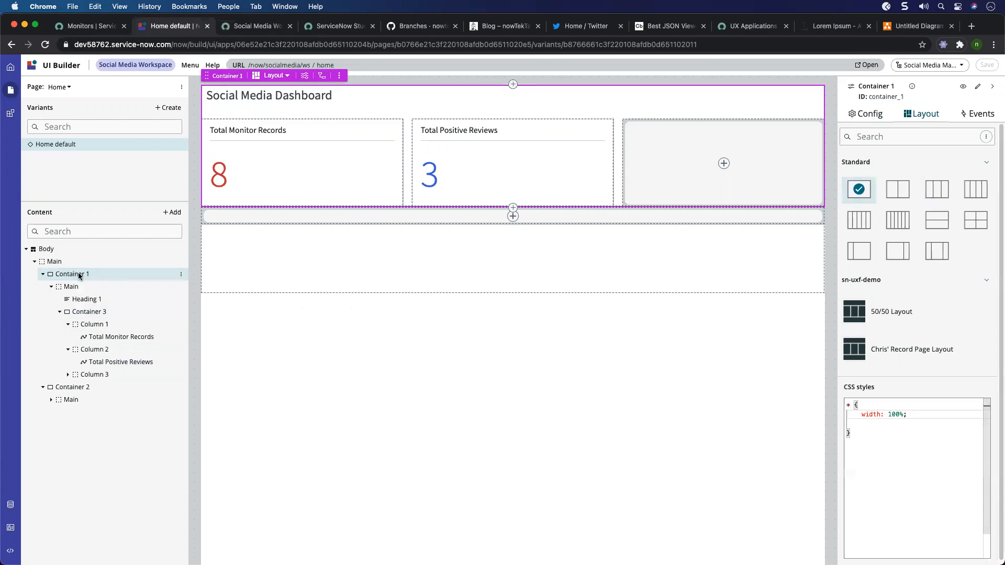
left_click(921, 414)
key("Return")
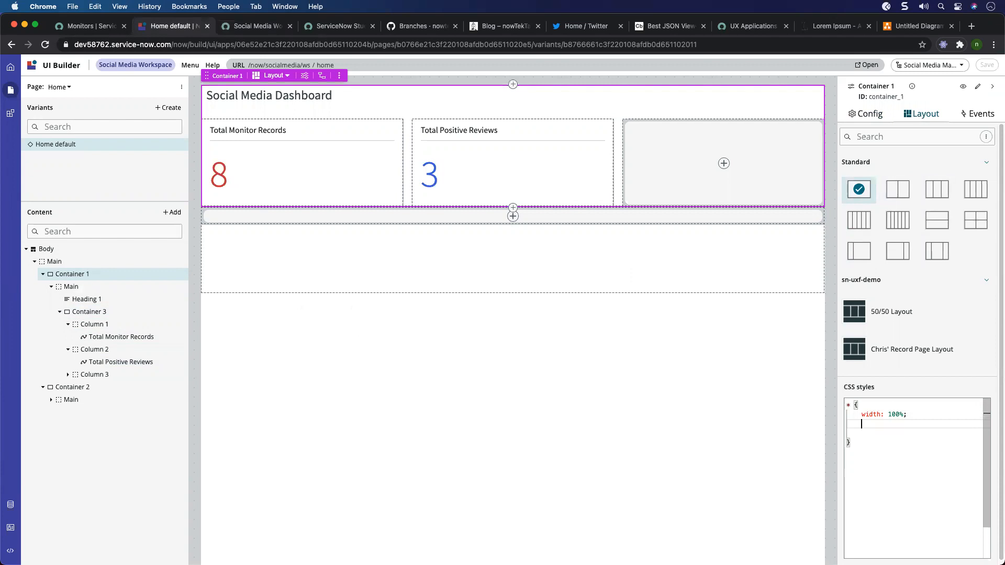
type("margin")
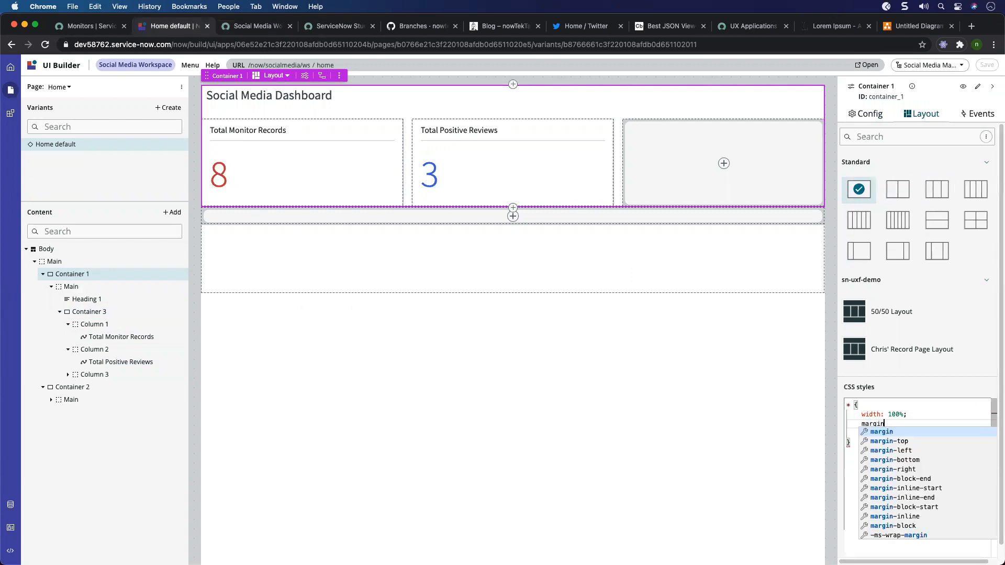
key("Return")
type("10px;")
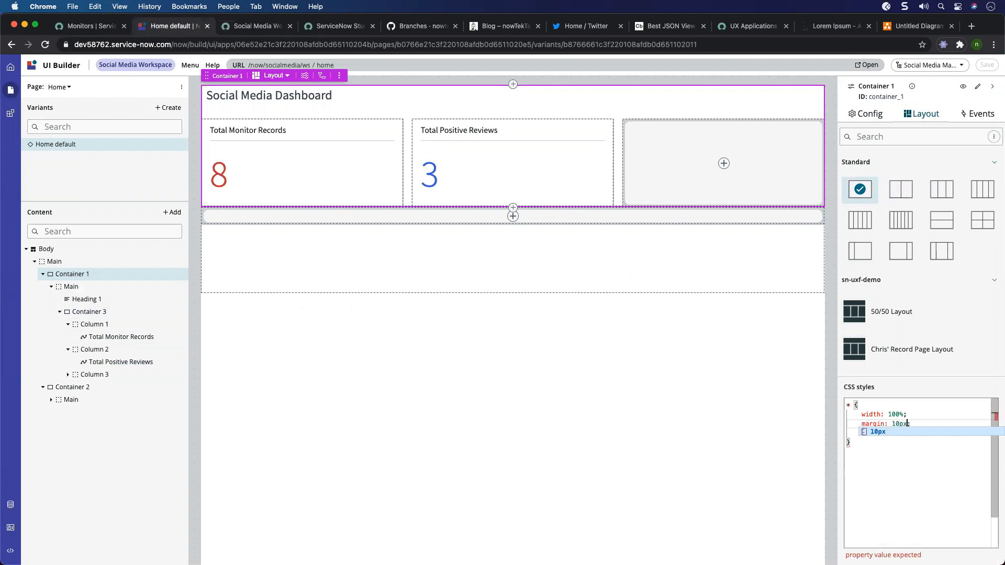
left_click(889, 433)
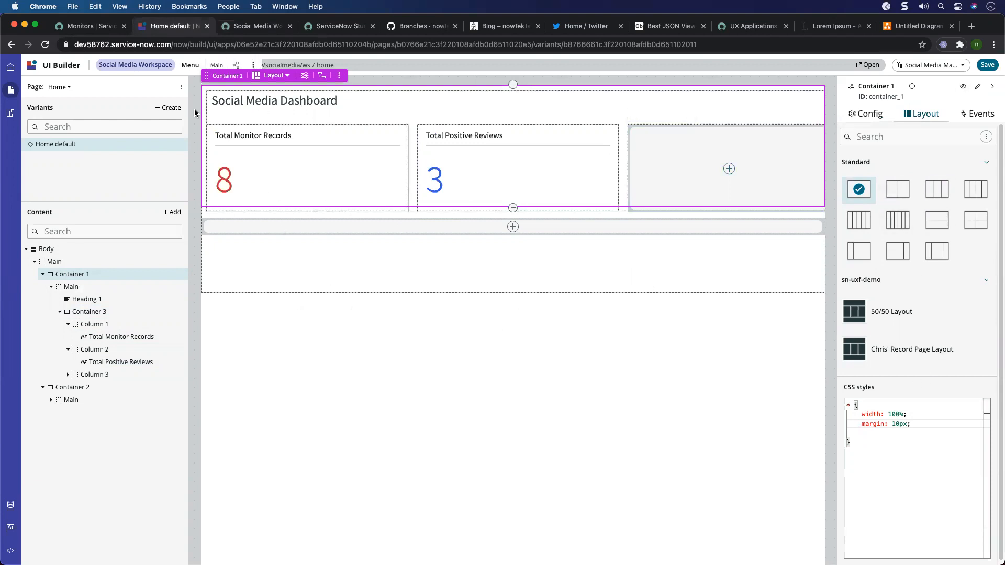
Remove the CSS declaration from the styles of the Social Media Dashboard heading.
left_click(913, 427)
key("Return")
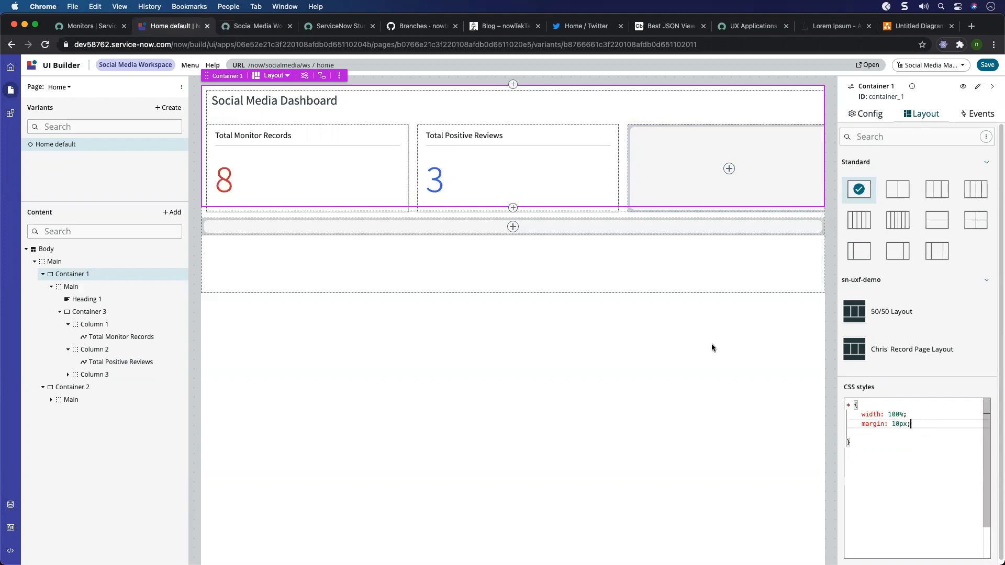
left_click(299, 102)
left_click_drag(921, 160, 859, 160)
key("BackSpace")
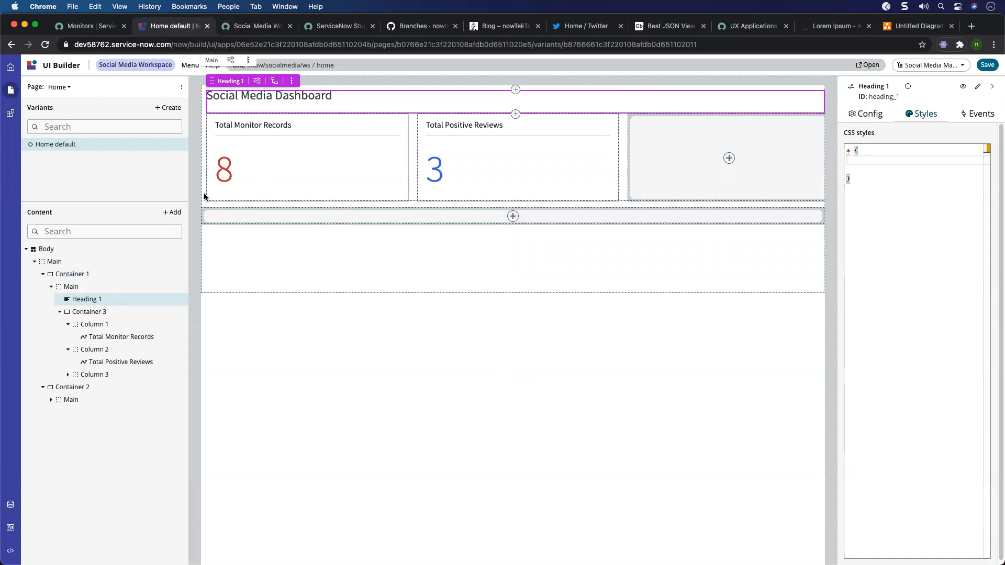
Try adding a separate 10px left margin to Container 1's CSS styles and remove that declaration again.
left_click(73, 274)
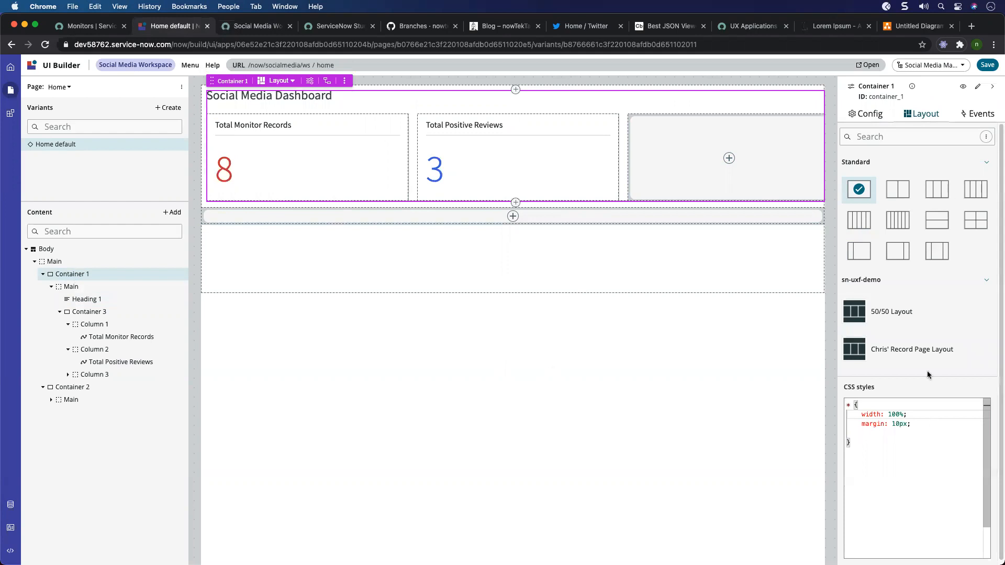
left_click(917, 425)
key("Return")
type("margin")
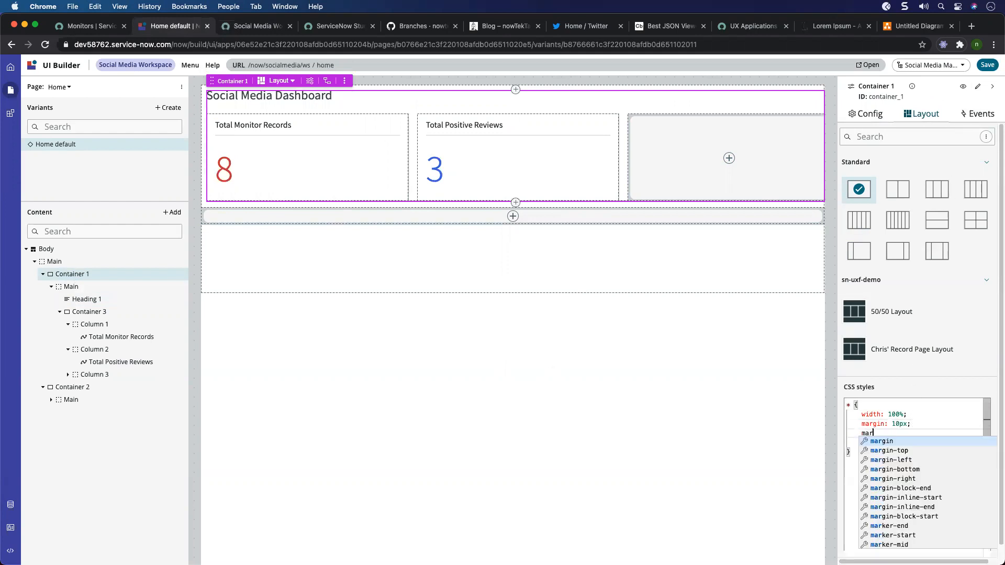
left_click(903, 461)
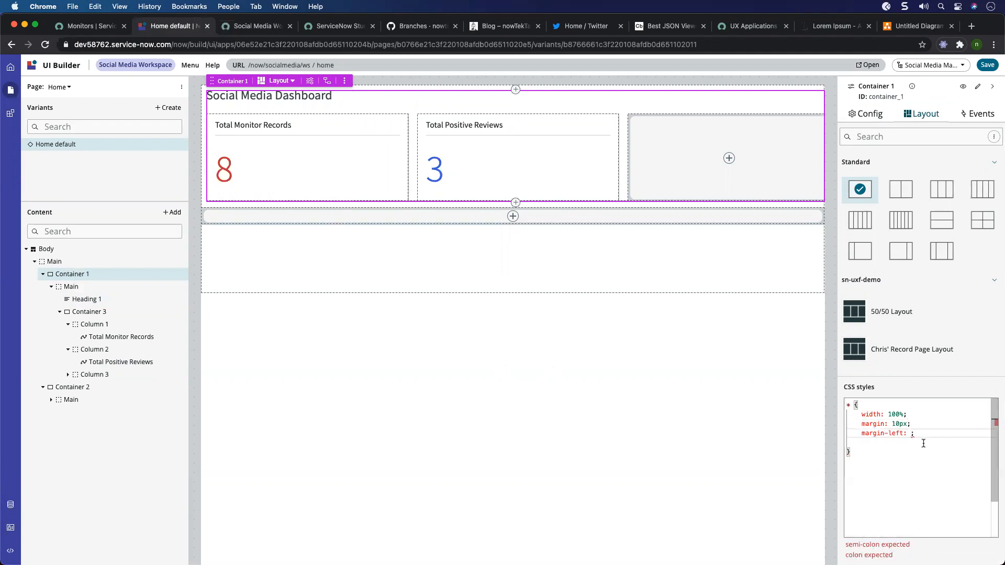
type("10px")
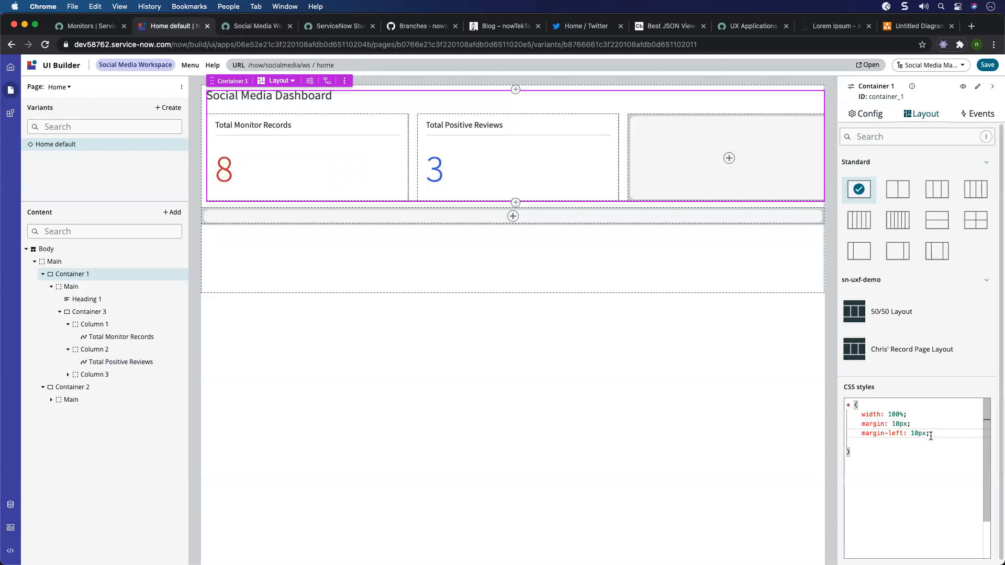
left_click_drag(929, 433, 853, 433)
key("BackSpace")
Save the home page and reload the live Social Media workspace to check the heading and card alignment.
left_click(987, 65)
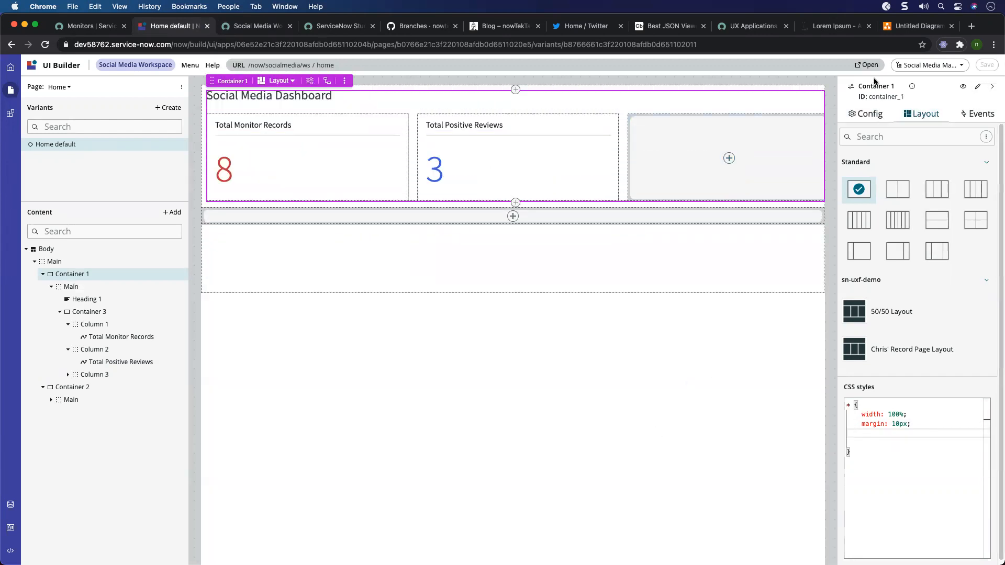
left_click(267, 26)
right_click(472, 262)
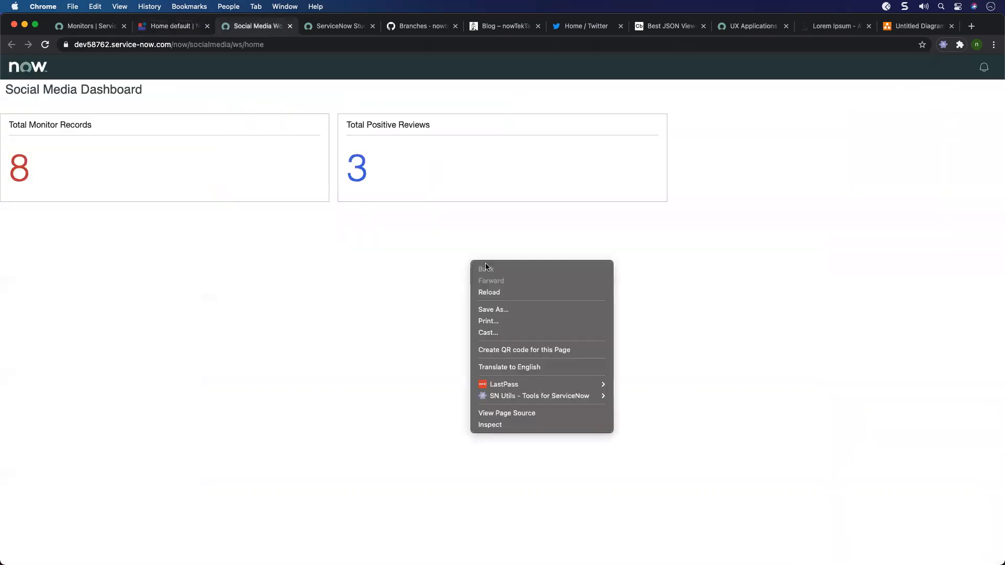
left_click(519, 293)
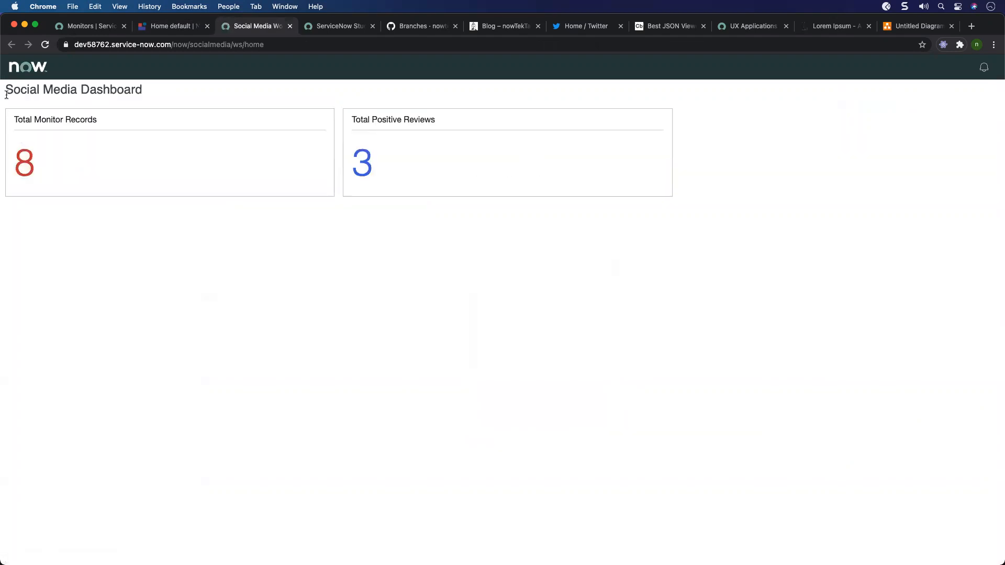
Set Container 1's margin to 20px in its CSS styles in UI Builder.
left_click(179, 30)
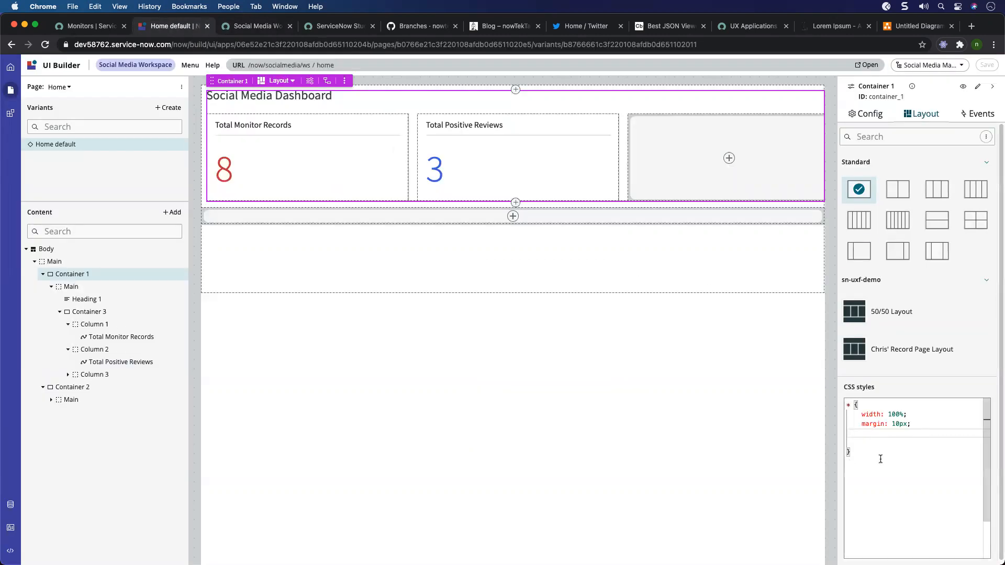
mouse_move(895, 426)
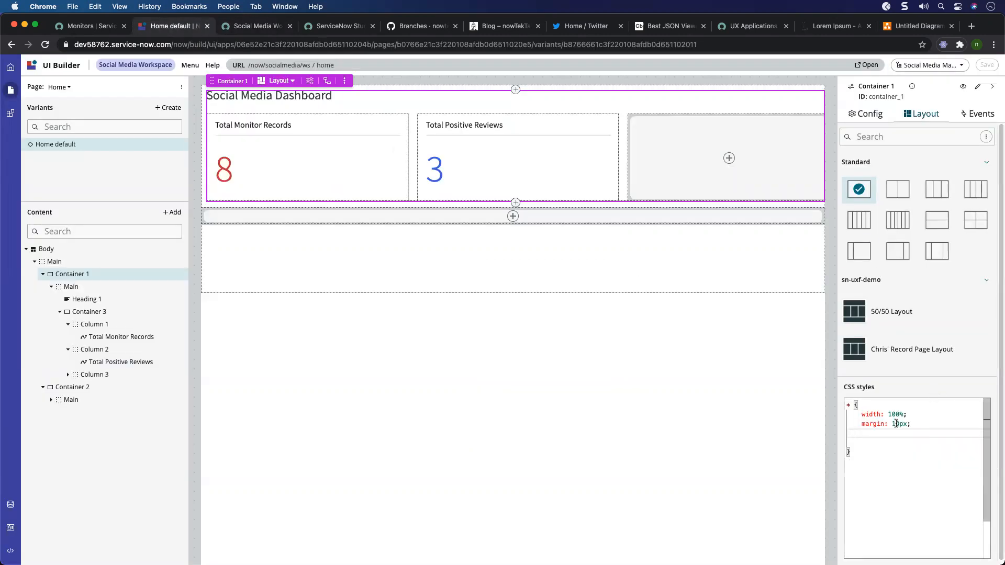
double_click(898, 424)
type("2")
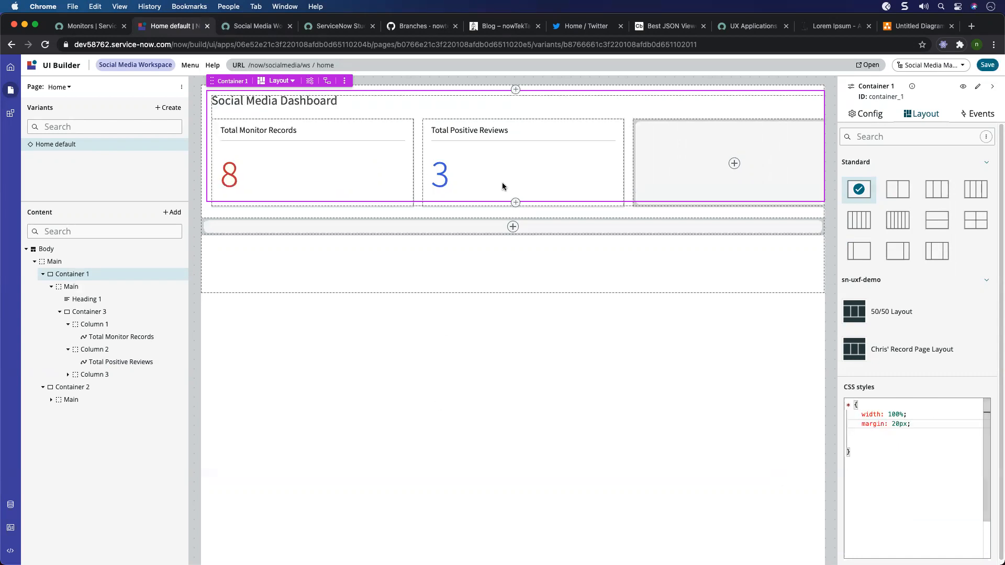
Save the margin change and refresh the live workspace page.
key("super+s")
left_click(256, 25)
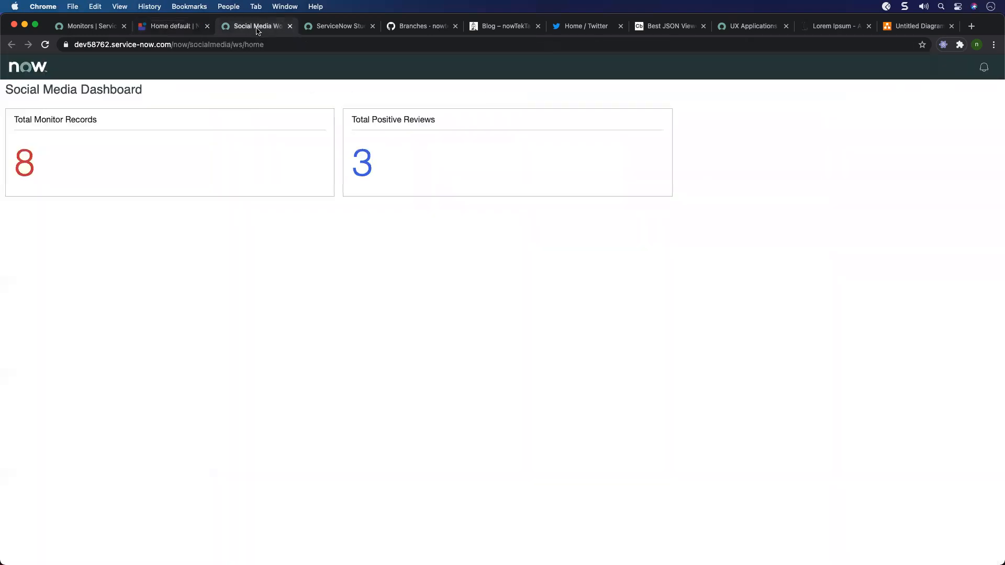
right_click(325, 230)
left_click(357, 259)
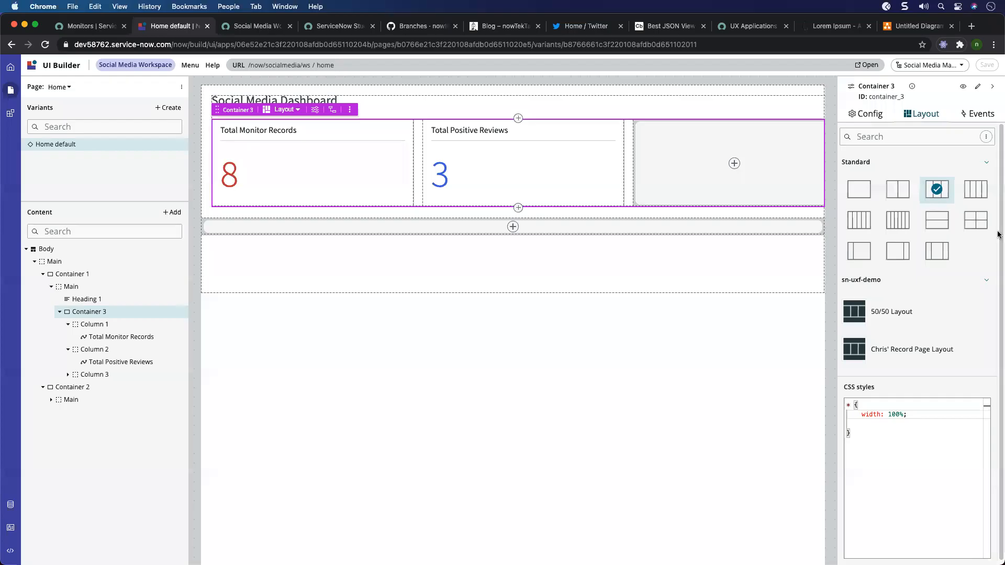
Add a Data visualization component to the empty third column of Container 3.
mouse_move(731, 166)
left_click(733, 164)
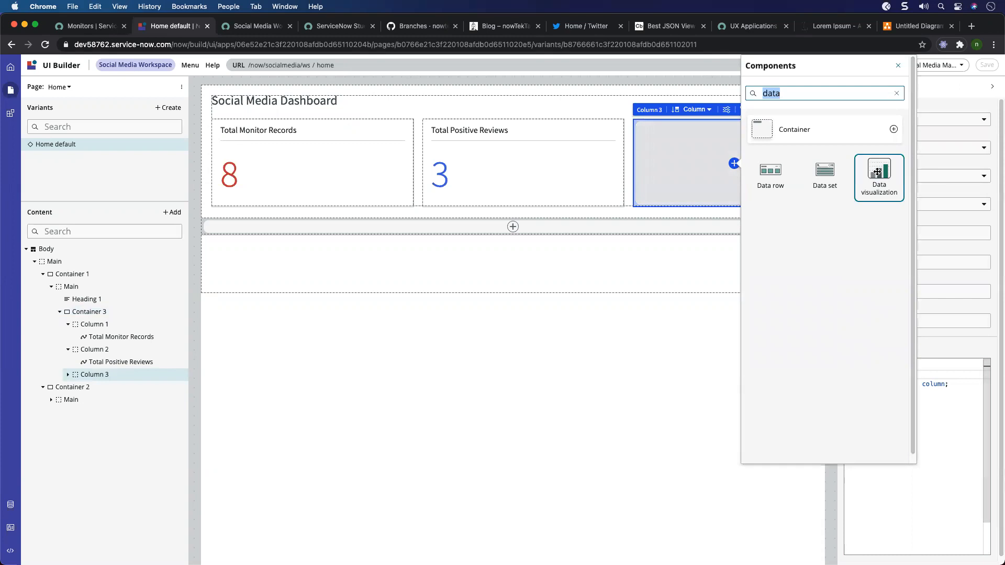
left_click(879, 173)
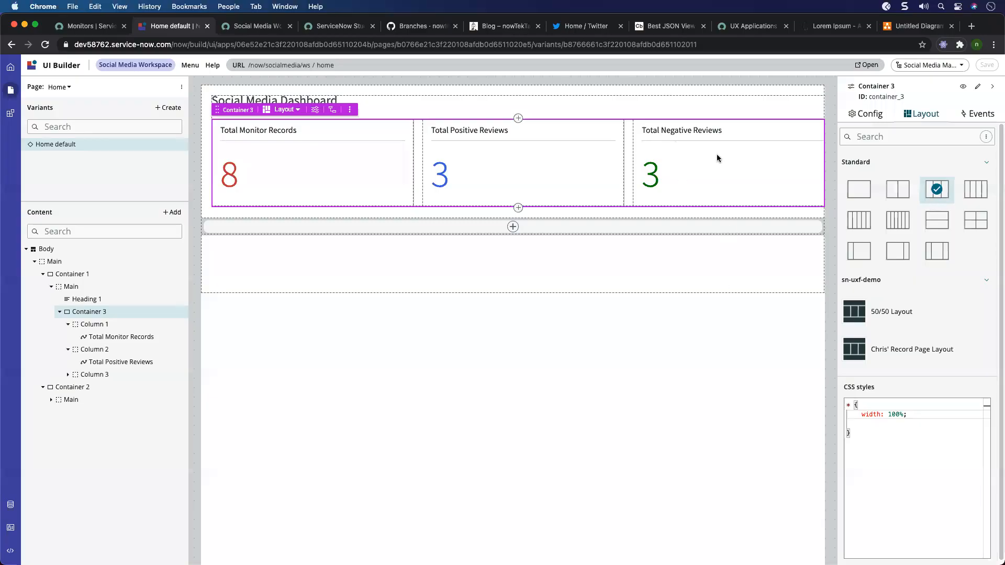
Compare the three score cards on the live workspace page with their layout in UI Builder.
left_click(253, 25)
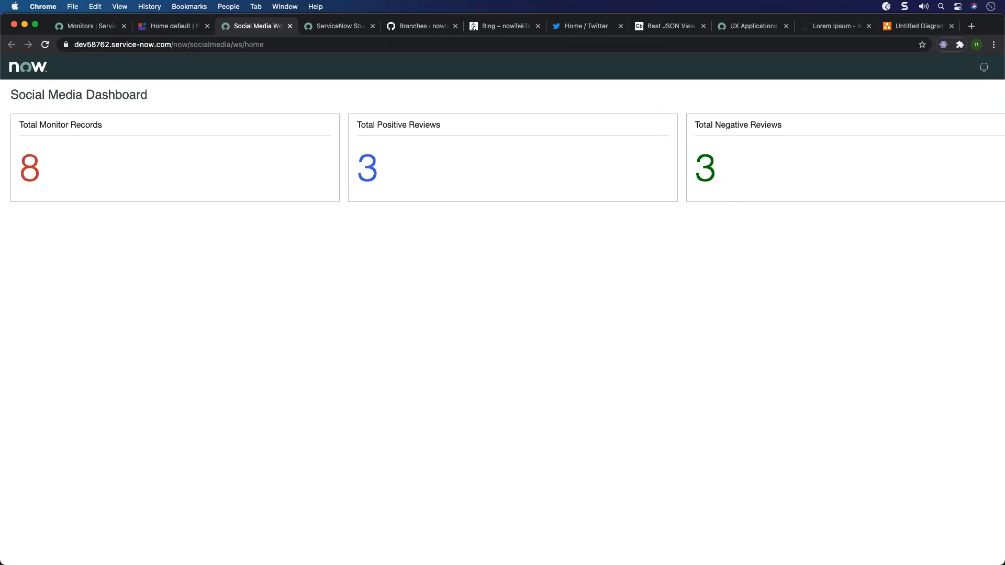
key("ctrl+shift+Tab")
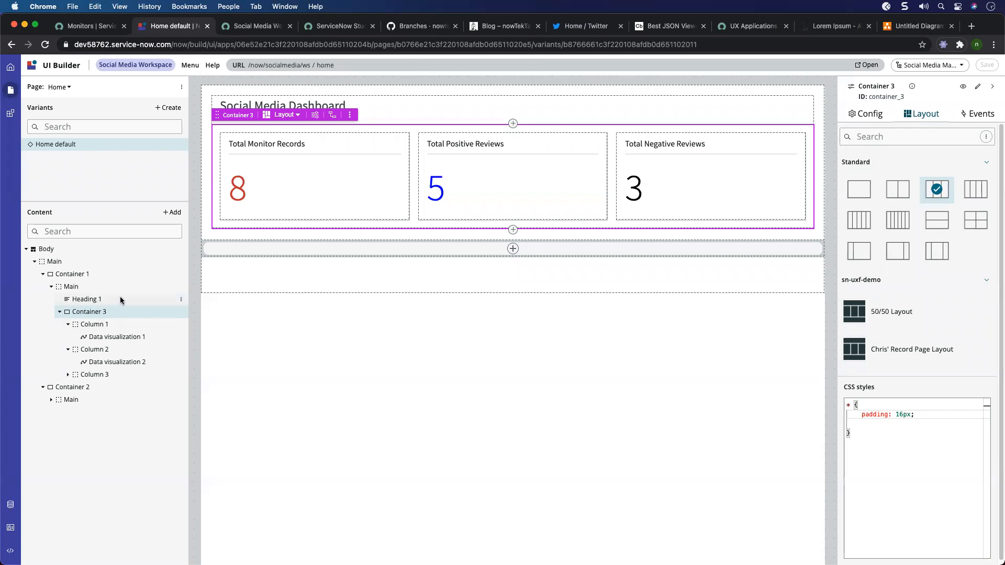
left_click(260, 28)
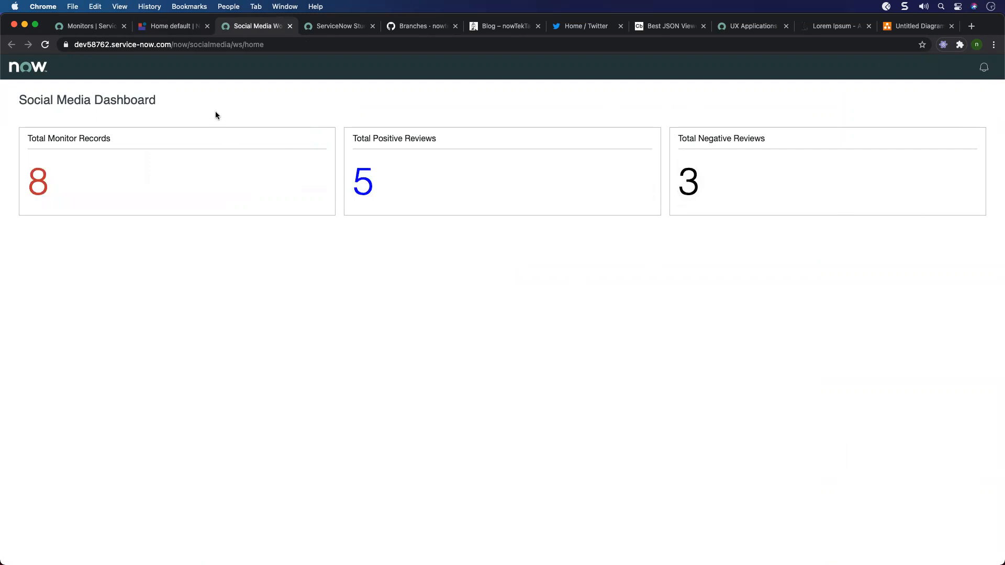
left_click(174, 27)
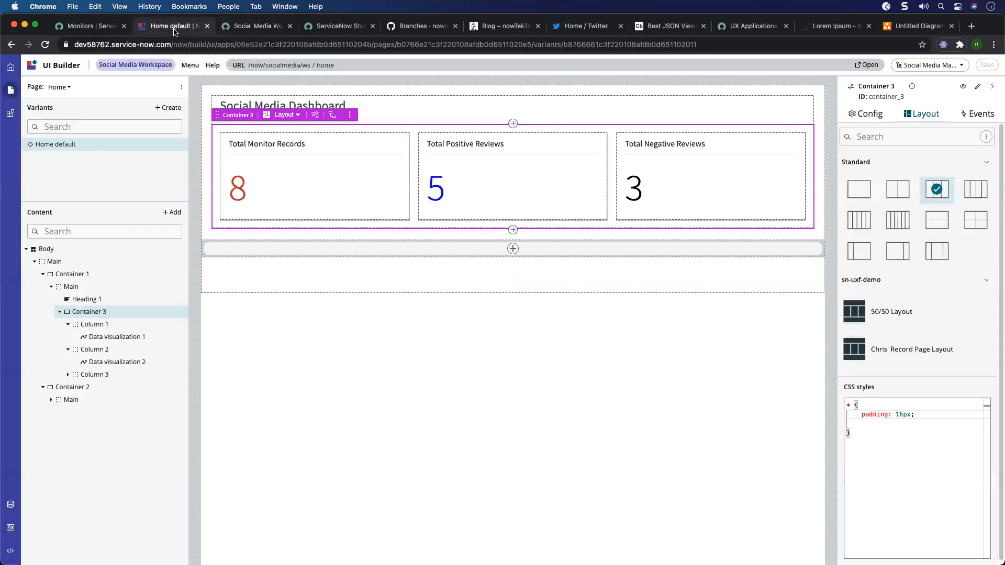
Examine the CSS styles of Column 1, Container 1 and the Main area inside Container 1.
left_click(101, 325)
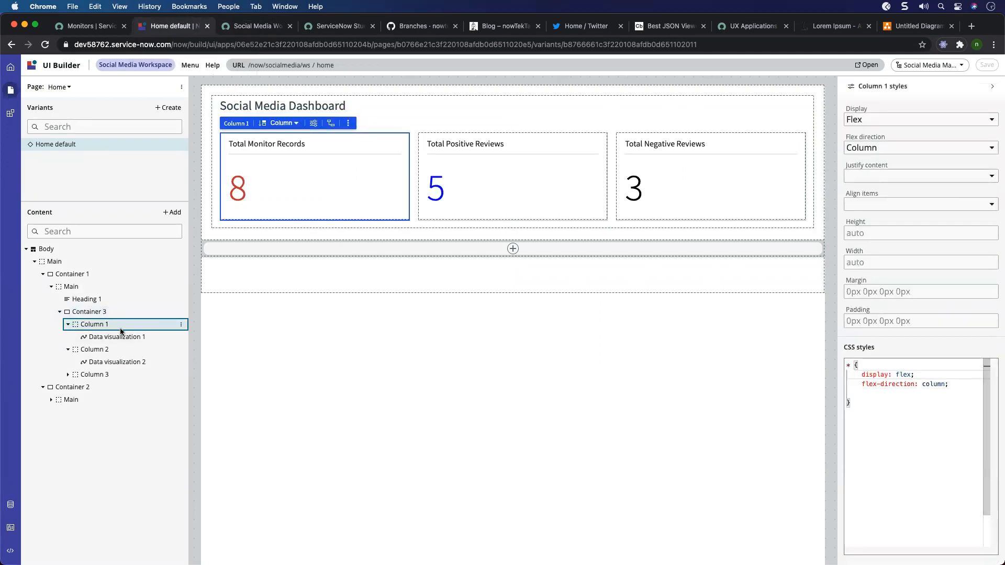
left_click(86, 275)
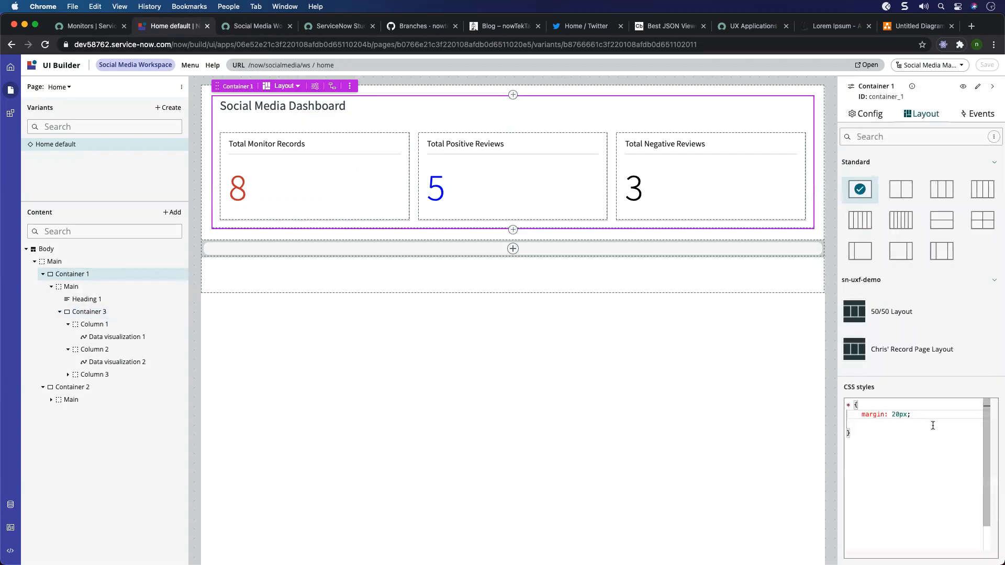
left_click(933, 426)
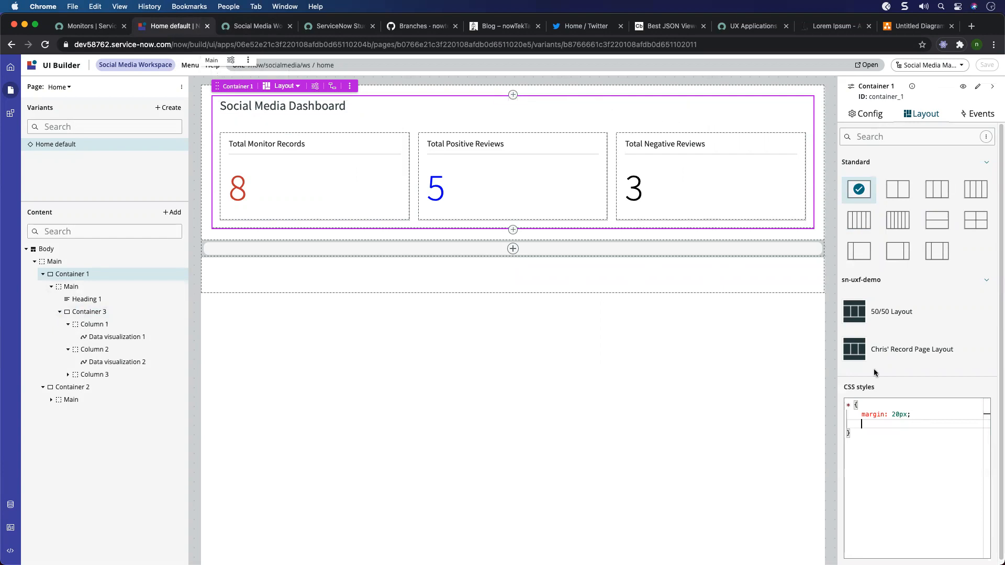
left_click(913, 415)
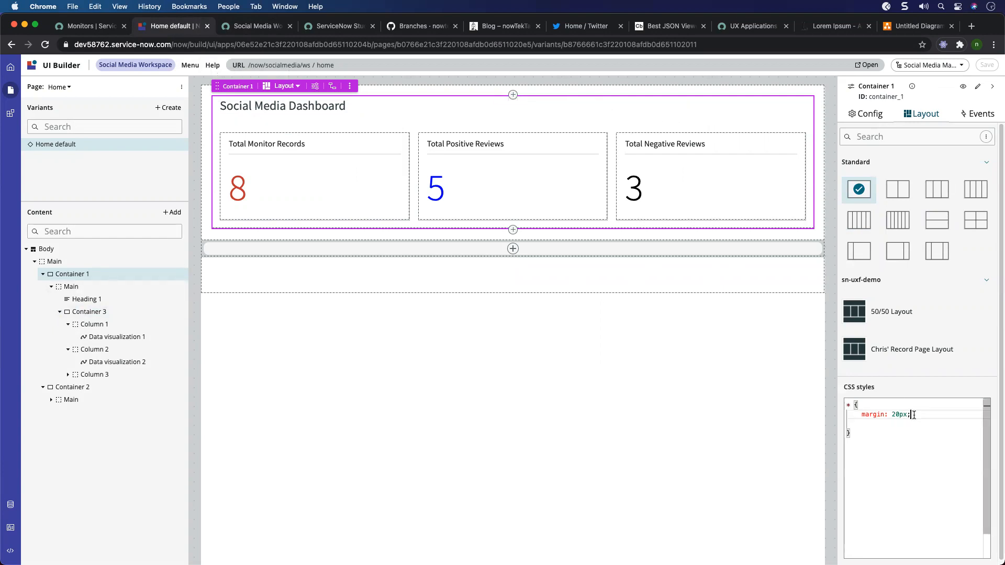
left_click(85, 288)
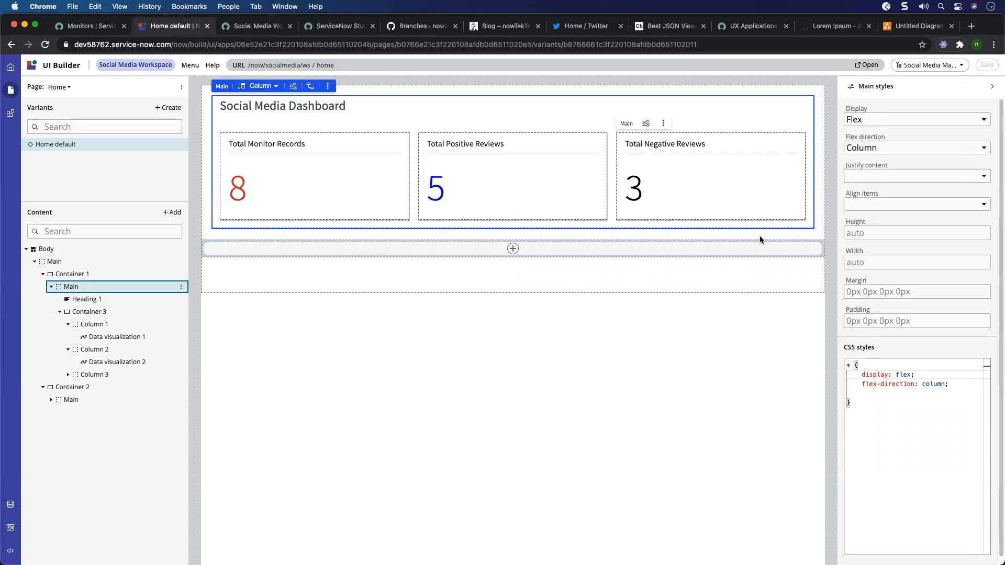
Examine the CSS styles of Heading 1, Container 3, Container 2 and Column 1, focusing on margin, padding and width.
left_click(96, 299)
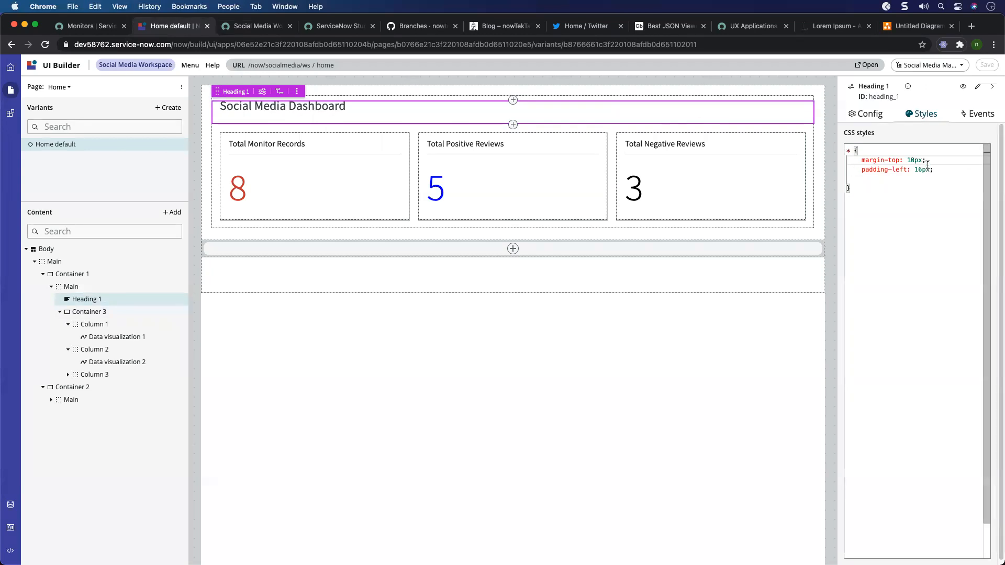
left_click_drag(923, 161, 868, 160)
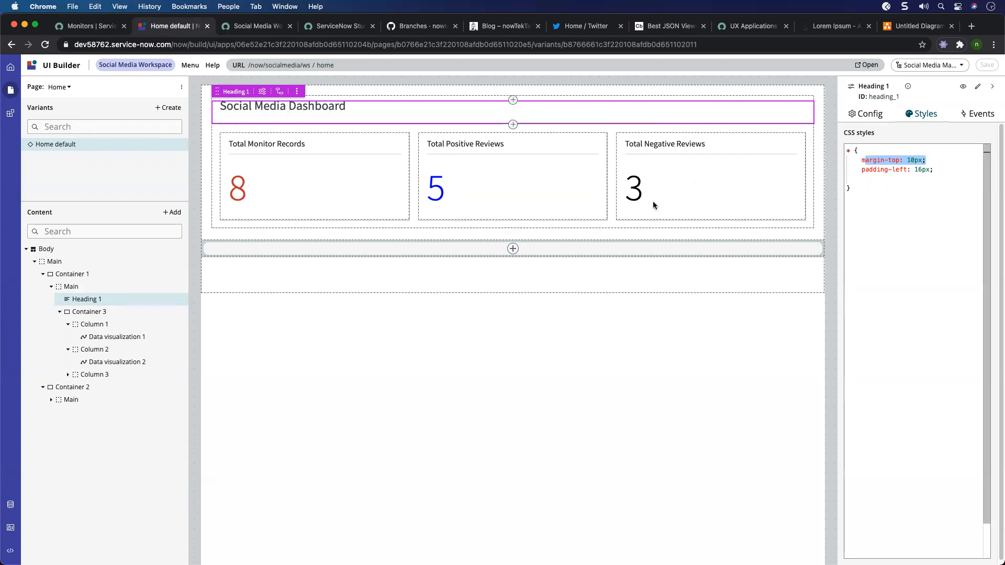
left_click(99, 312)
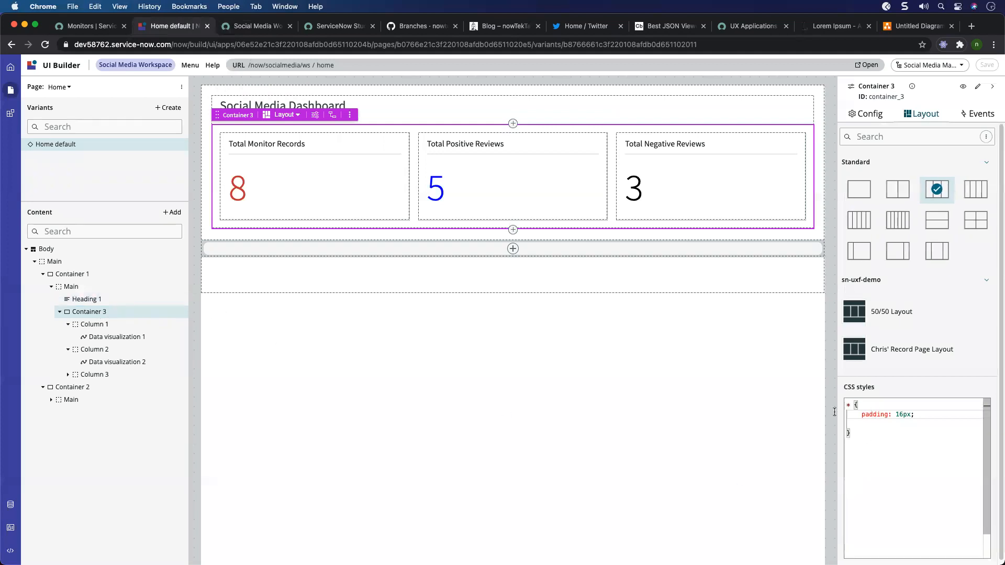
left_click(541, 254)
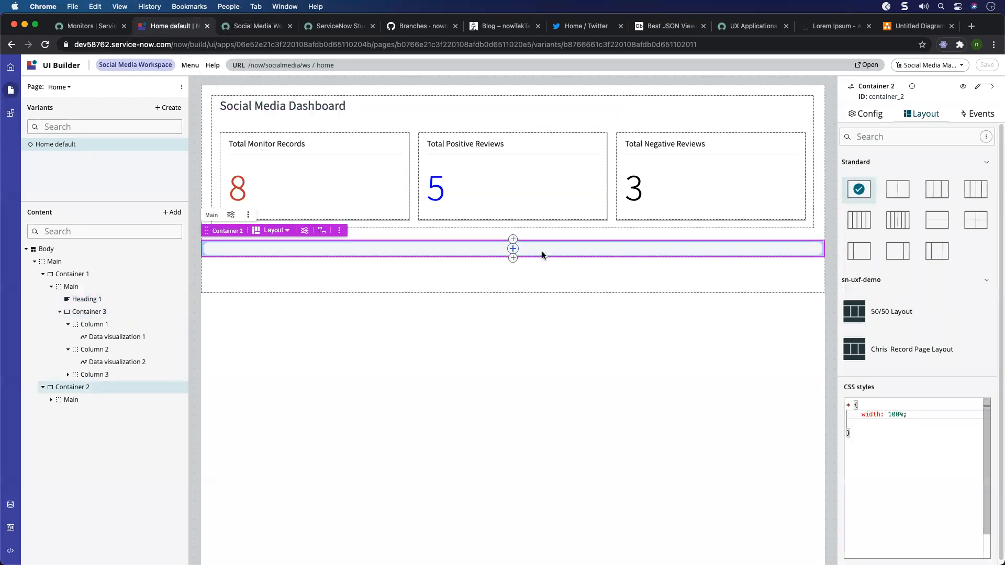
left_click_drag(913, 415, 857, 411)
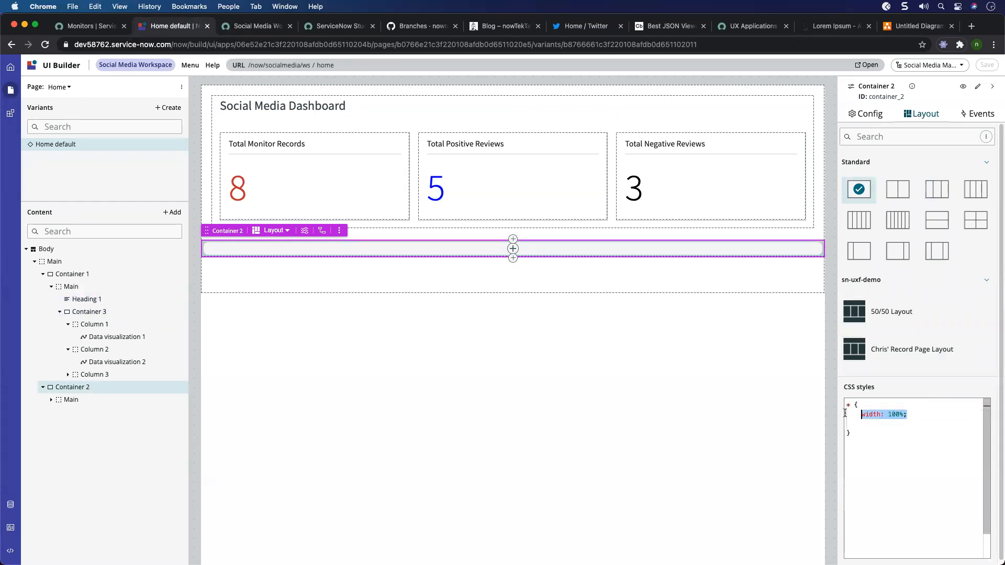
left_click(102, 313)
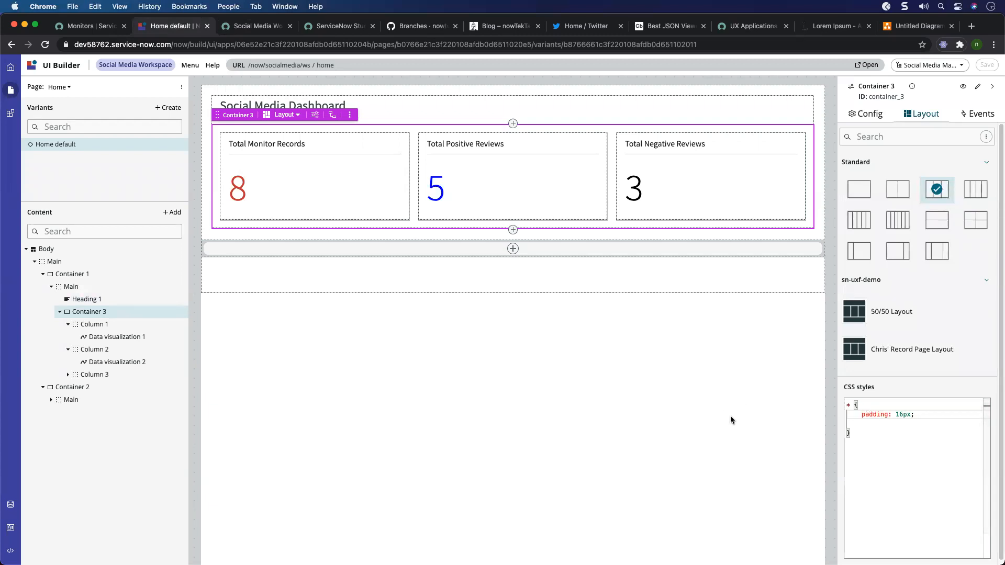
left_click(95, 325)
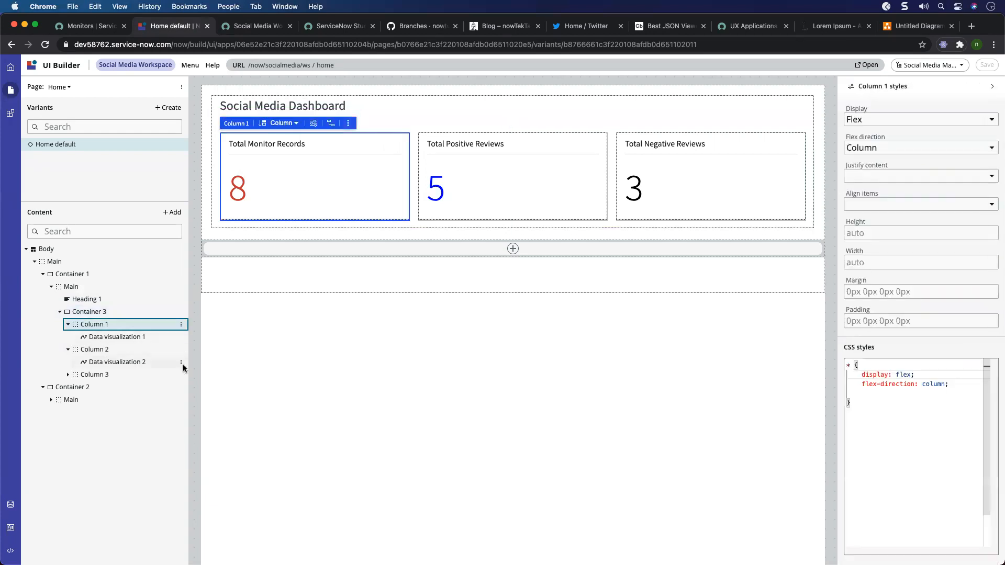
left_click(97, 314)
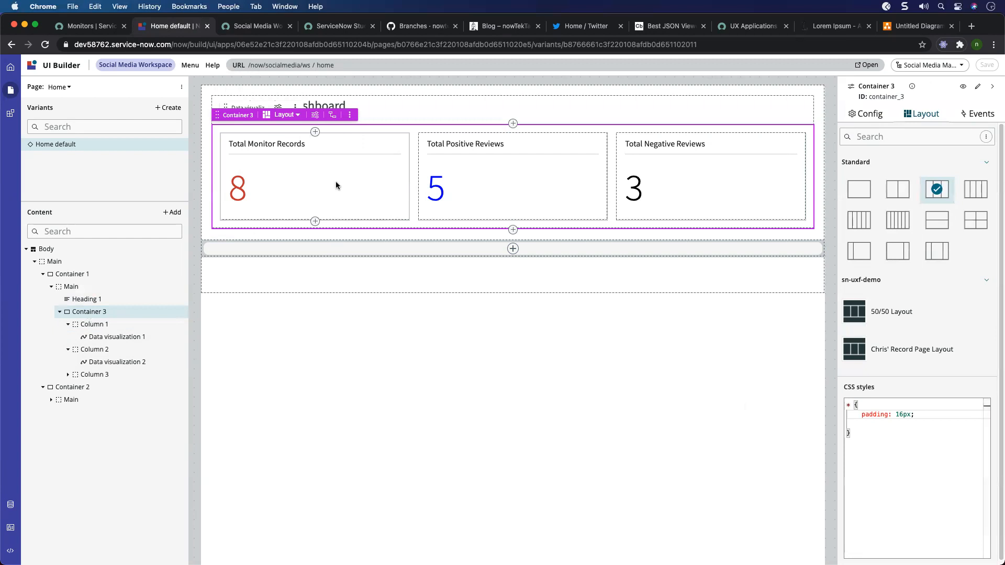
double_click(870, 414)
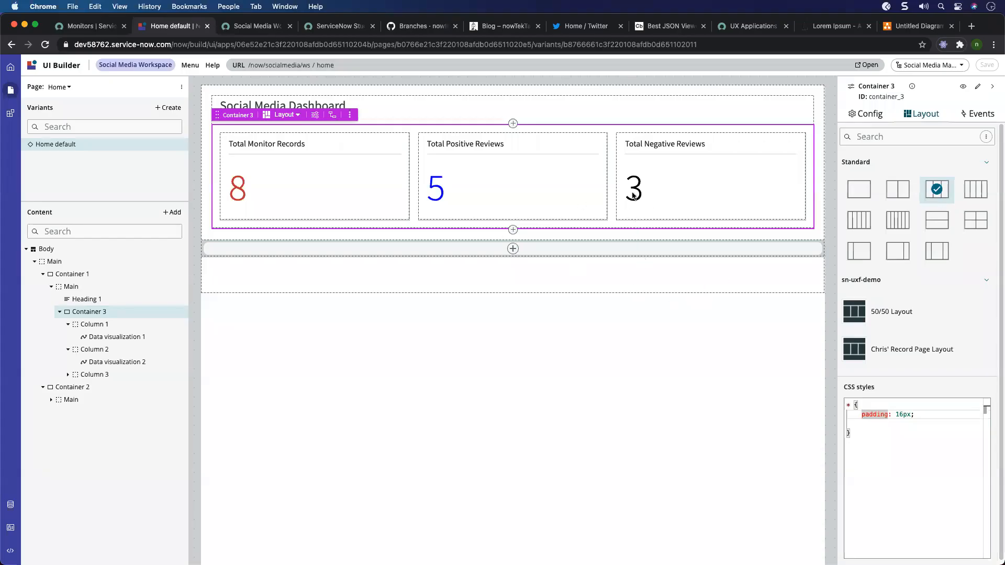
Compare the live workspace page with the dashboard wireframe in diagrams.net, noting the box around the three score cards.
left_click(239, 27)
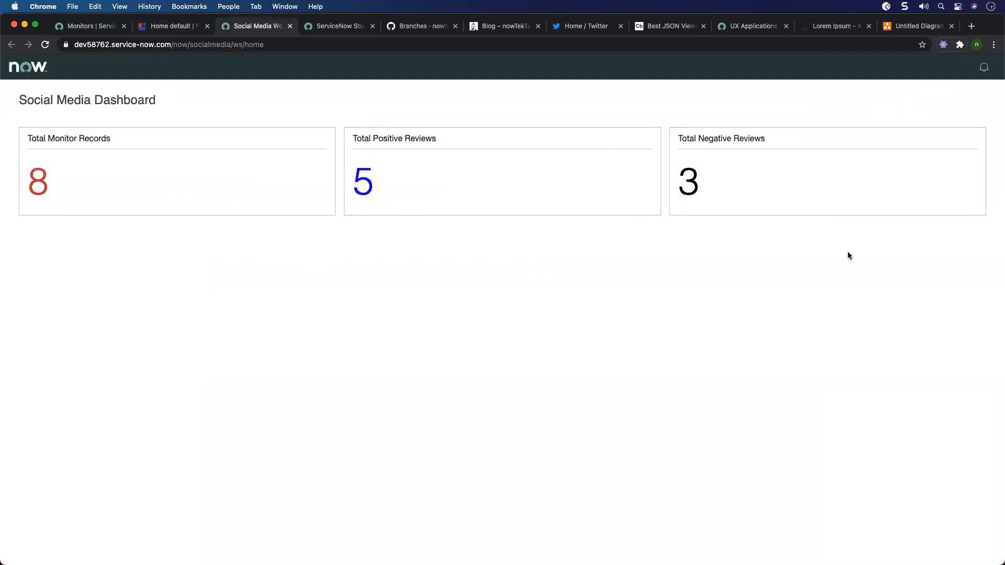
left_click_drag(9, 90, 341, 283)
left_click_drag(991, 181, 120, 128)
left_click(30, 140)
left_click(910, 29)
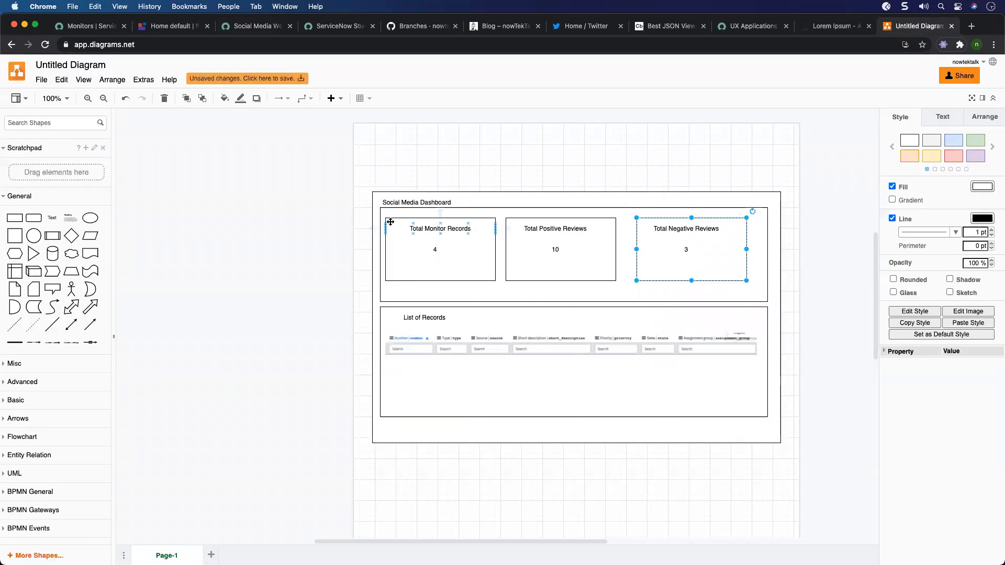
left_click(760, 215)
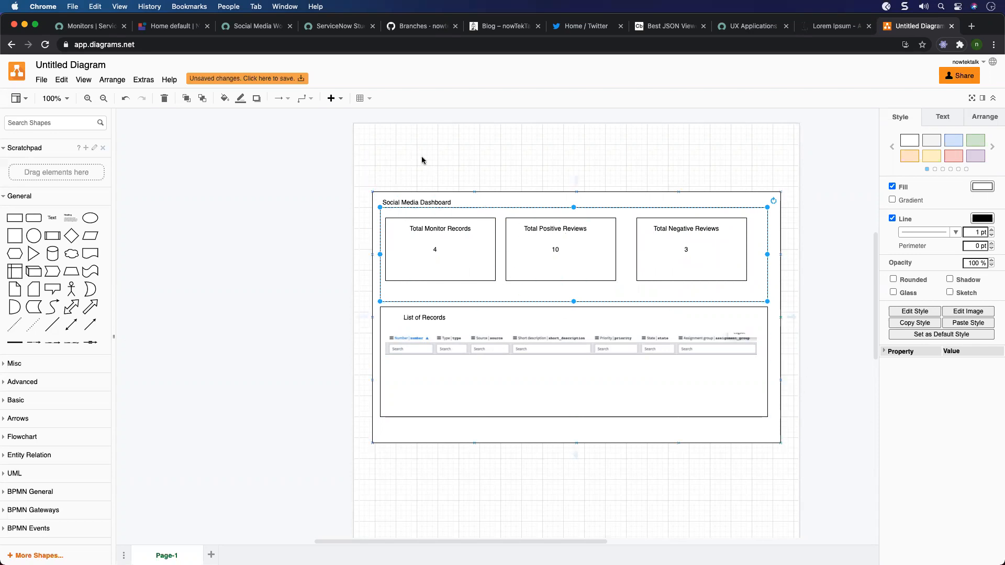
Back in UI Builder, add a Container component before Container 3 in Container 1's Main area.
left_click(180, 27)
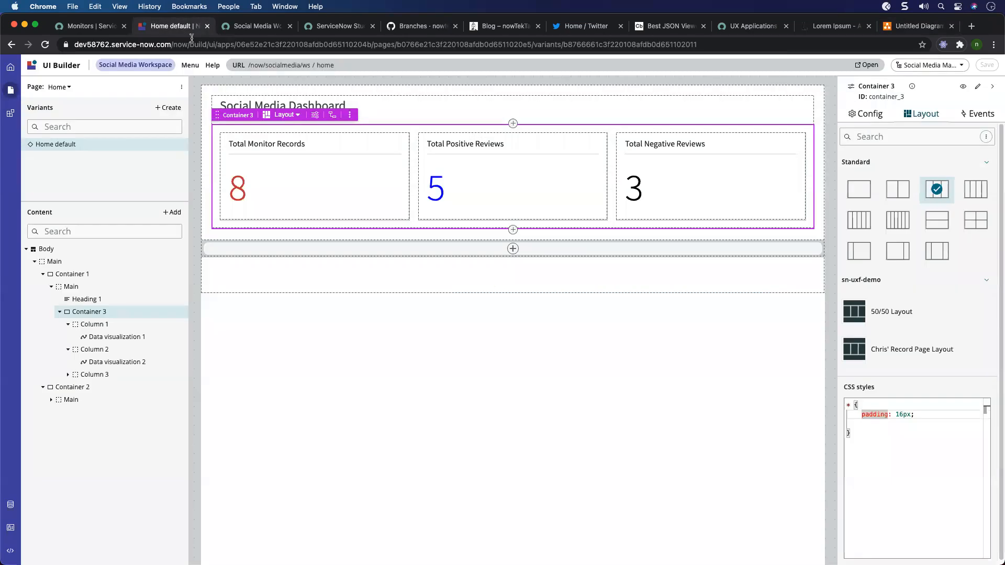
left_click(59, 312)
left_click(181, 313)
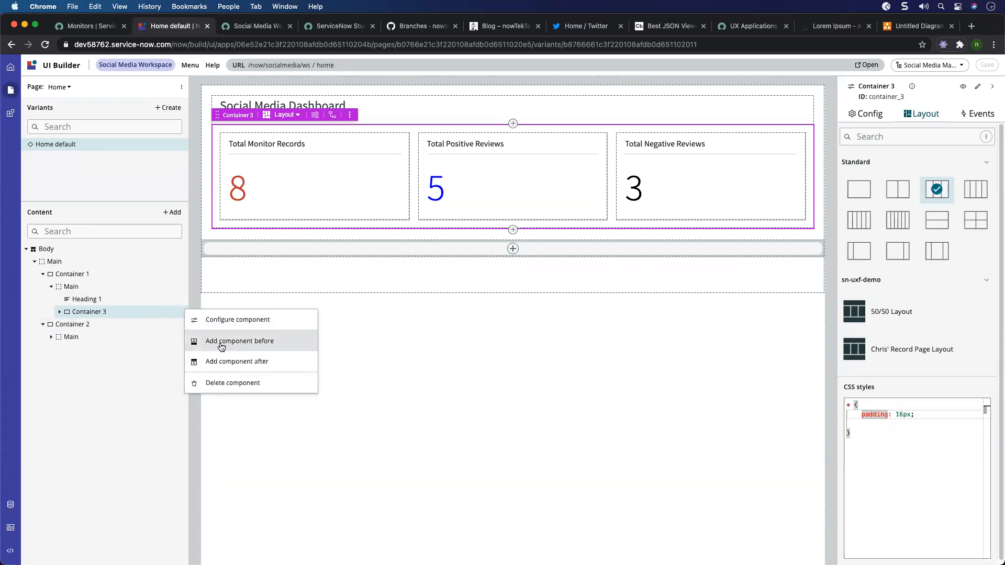
left_click(221, 342)
left_click(301, 207)
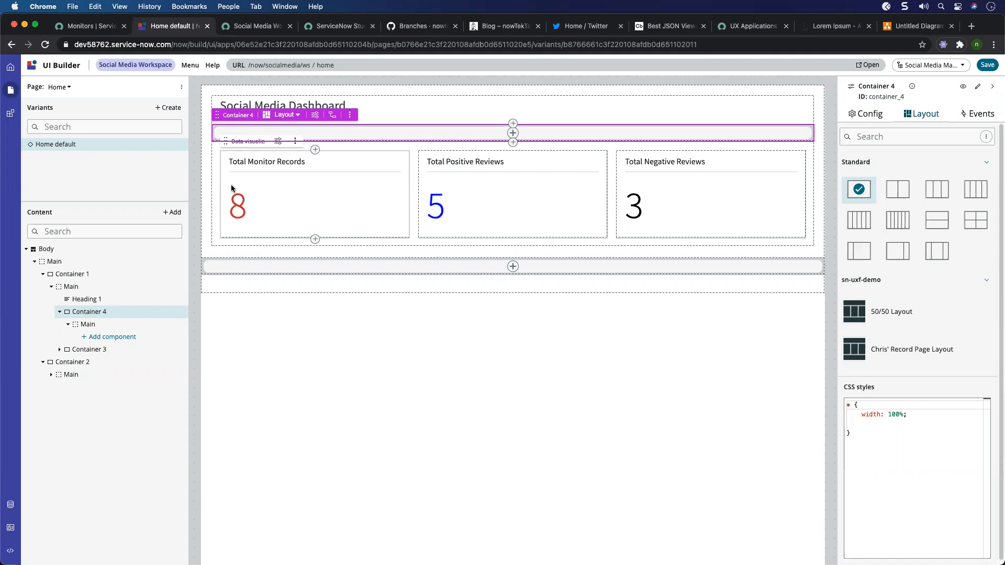
Move Container 3 with its three score cards into Container 4 and save the page.
left_click(89, 350)
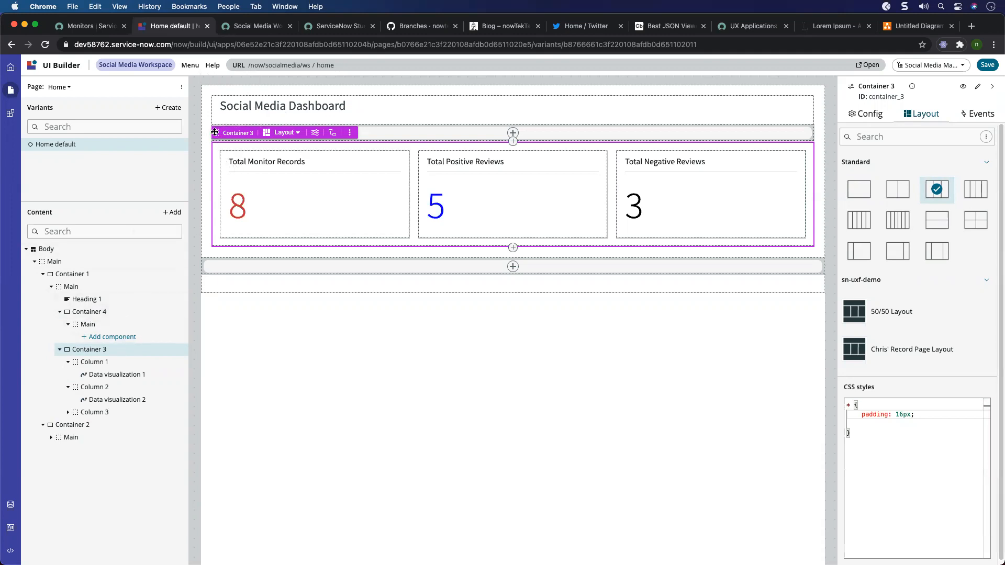
left_click_drag(215, 132, 247, 134)
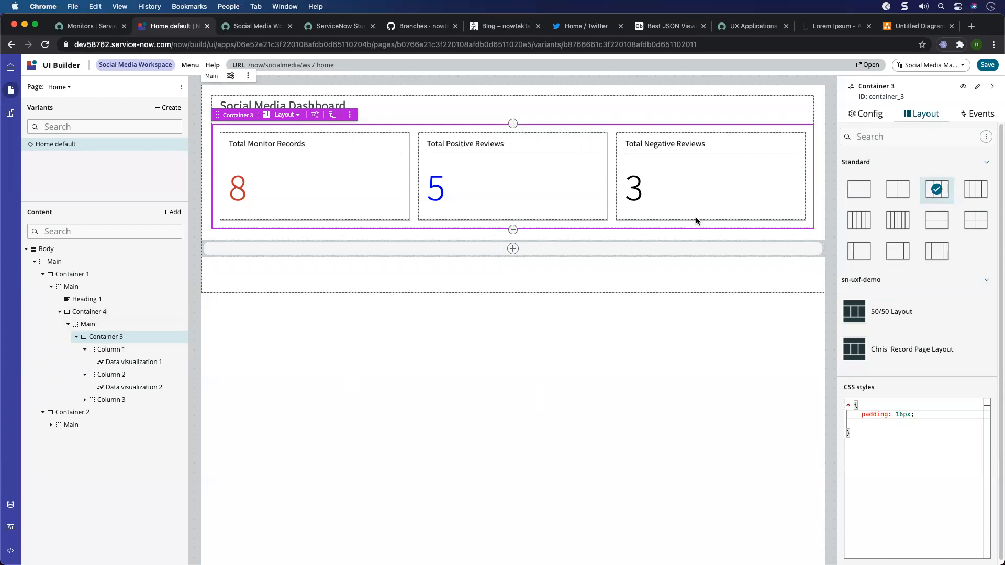
left_click(986, 65)
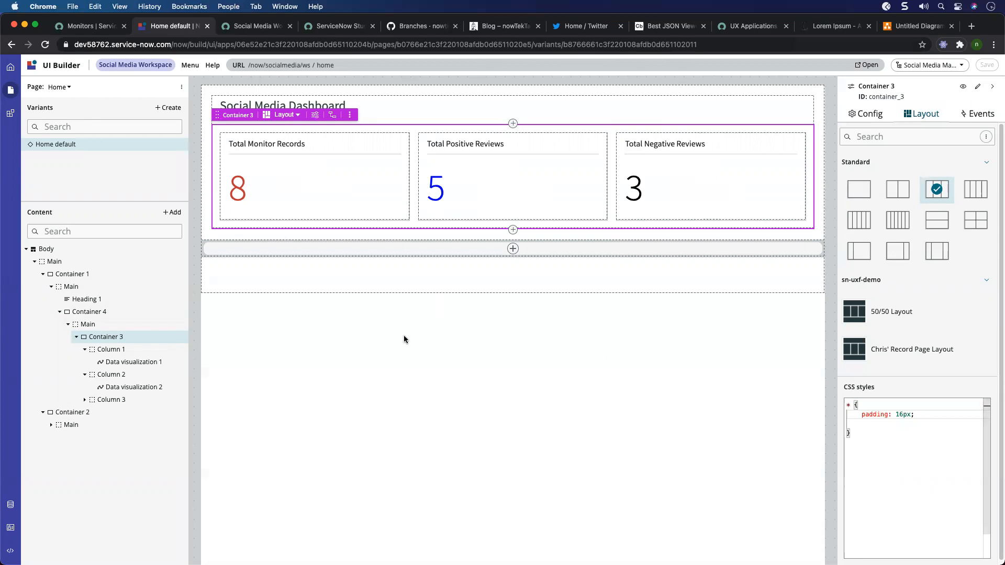
Add the CSS rule "border: solid 1px tan;" below the width rule in Container 4's styles.
left_click(89, 313)
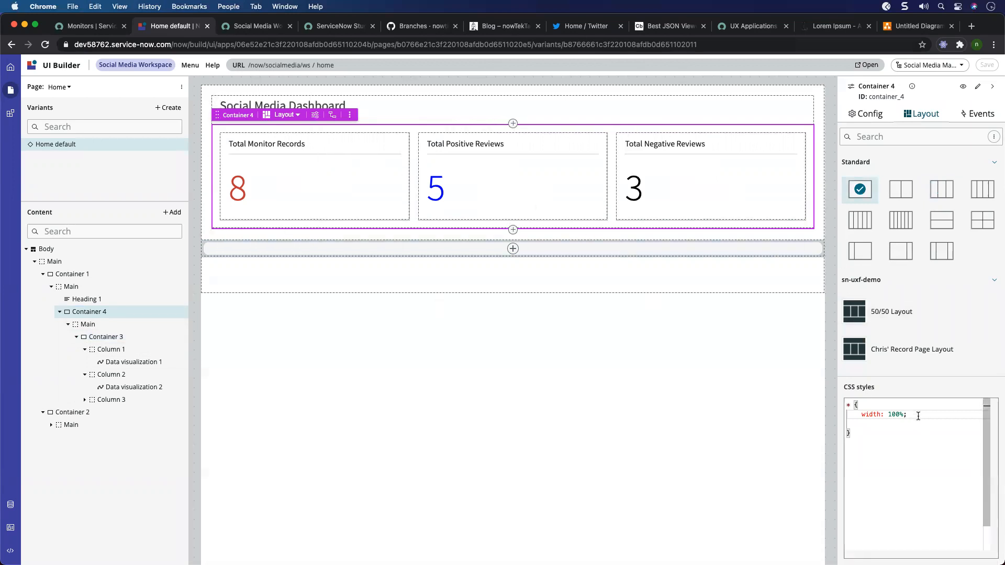
key("Return")
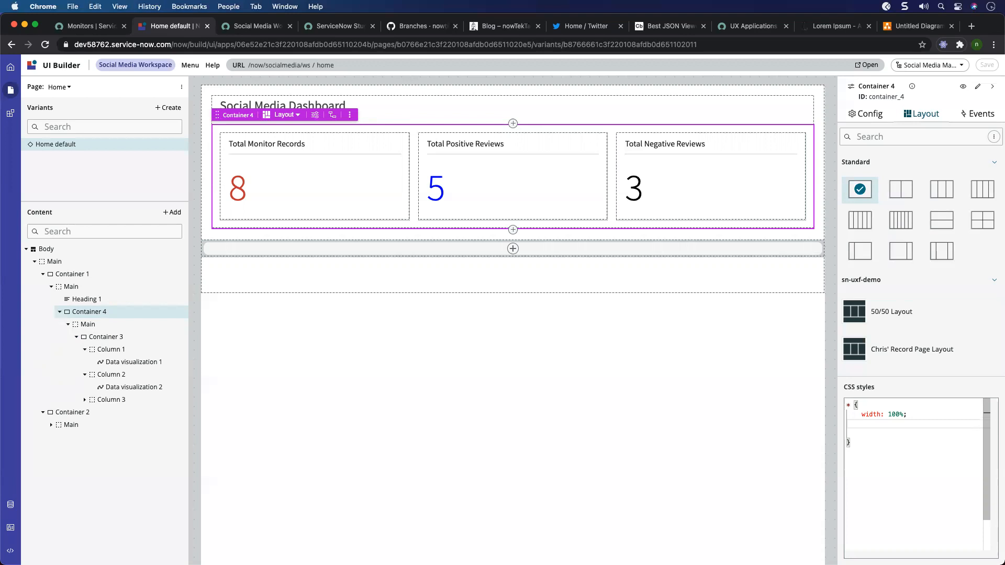
type("bor")
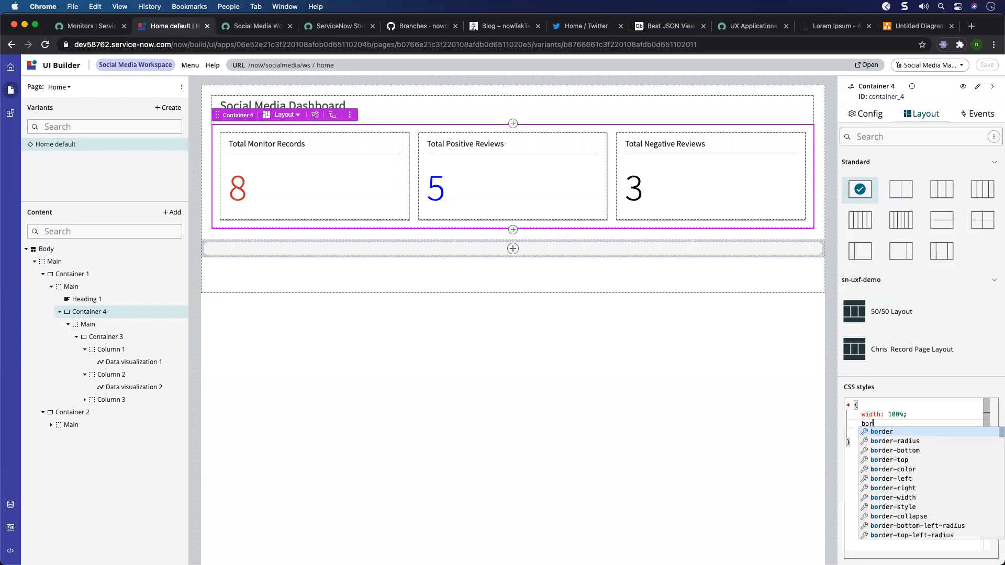
key("Return")
type("s")
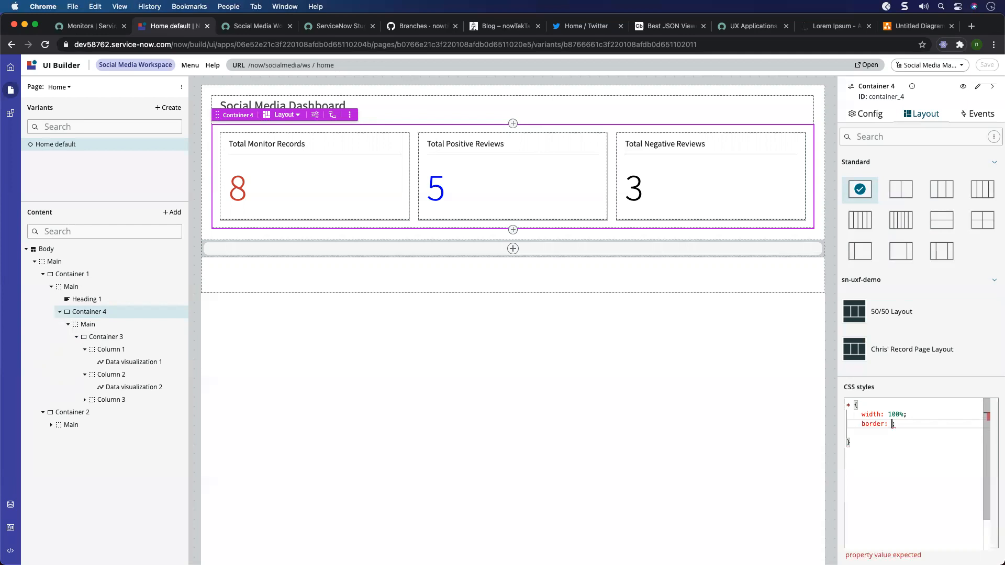
type("olid")
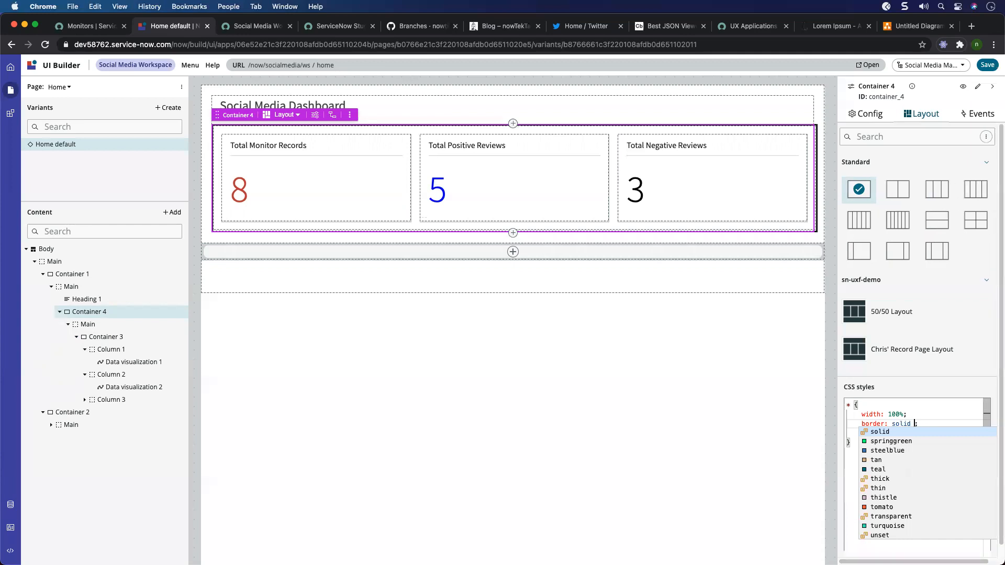
type(" 1px")
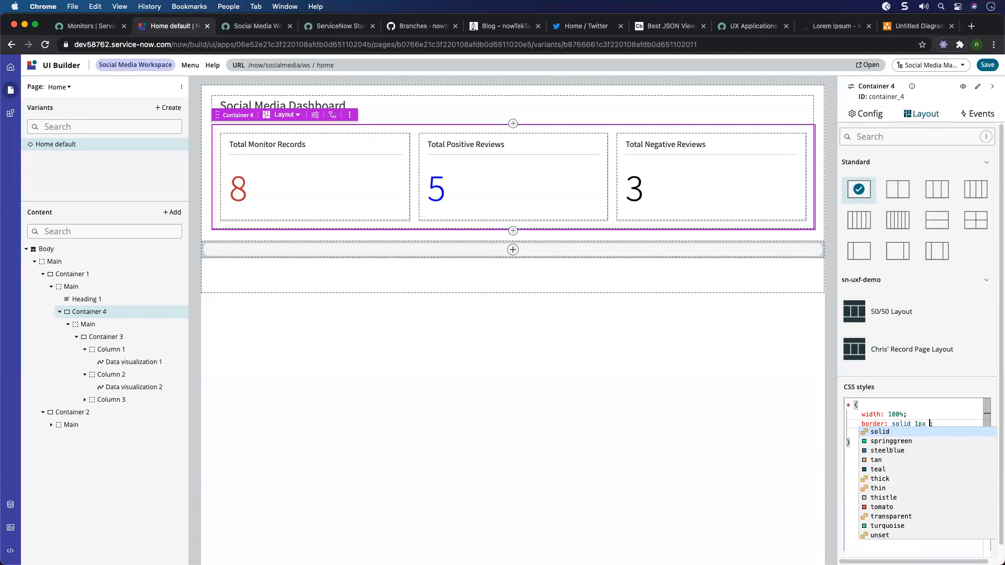
left_click(869, 460)
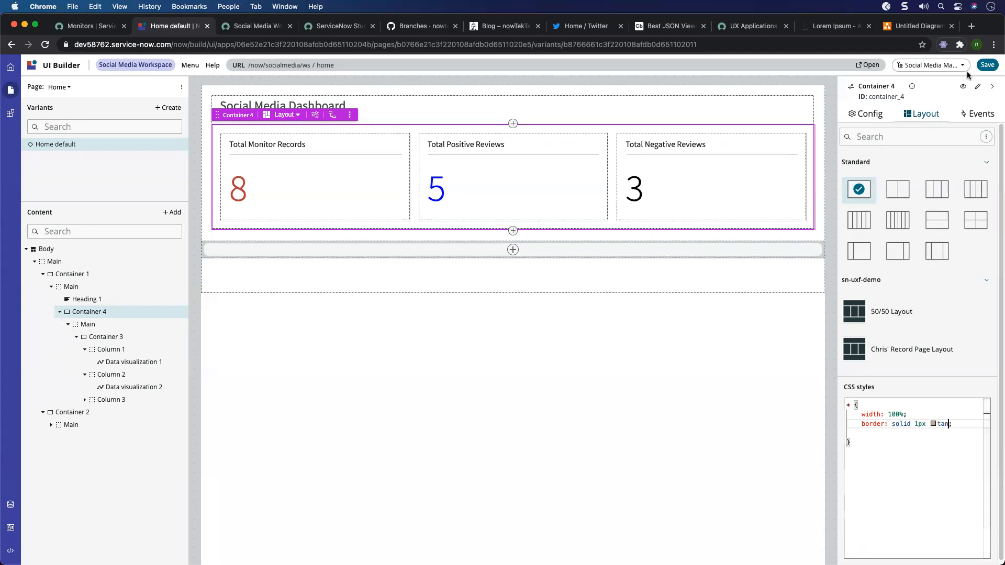
Save the border change, open the live workspace page, and close the outdated copy of that page.
left_click(986, 66)
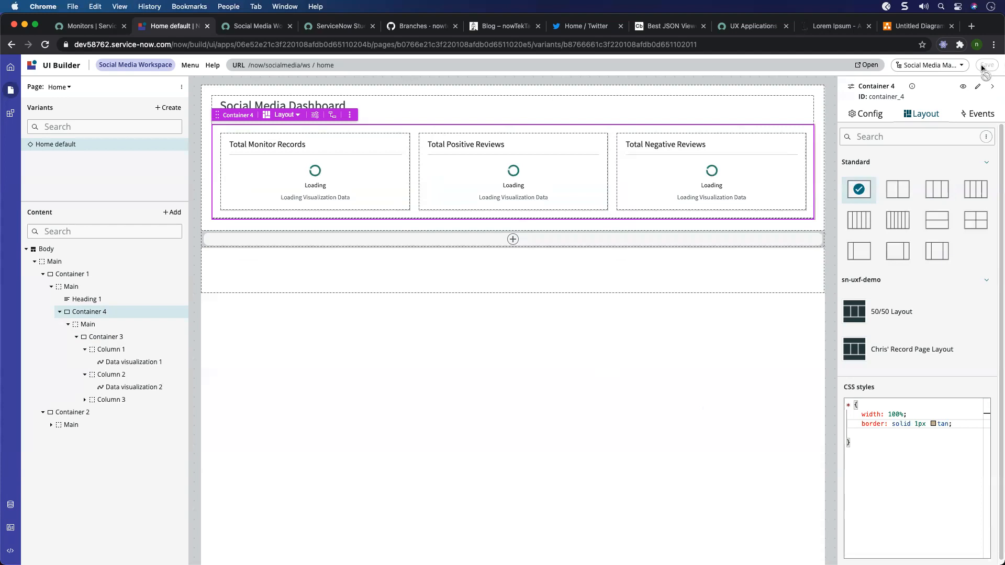
left_click(869, 65)
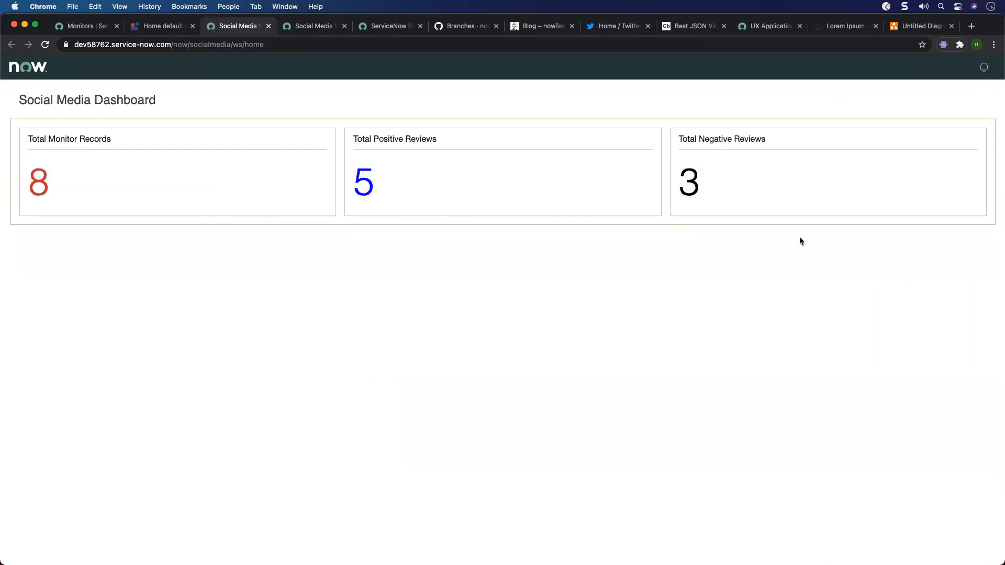
left_click(306, 26)
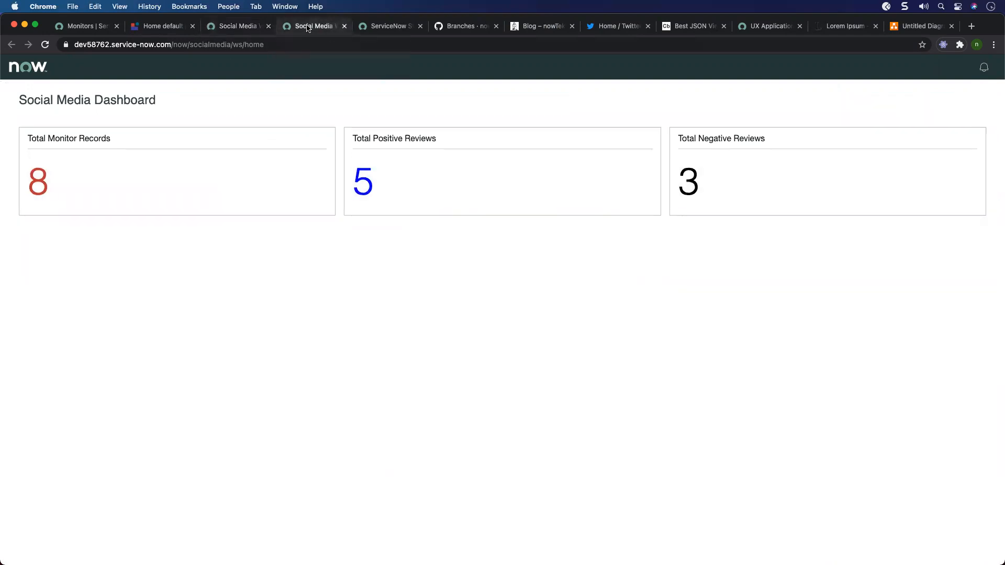
left_click(343, 26)
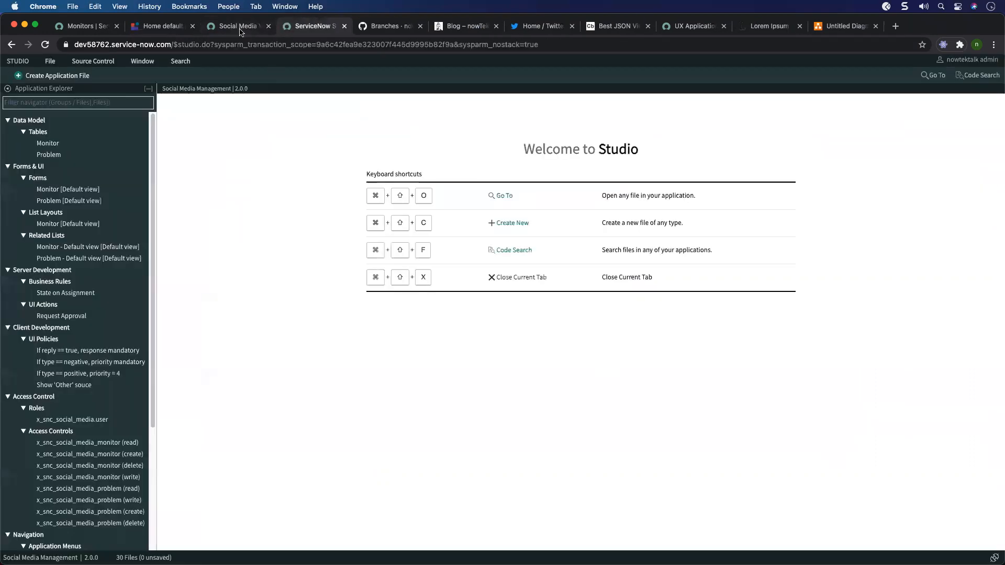
left_click(246, 26)
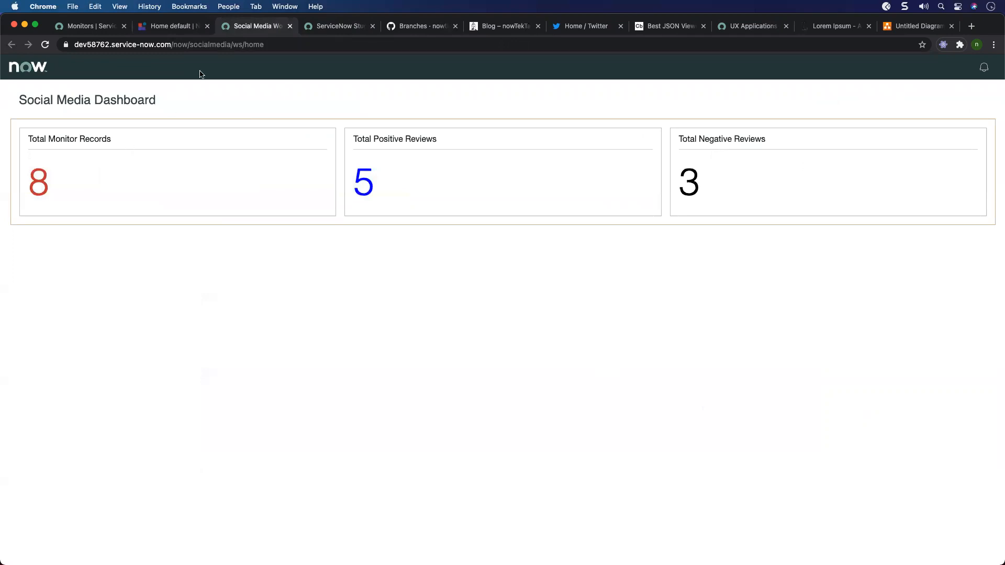
Return to UI Builder and, following the wireframe's second box, add a Container inside Container 2's Main area.
left_click(177, 26)
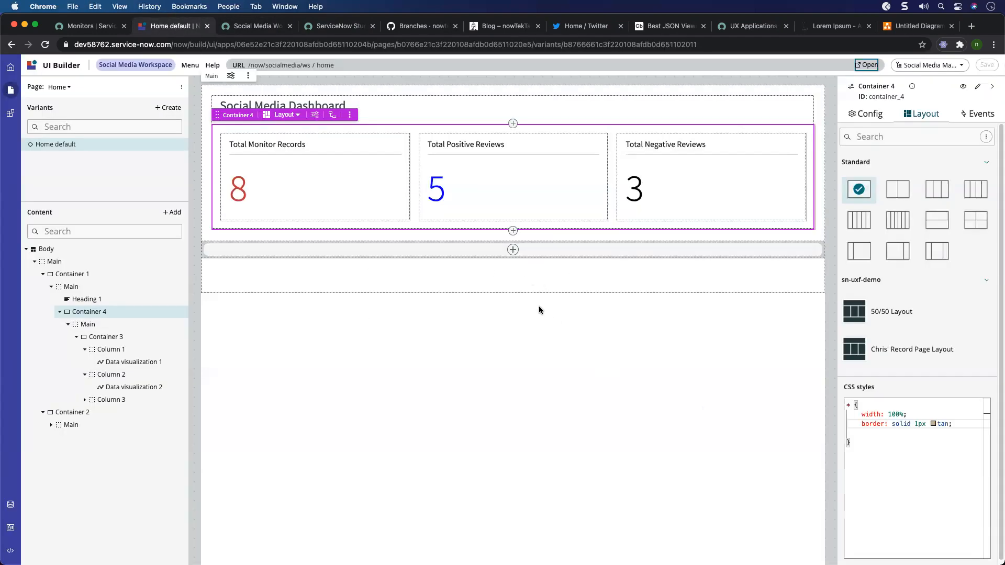
left_click(900, 29)
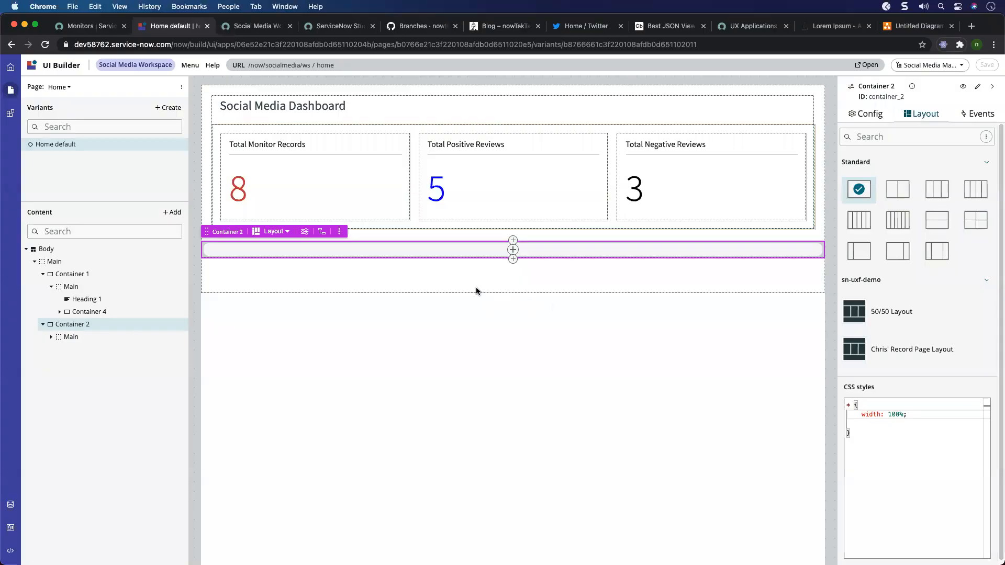
left_click(76, 325)
left_click(51, 336)
left_click(96, 349)
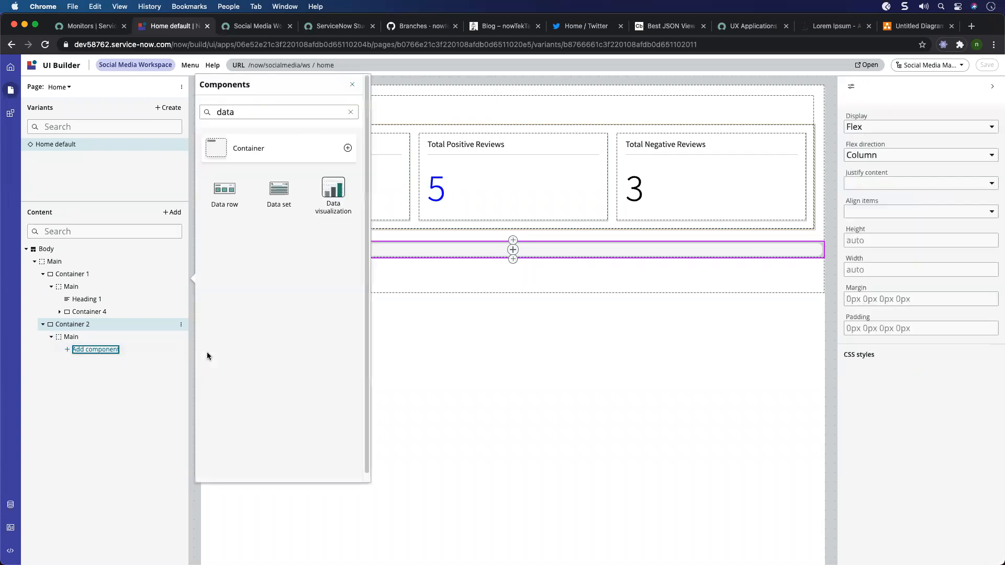
left_click(218, 152)
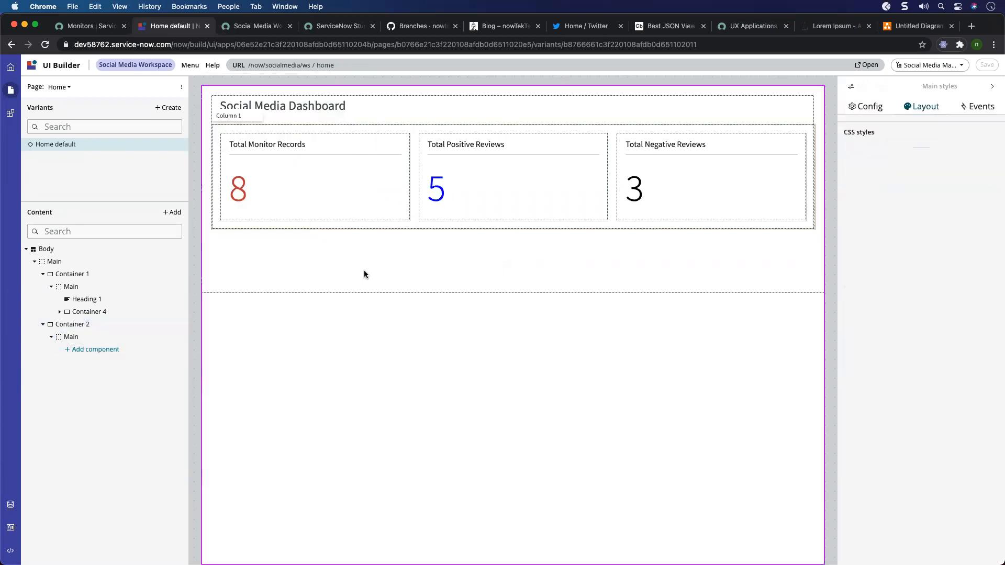
left_click(68, 361)
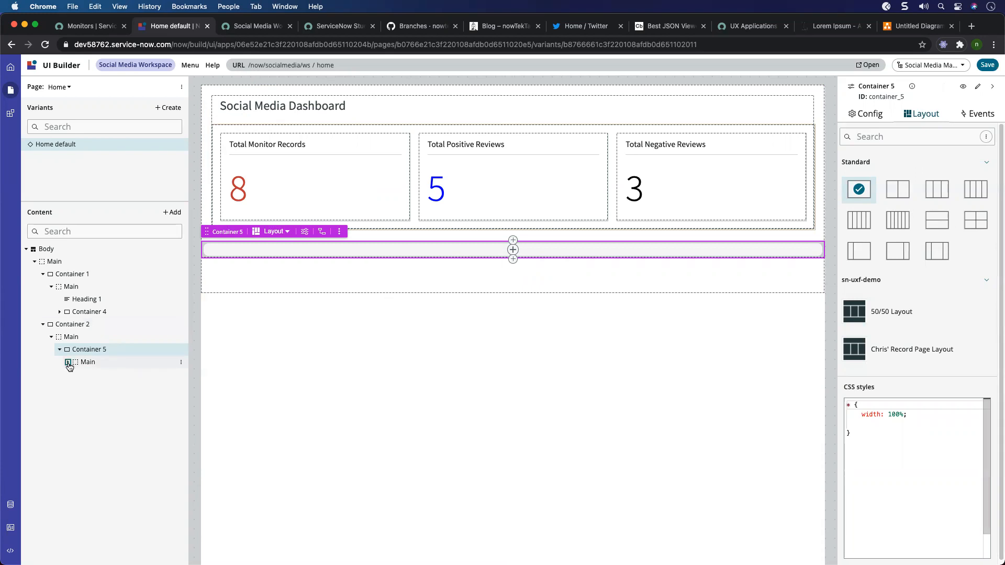
Keep Container 5's single-column layout and add a List - Simple component inside its Main area.
left_click(273, 232)
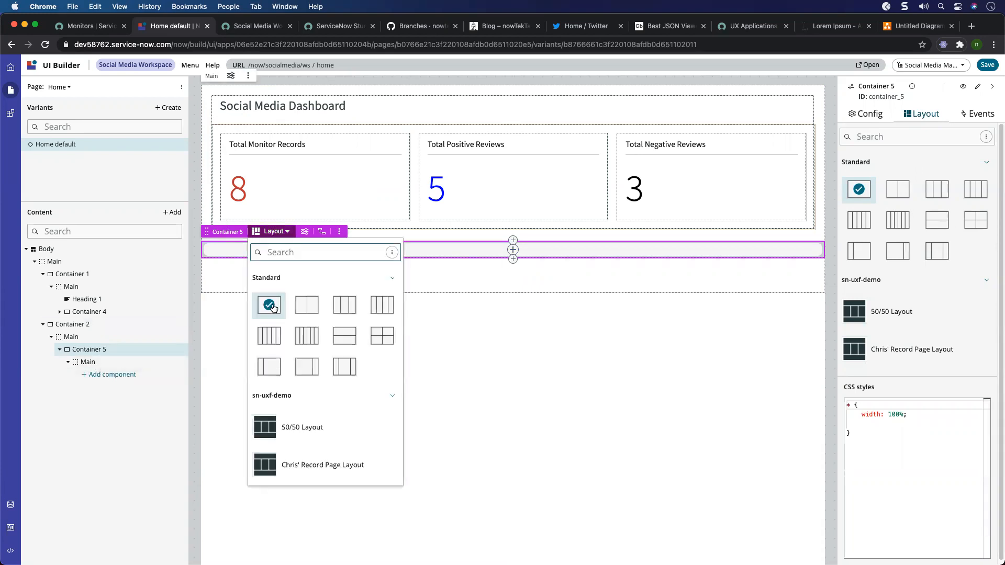
left_click(104, 375)
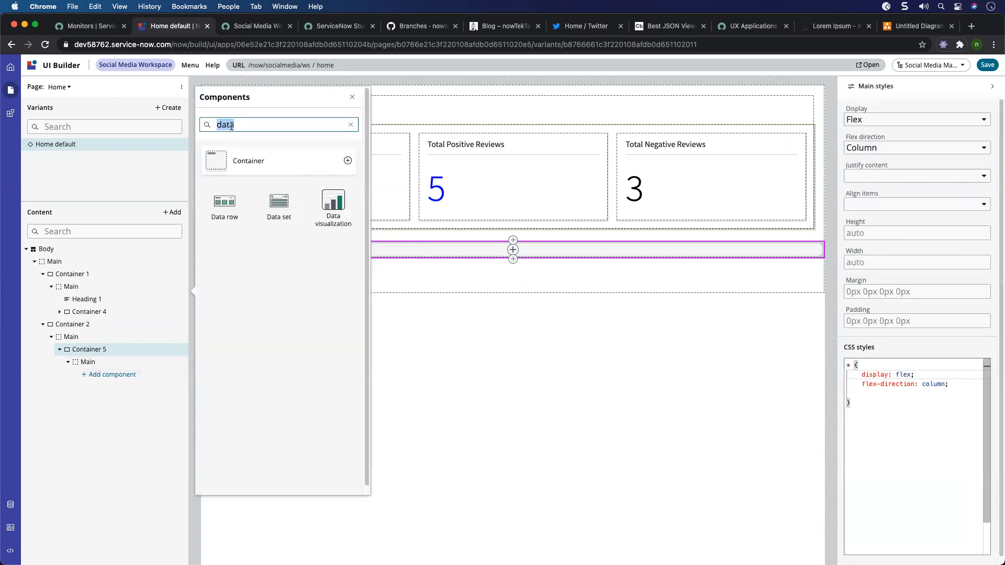
type("list")
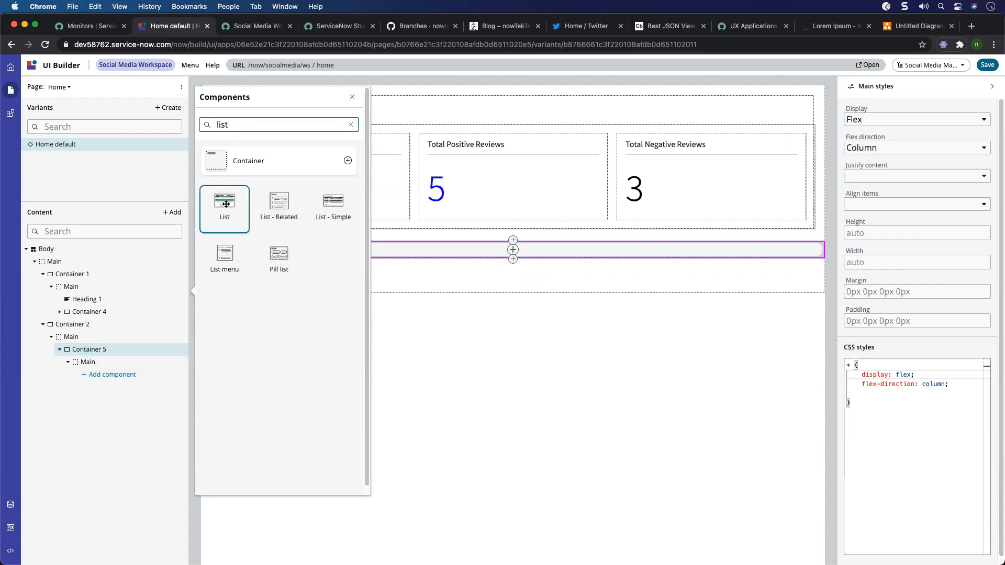
left_click(332, 202)
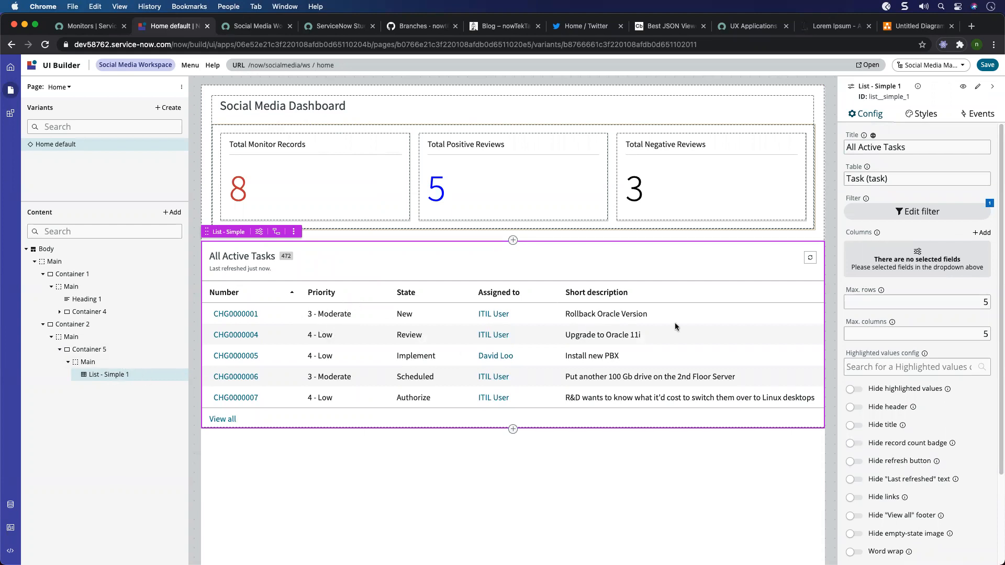
Title the simple list "List of Monitor Records" and set its table to Monitor (x_snc_social_media_monitor).
left_click_drag(909, 148, 823, 151)
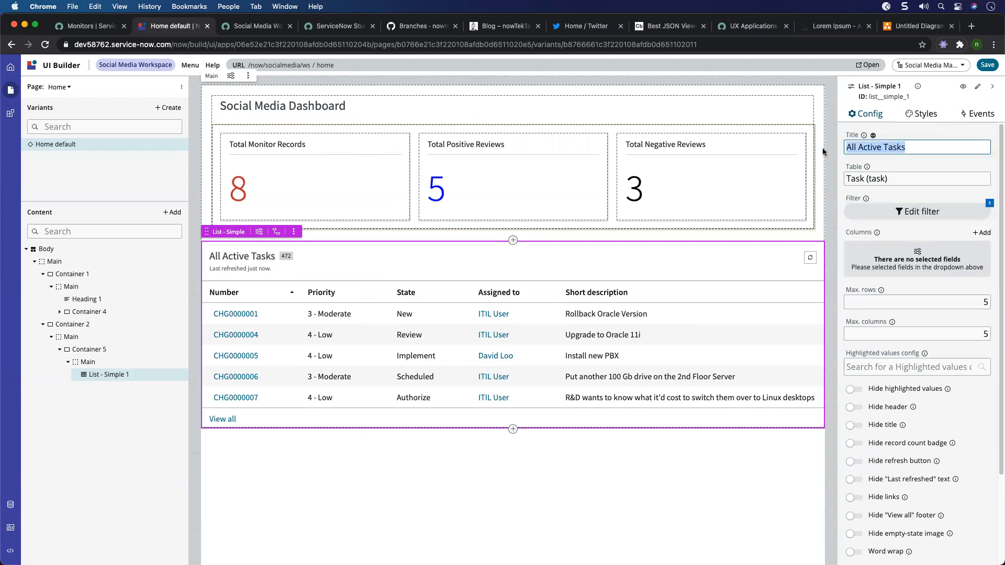
key("BackSpace")
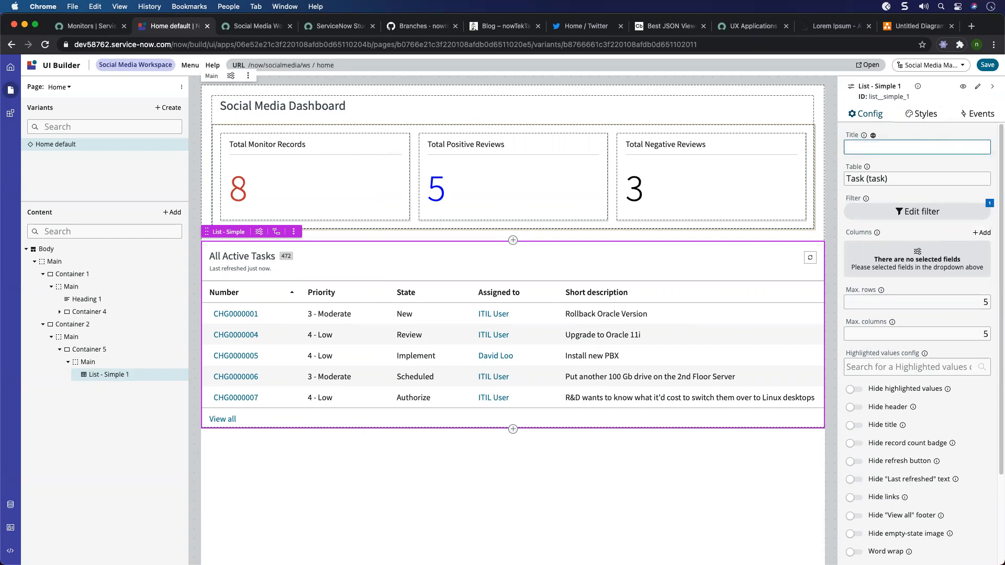
type("List of Monitor Records")
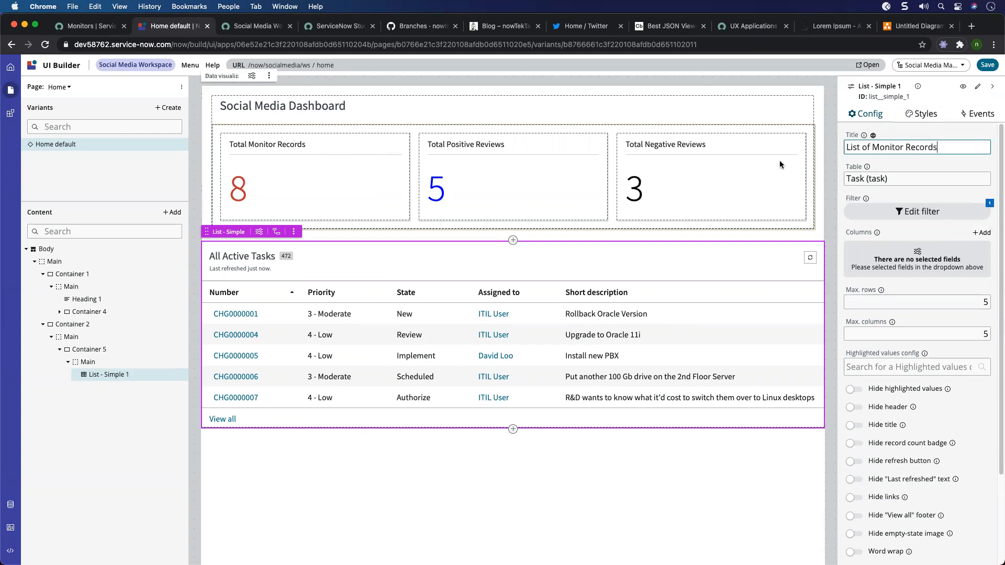
key("Tab")
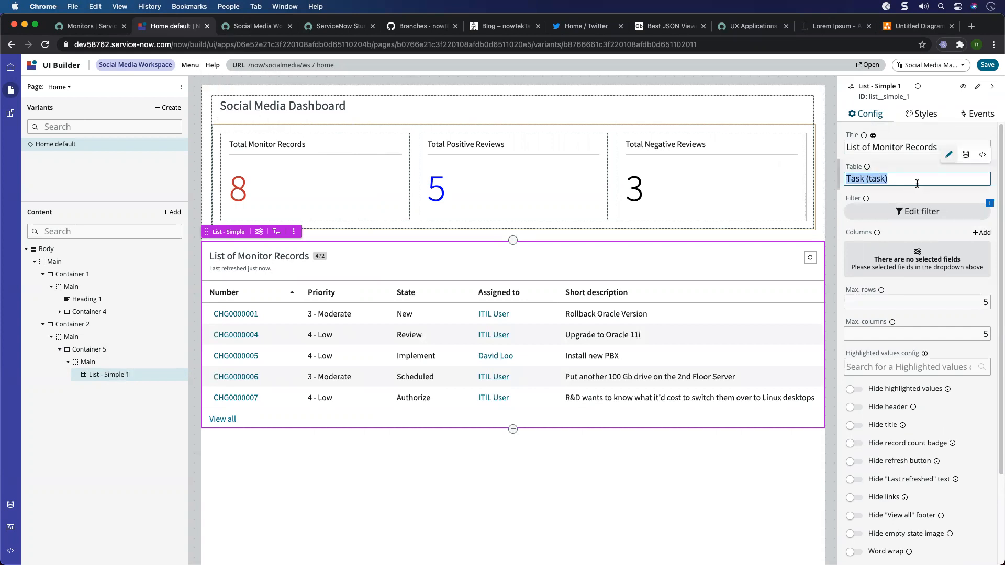
type("social")
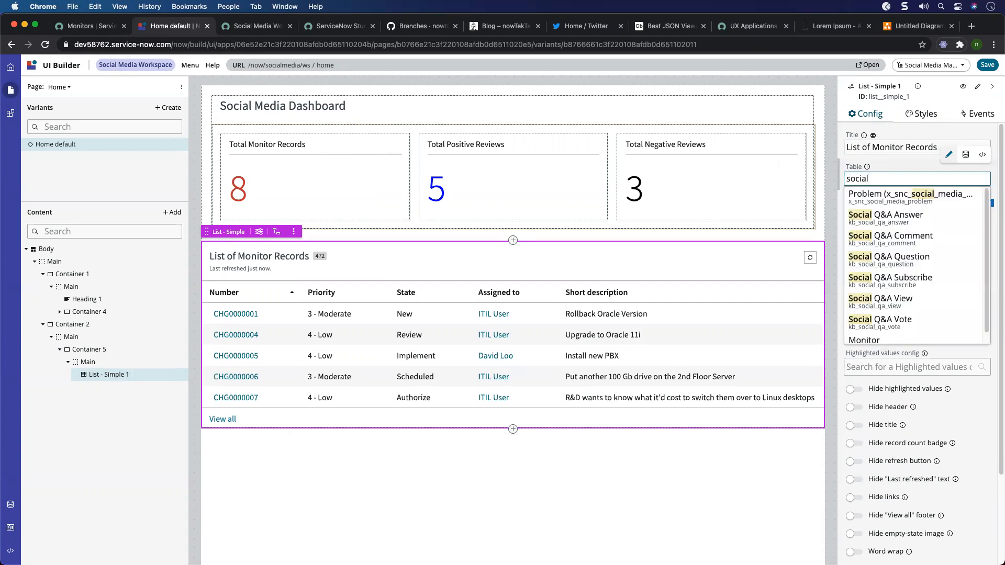
scroll(890, 283, "down", 1)
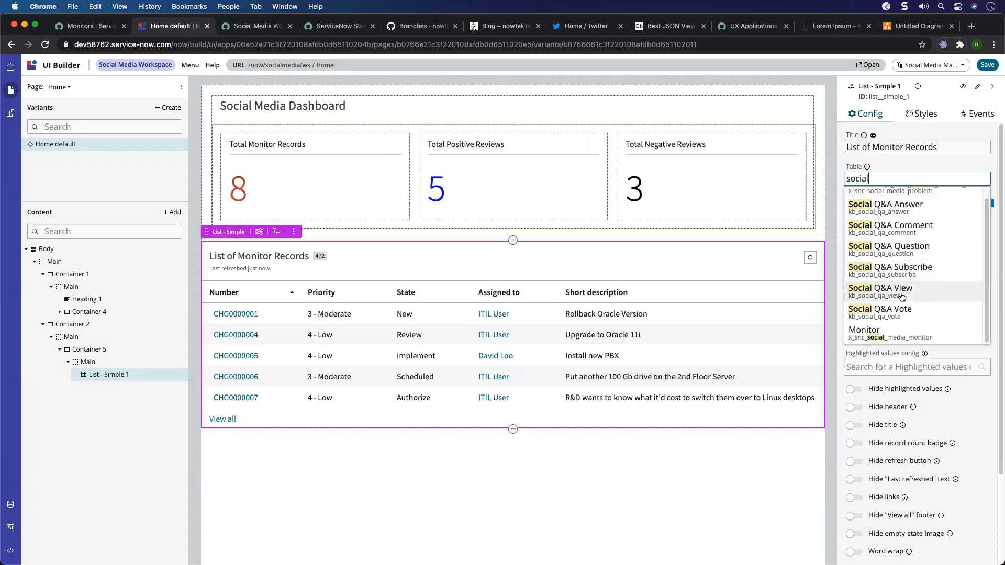
left_click(880, 340)
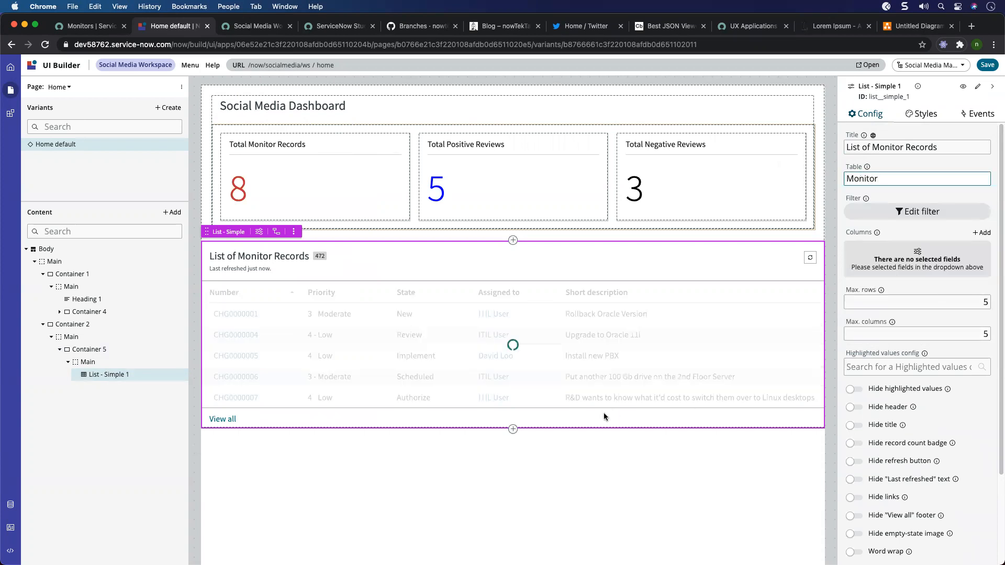
Filter the Monitor list with the condition Active is true.
left_click(900, 211)
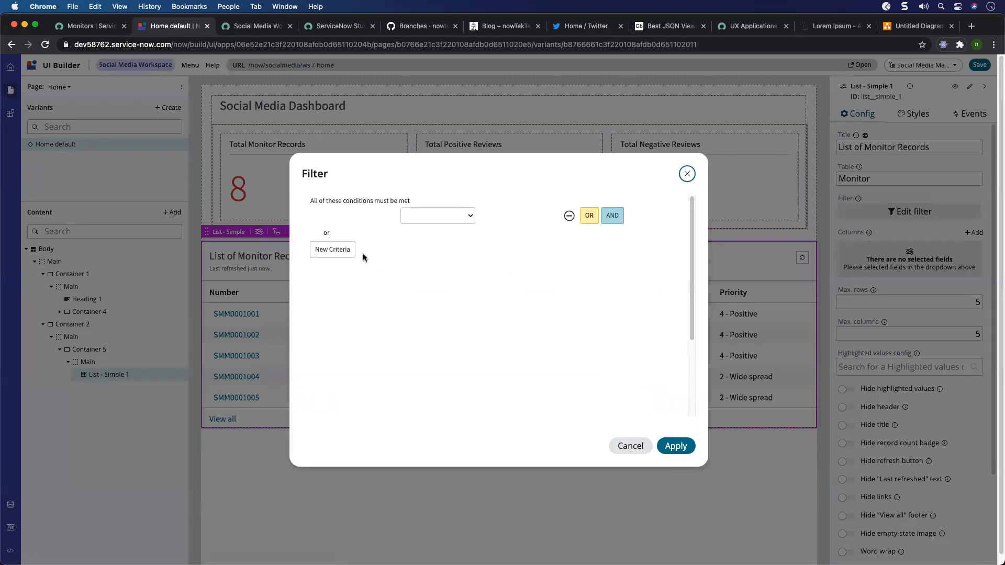
left_click(360, 217)
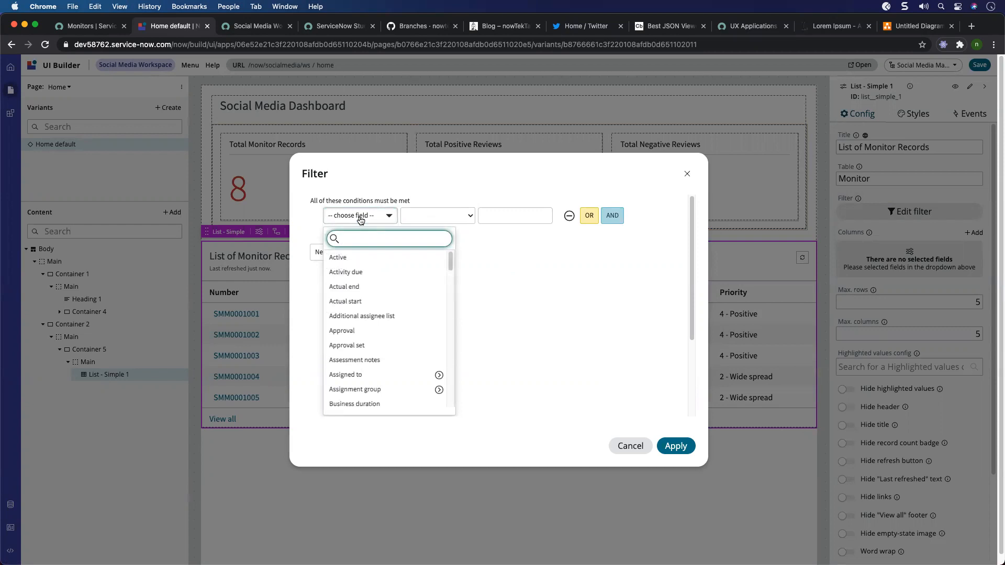
left_click(361, 259)
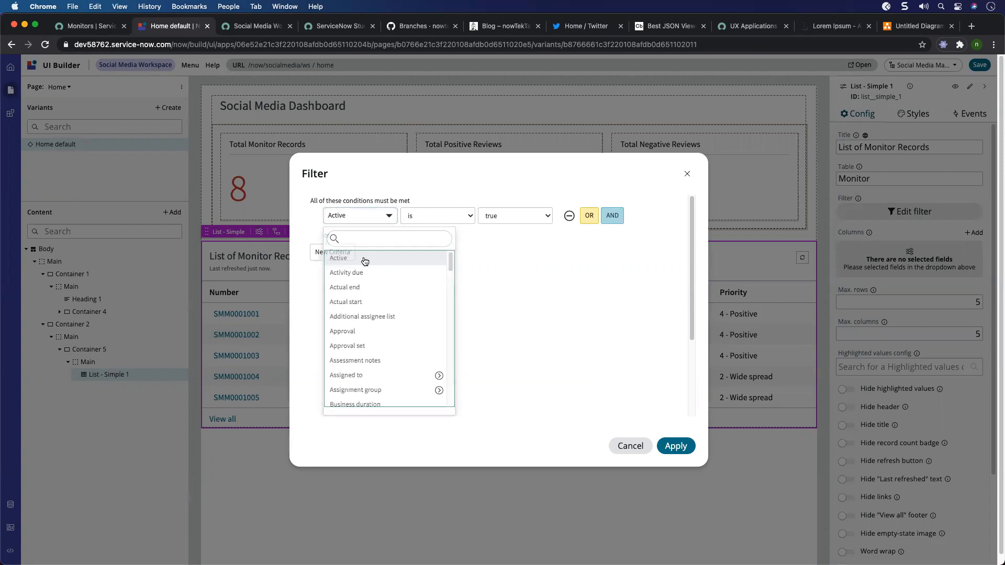
left_click(679, 446)
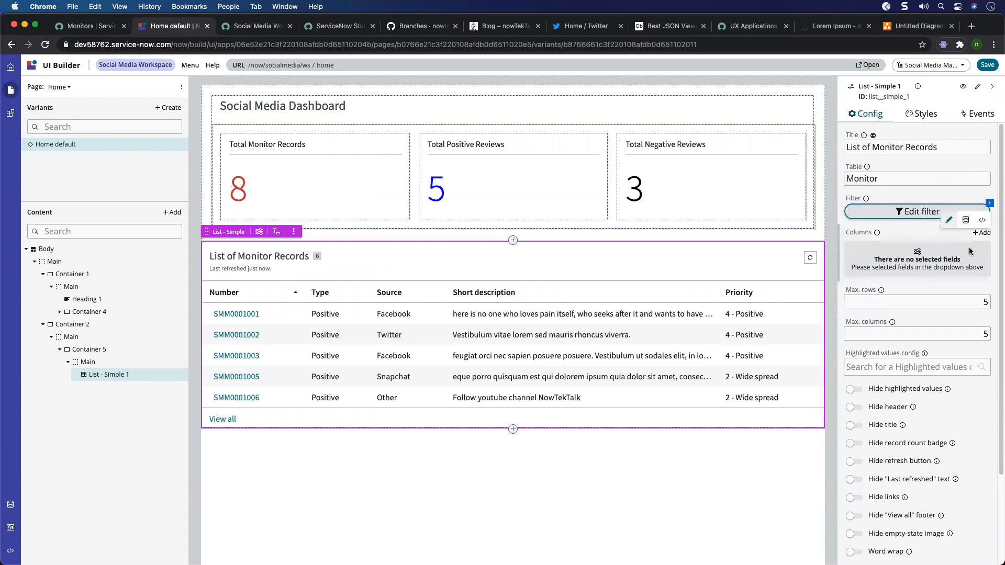
Check the List of Records columns in the diagrams.net wireframe, return to UI Builder, and add Number as the list's first column.
left_click(980, 233)
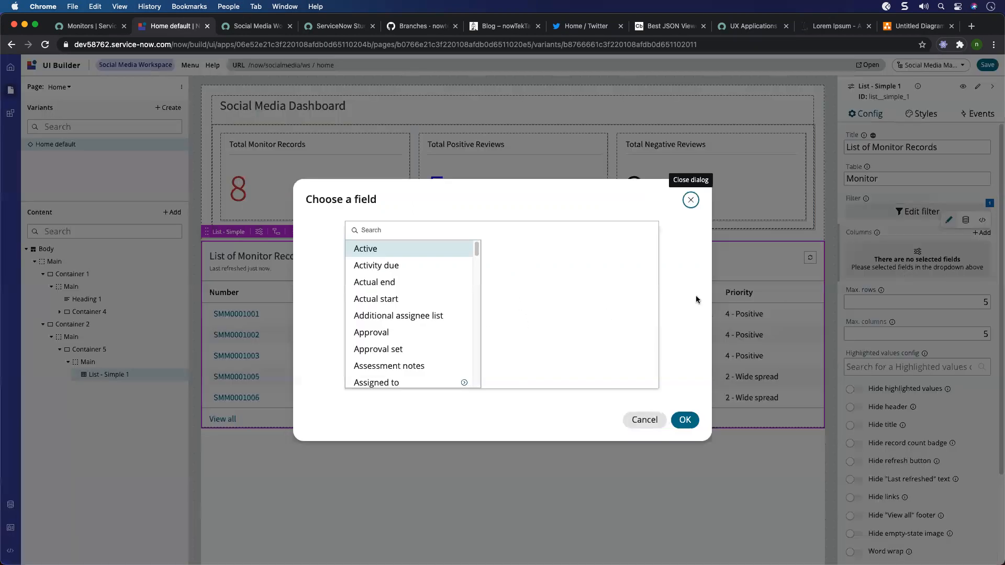
left_click(916, 26)
left_click(412, 350)
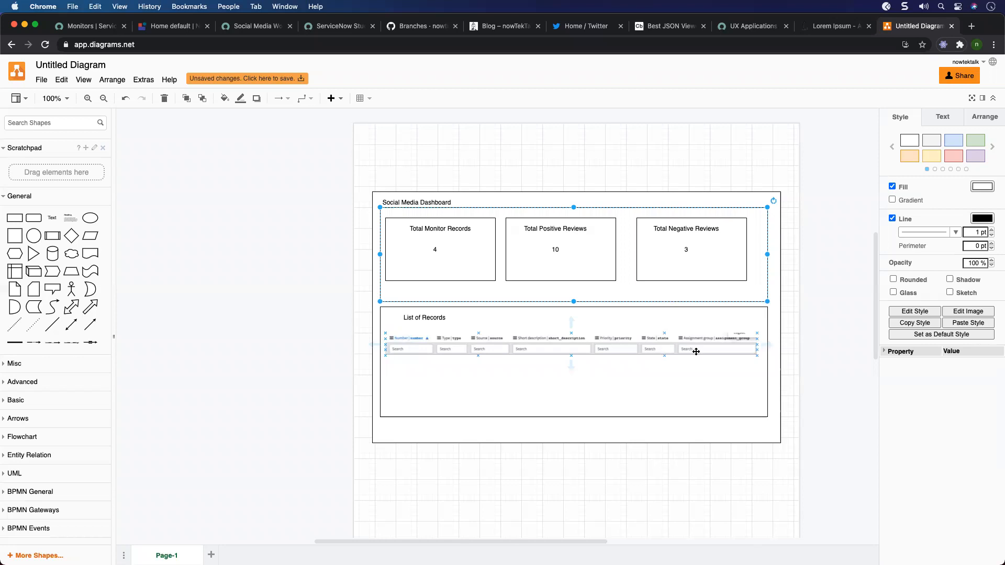
left_click(176, 29)
type("num")
key("BackSpace")
key("BackSpace")
key("BackSpace")
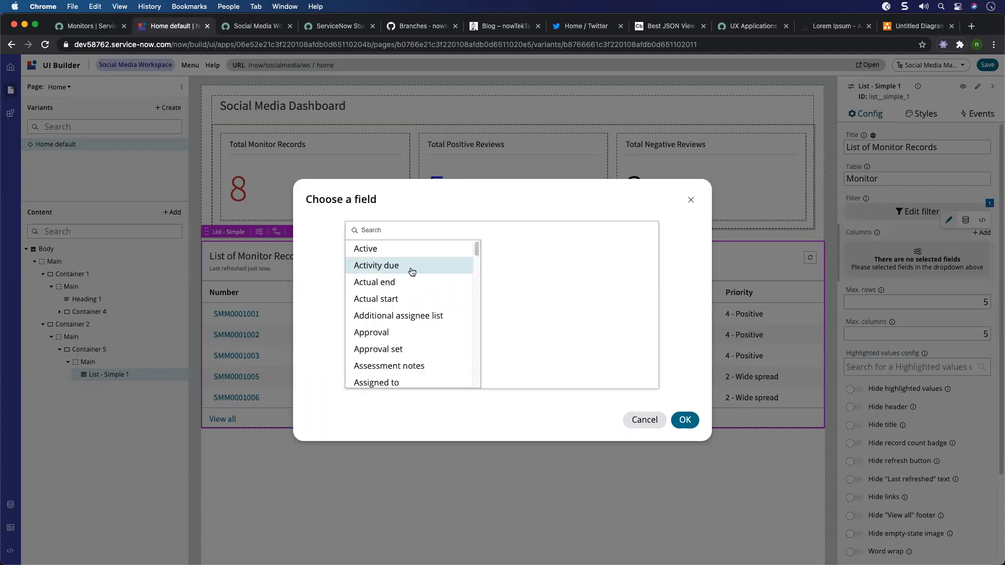
scroll(415, 265, "down", 1)
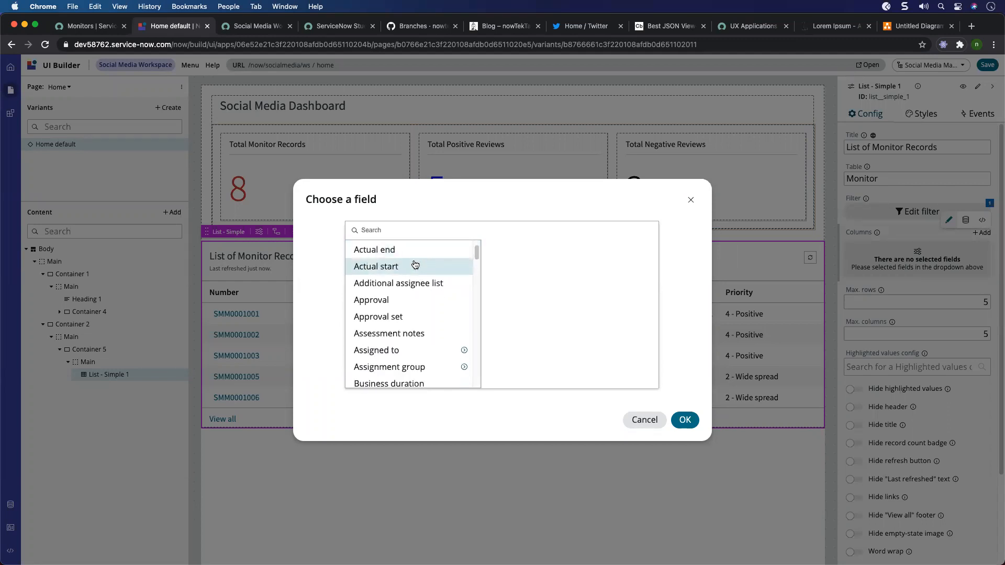
left_click(378, 231)
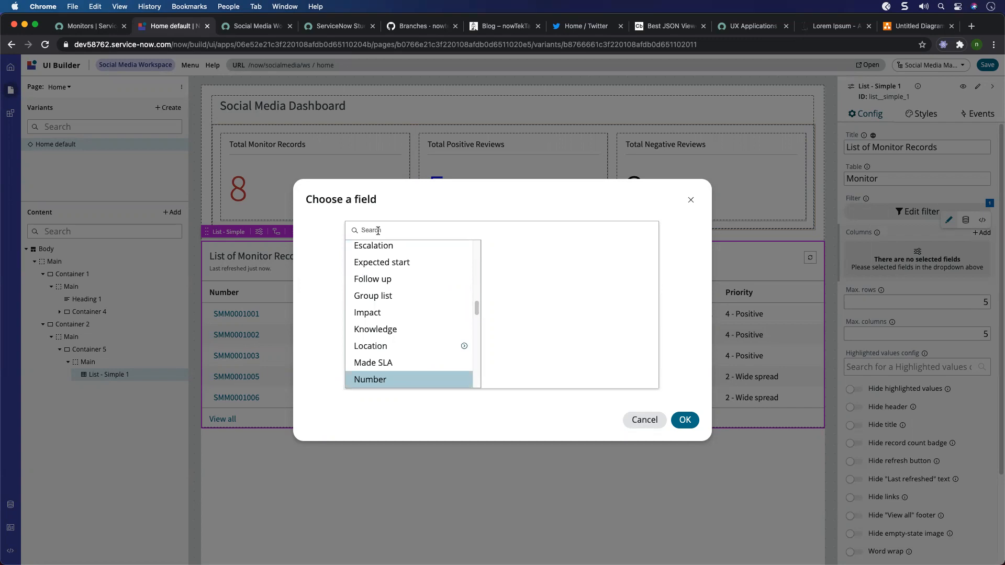
type("number")
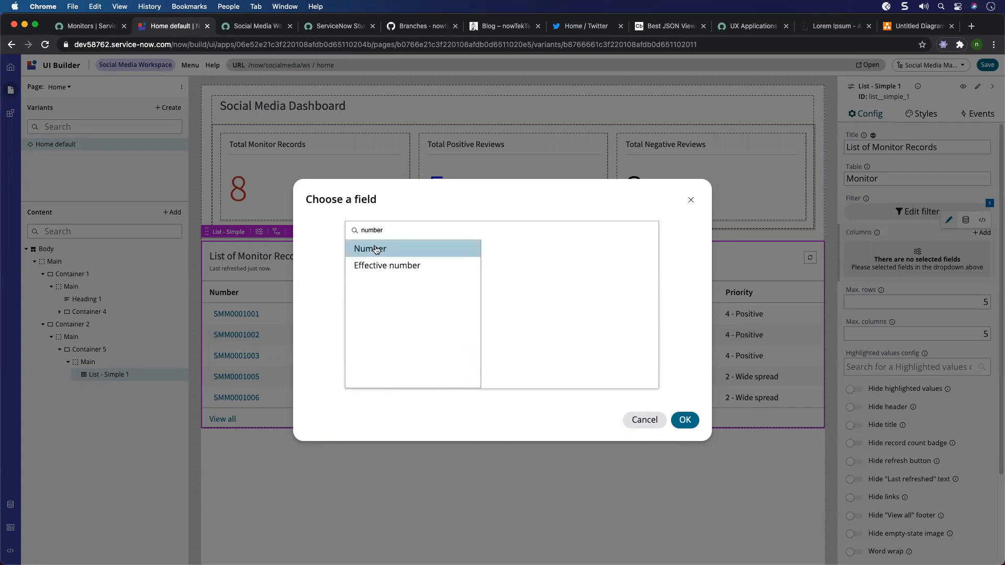
left_click(685, 419)
Add the Type field as the second column of the Monitor list.
left_click(983, 233)
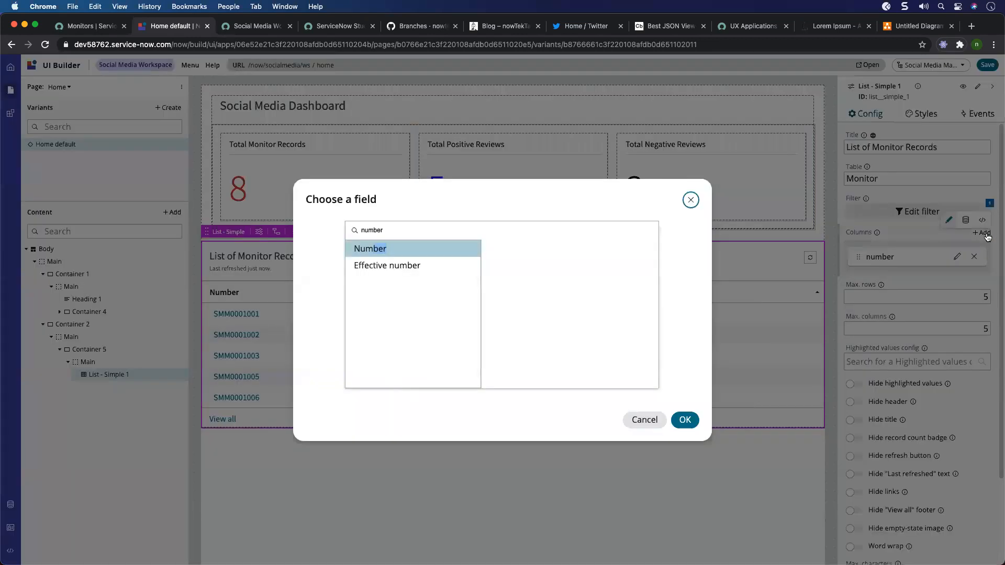
left_click_drag(385, 231, 342, 235)
type("type")
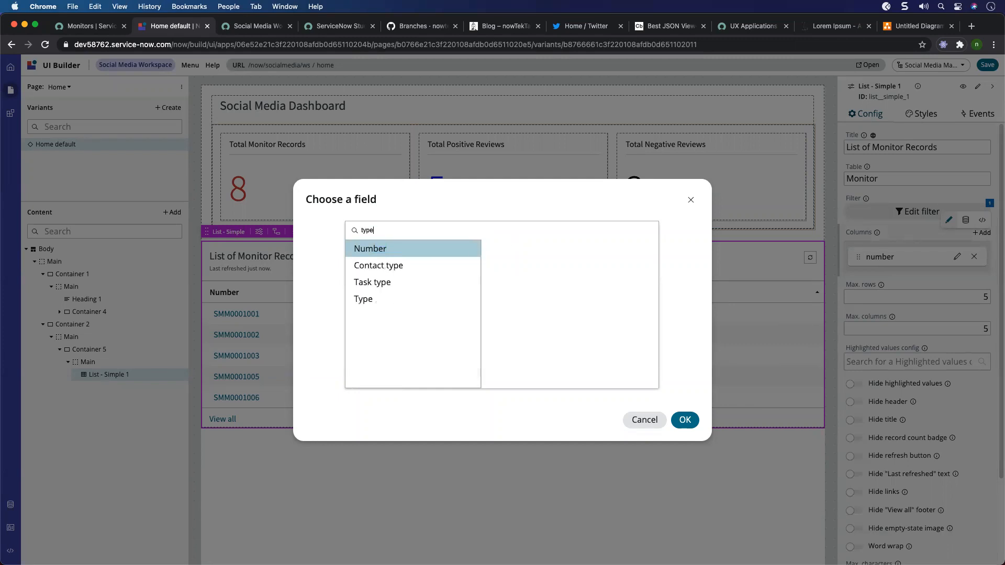
left_click(414, 302)
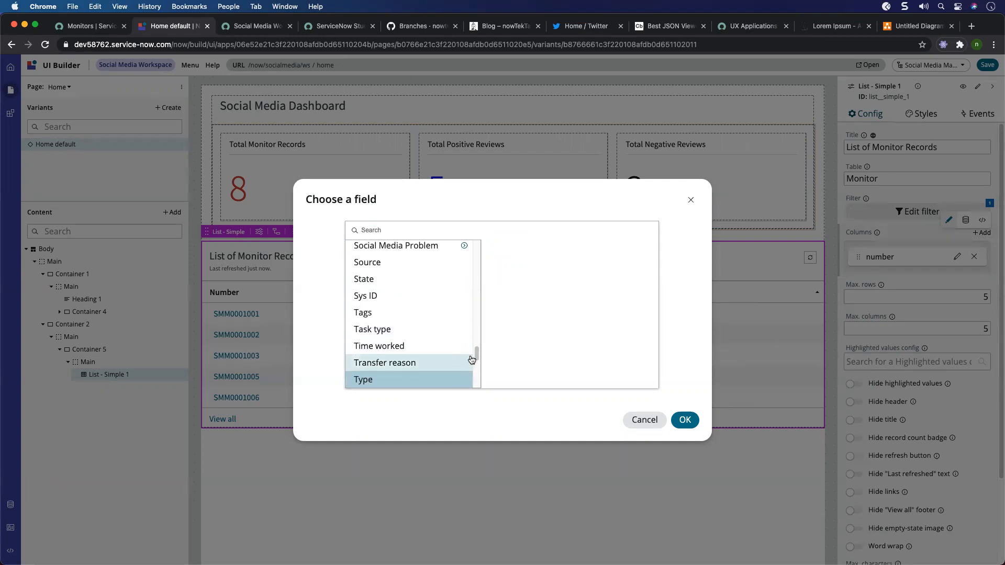
left_click(389, 264)
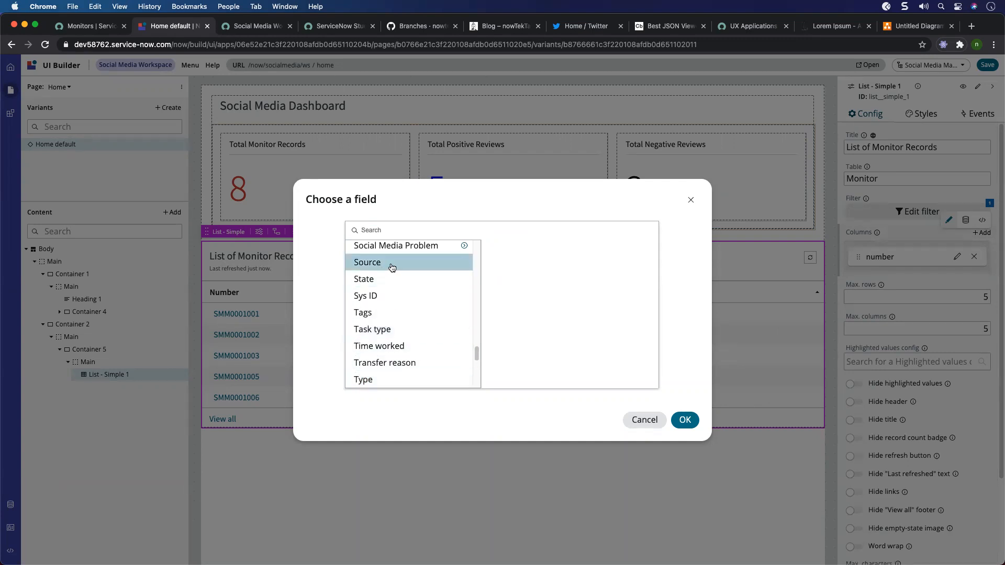
left_click(385, 380)
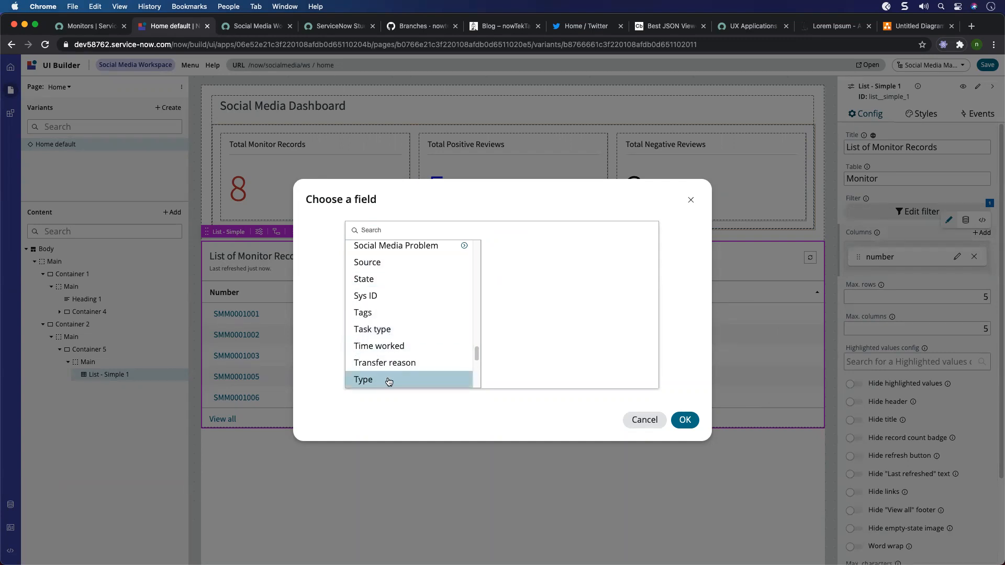
right_click(393, 263)
right_click(365, 264)
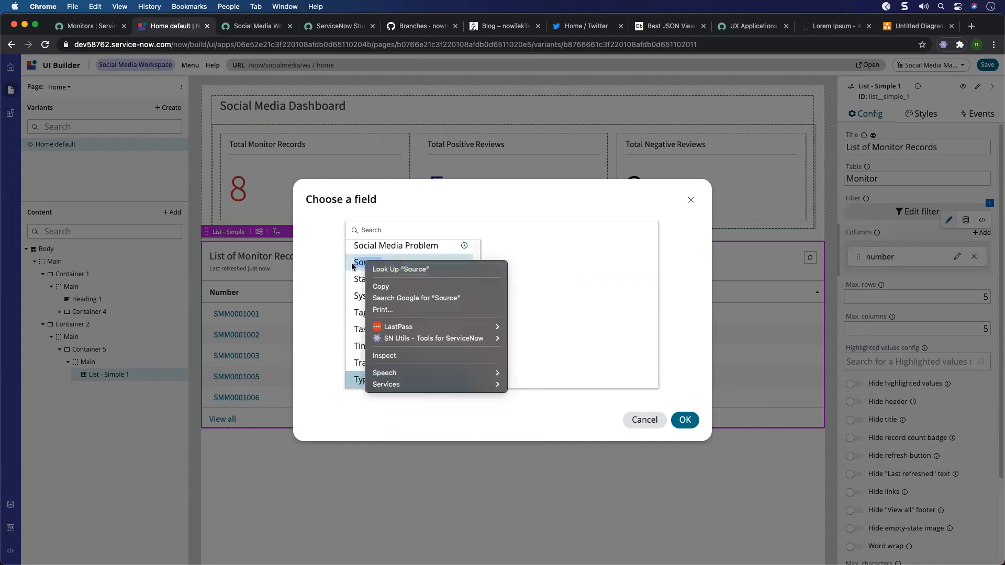
right_click(351, 263)
left_click(597, 253)
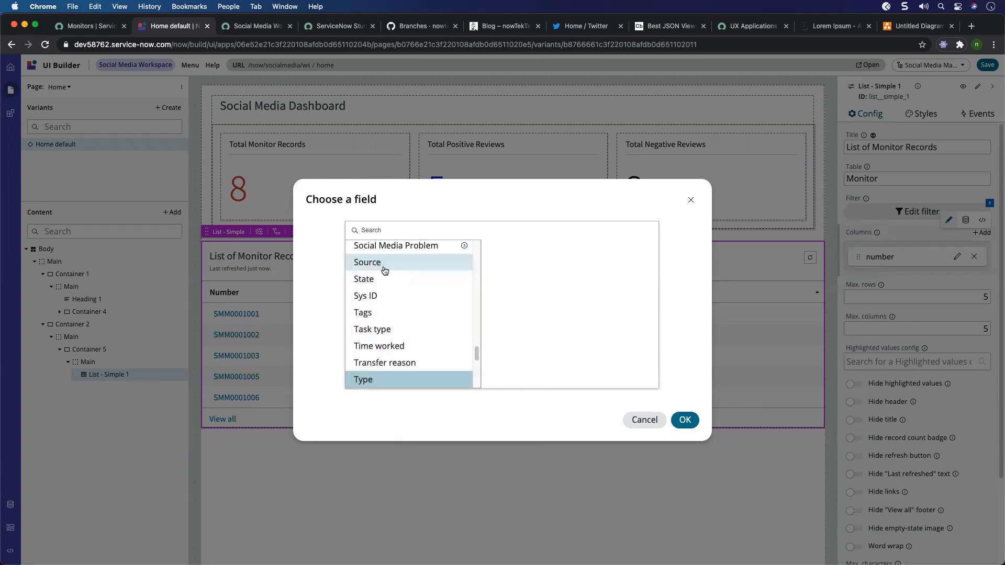
right_click(397, 268)
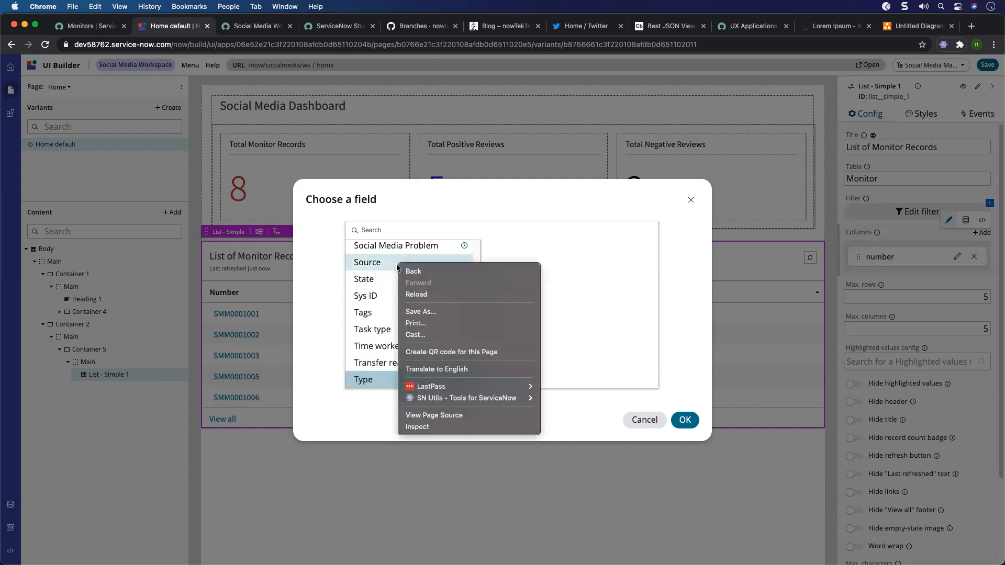
left_click(687, 426)
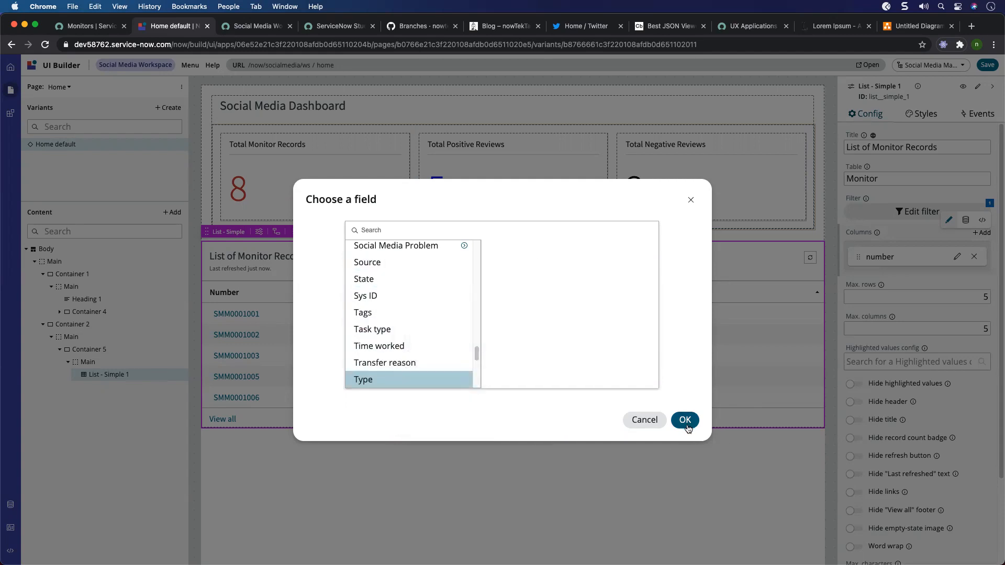
left_click(685, 420)
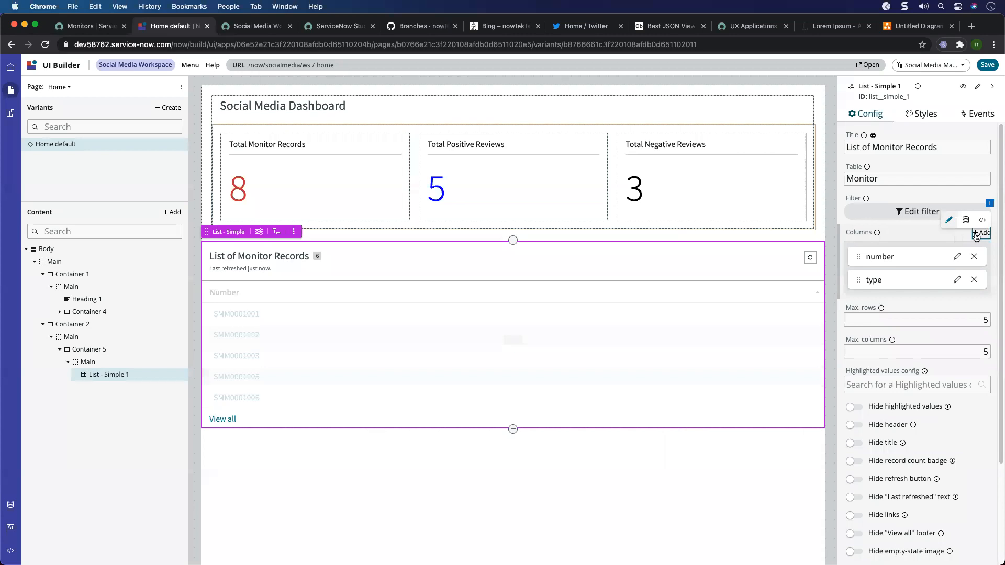
Add the Source field as the third column of the Monitor list.
left_click(972, 236)
left_click(368, 231)
type("source")
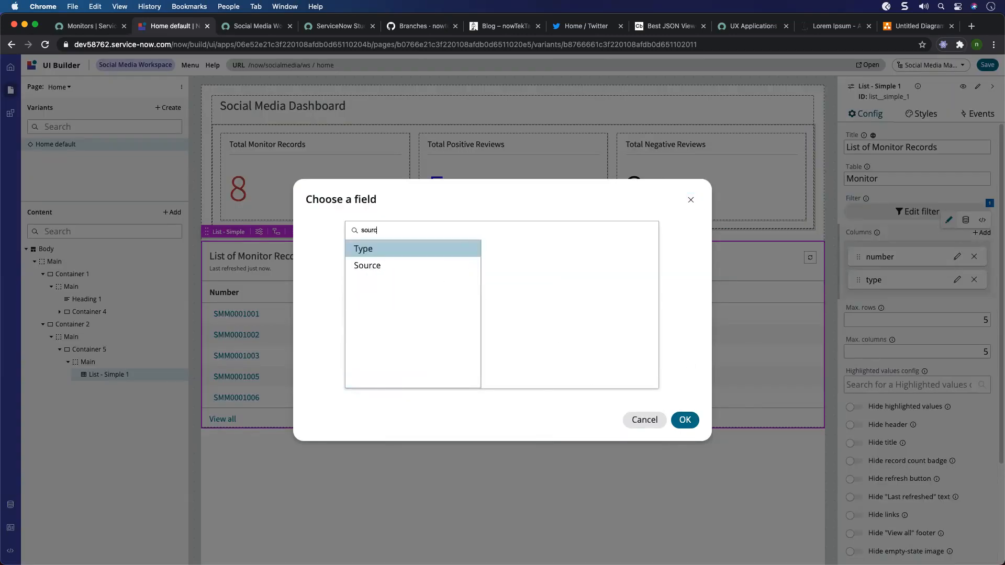
left_click(388, 265)
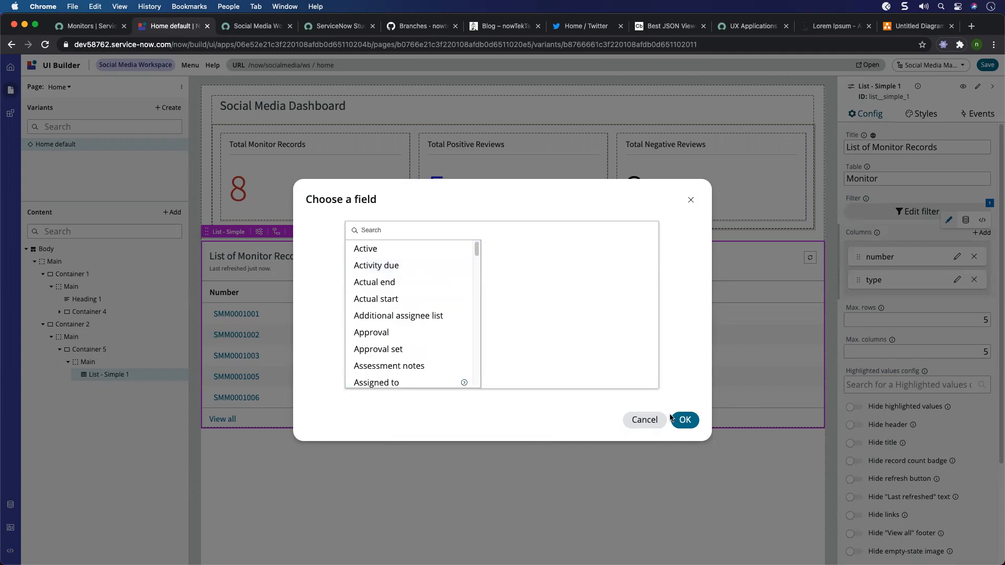
left_click(685, 420)
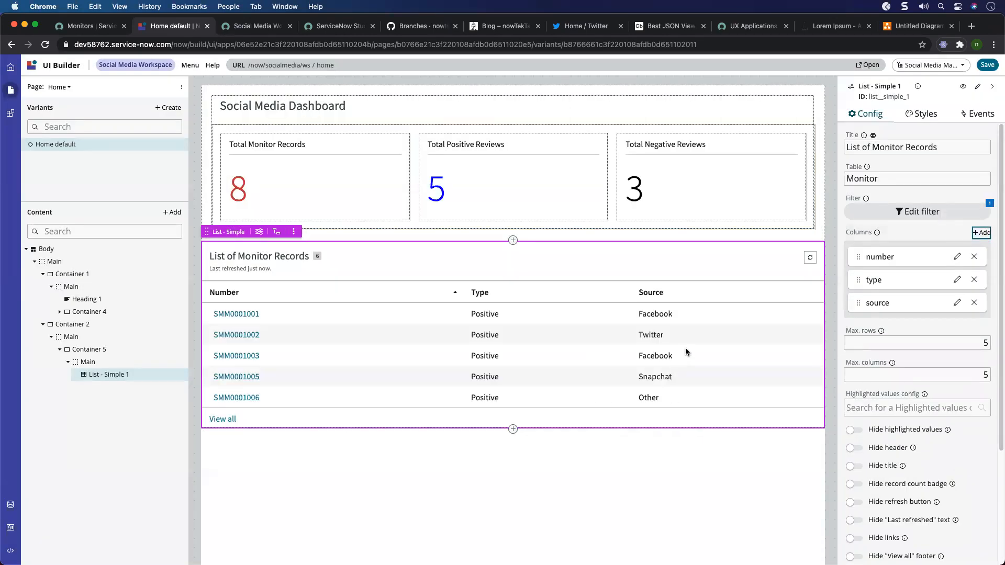
Add the Short description field as the fourth column of the Monitor list.
left_click(976, 233)
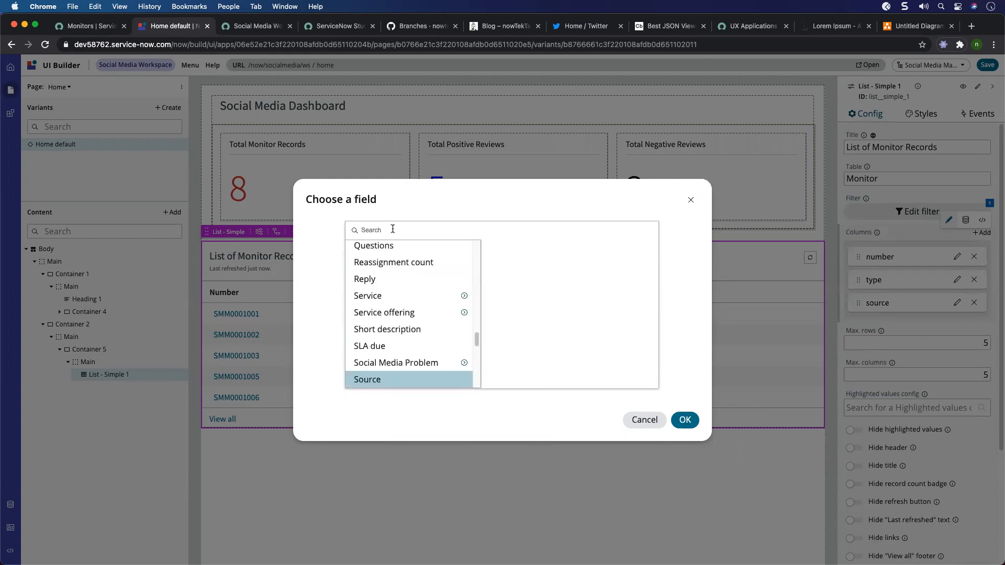
type("sh")
left_click(387, 265)
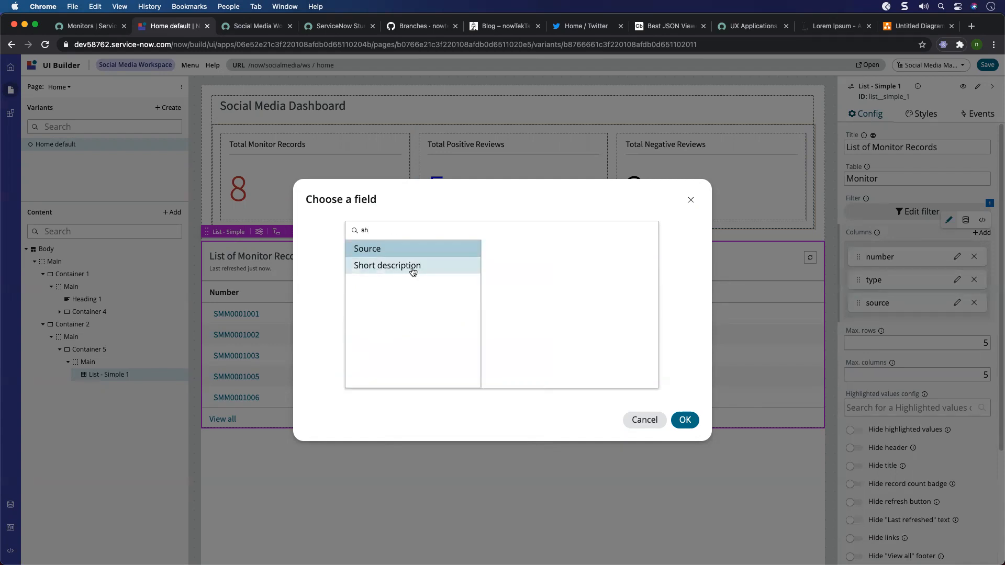
left_click(685, 420)
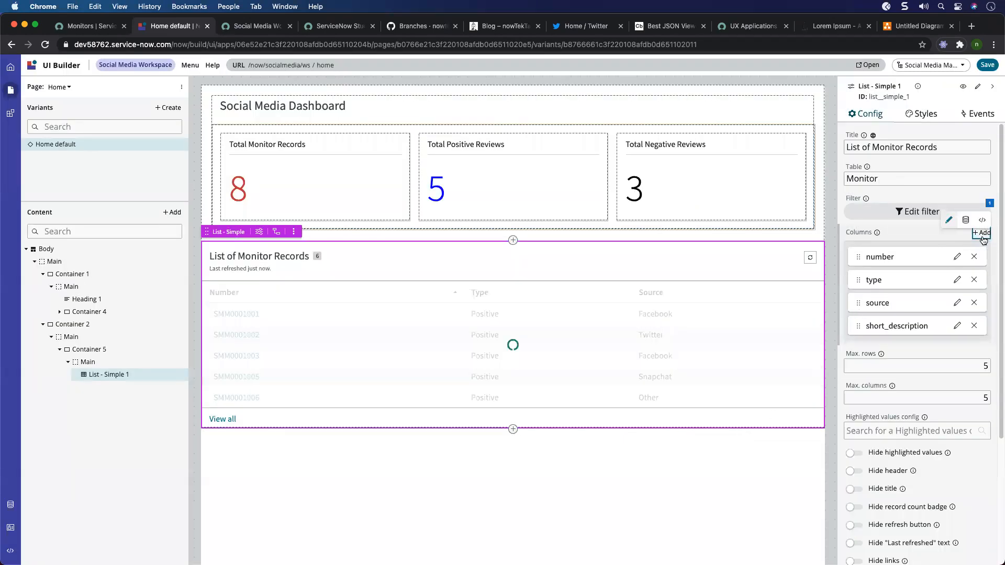
Add the State field as the fifth column of the Monitor list.
left_click(981, 233)
type("state")
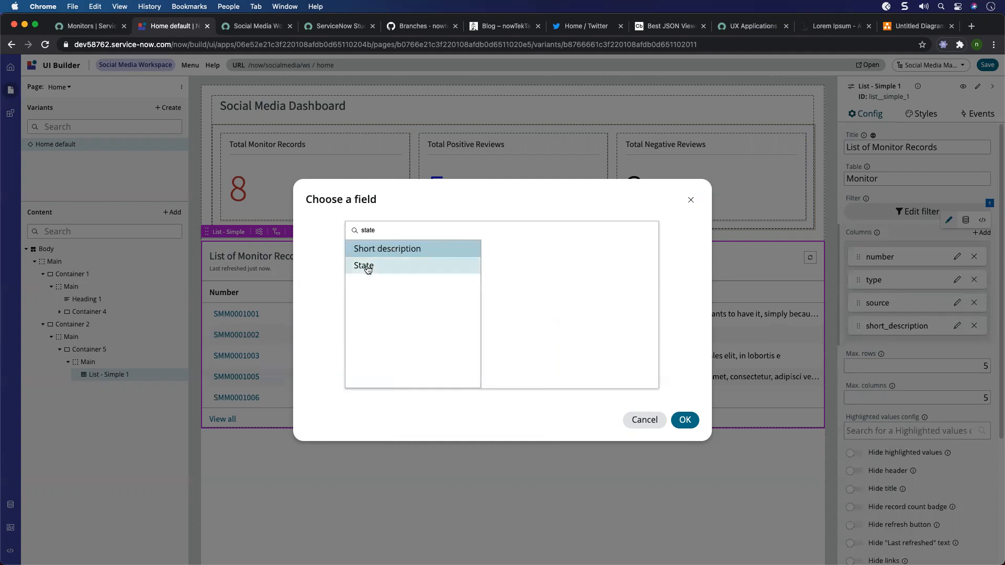
left_click(366, 265)
left_click(690, 420)
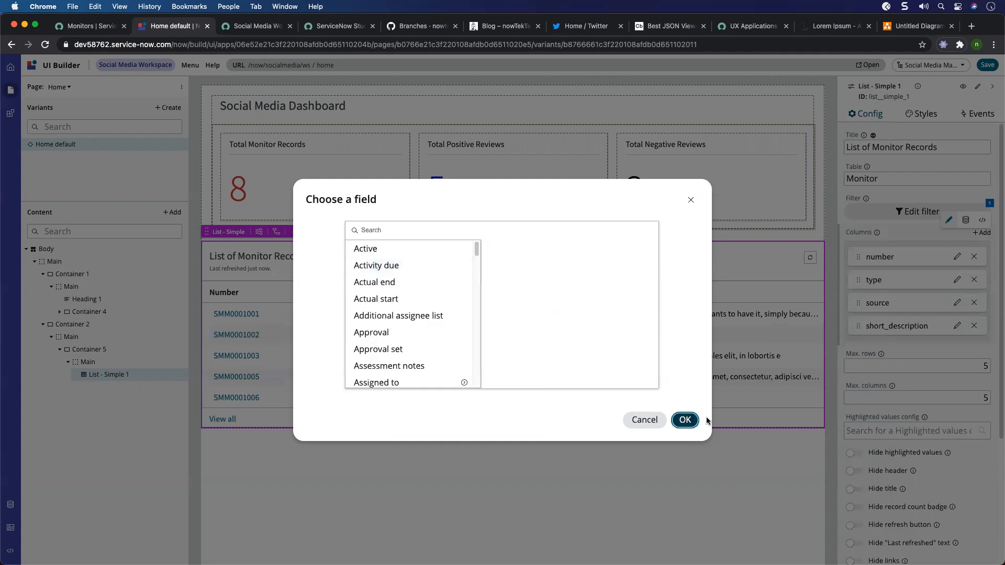
Add the Name field from the Assigned to reference as the sixth column of the Monitor list.
left_click(981, 234)
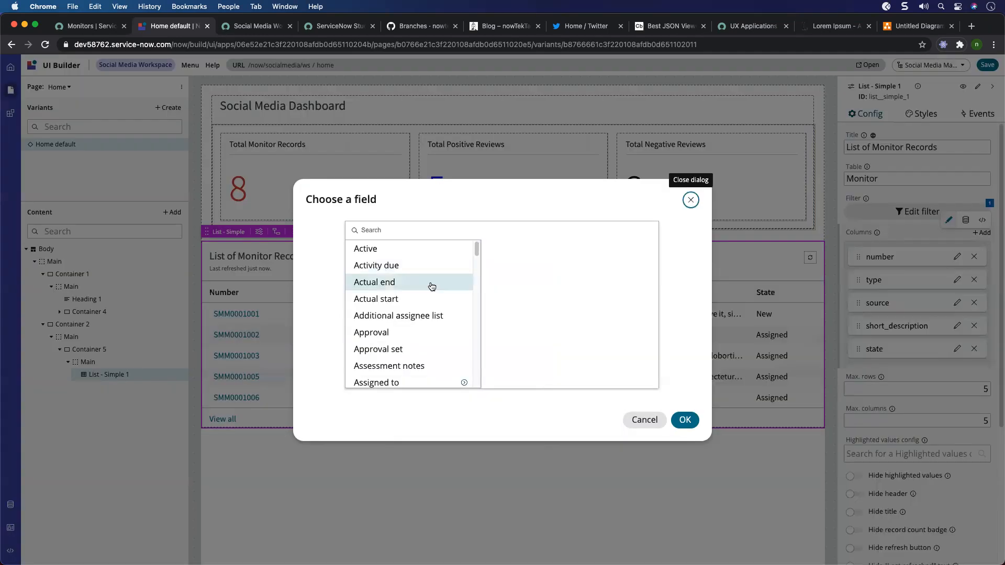
type("assigned")
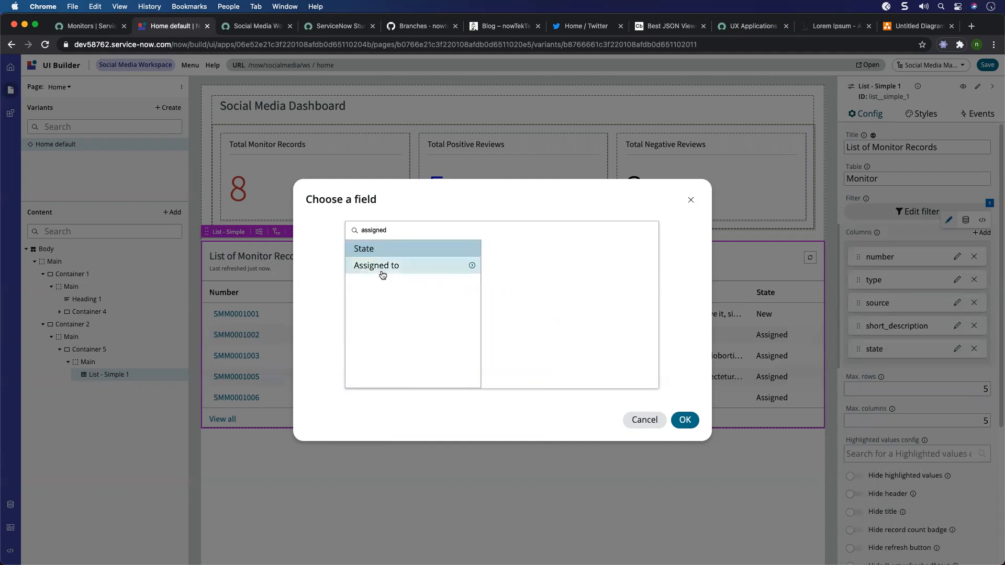
left_click(382, 272)
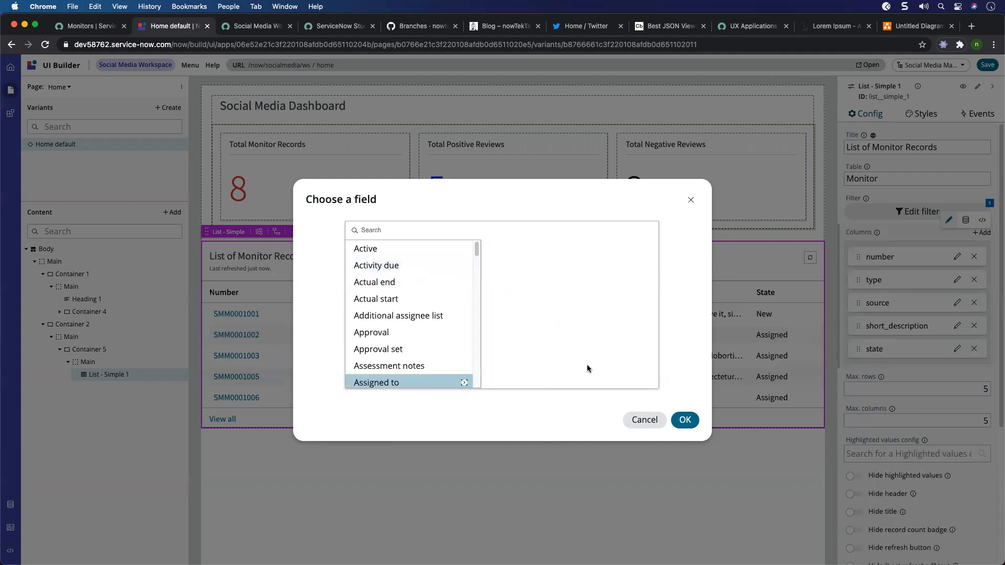
left_click(465, 384)
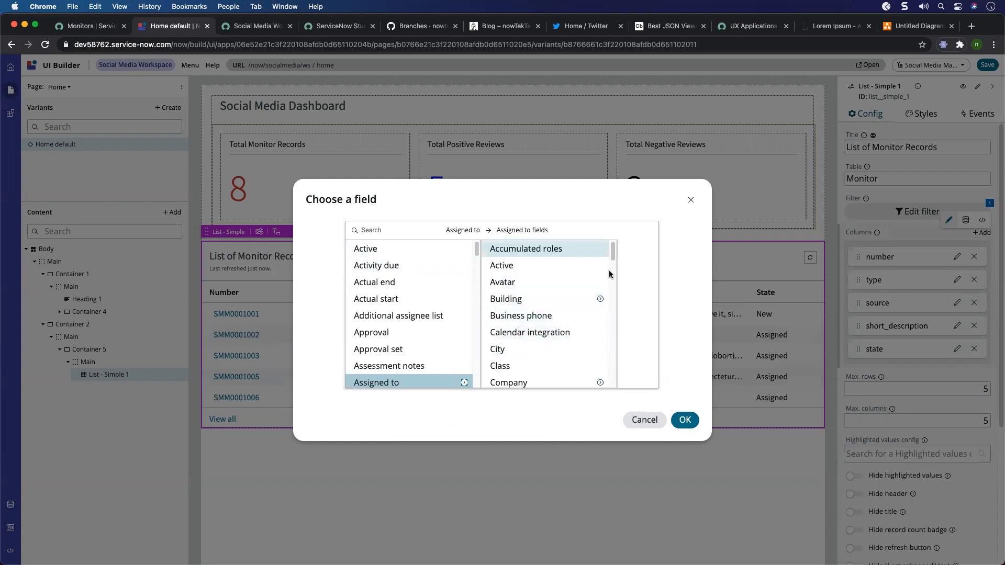
left_click_drag(612, 257, 614, 325)
left_click(531, 360)
left_click(685, 420)
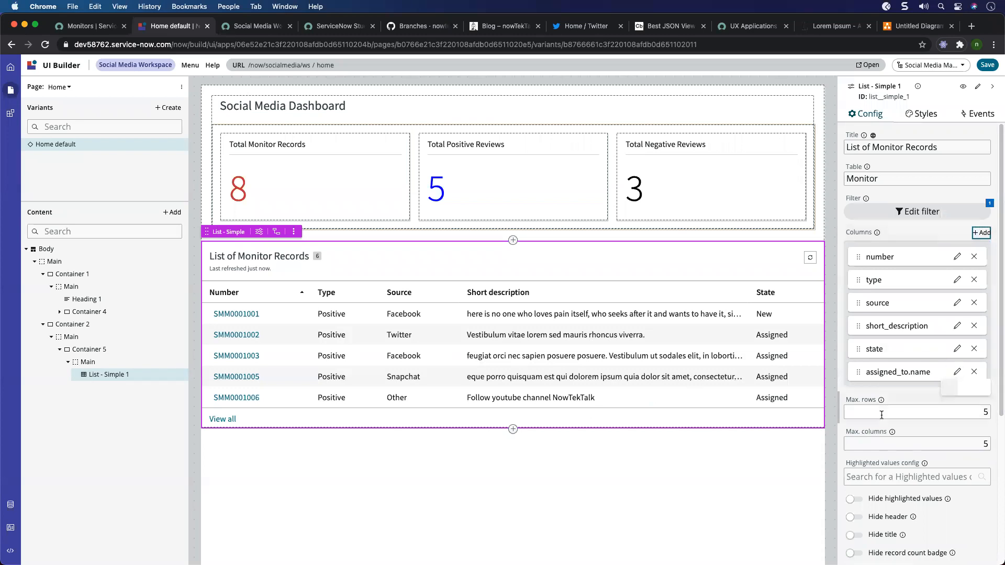
Set the list's maximum rows to 6 and maximum columns to 7, and save the page.
left_click(938, 408)
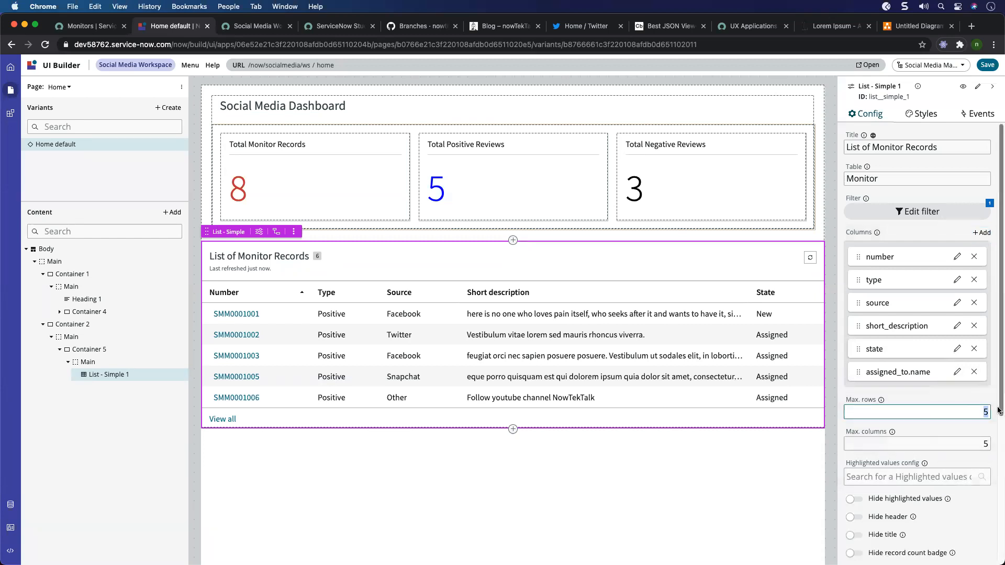
type("6")
left_click(947, 439)
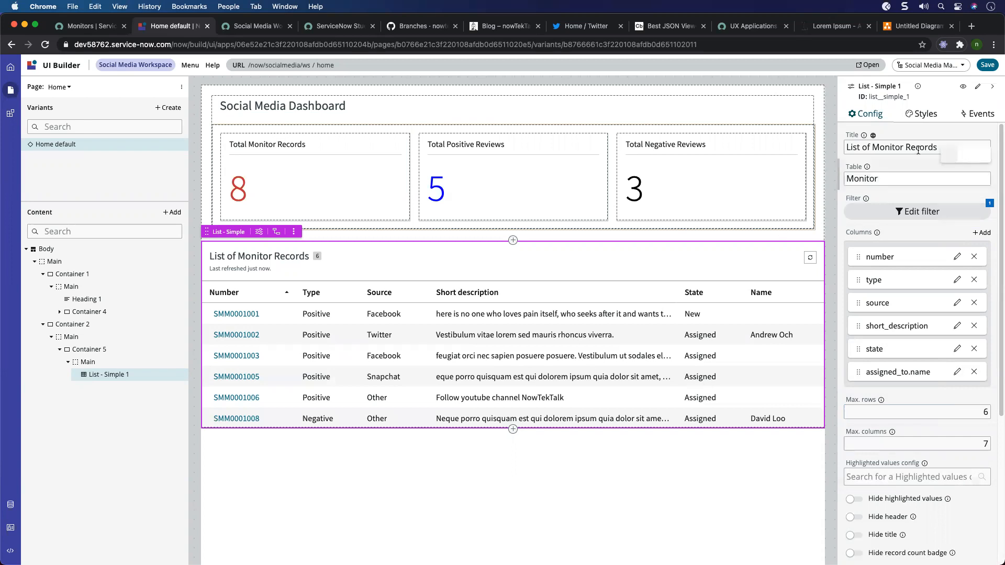
left_click(994, 70)
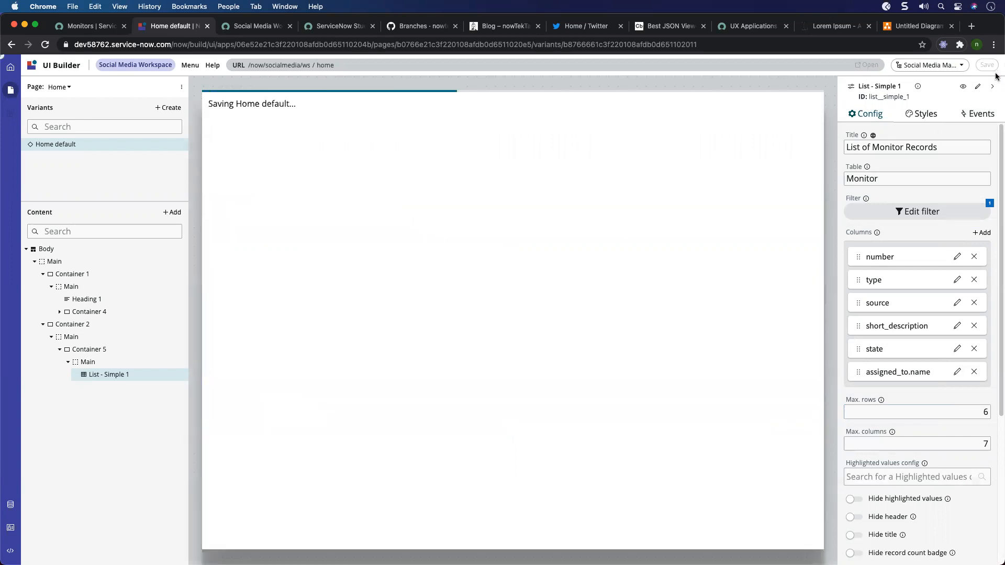
Enable Word wrap for the Monitor list, keeping its header shown, and save the page.
scroll(922, 442, "down", 5)
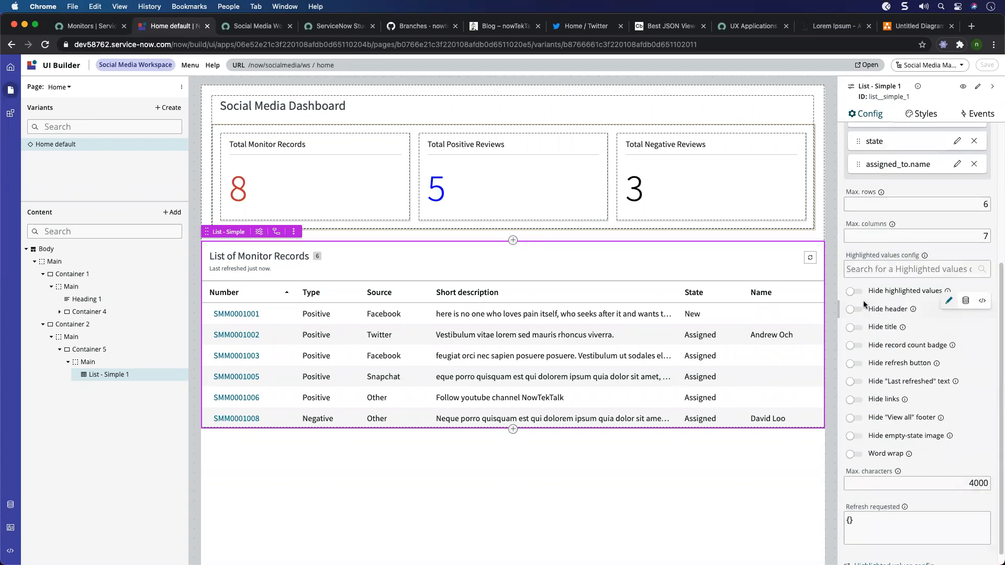
left_click(855, 309)
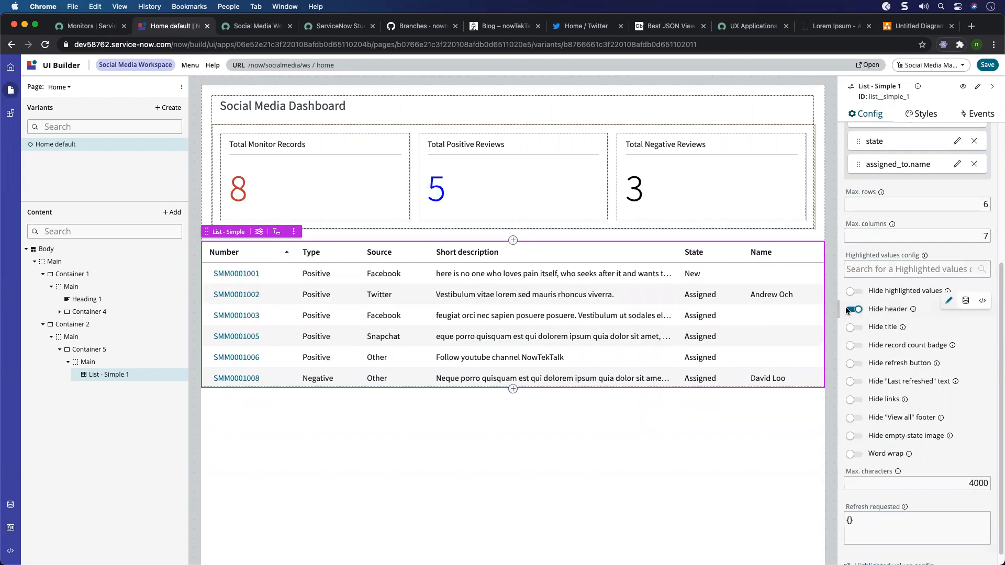
left_click(850, 310)
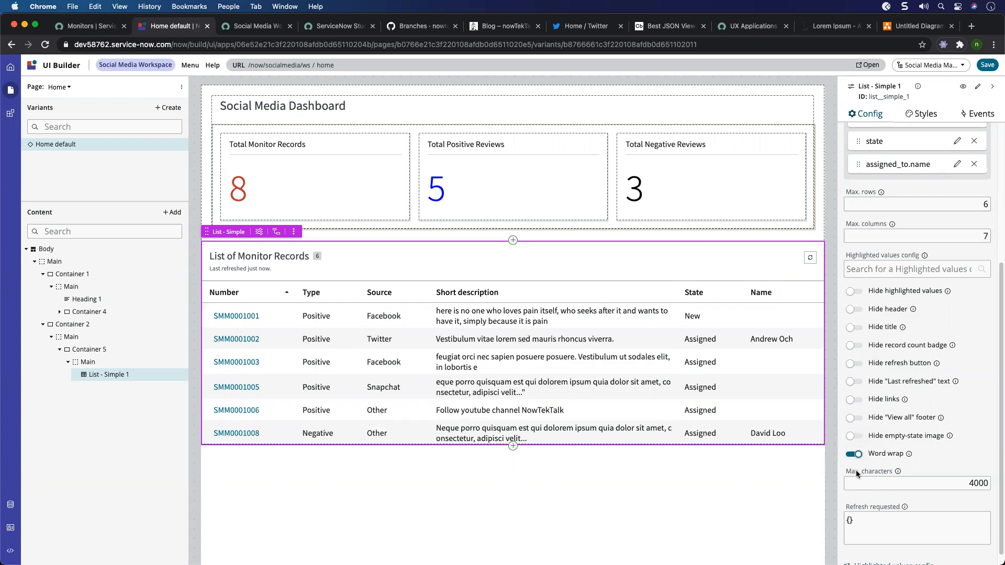
scroll(903, 473, "down", 1)
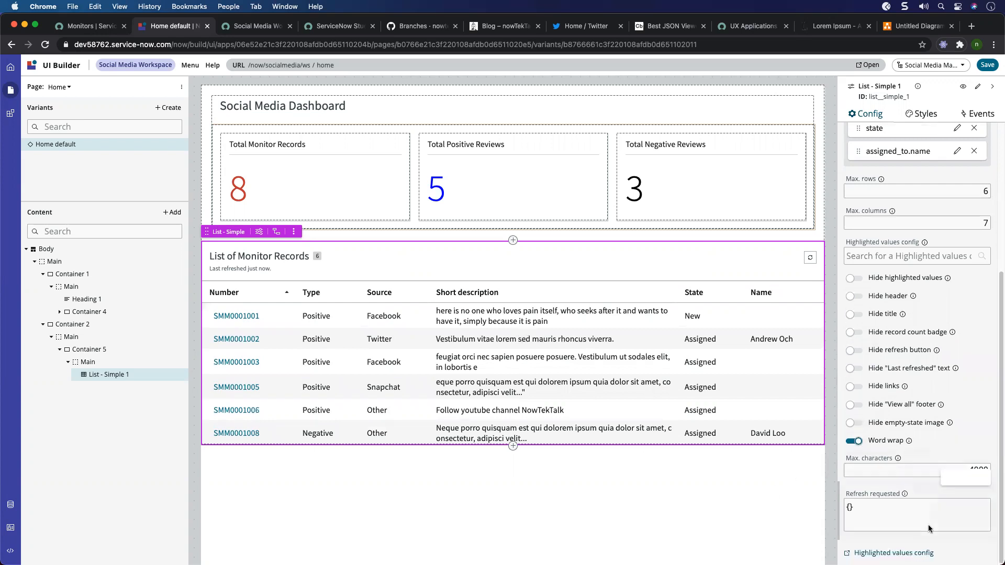
left_click(985, 65)
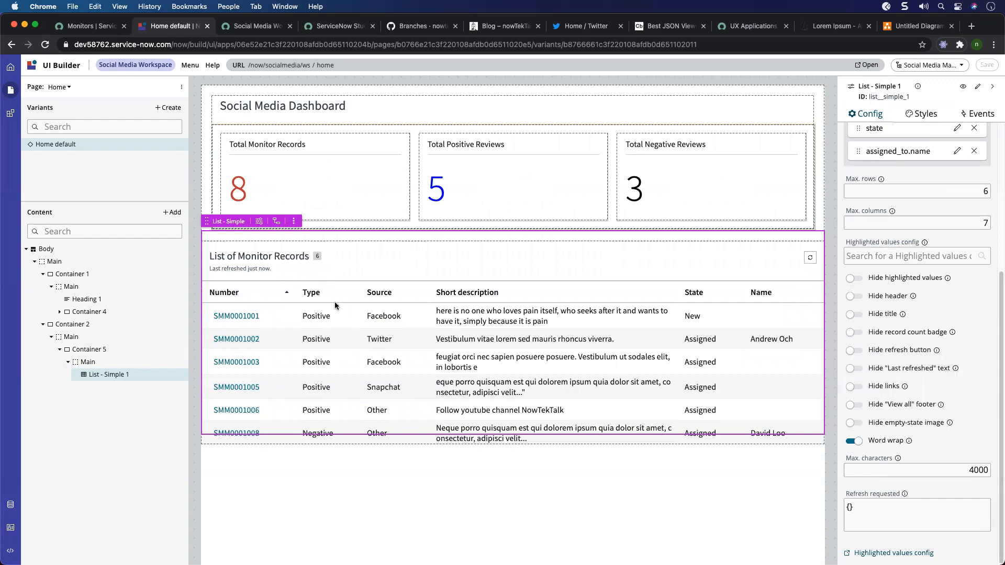
Reload the live Social Media Workspace home page and compare the Monitor list's spacing and border with the score cards, checking Container 5 in UI Builder.
left_click(252, 26)
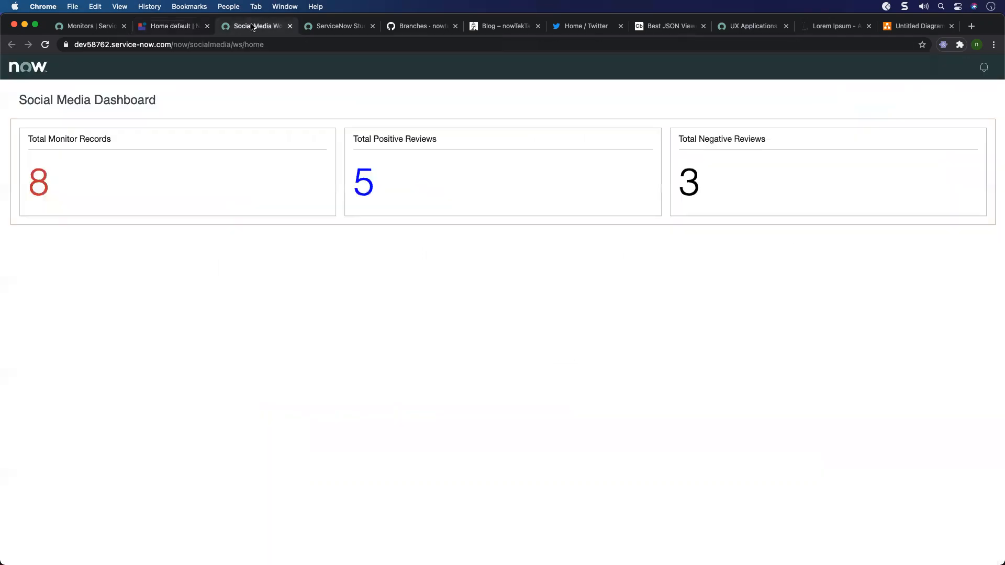
right_click(276, 252)
left_click(309, 274)
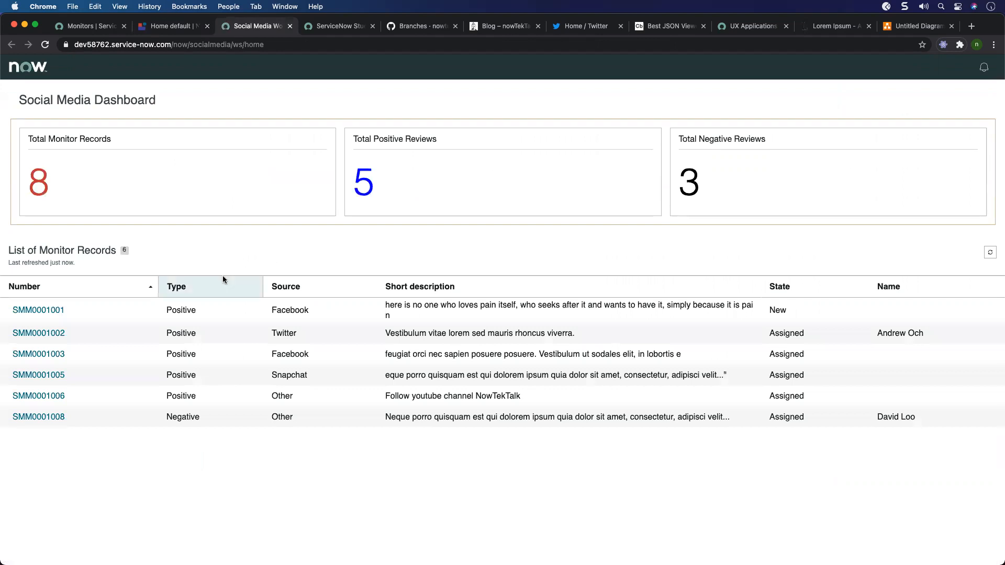
left_click(178, 26)
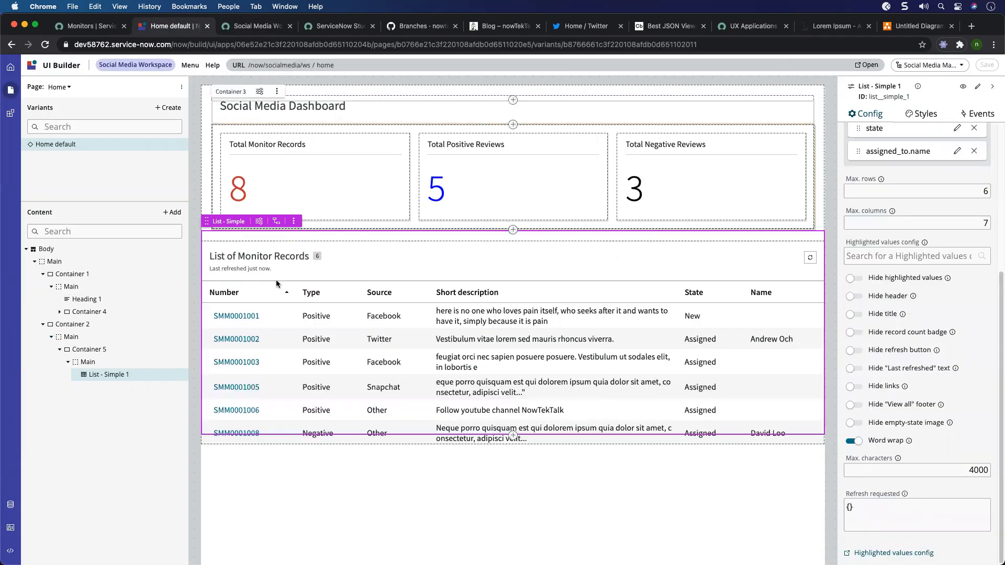
left_click(98, 350)
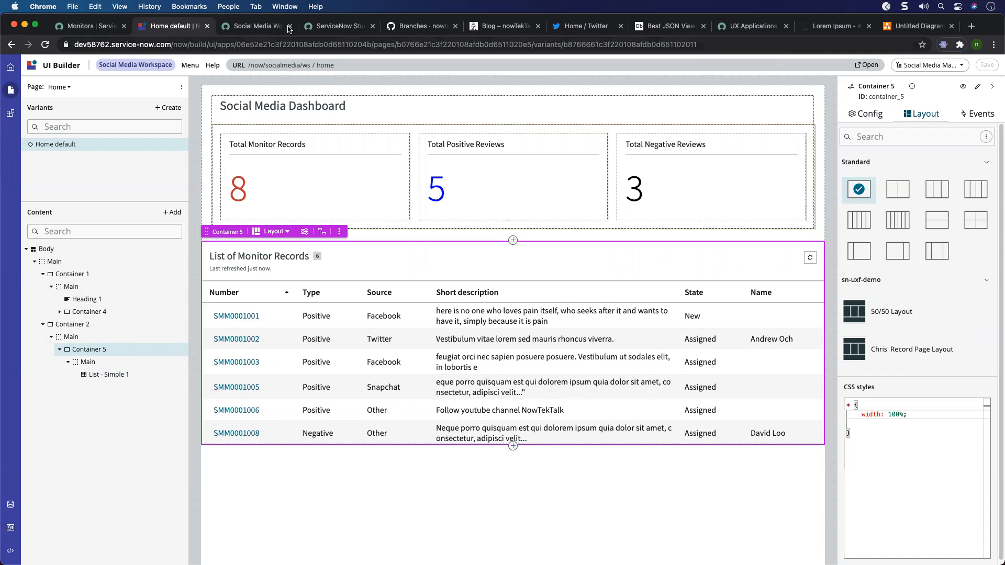
left_click(257, 26)
left_click(209, 197)
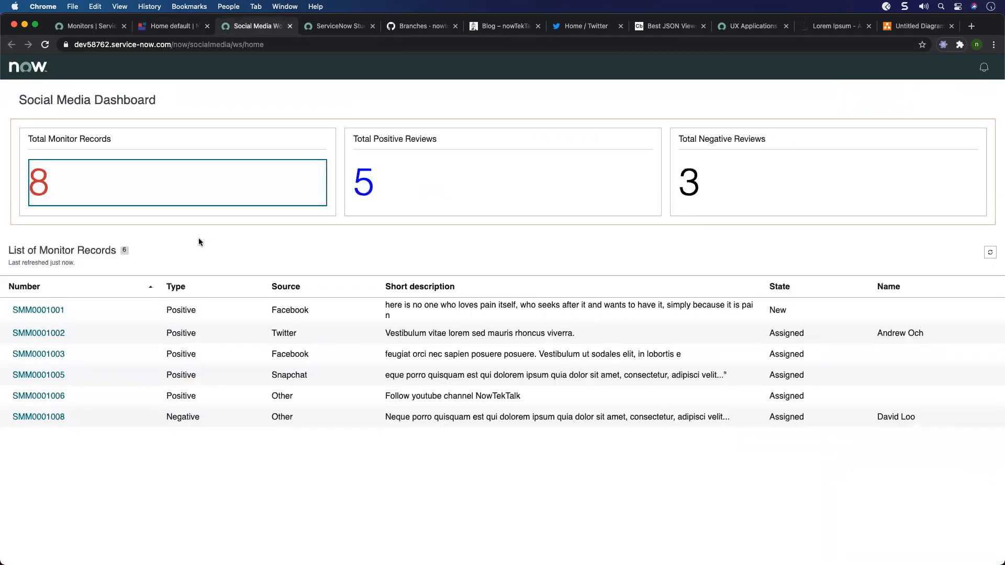
Return to UI Builder, add a container before Container 5, and move Container 5 inside it.
left_click(162, 28)
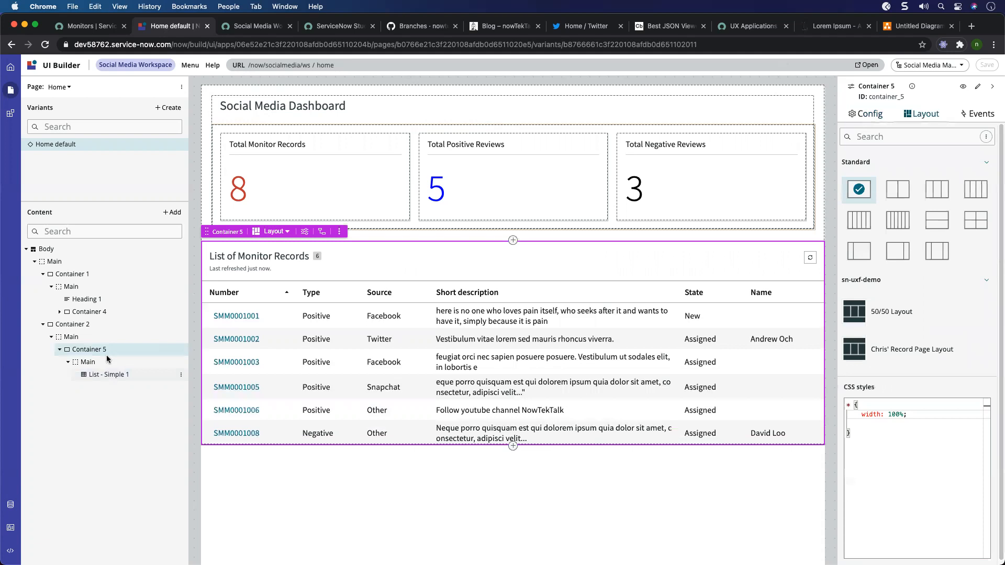
left_click(181, 352)
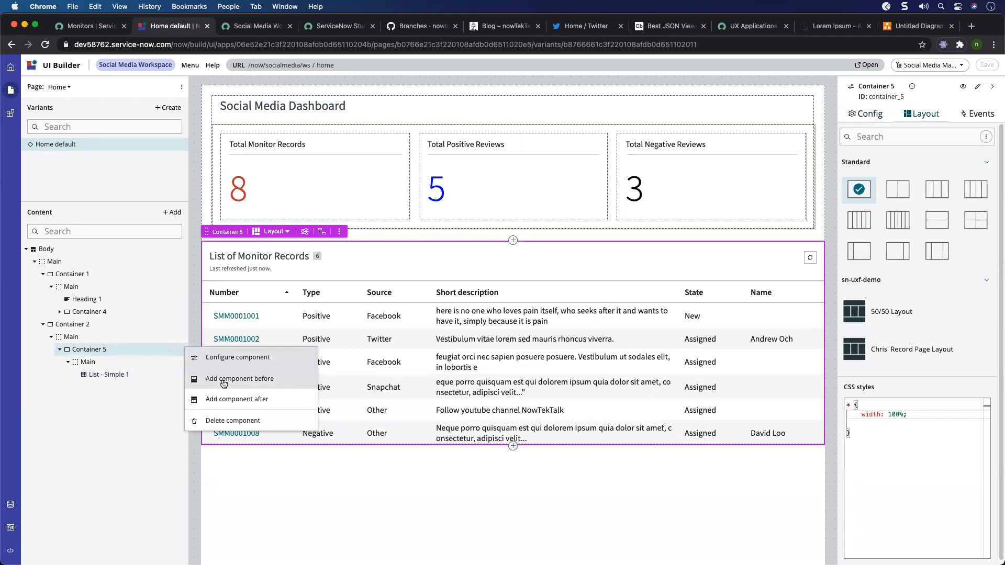
left_click(230, 379)
left_click(295, 273)
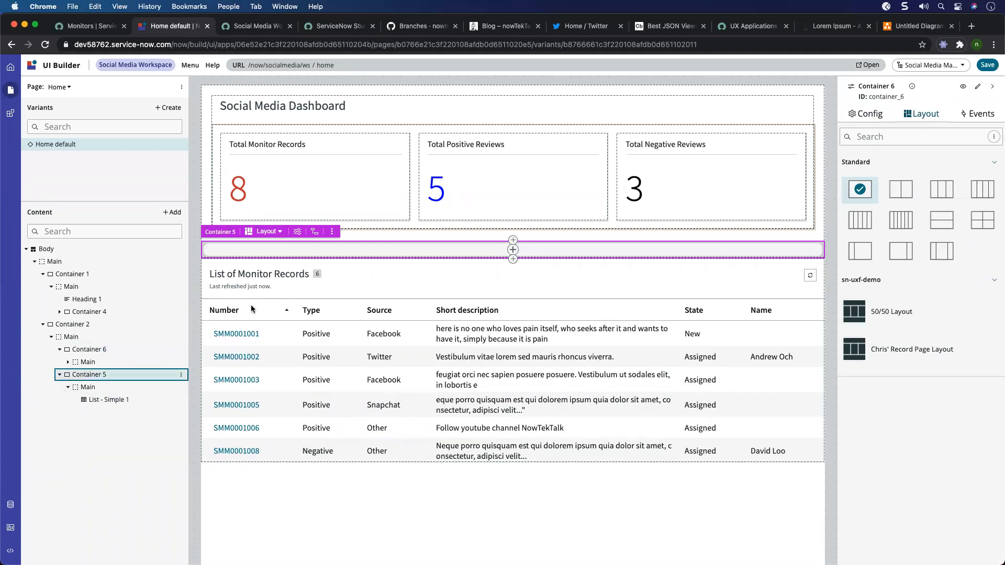
left_click(207, 269)
left_click_drag(206, 252, 281, 250)
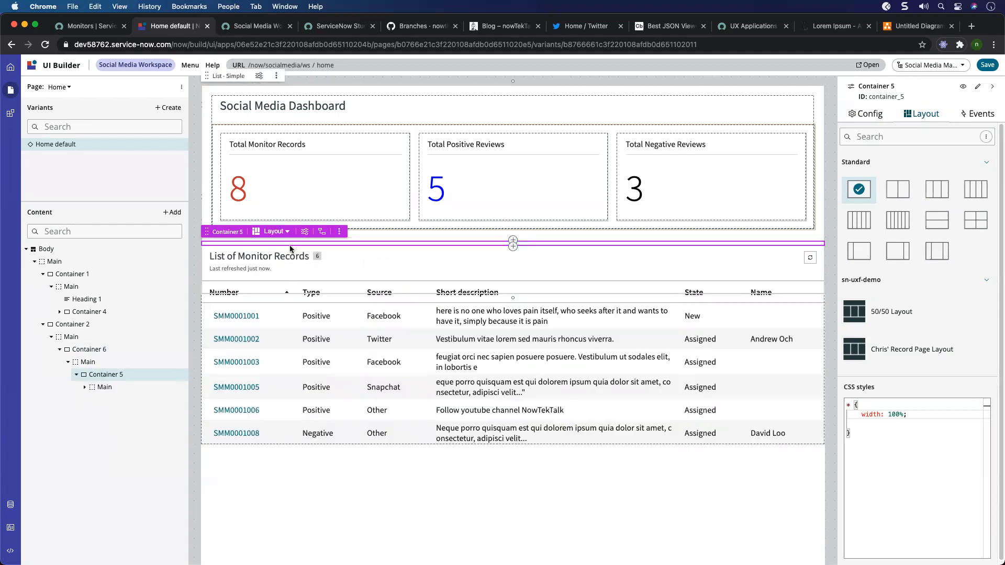
Add the CSS style border: solid 1px tan to the container that wraps Container 5.
left_click(92, 350)
left_click(884, 422)
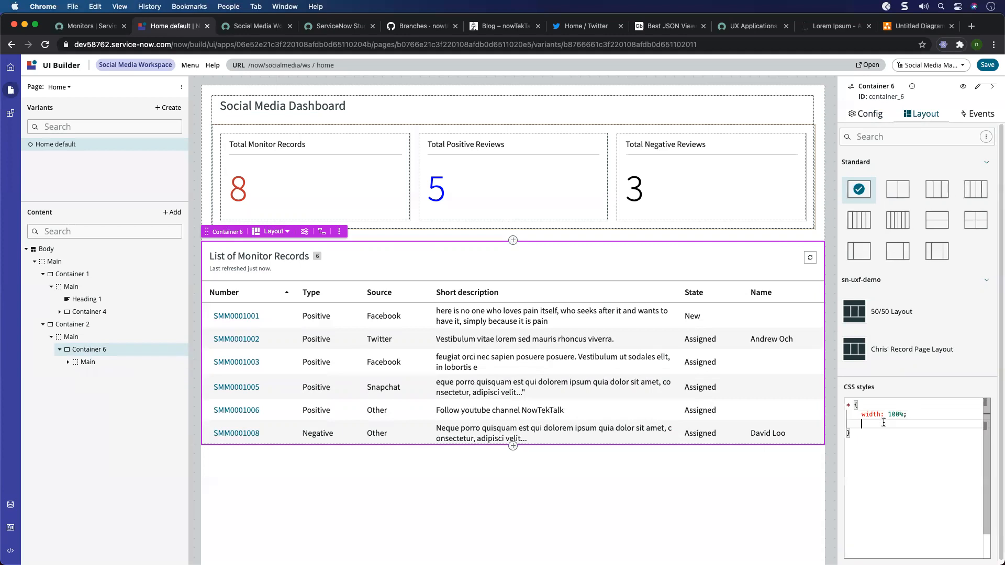
type("border")
key("Return")
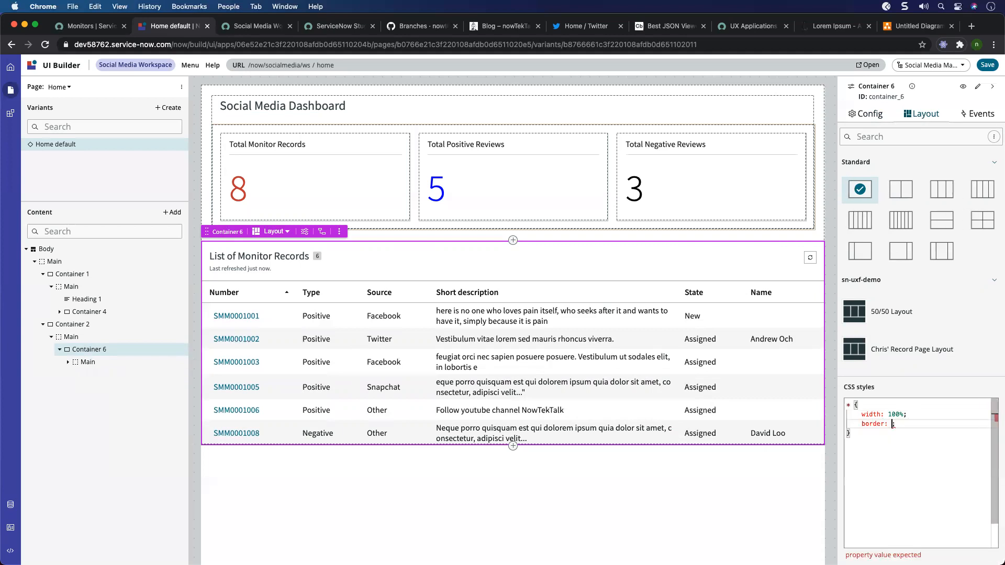
type("solid 1px t")
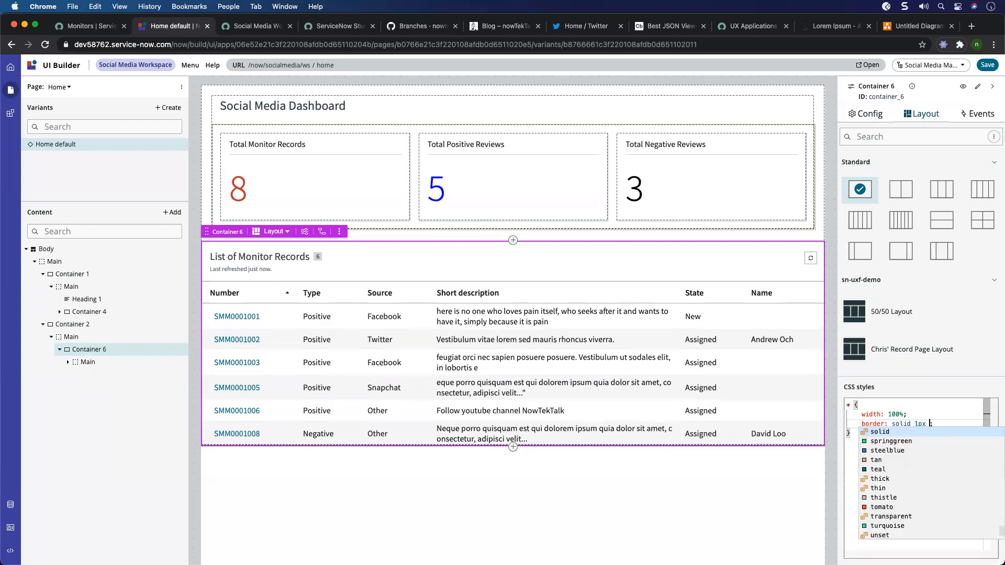
key("Return")
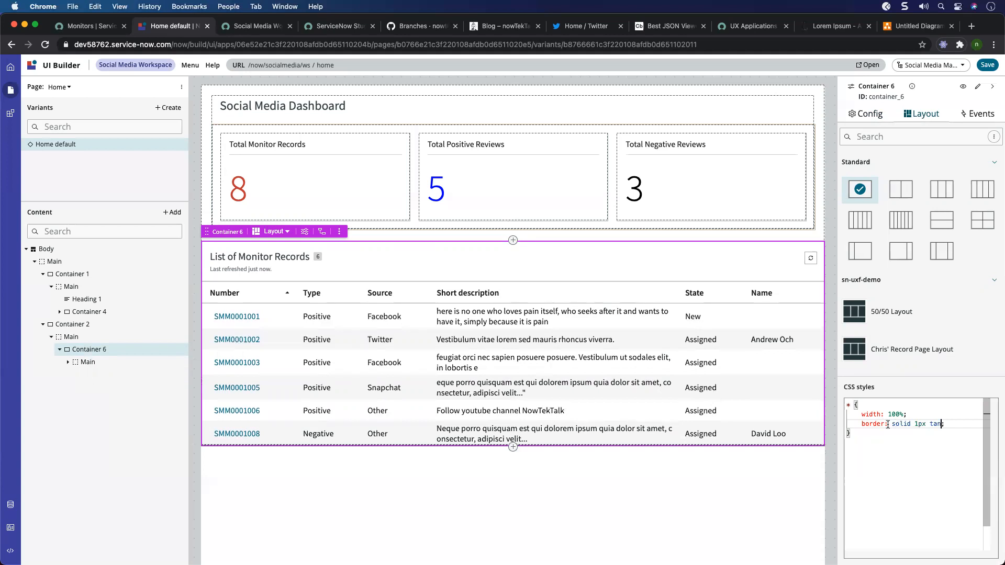
Add the CSS style margin: 16px to Container 2.
left_click(68, 326)
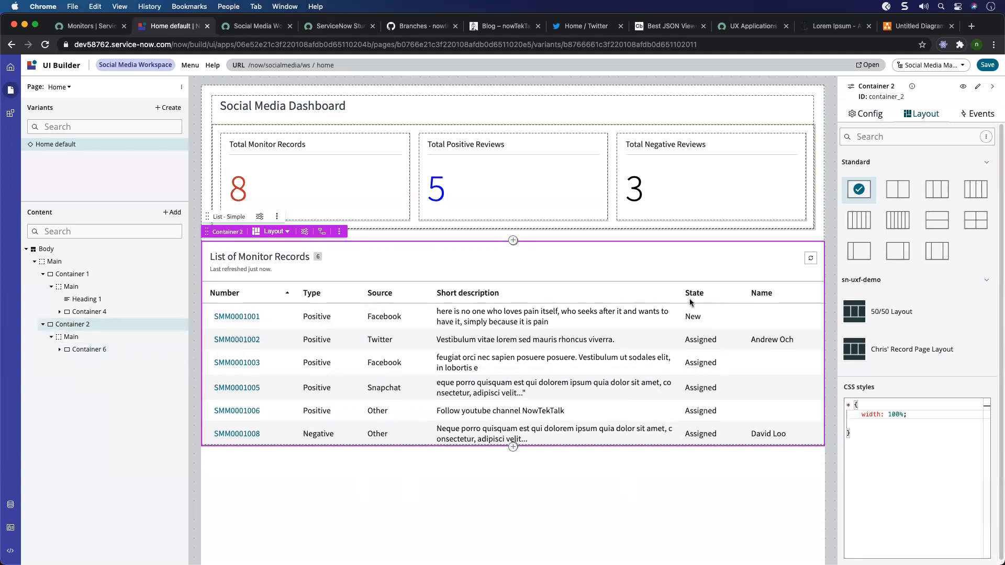
left_click(912, 423)
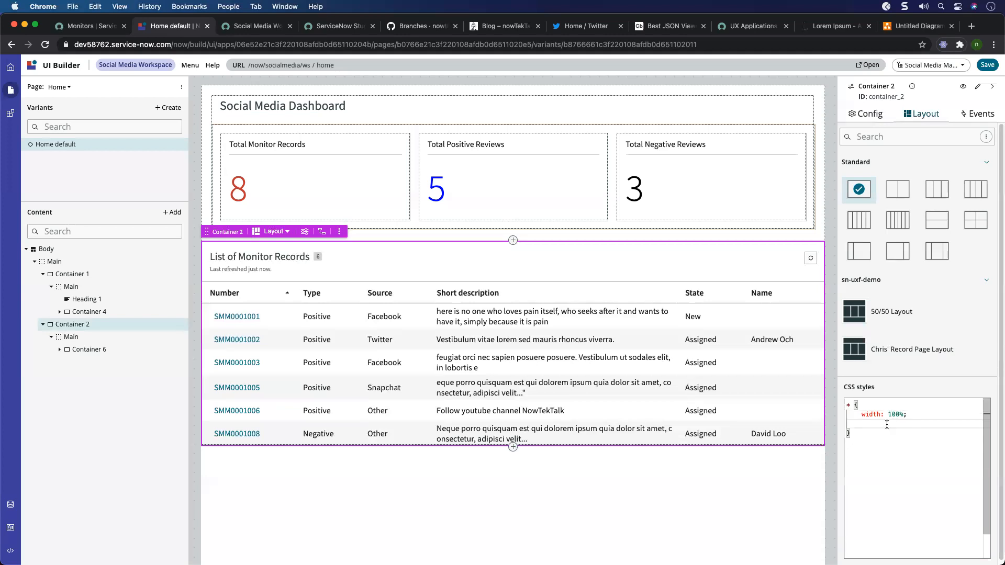
type("margin: ;")
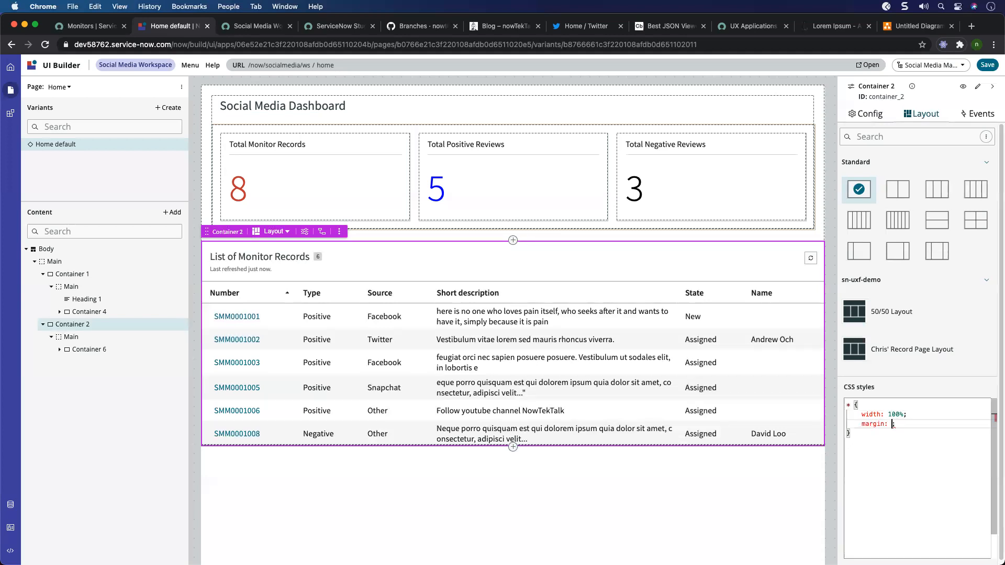
type("16px")
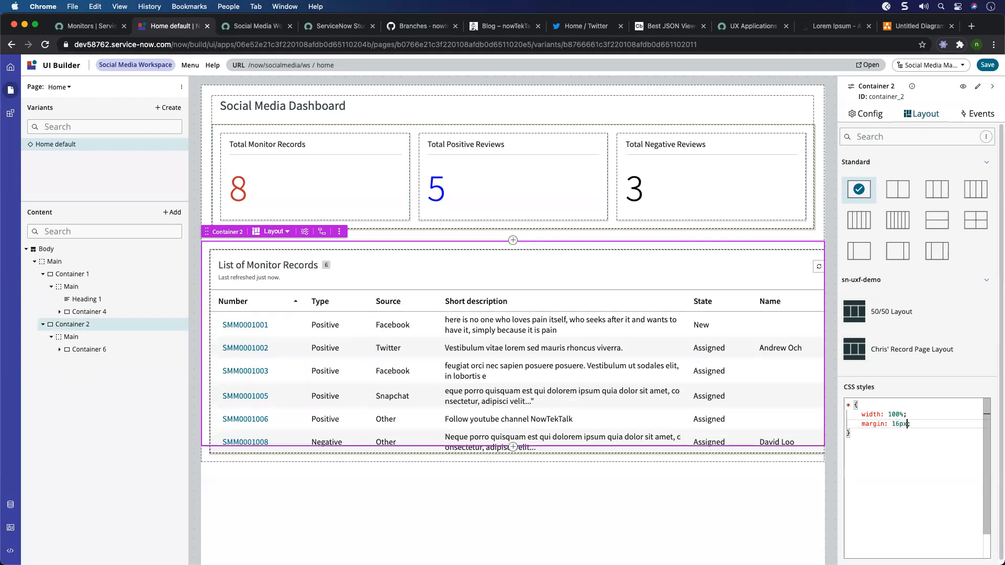
Remove the width: 100% declaration from the CSS styles of Container 2.
left_click_drag(908, 415, 858, 411)
key("BackSpace")
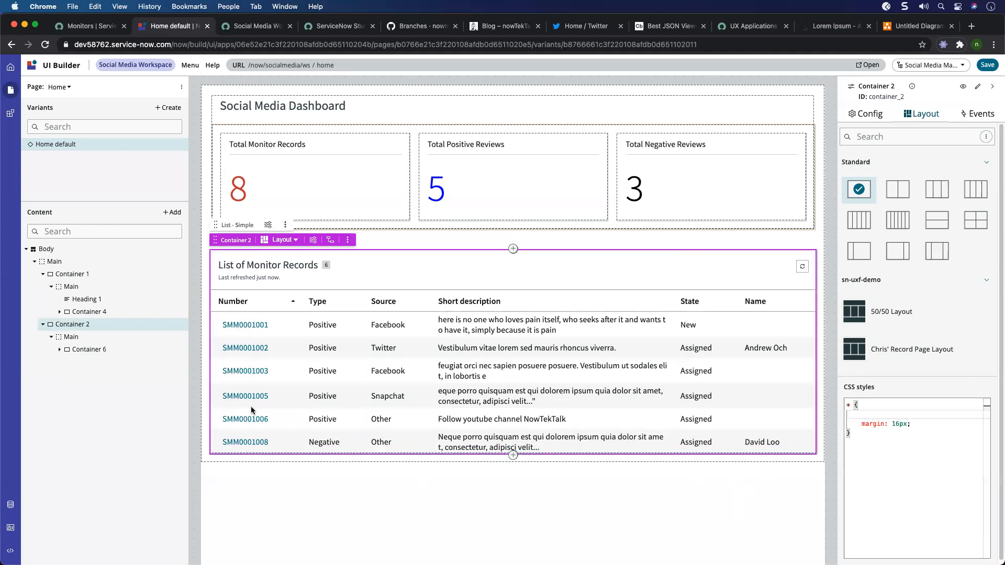
left_click(83, 337)
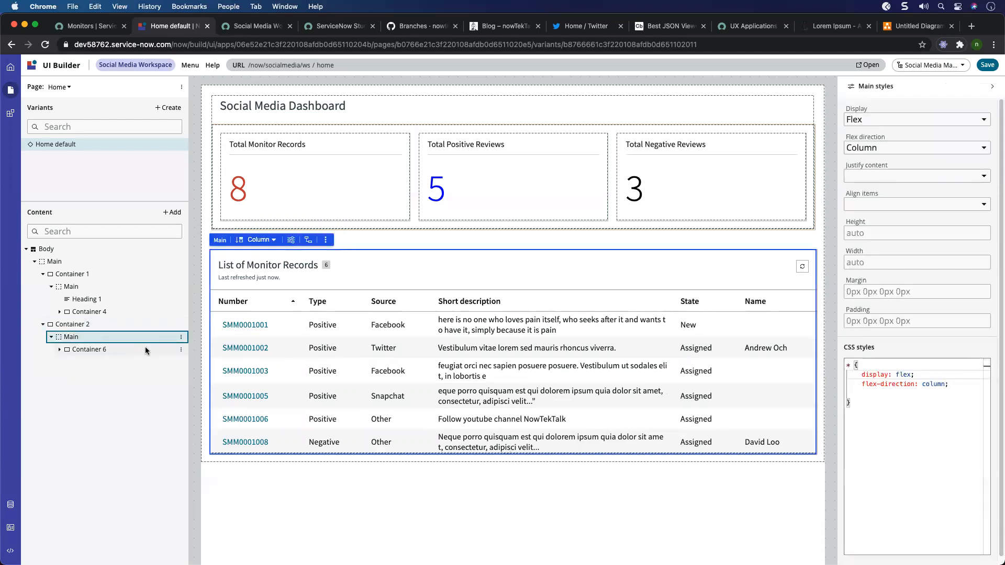
Add the CSS style background-color: #F6F7f7 to Container 2 below its margin.
left_click(54, 324)
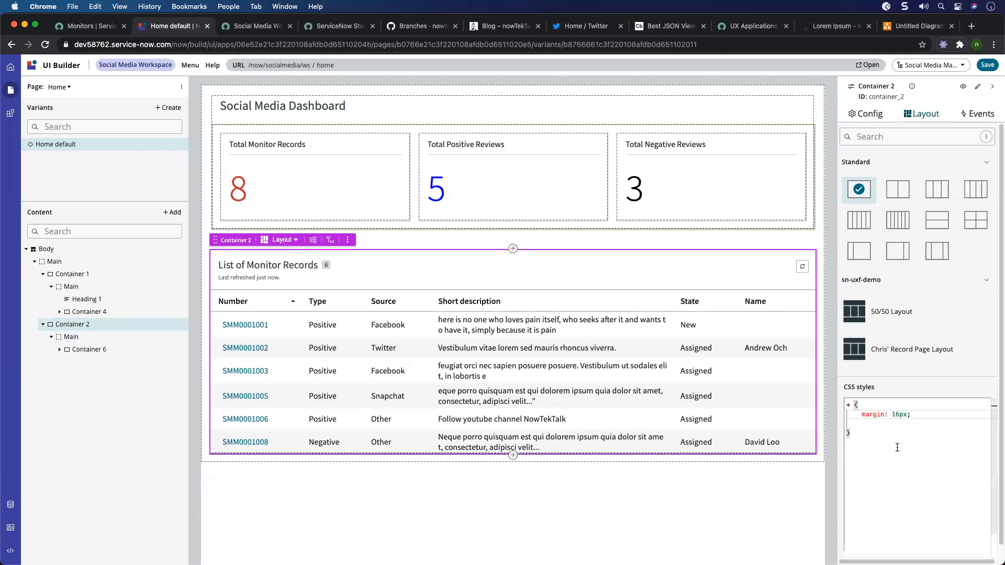
left_click(882, 424)
type("back")
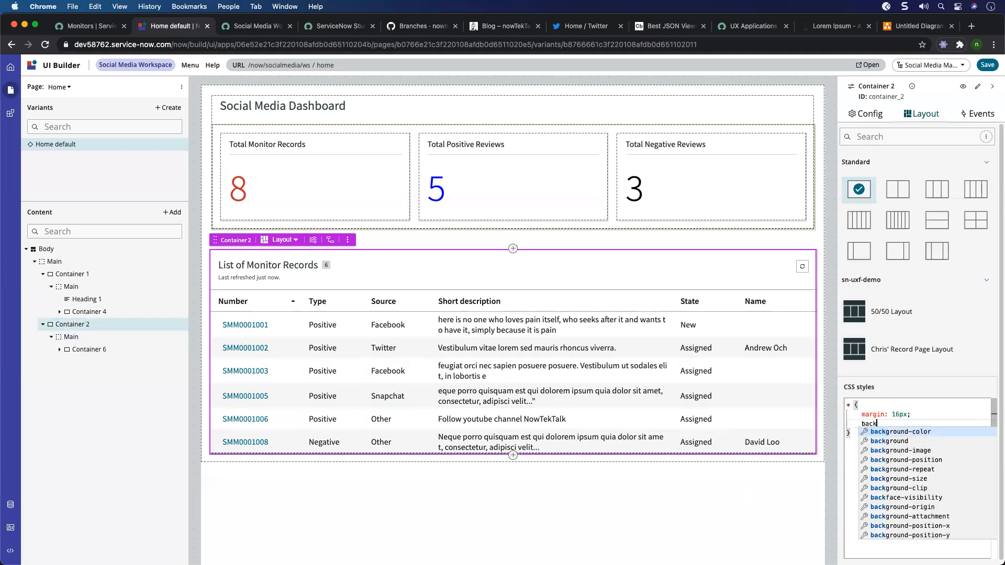
key("Return")
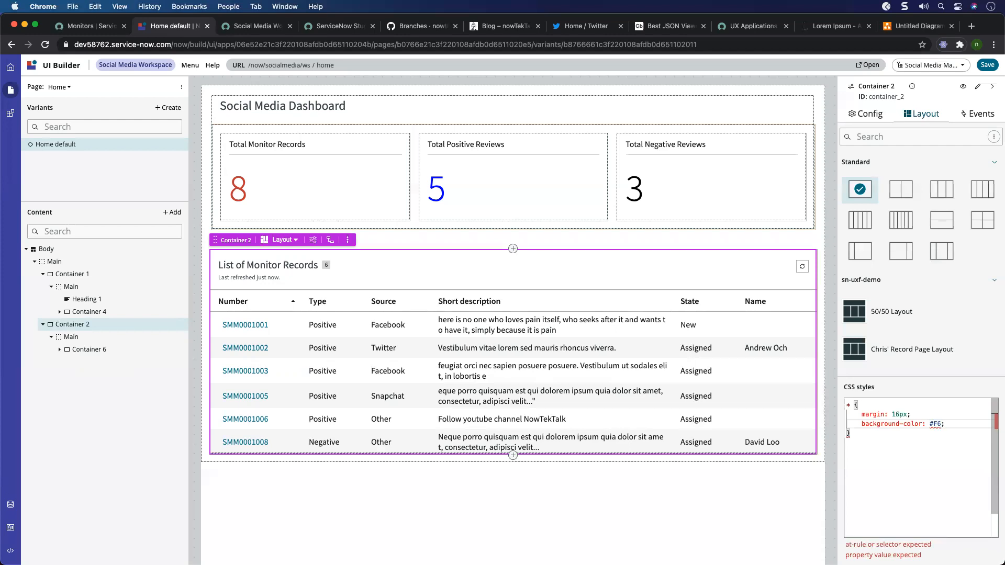
type("7f7")
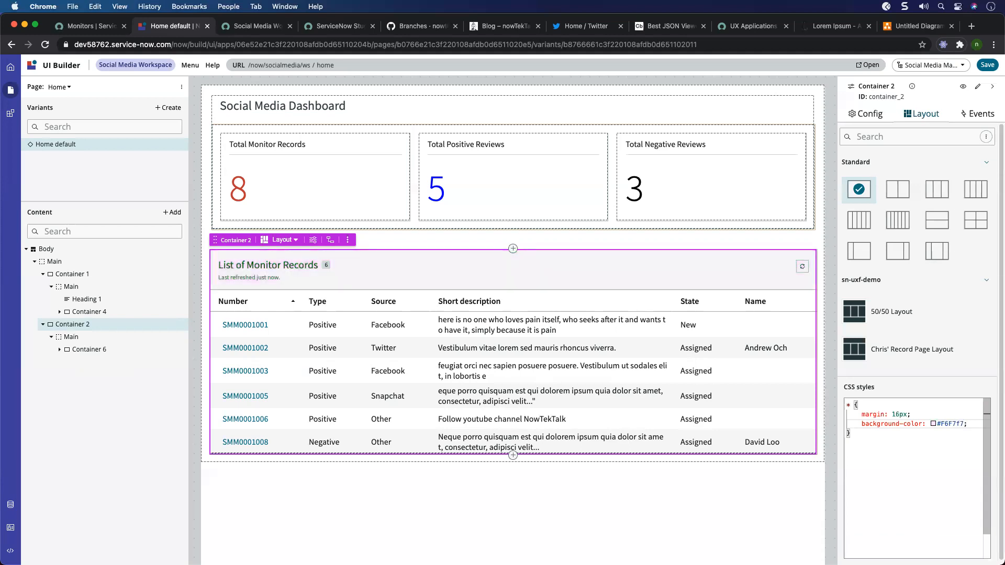
Add the CSS style background-color: #F6F7F7 to Container 1 and save the page.
left_click(97, 281)
left_click(874, 423)
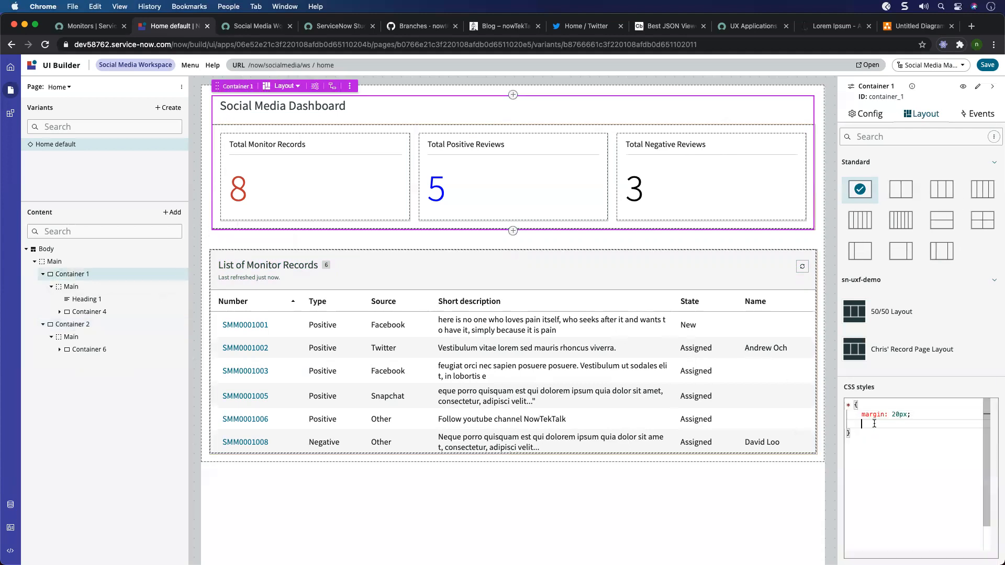
type("bnac")
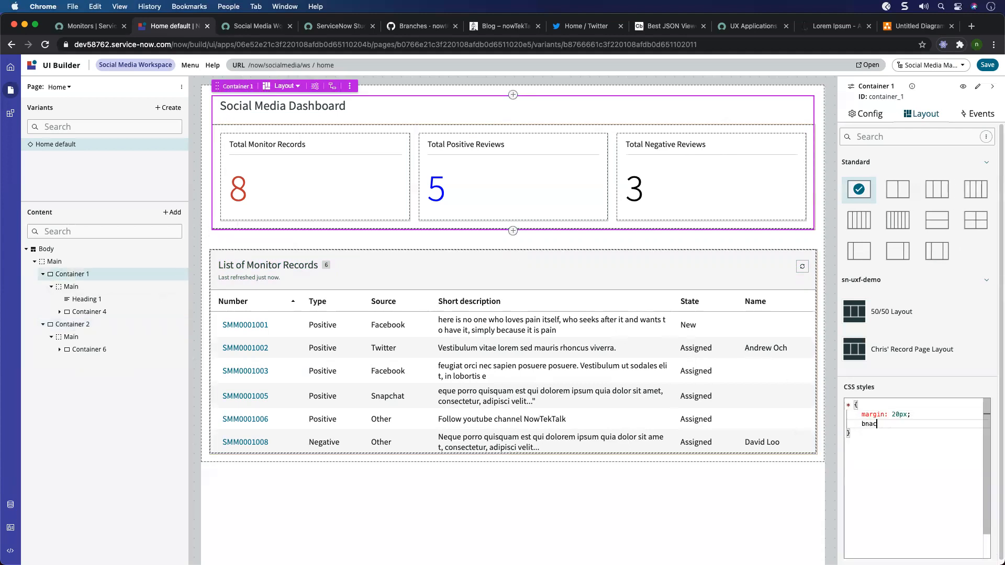
type("kckground-color: ;#")
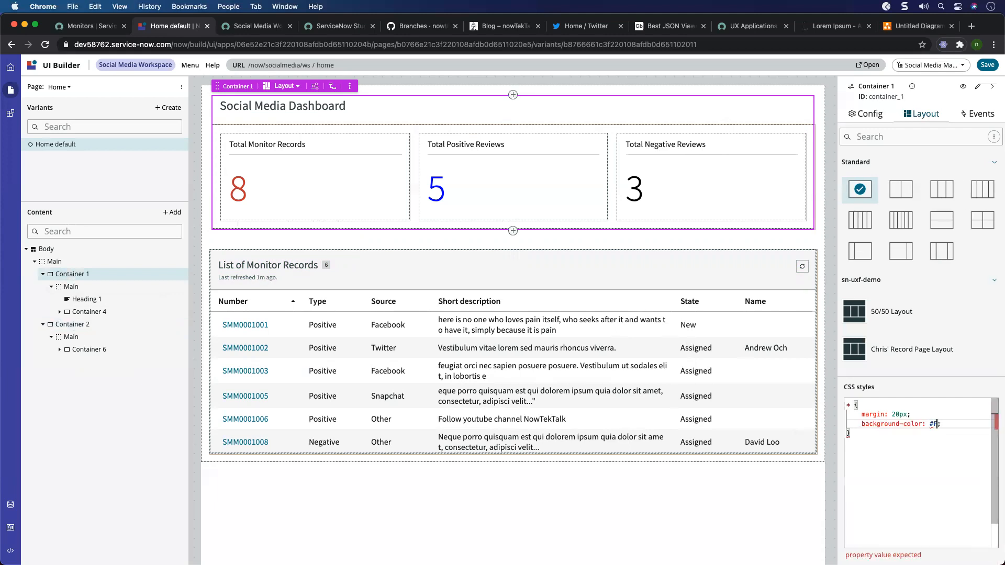
type("F6F7F7")
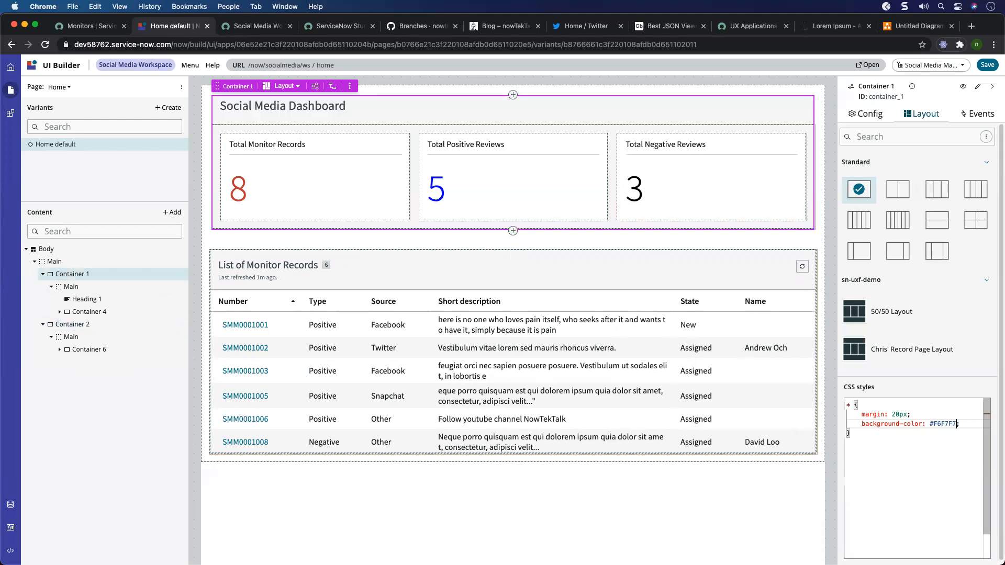
left_click(986, 65)
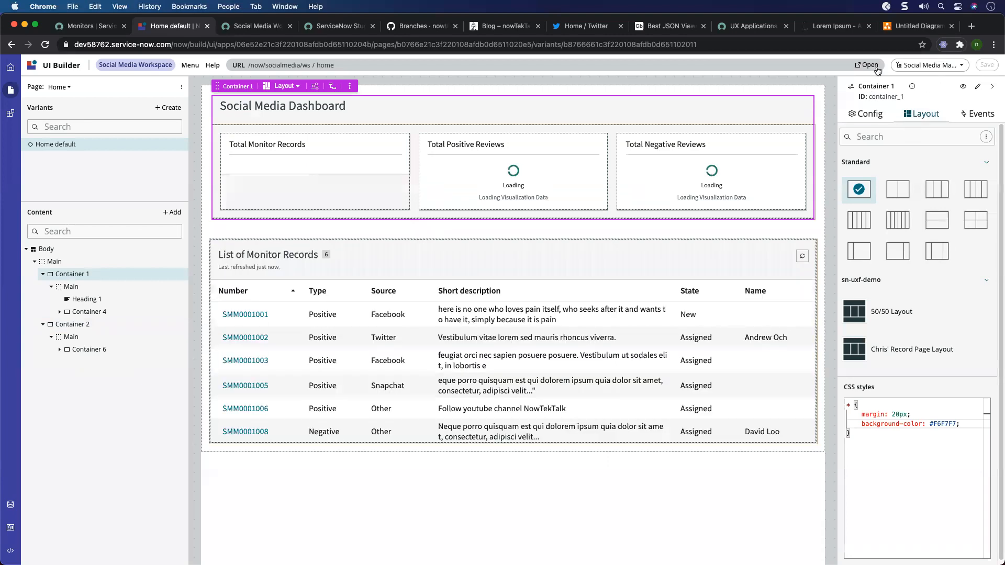
Open the live Social Media Workspace home page and reload it to check the background styling.
left_click(866, 65)
right_click(461, 96)
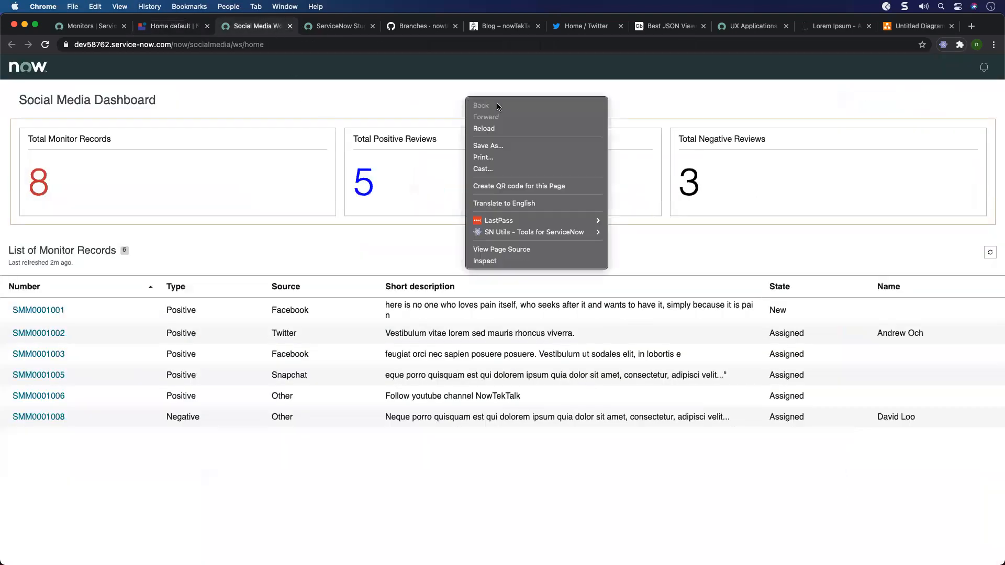
left_click(489, 128)
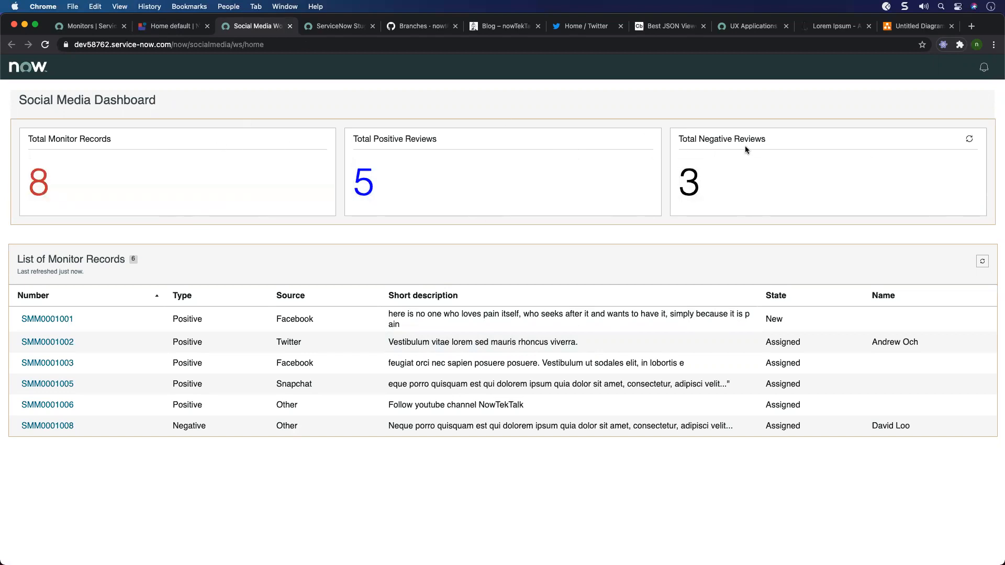
Return to UI Builder and try a width of 3in on the column holding the Total Monitor Records card, removing the style again.
left_click(164, 27)
left_click(357, 174)
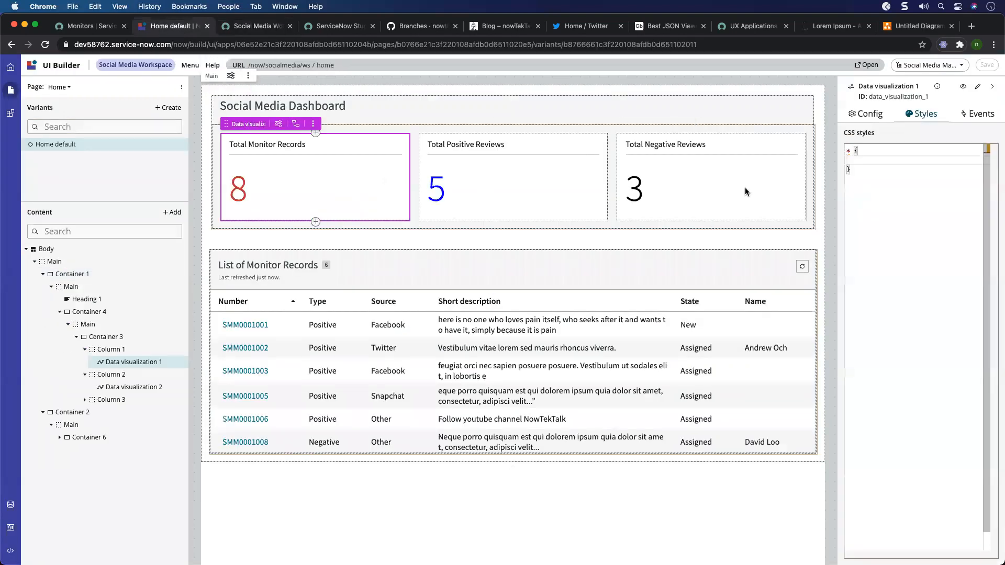
left_click(121, 352)
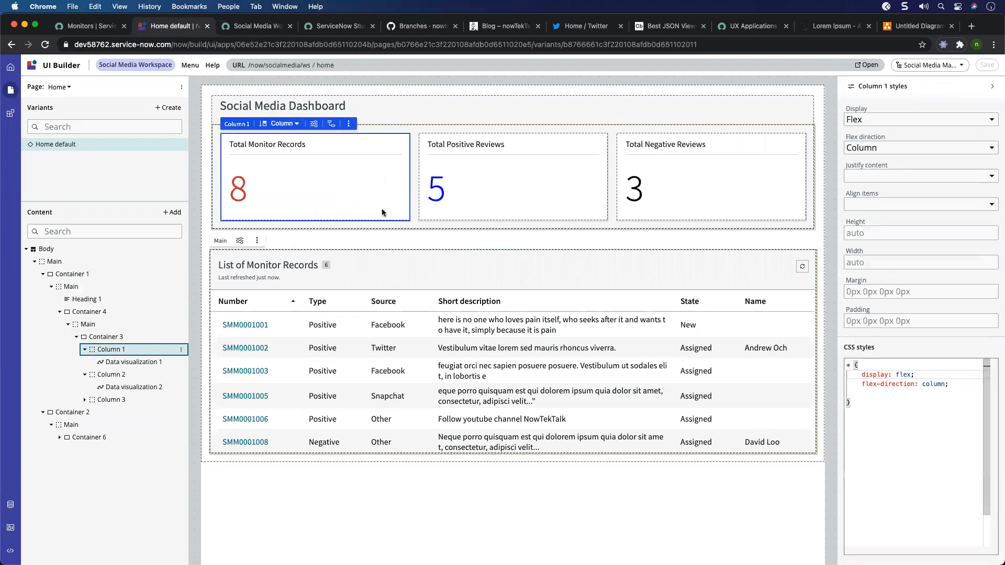
left_click(962, 383)
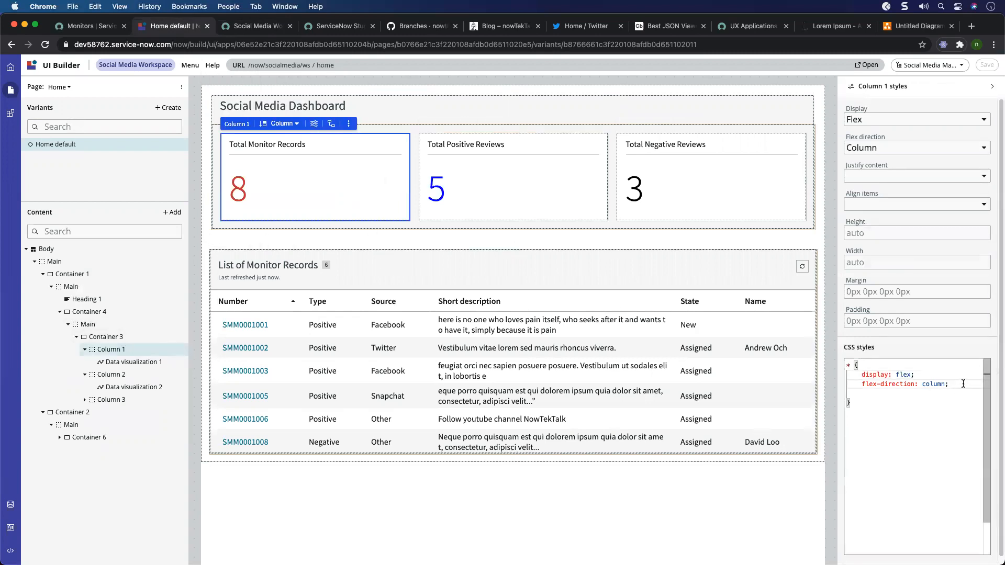
key("Return")
type("width: ;")
key("Return")
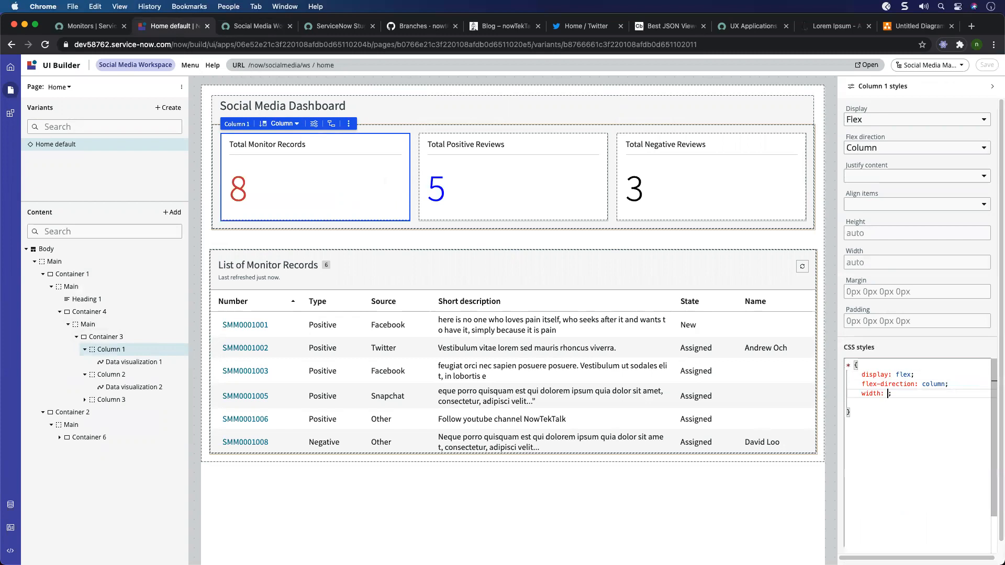
type("3inc")
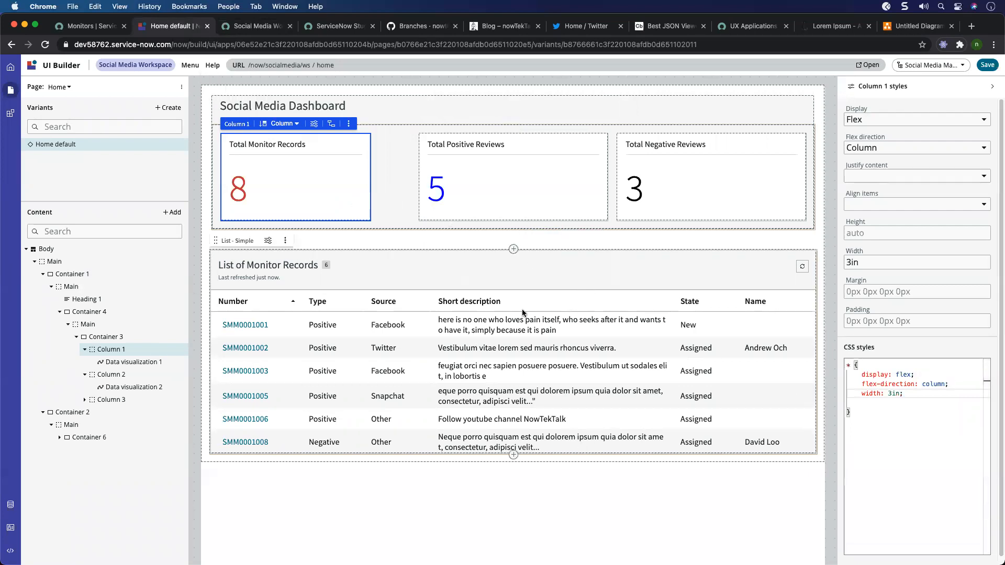
left_click_drag(861, 402, 863, 393)
key("BackSpace")
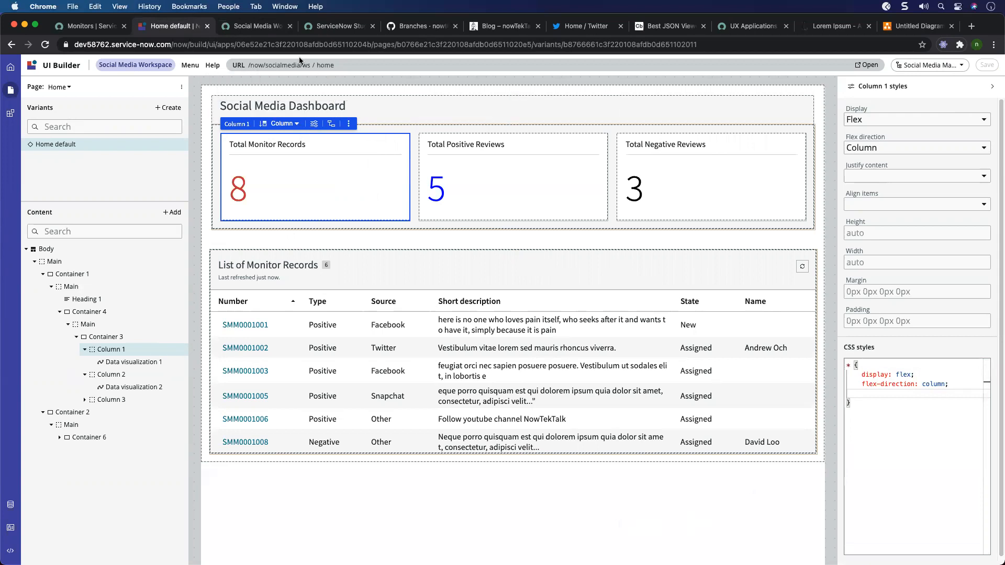
Switch to the ServiceNow platform view and open the Now Experience Framework's Experiences list, filtering the navigator by experi.
left_click(256, 26)
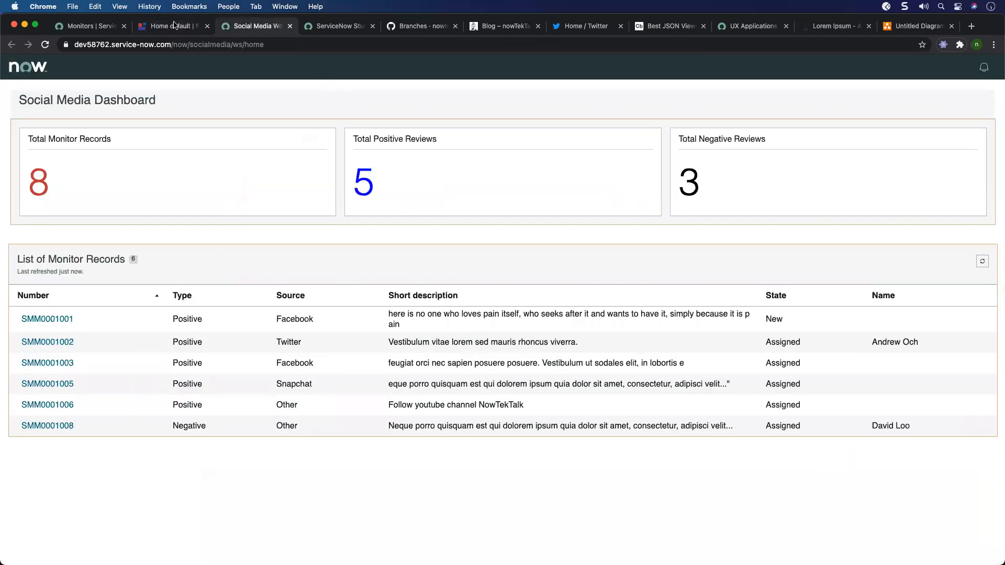
left_click(90, 26)
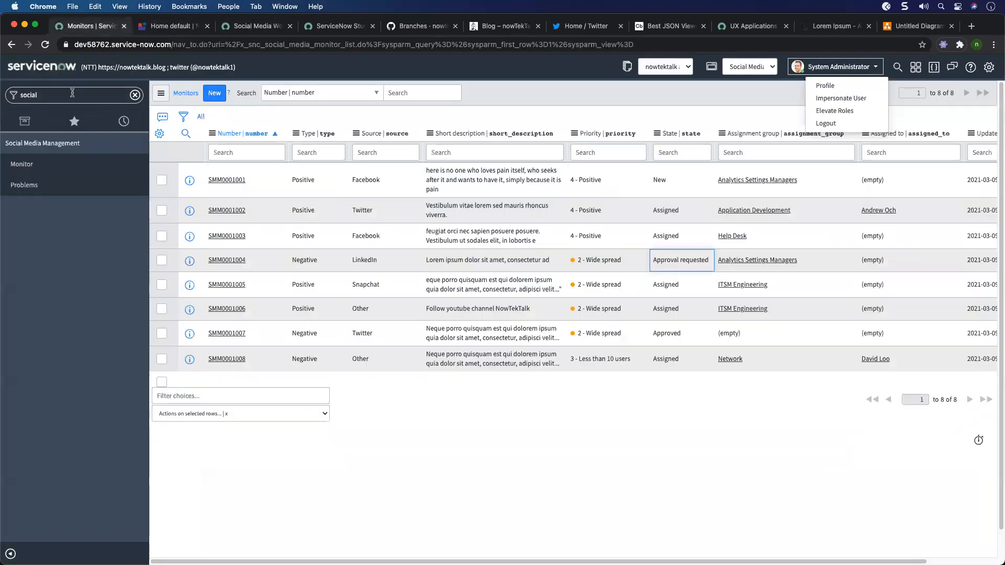
double_click(79, 100)
type("experi")
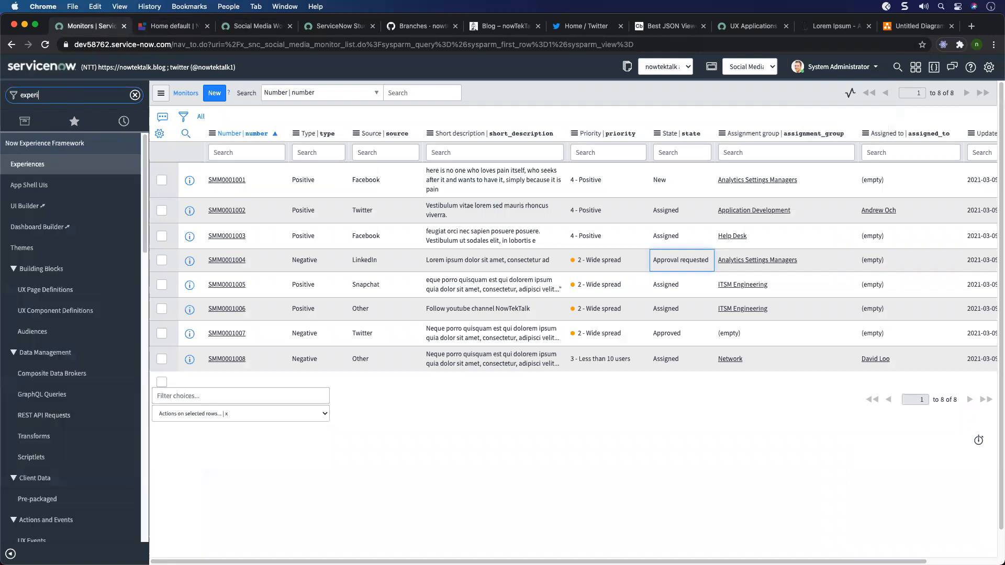
left_click(31, 164)
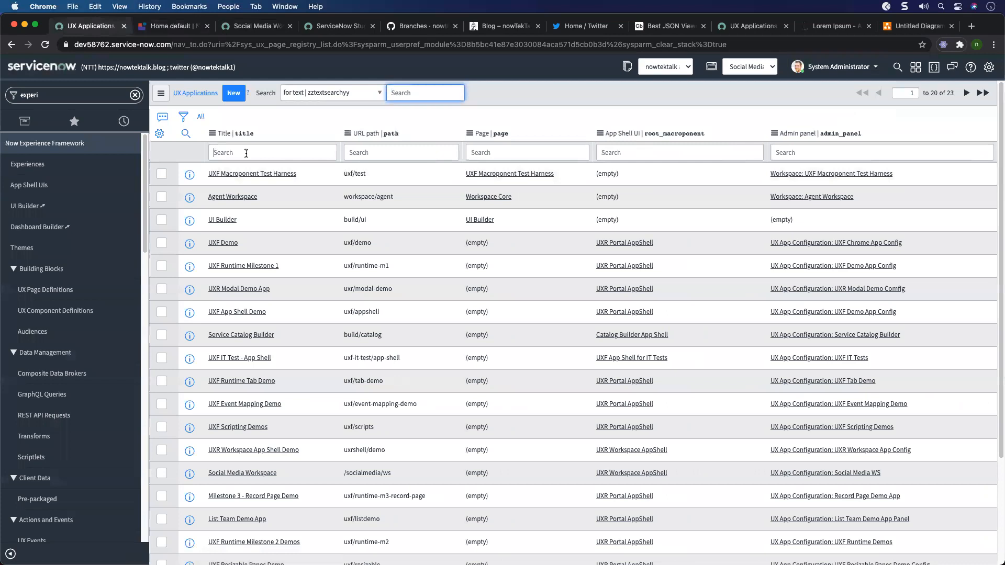
Filter the UX Applications by title with social and open the Social Media Workspace record.
left_click(256, 153)
type("s")
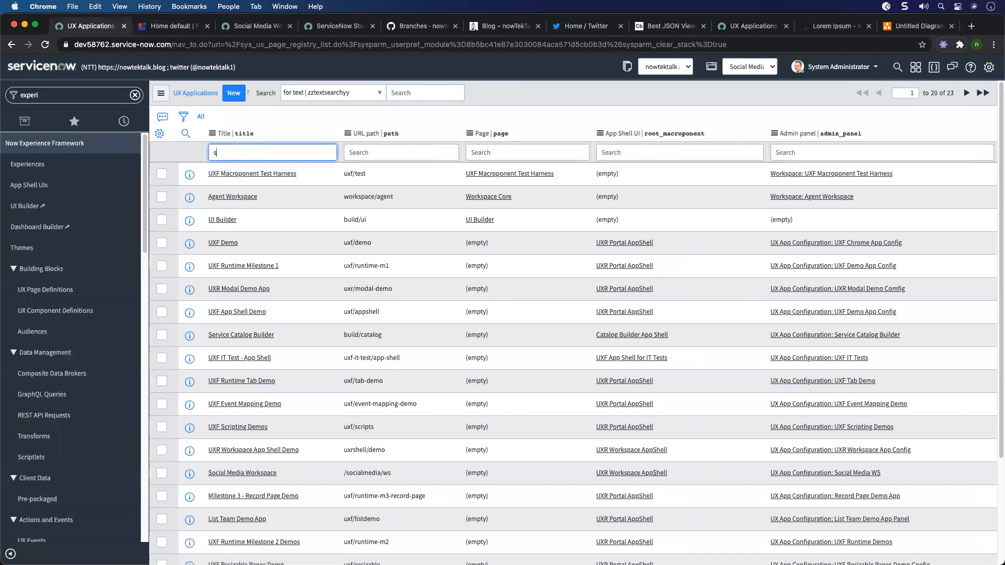
type("ocial")
key("Return")
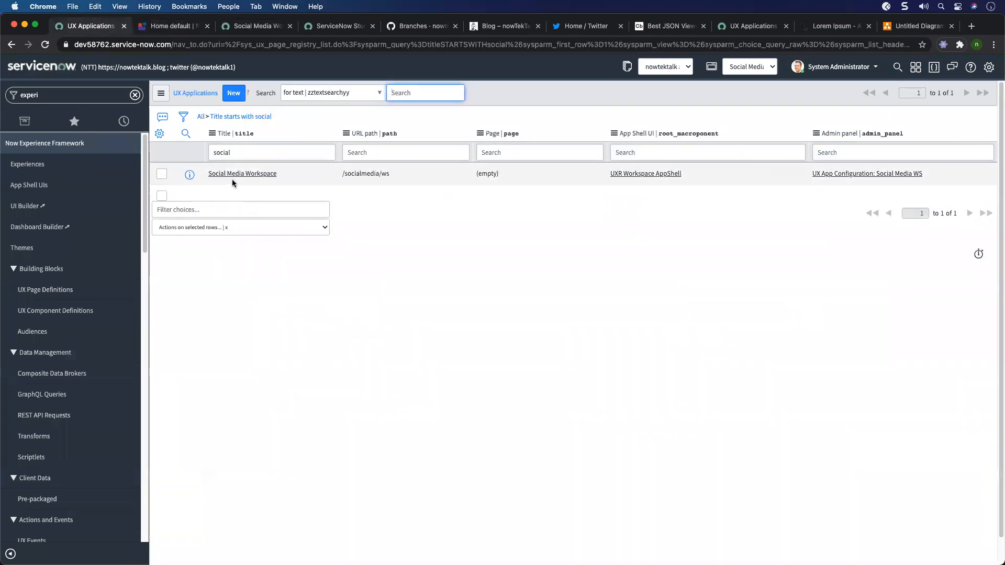
left_click(233, 177)
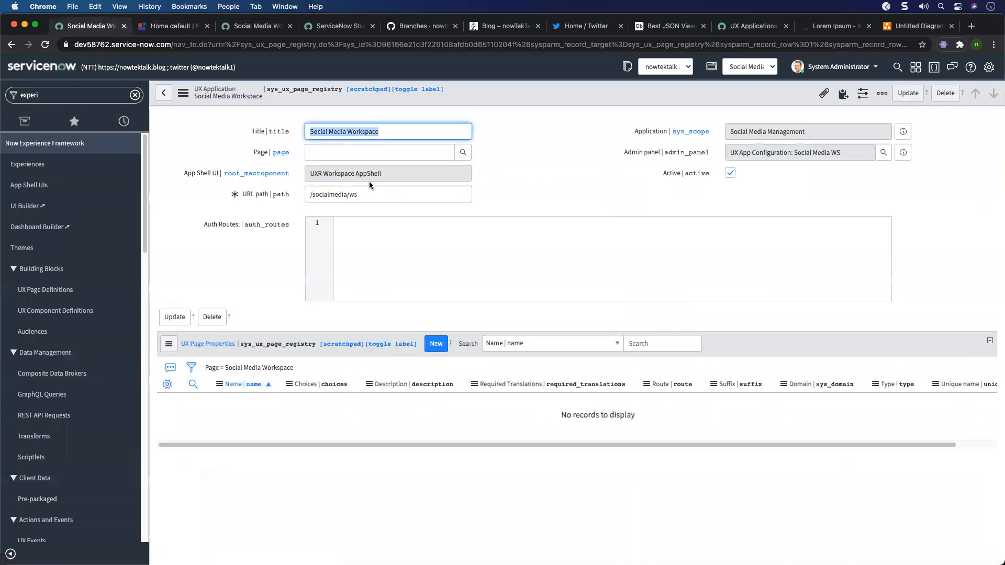
Compare the Social Media Workspace record's URL path with the address of the live home page.
left_click_drag(376, 195, 282, 195)
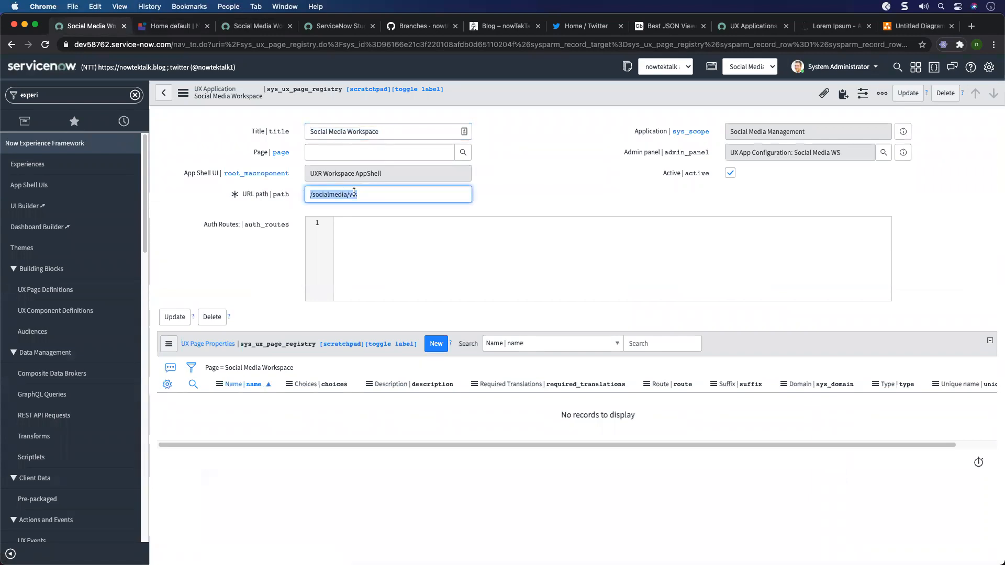
left_click(253, 29)
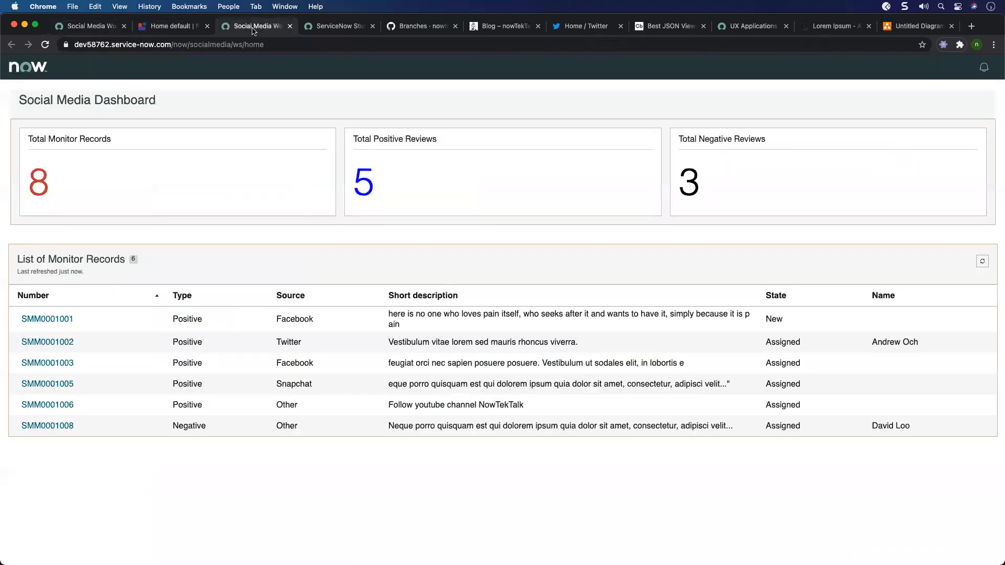
left_click_drag(190, 45, 241, 43)
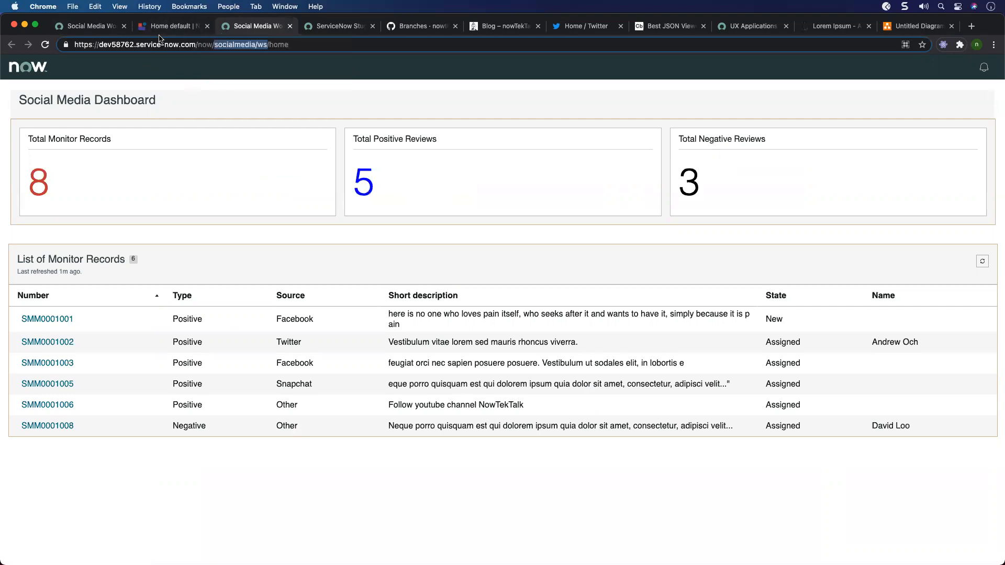
left_click(102, 28)
left_click(378, 195)
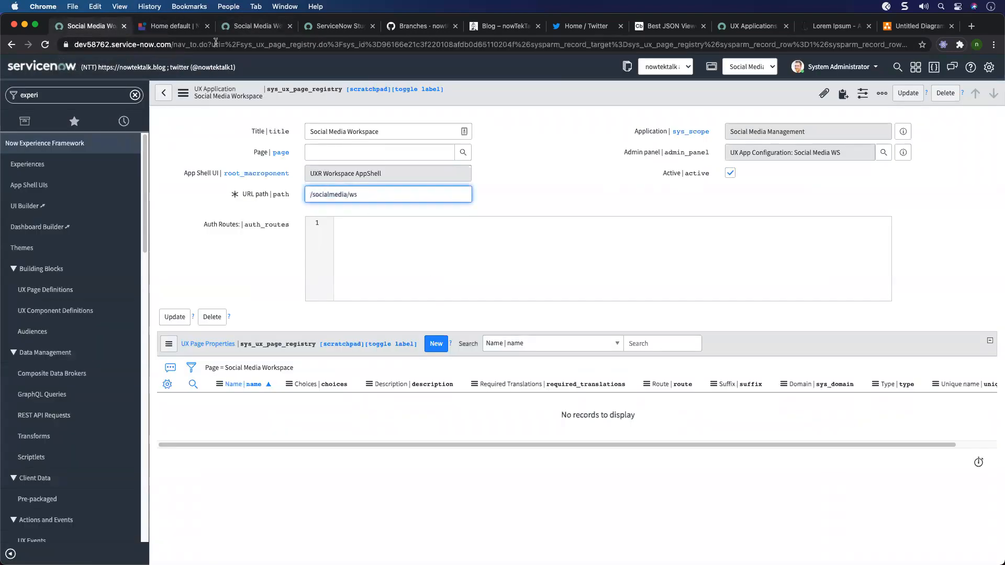
left_click(250, 26)
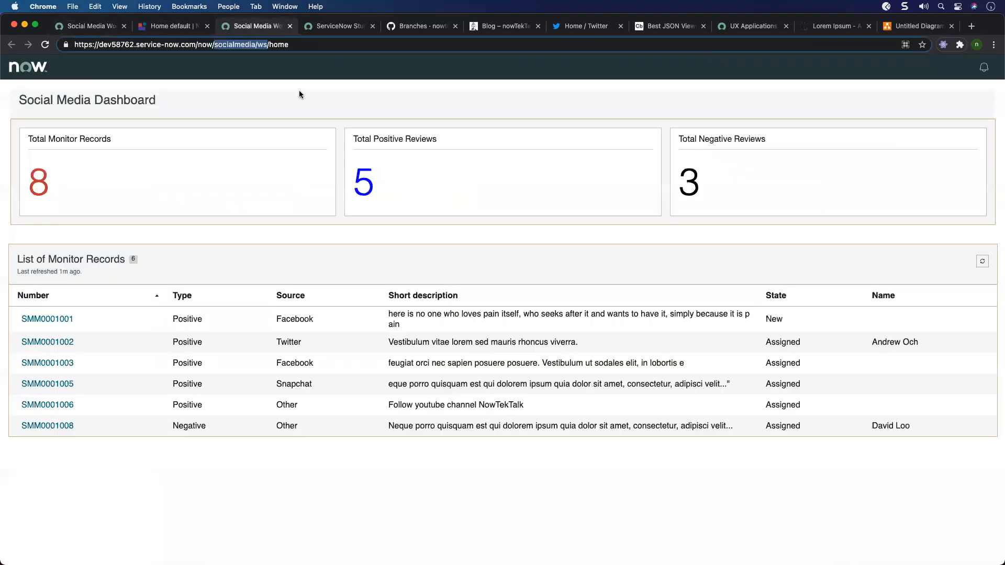
left_click(231, 45)
left_click_drag(217, 44, 302, 46)
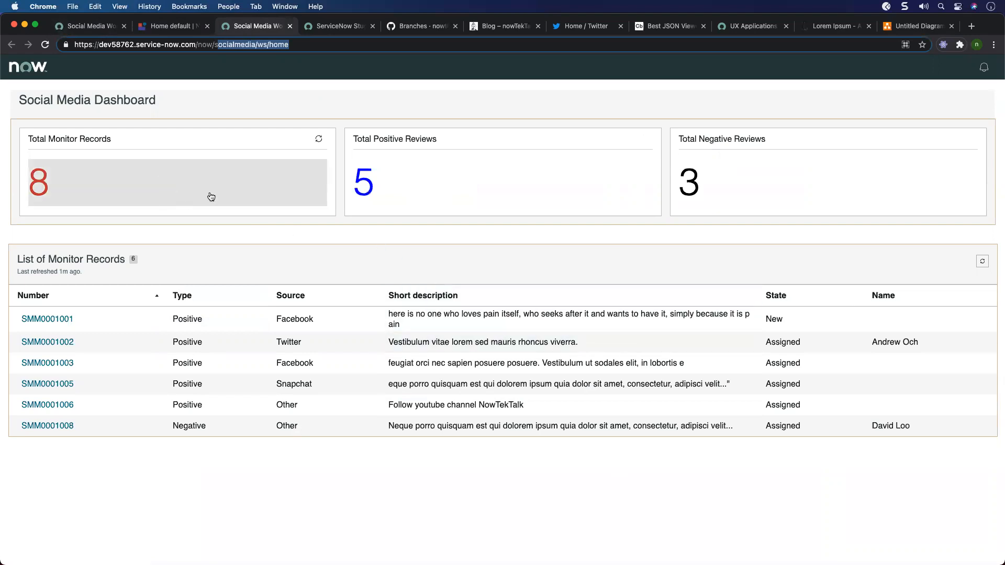
Go back from the Social Media Workspace record to the UX Applications list and filter the titles by base.
left_click(94, 27)
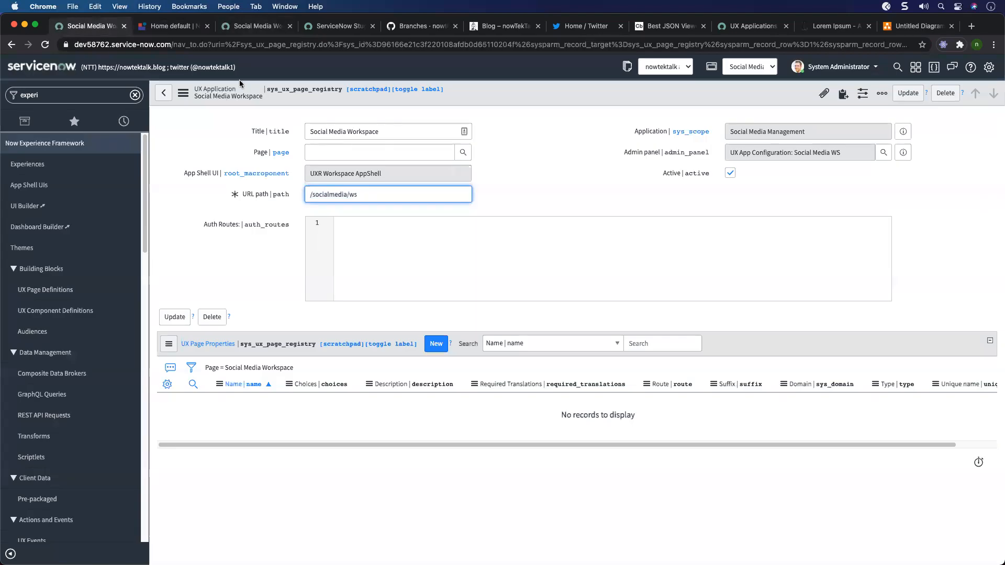
left_click(164, 93)
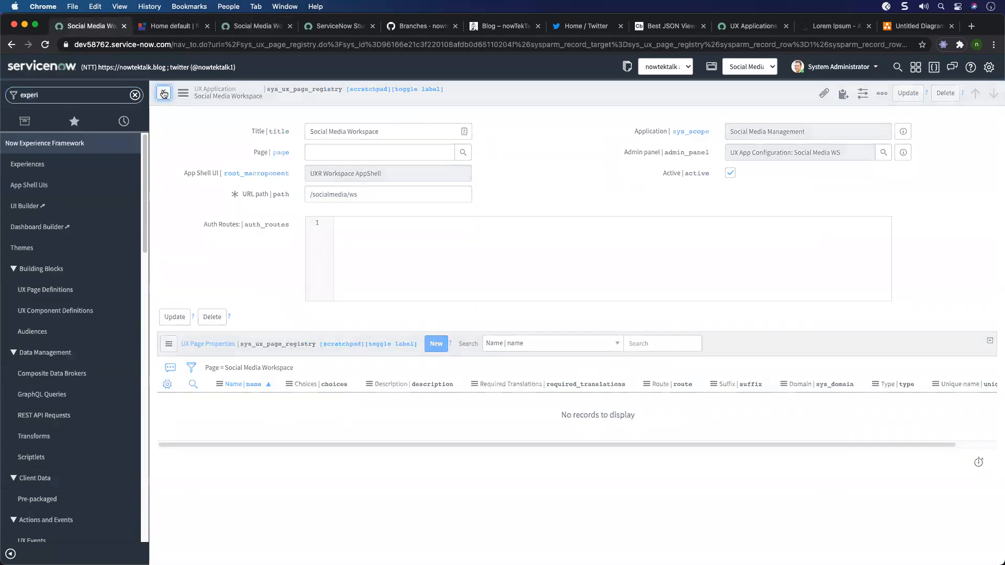
left_click(200, 118)
type("base")
key("Return")
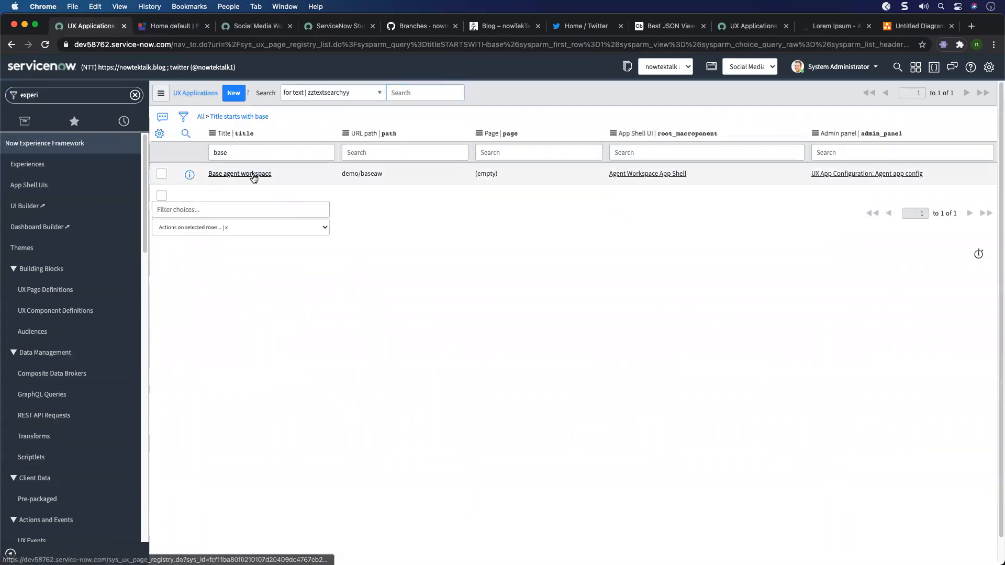
Open the Base agent workspace record and go to its admin panel record, Agent app config.
left_click(254, 175)
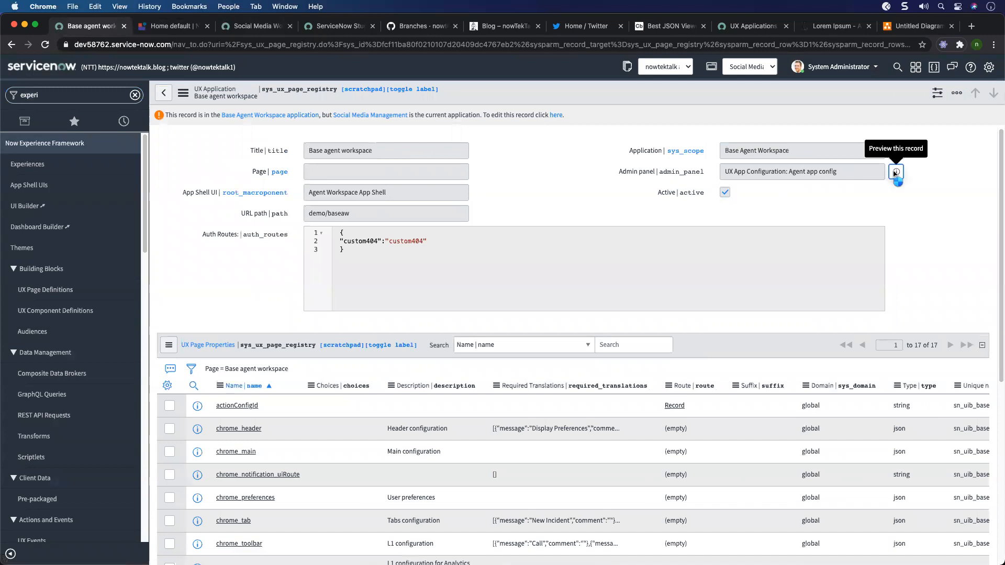
left_click(894, 174)
left_click(952, 208)
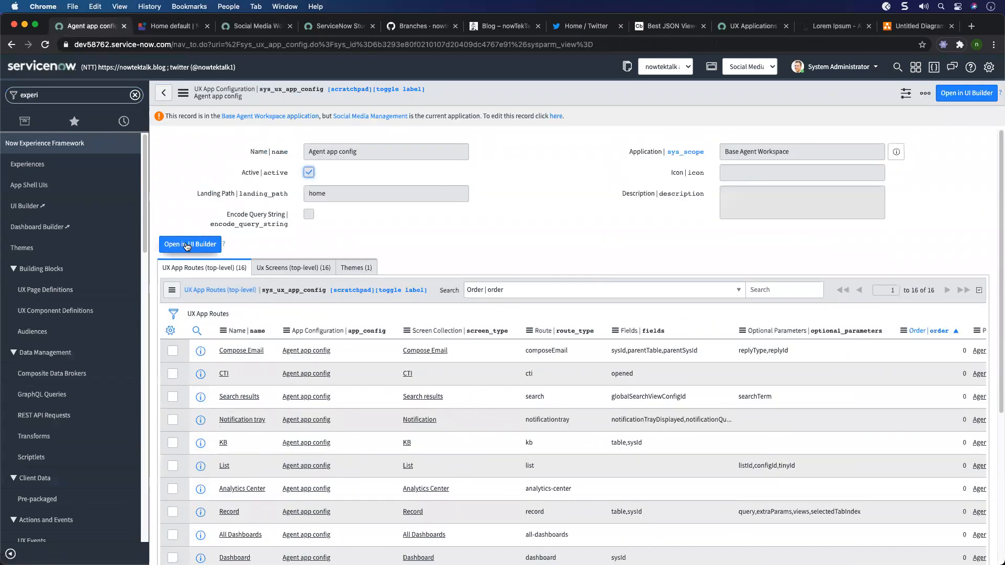
Open Agent app config in UI Builder and launch the live page of its 404 default variant.
left_click(187, 245)
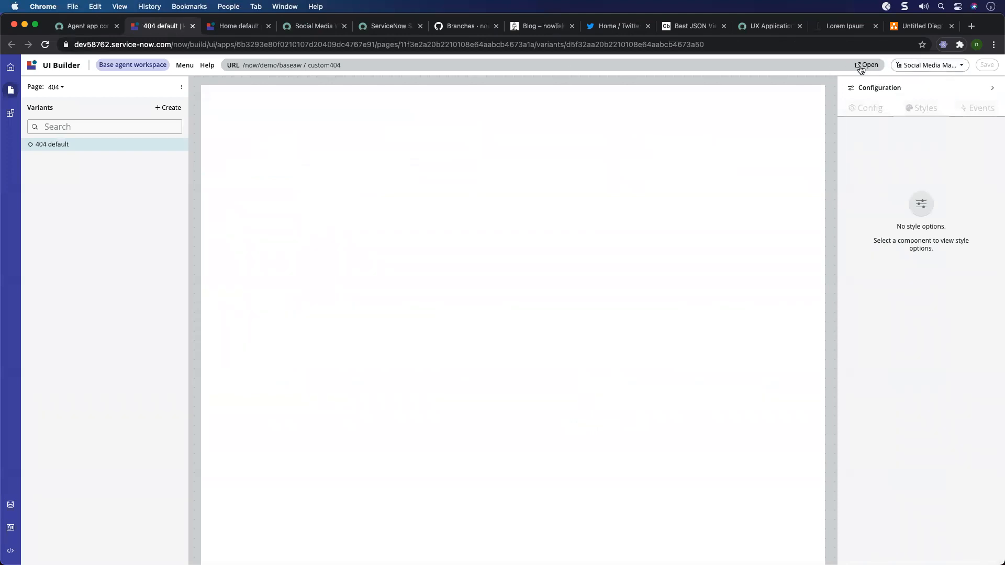
left_click(864, 64)
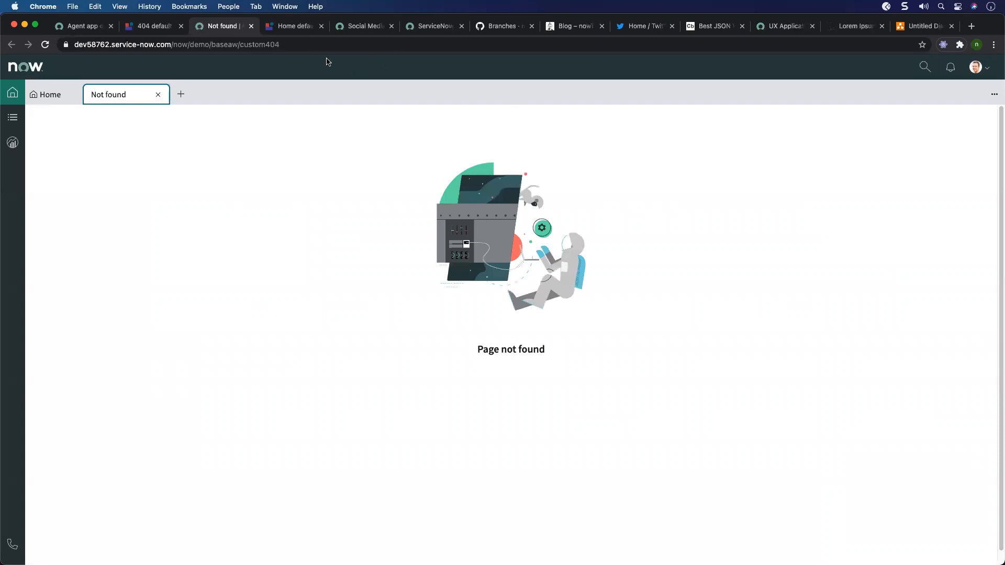
Detach the Home default UI Builder page and the live Social Media Workspace page into separate browser windows.
left_click_drag(296, 26, 505, 87)
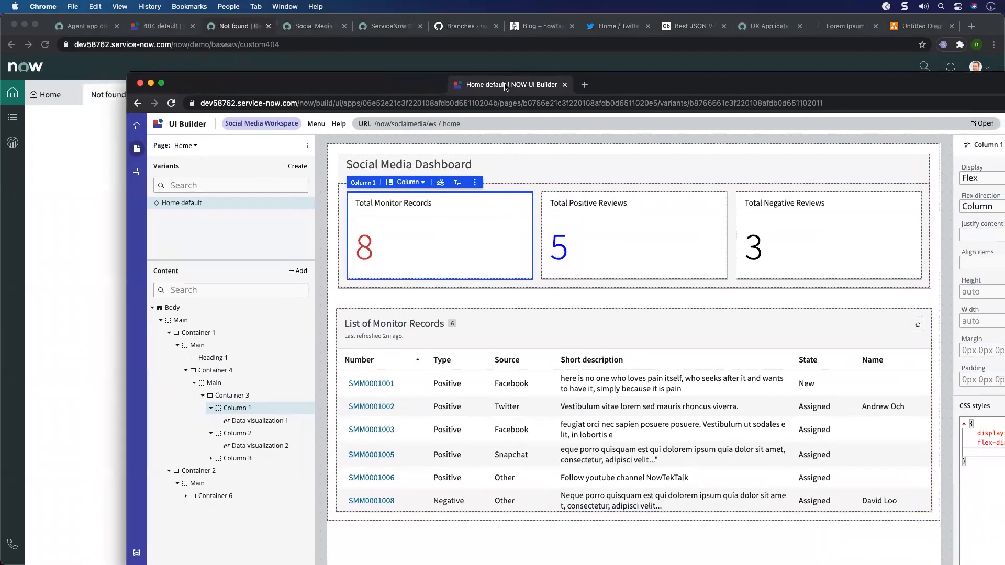
left_click(314, 33)
left_click_drag(314, 32, 392, 77)
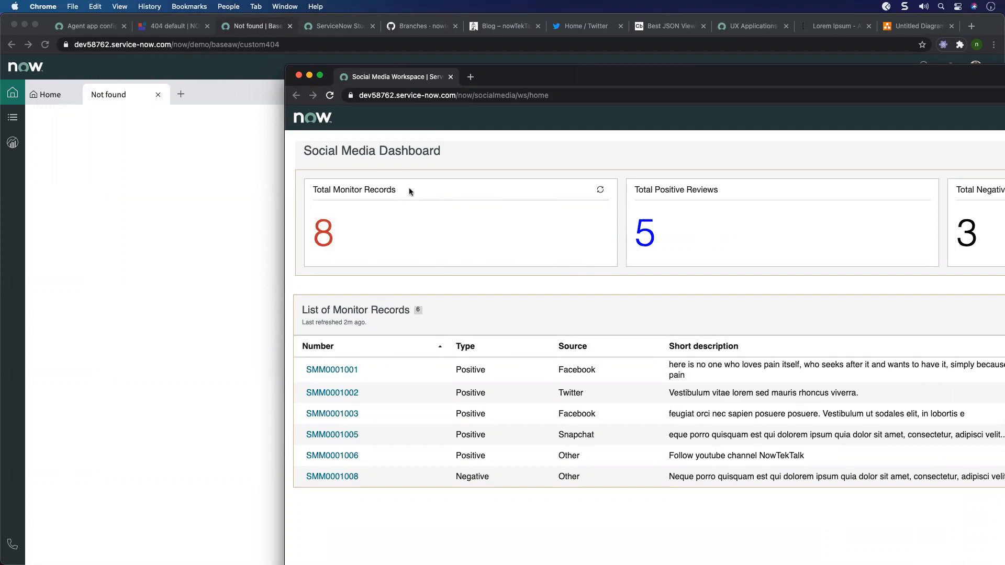
Examine the new-record options offered beside the open tabs in the live Base agent workspace.
left_click(181, 95)
left_click(181, 94)
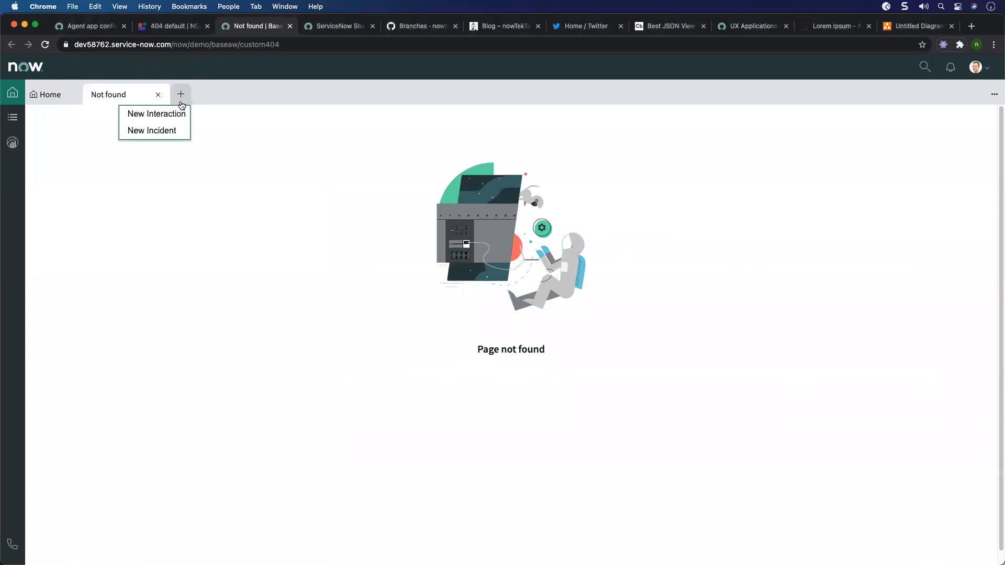
left_click(255, 100)
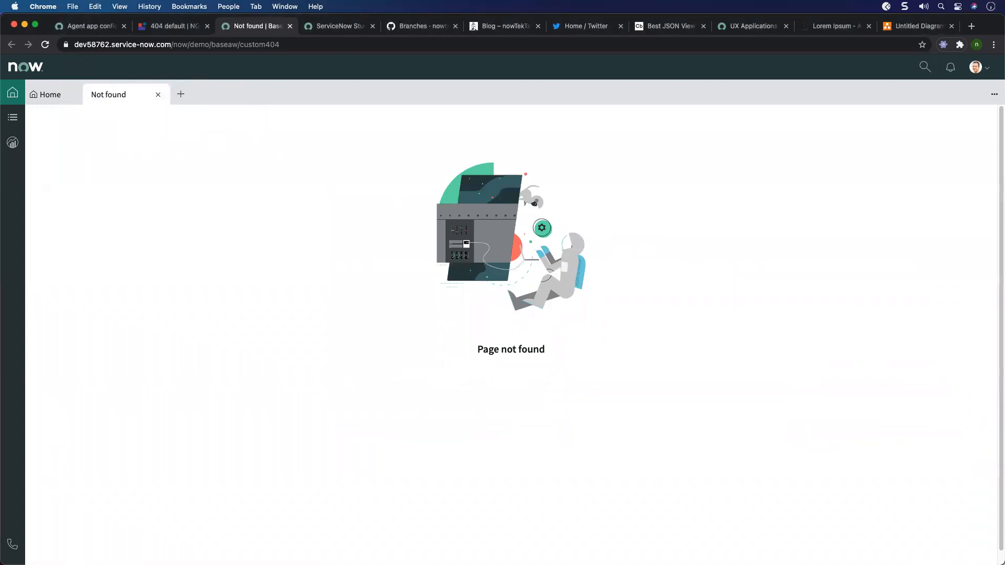
Bring the live Social Media Workspace window to the front and reposition it so the whole dashboard fits on screen.
left_click(286, 7)
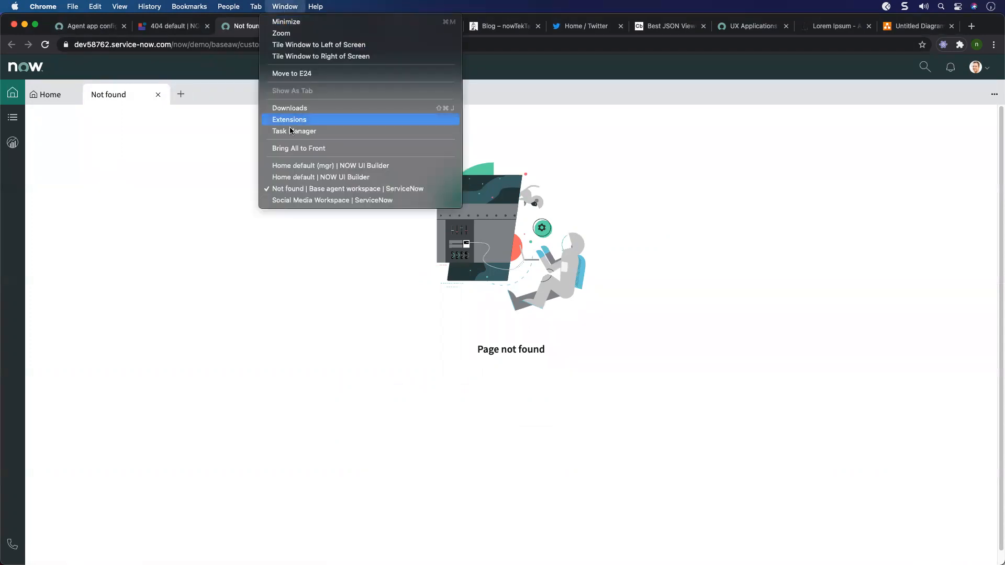
left_click(315, 200)
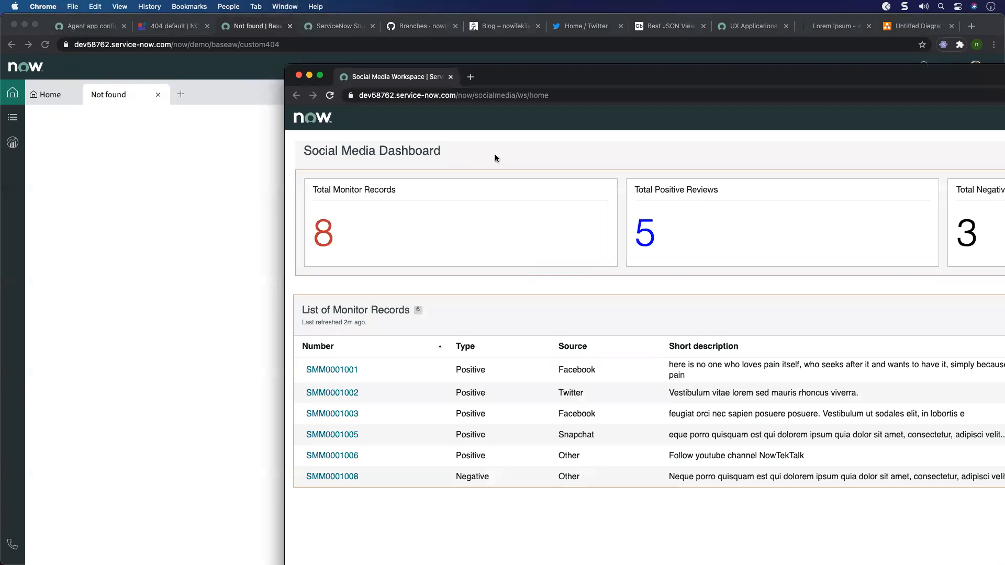
left_click_drag(551, 79, 255, 115)
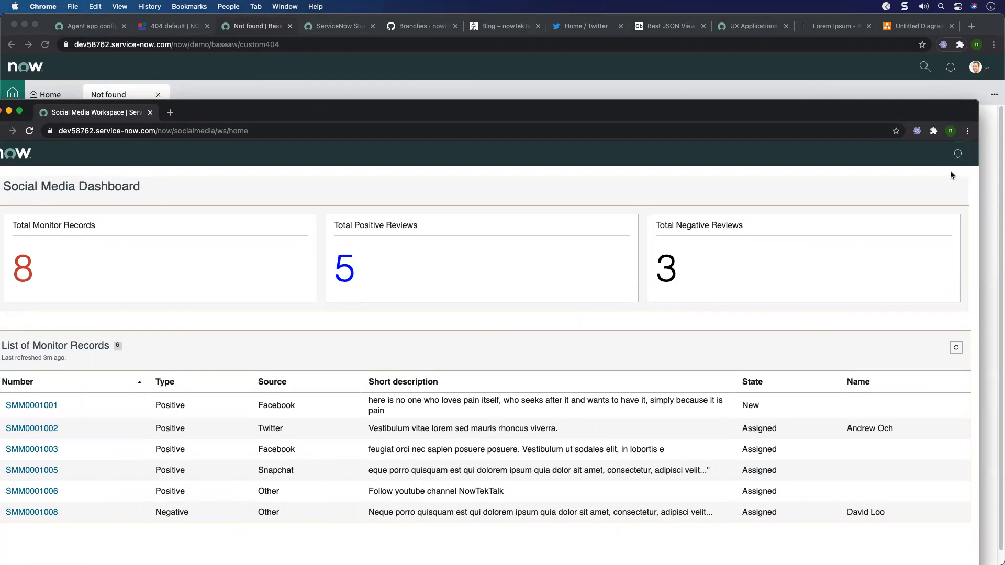
double_click(731, 112)
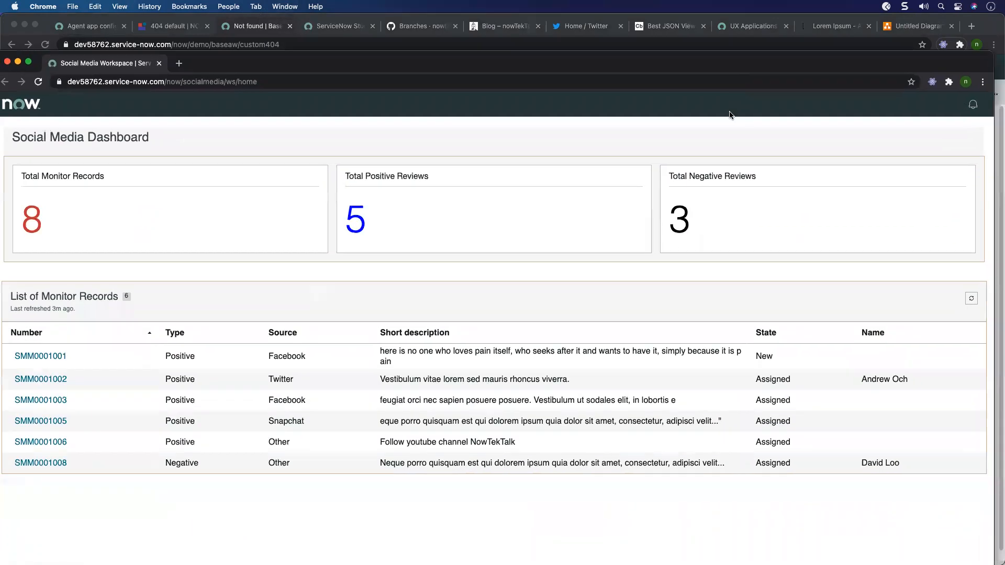